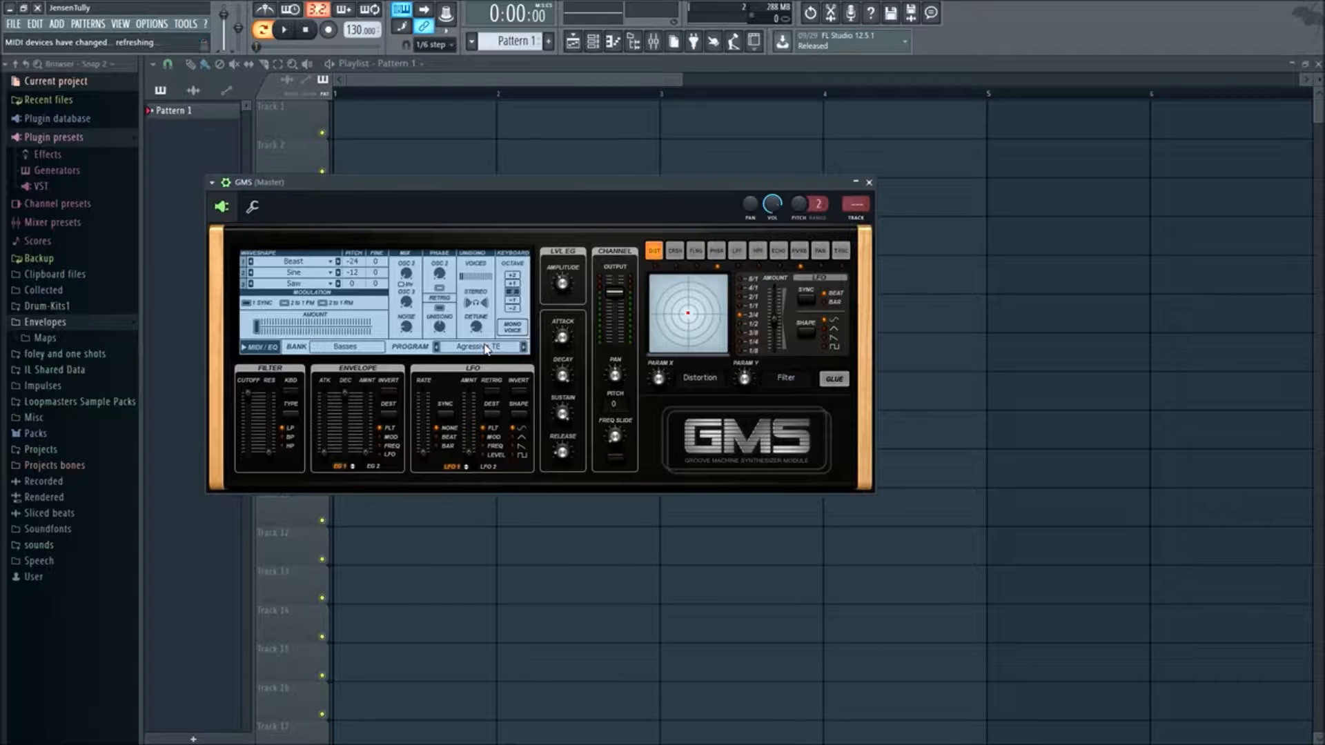
- Open the GMS preset library and browse from the Leads & Synths bank to the Pads & Textures bank
click(371, 351)
click(448, 326)
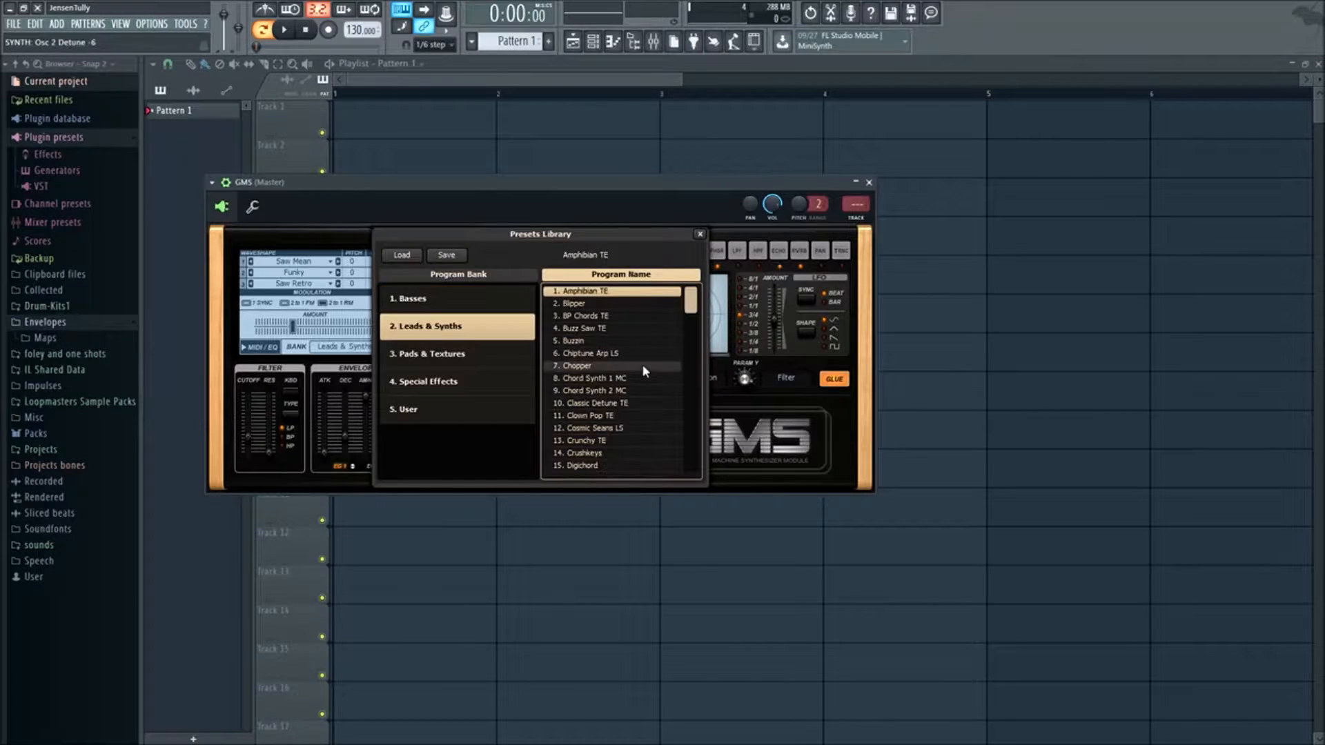
click(639, 367)
click(421, 353)
scroll(673, 415, down, 2)
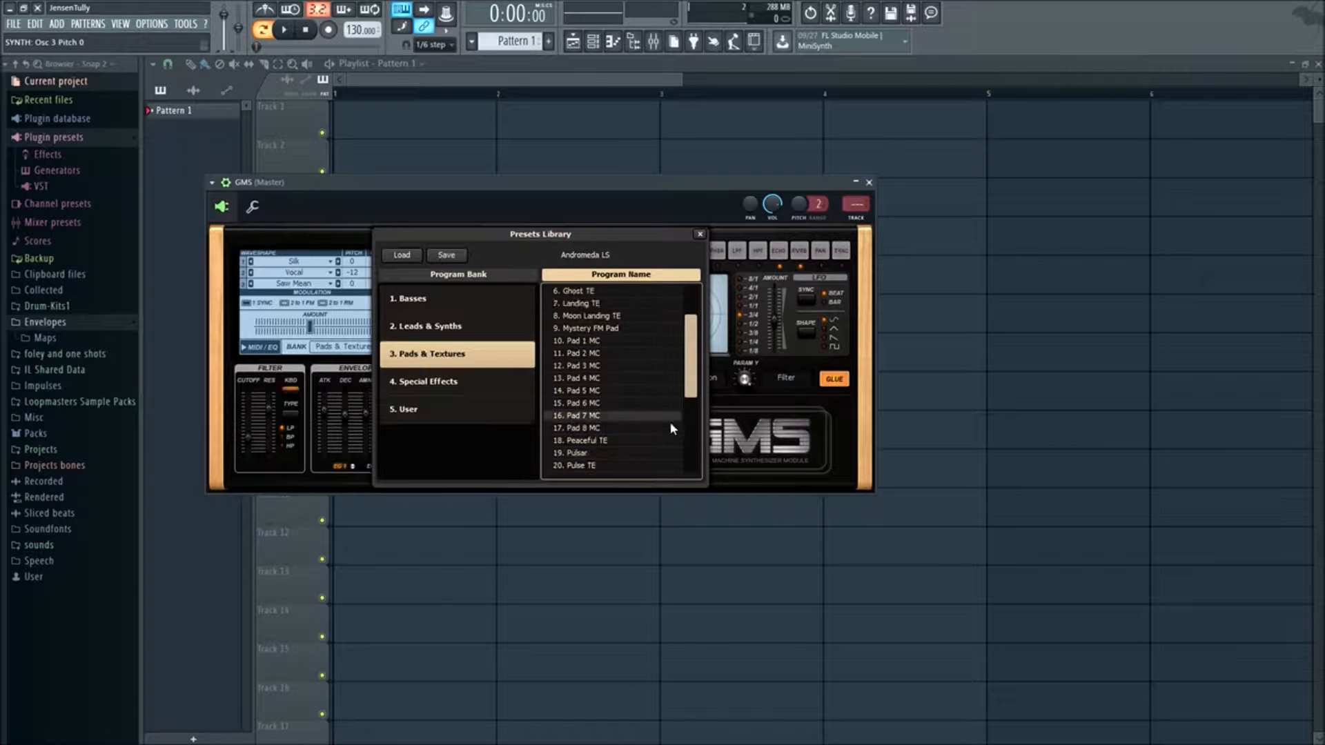
- Audition the Pad 6, Pad 4, Pad 3, Pad 2, Pad 1 and Pad 8 MC presets
click(620, 379)
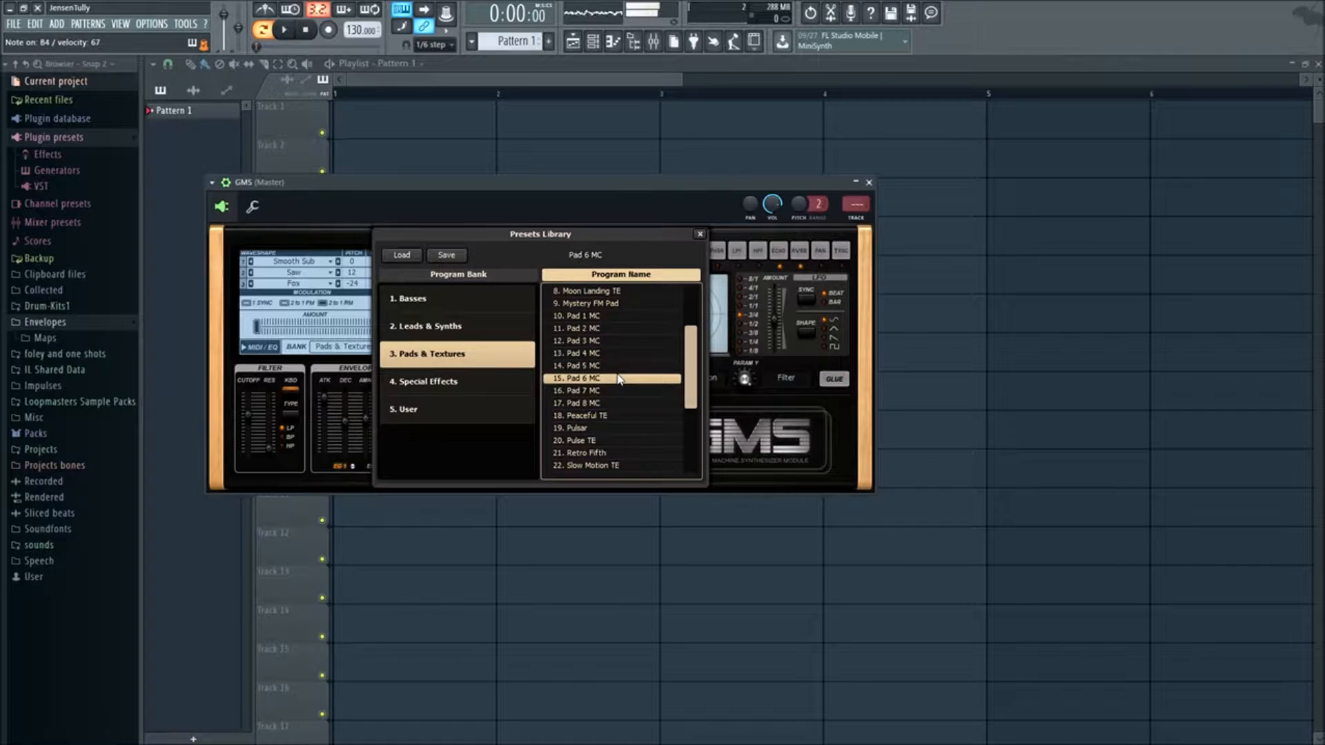
click(579, 353)
click(611, 341)
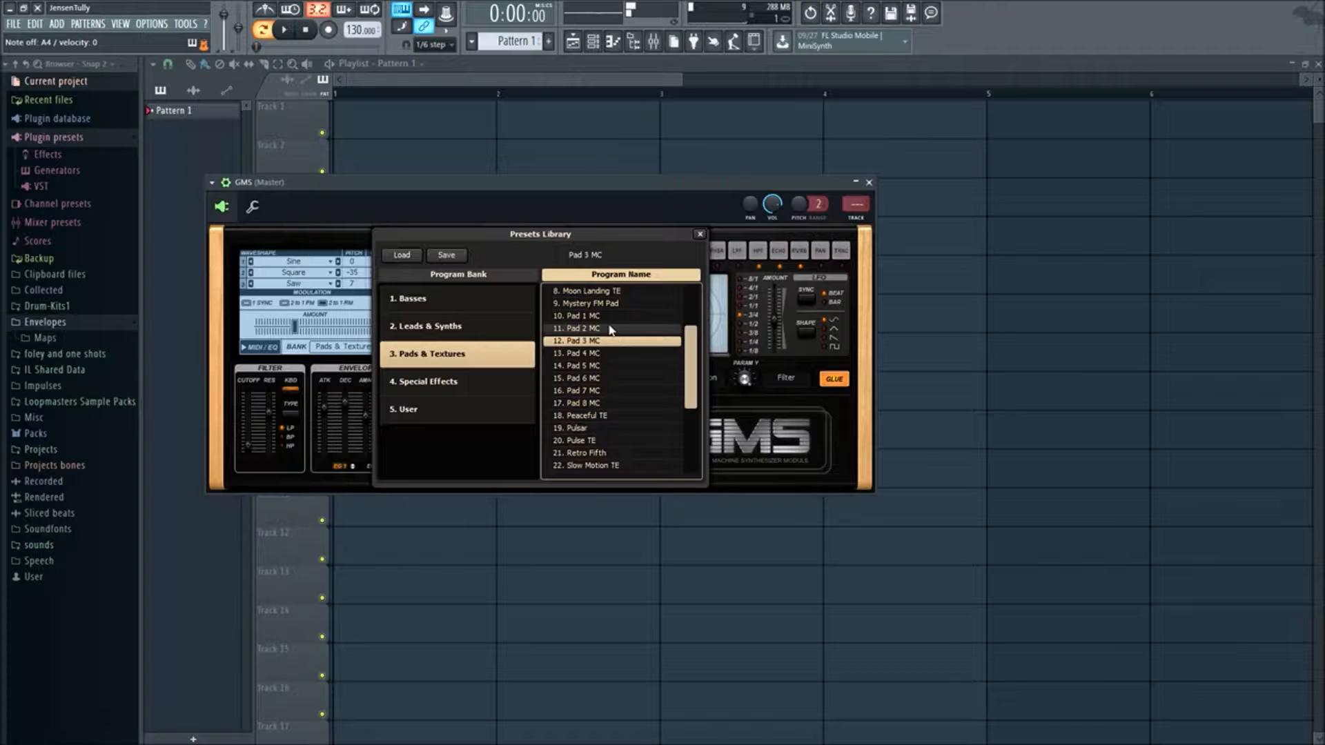
click(610, 326)
click(609, 317)
scroll(656, 406, down, 1)
click(614, 376)
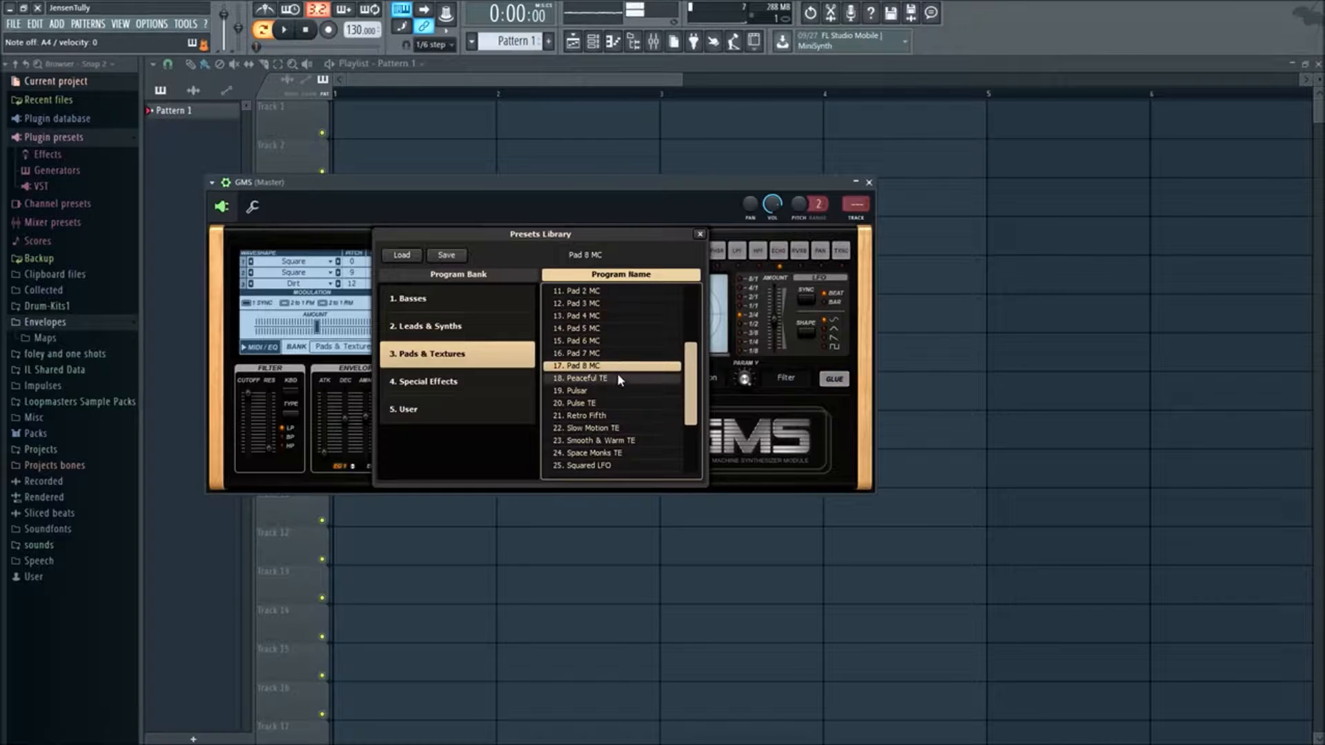
- Audition the presets from Pulse TE and Retro Fifth through Slow Motion TE, Smooth & Warm TE, Space Monks TE and Squared LFO
click(649, 391)
scroll(640, 400, down, 1)
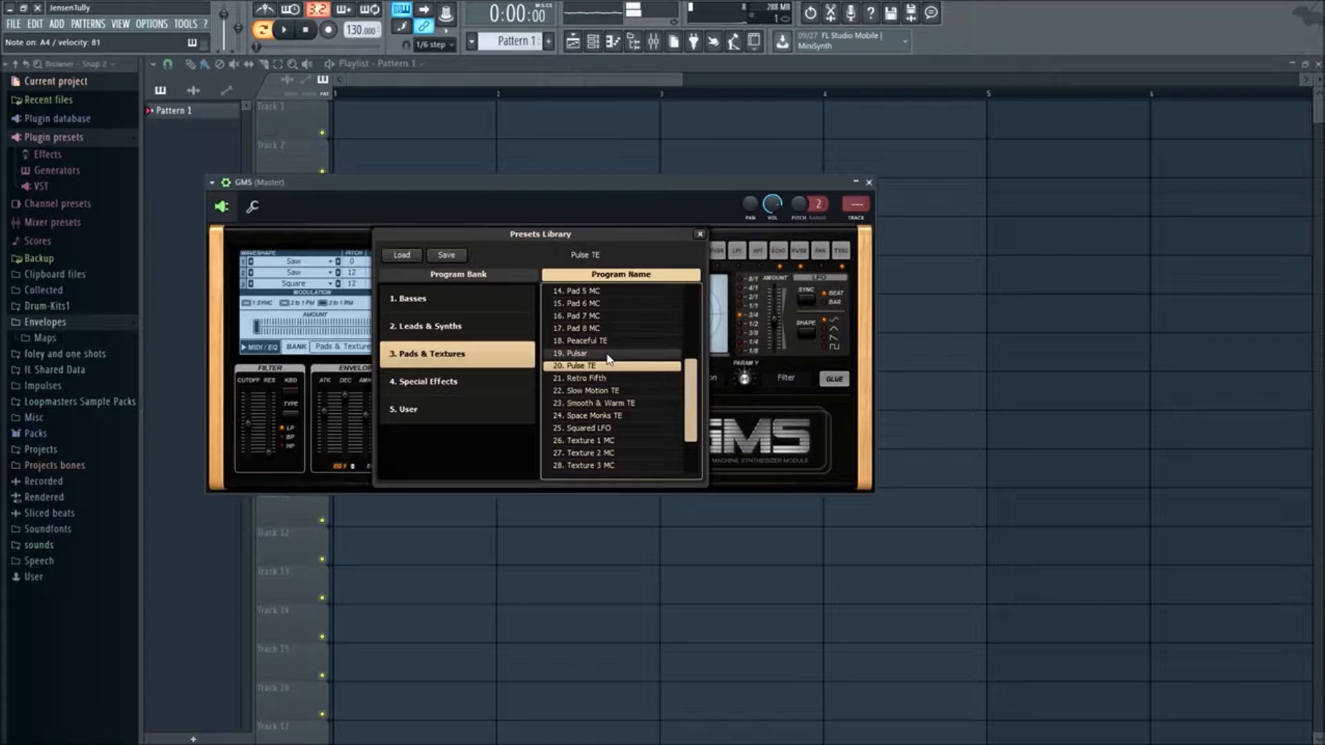
click(616, 379)
click(618, 390)
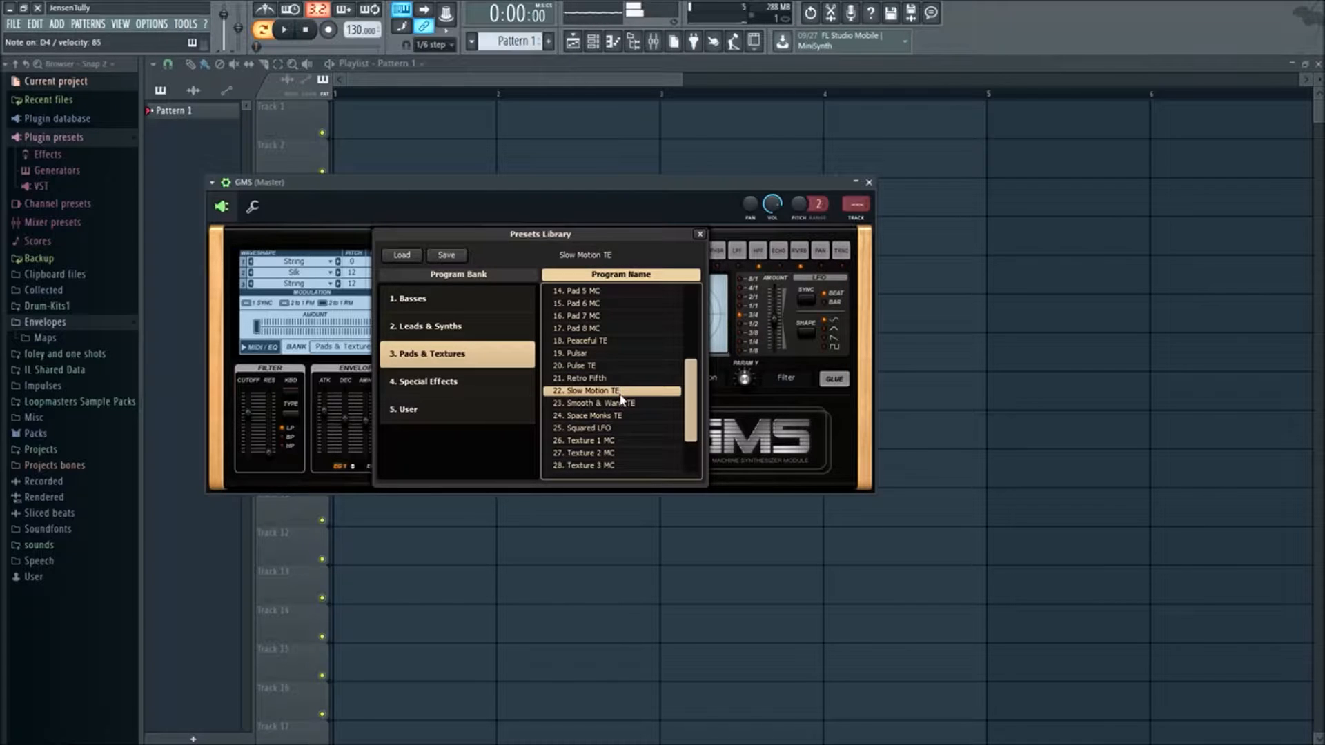
click(617, 403)
click(617, 416)
click(627, 428)
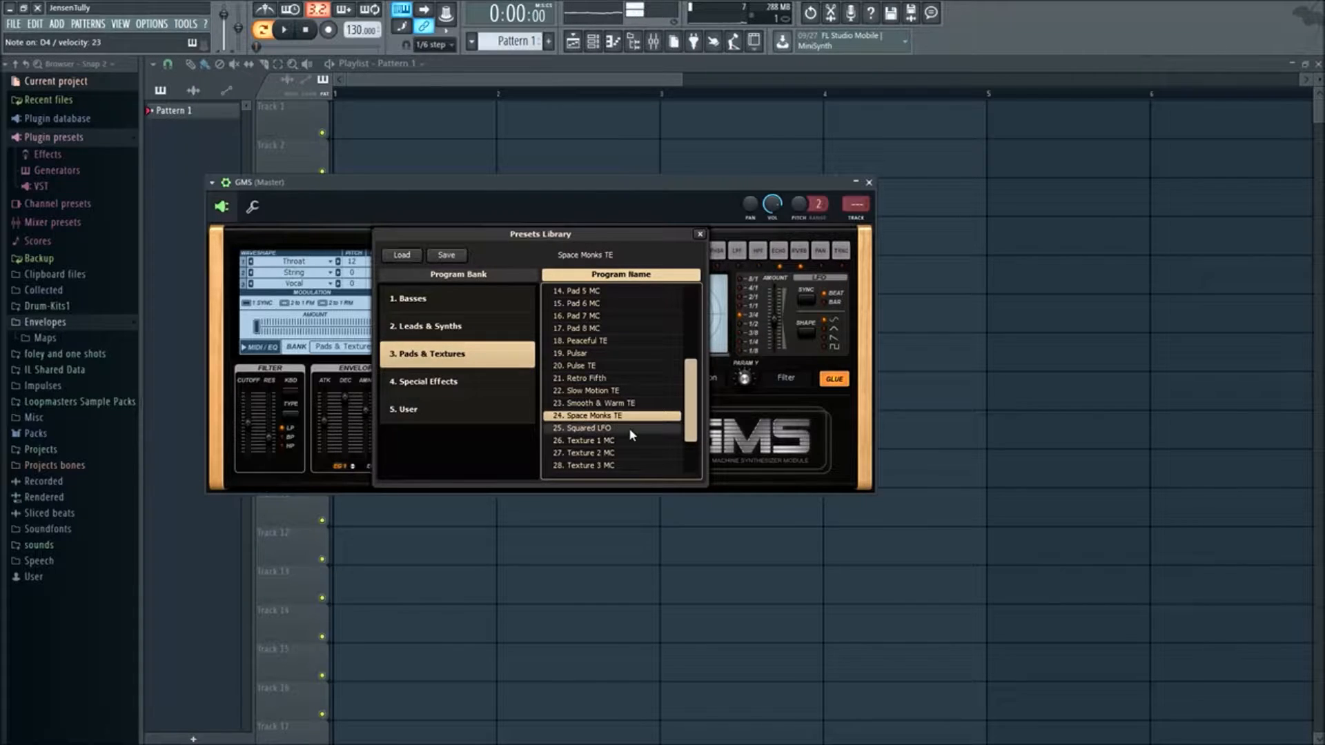
- Audition Texture 3 MC and Tonecrunch, and compare them with Space Monks TE and Smooth & Warm TE
scroll(628, 428, down, 1)
click(631, 415)
scroll(631, 414, down, 1)
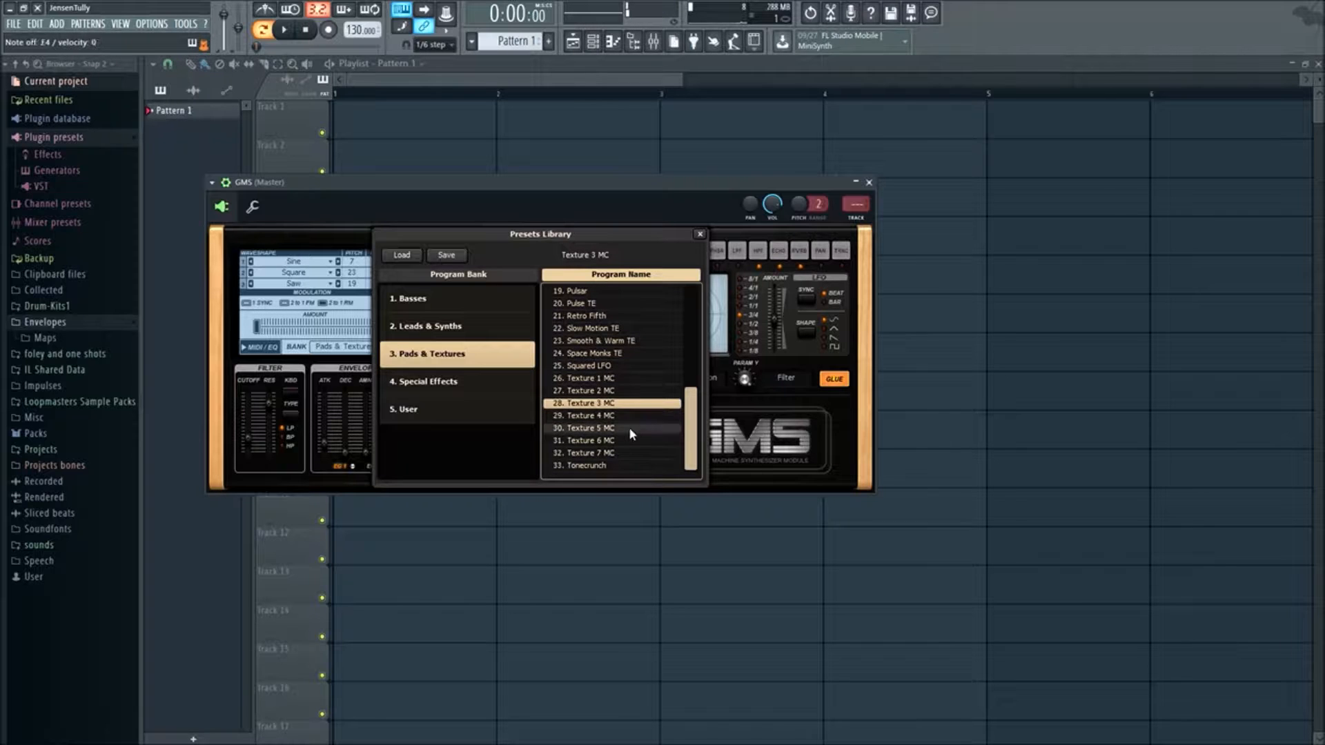
click(626, 467)
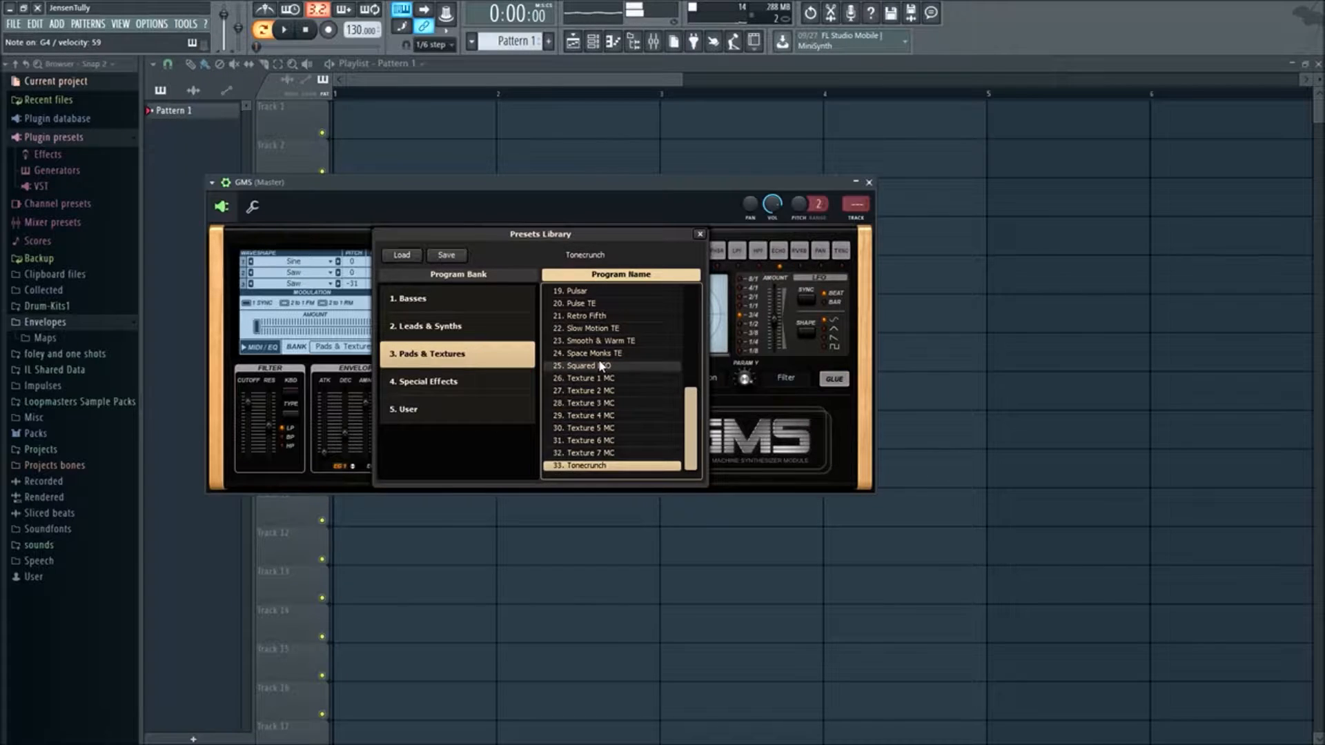
click(605, 353)
click(615, 340)
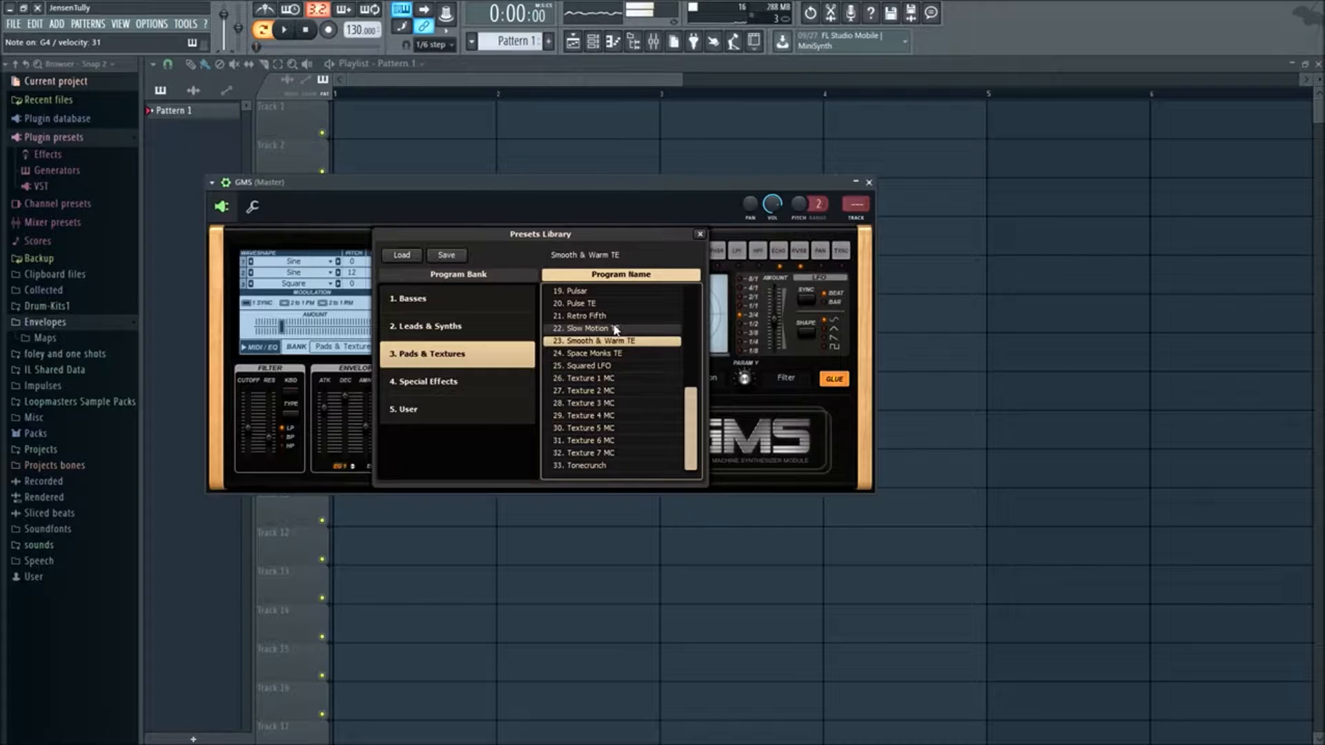
- Audition the Retro Fifth and Peaceful TE pad presets
scroll(610, 373, up, 2)
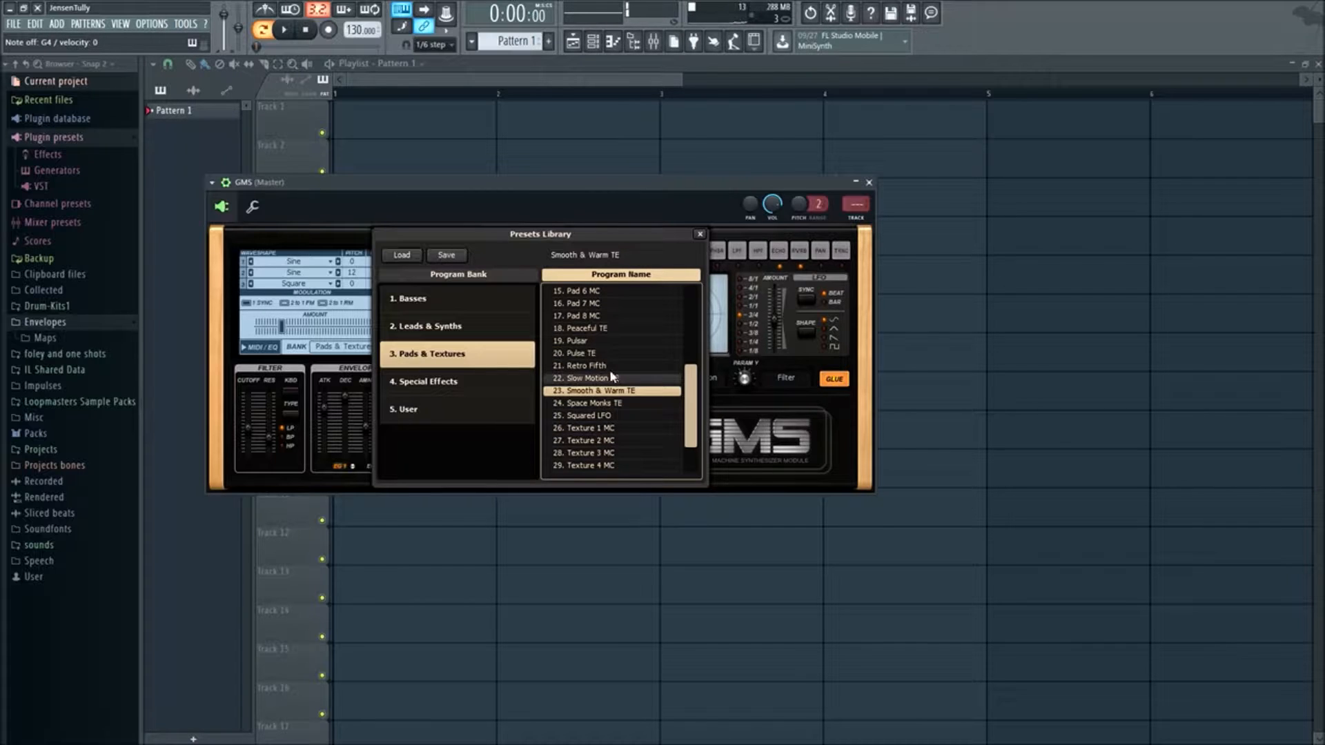
click(611, 366)
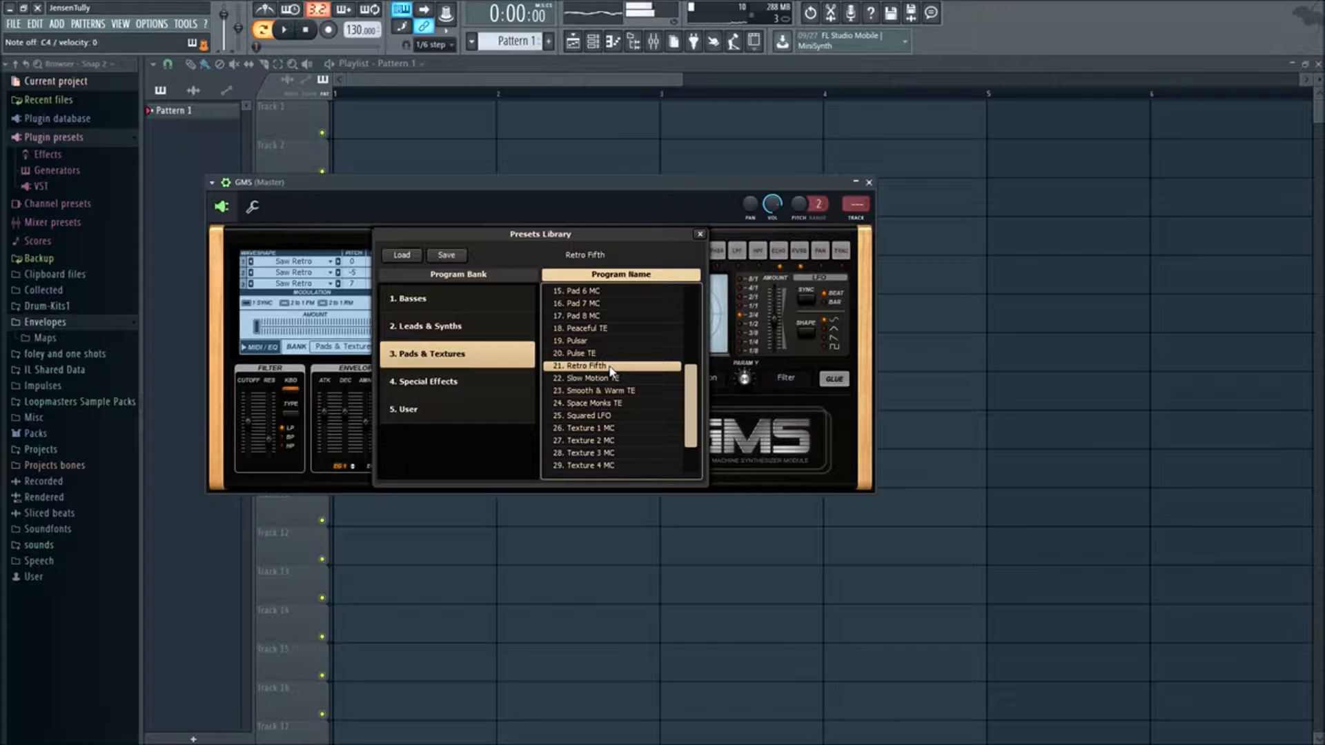
scroll(616, 347, up, 1)
click(615, 344)
scroll(615, 343, up, 4)
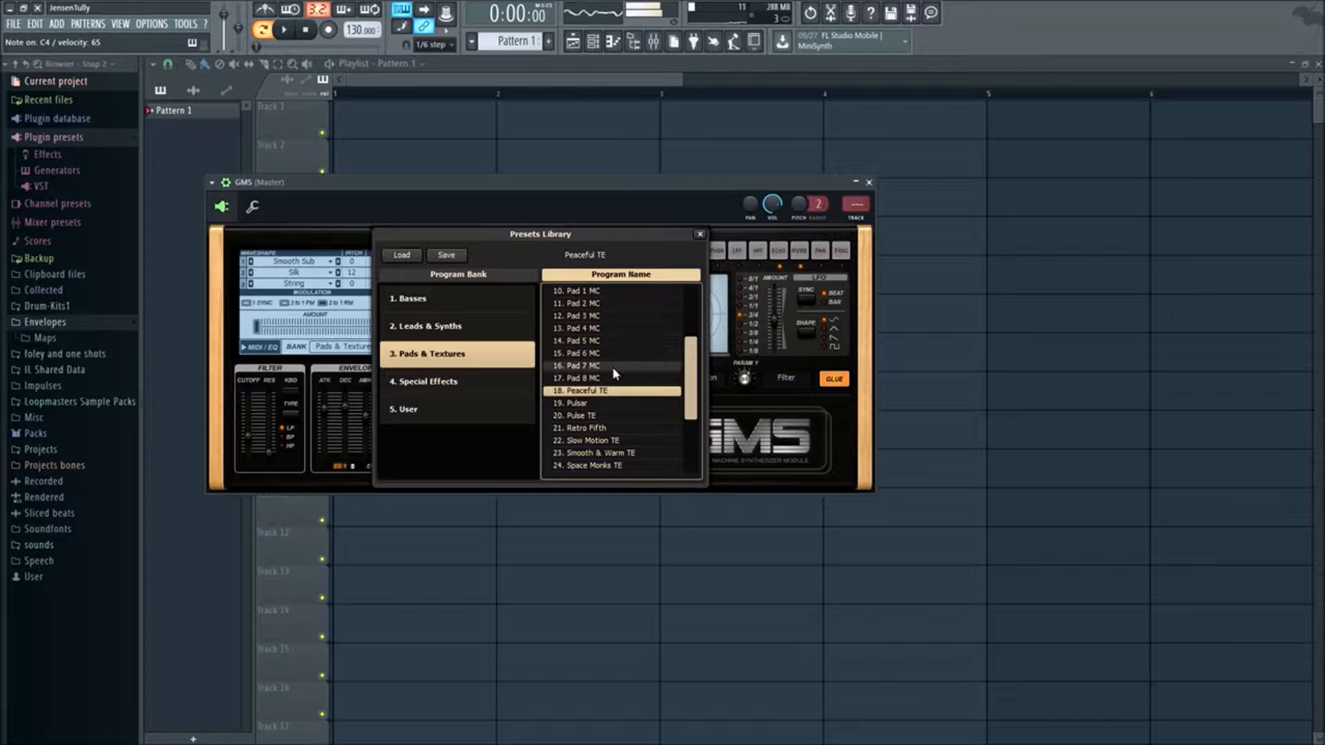
- Audition the numbered MC pads again, from Pad 4 and Pad 6 down through Pad 3, Pad 2 and Pad 1
click(621, 326)
scroll(618, 346, up, 4)
click(621, 403)
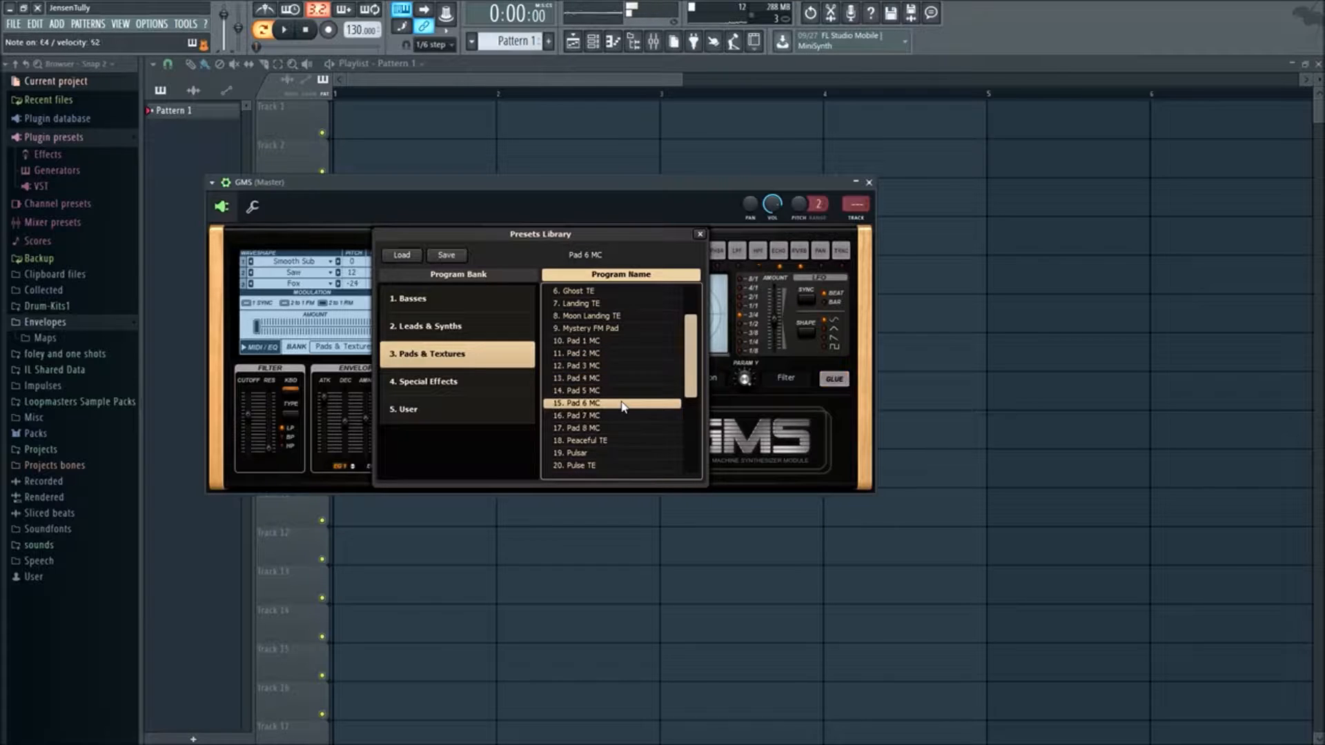
click(619, 366)
click(616, 353)
click(619, 343)
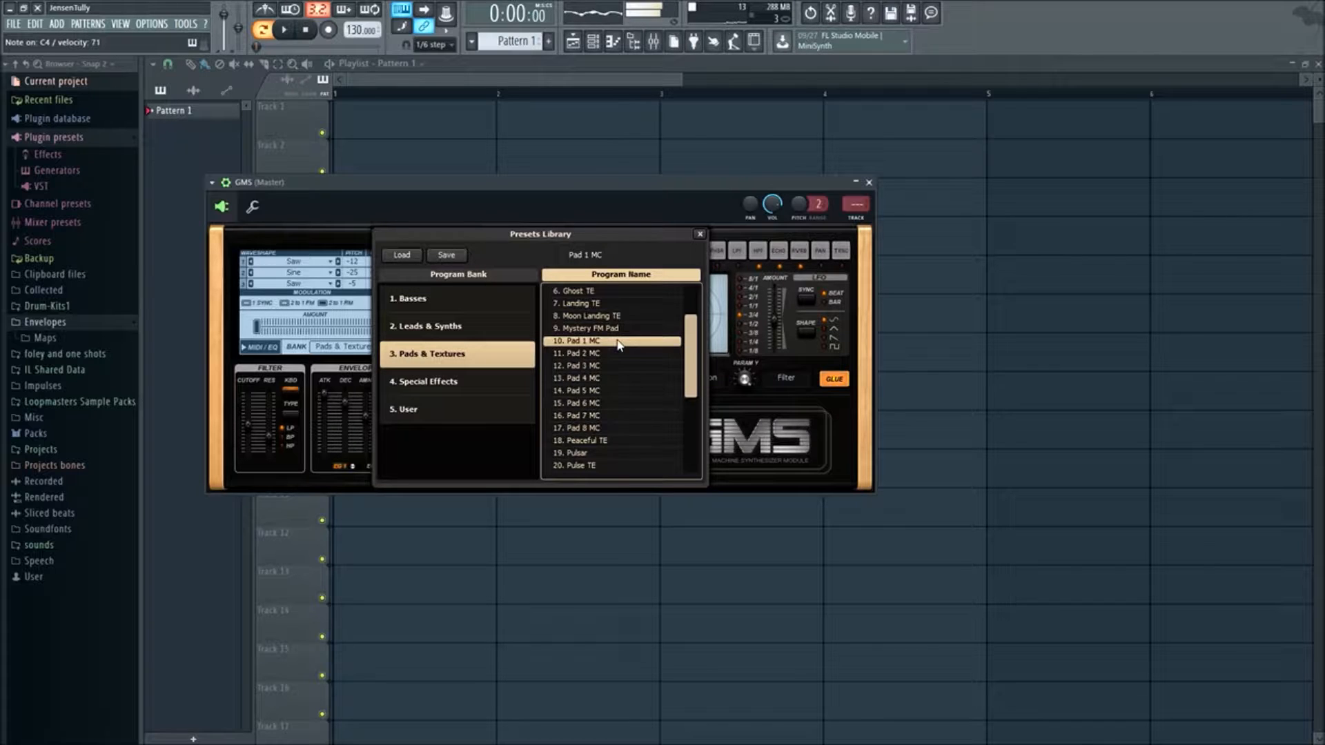
scroll(628, 449, up, 2)
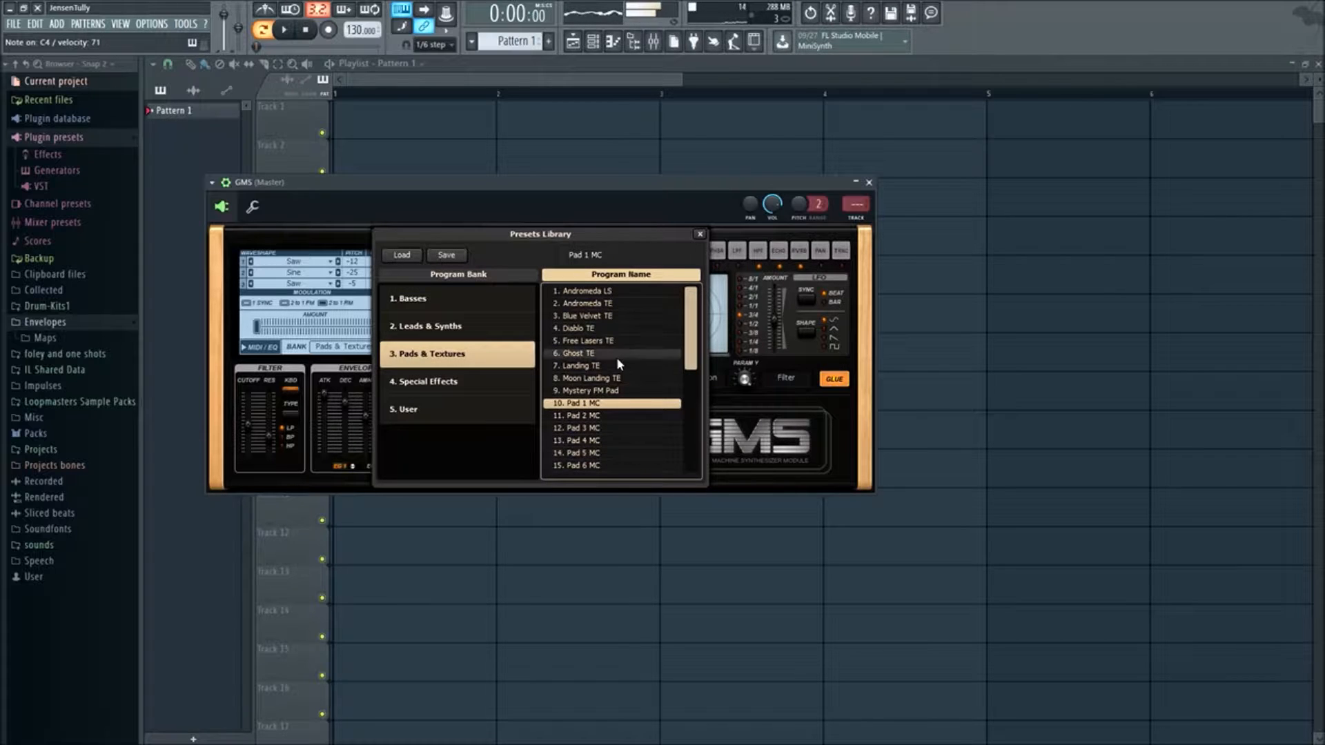
- Audition the first five presets of the bank, from Free Lasers TE up to Andromeda LS
click(610, 340)
click(609, 327)
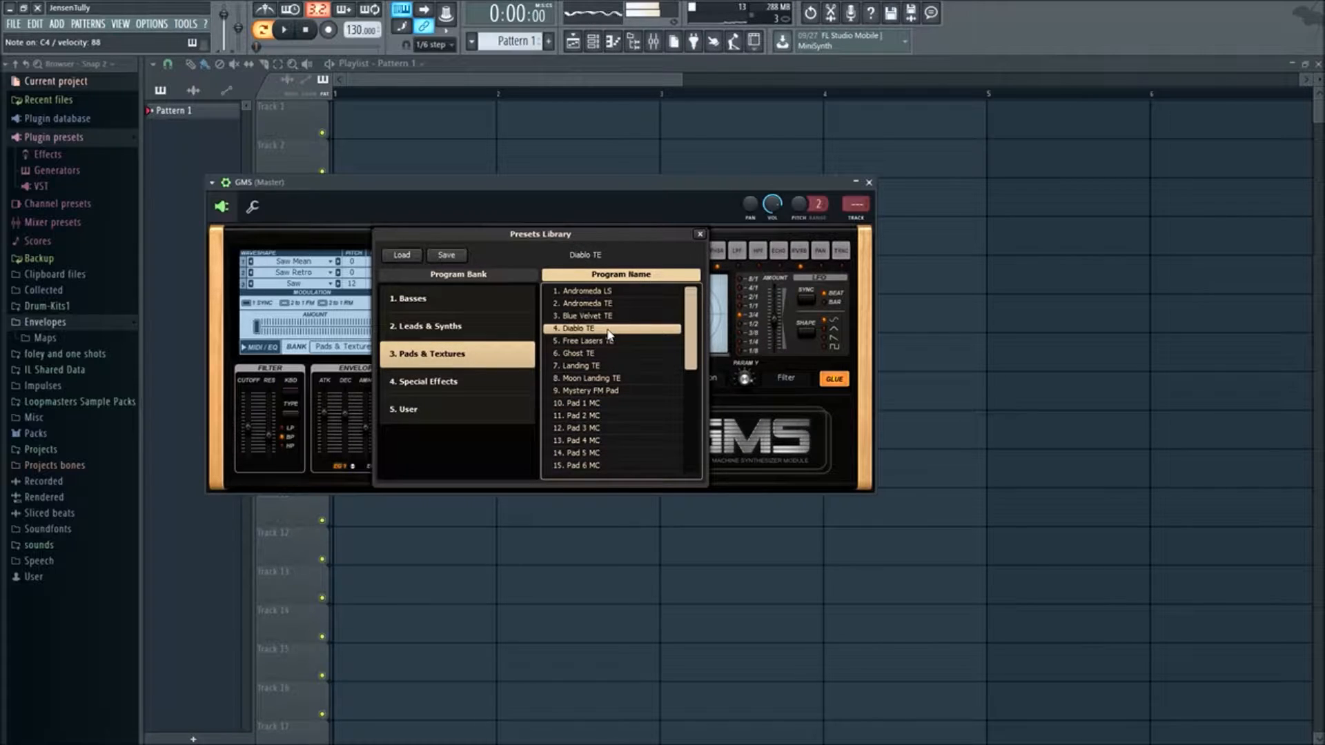
click(607, 315)
click(605, 302)
click(605, 290)
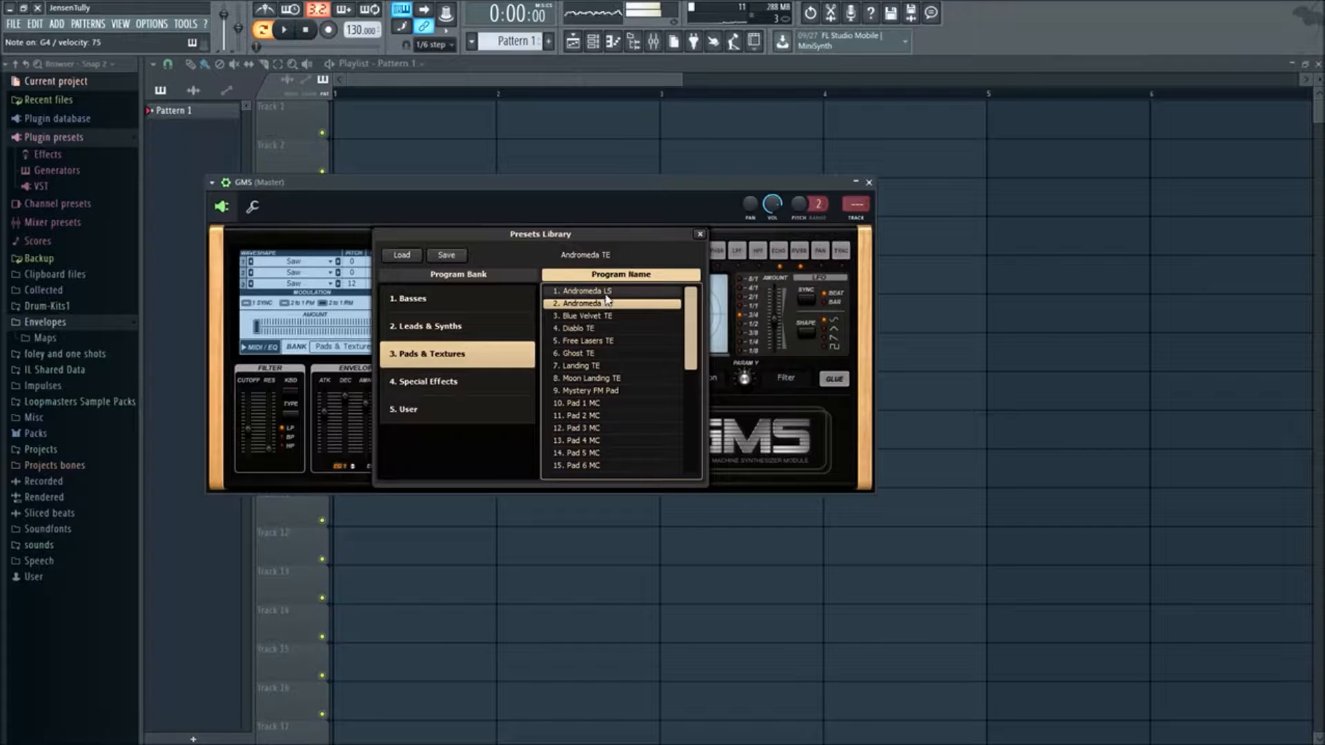
- Try the Landing TE preset, load Mystery FM Pad as the GMS sound, and close the synth window
click(577, 365)
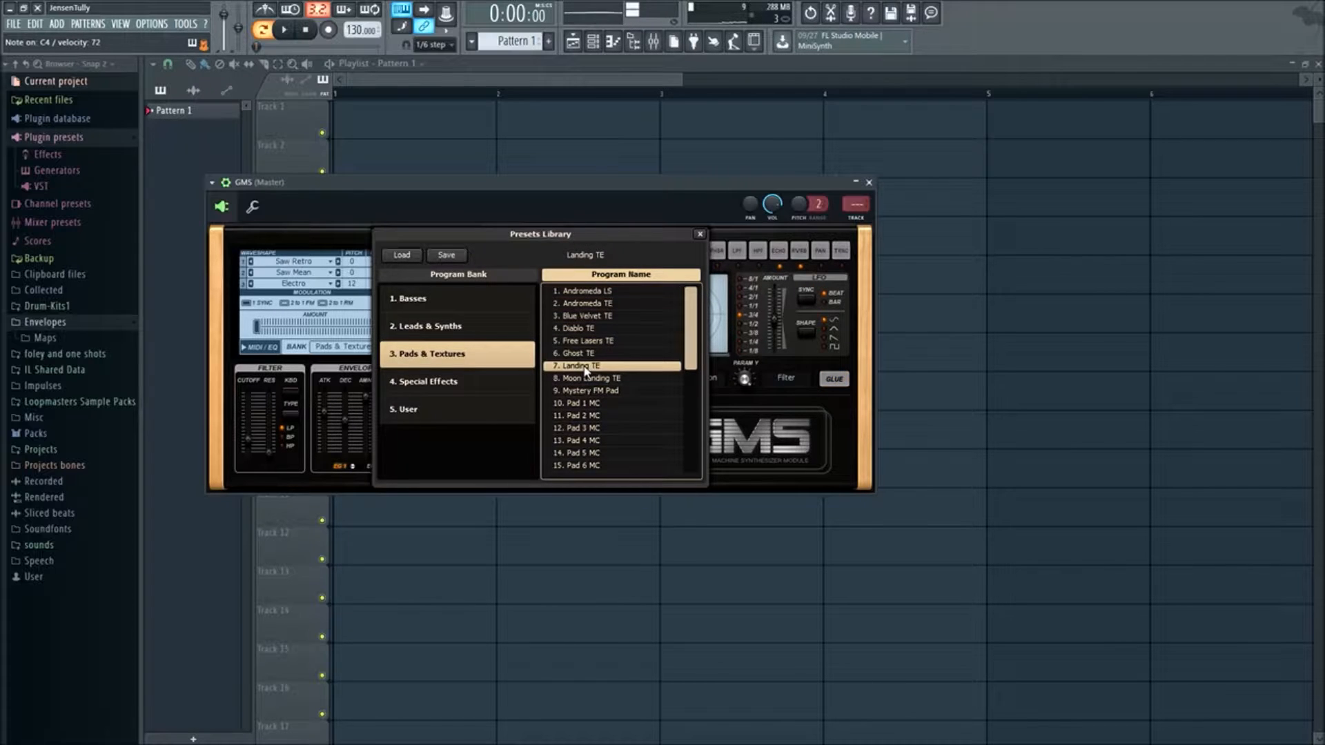
click(592, 391)
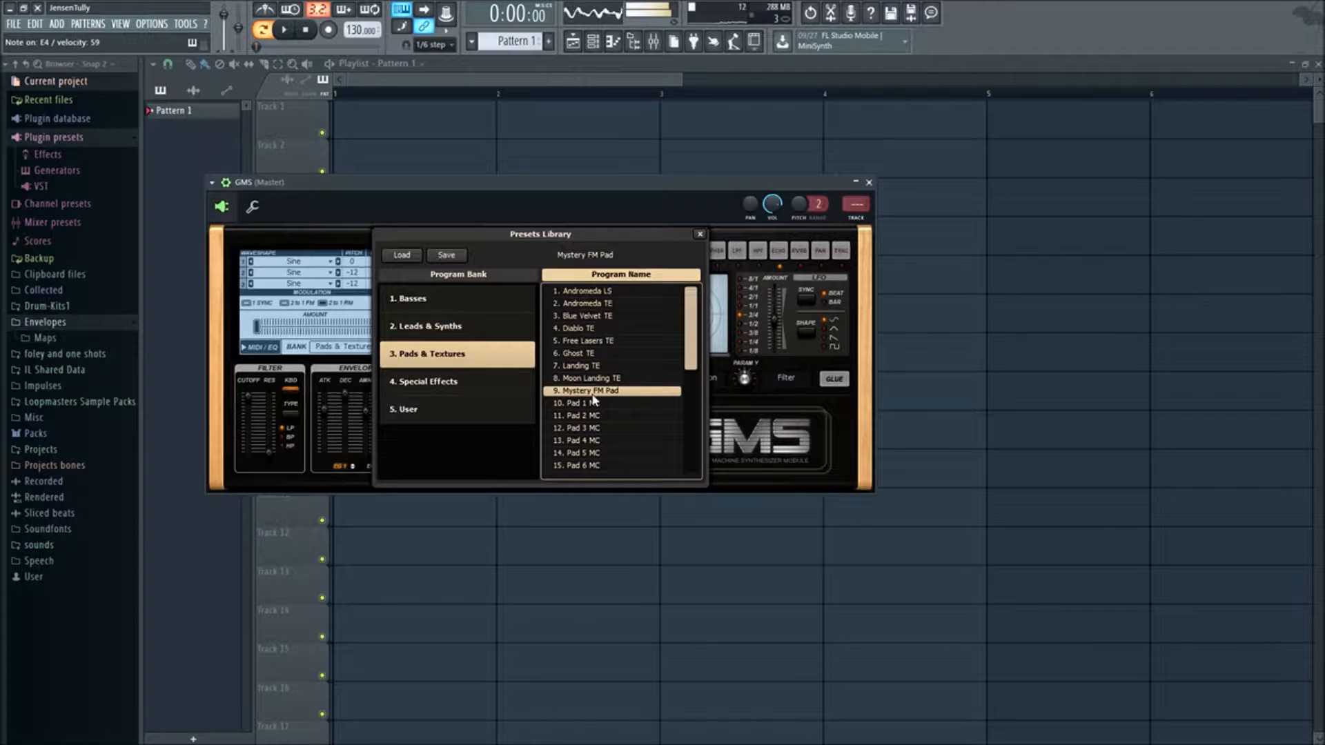
click(868, 182)
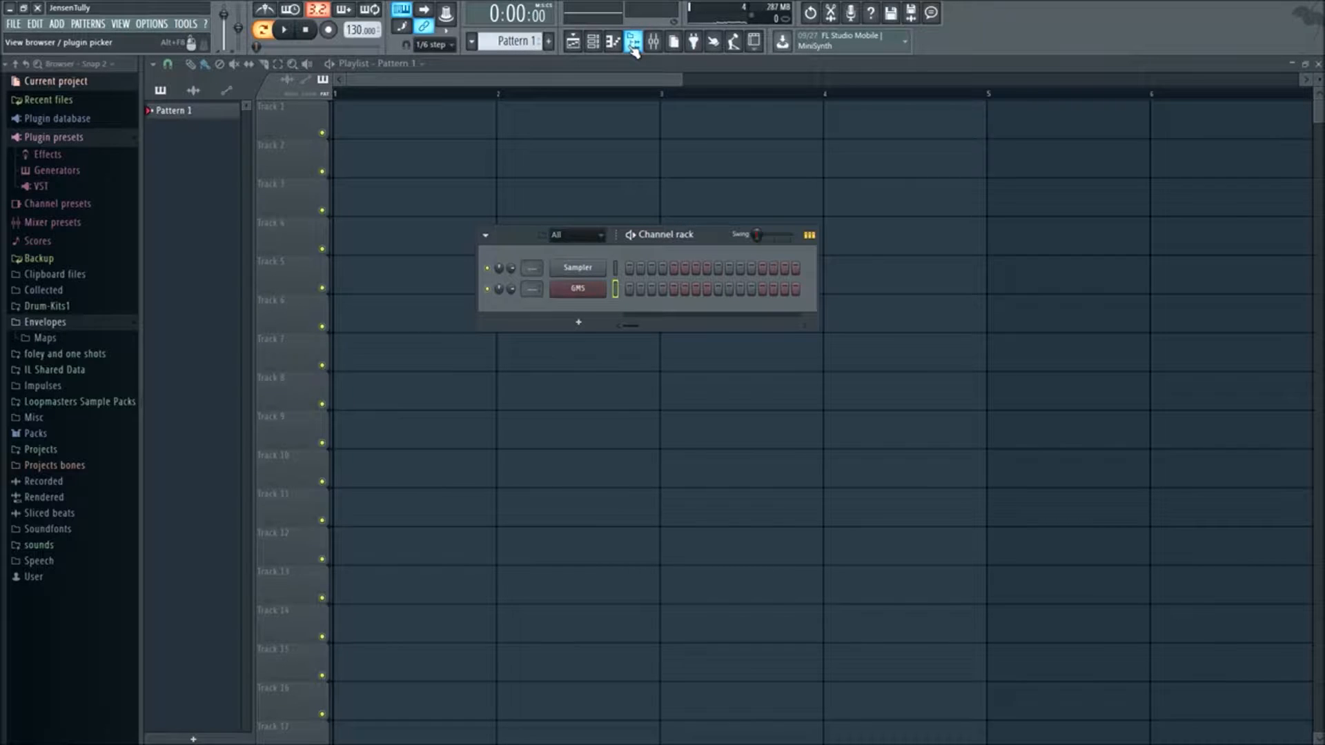
click(583, 290)
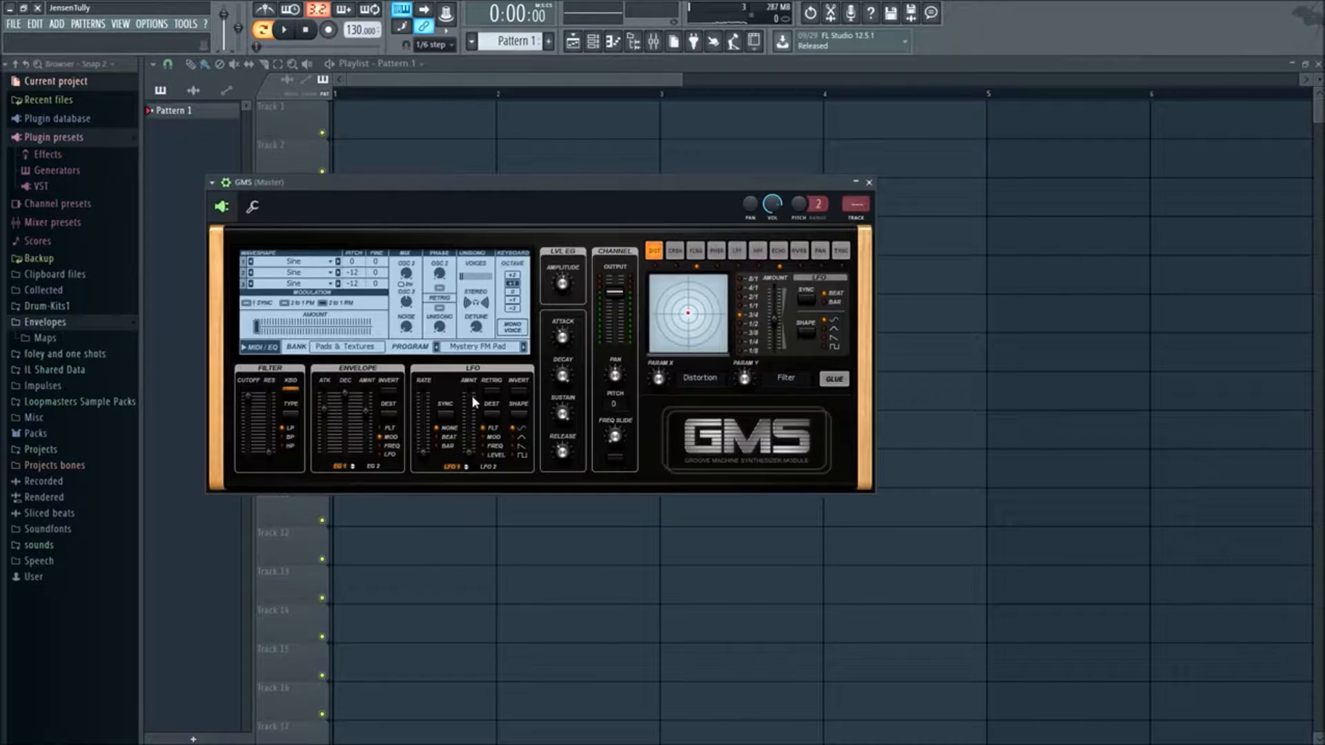
click(868, 182)
- Open the piano roll for GMS and place an A5 note at the start of bar 1
click(613, 42)
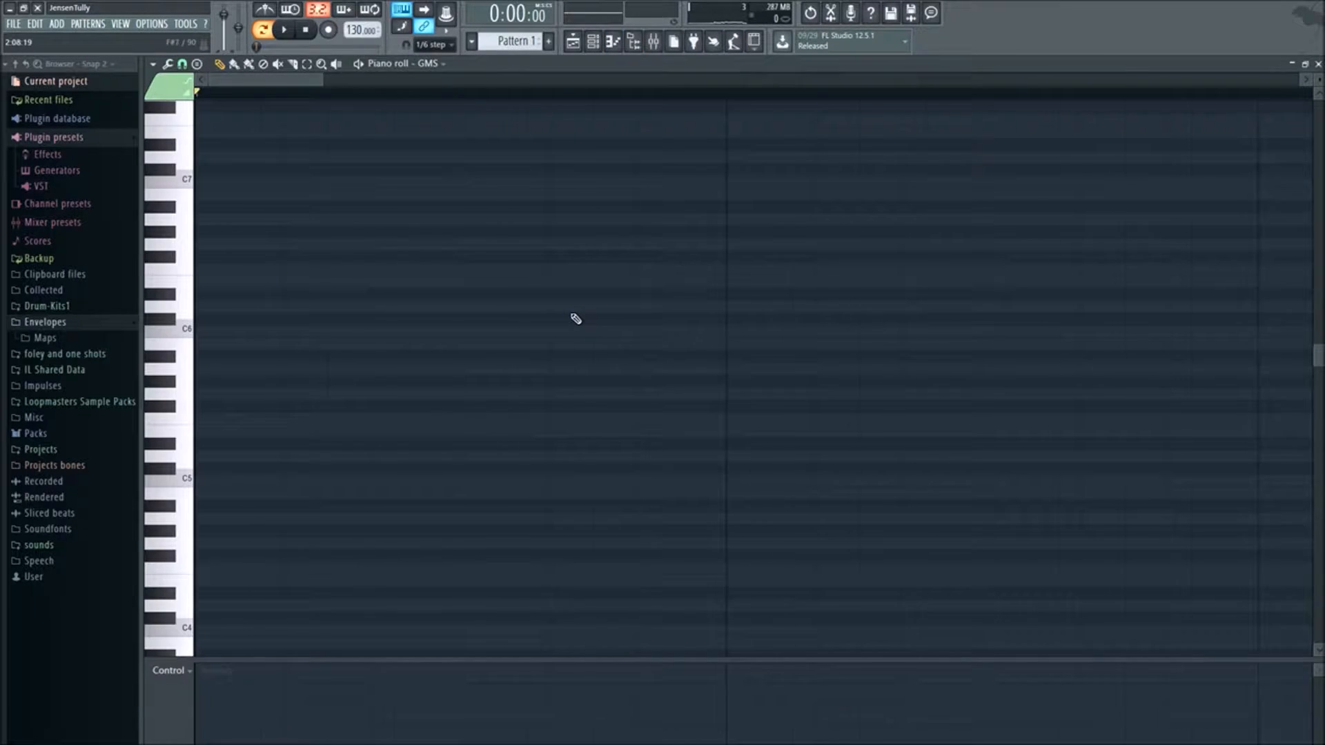
scroll(334, 260, down, 1)
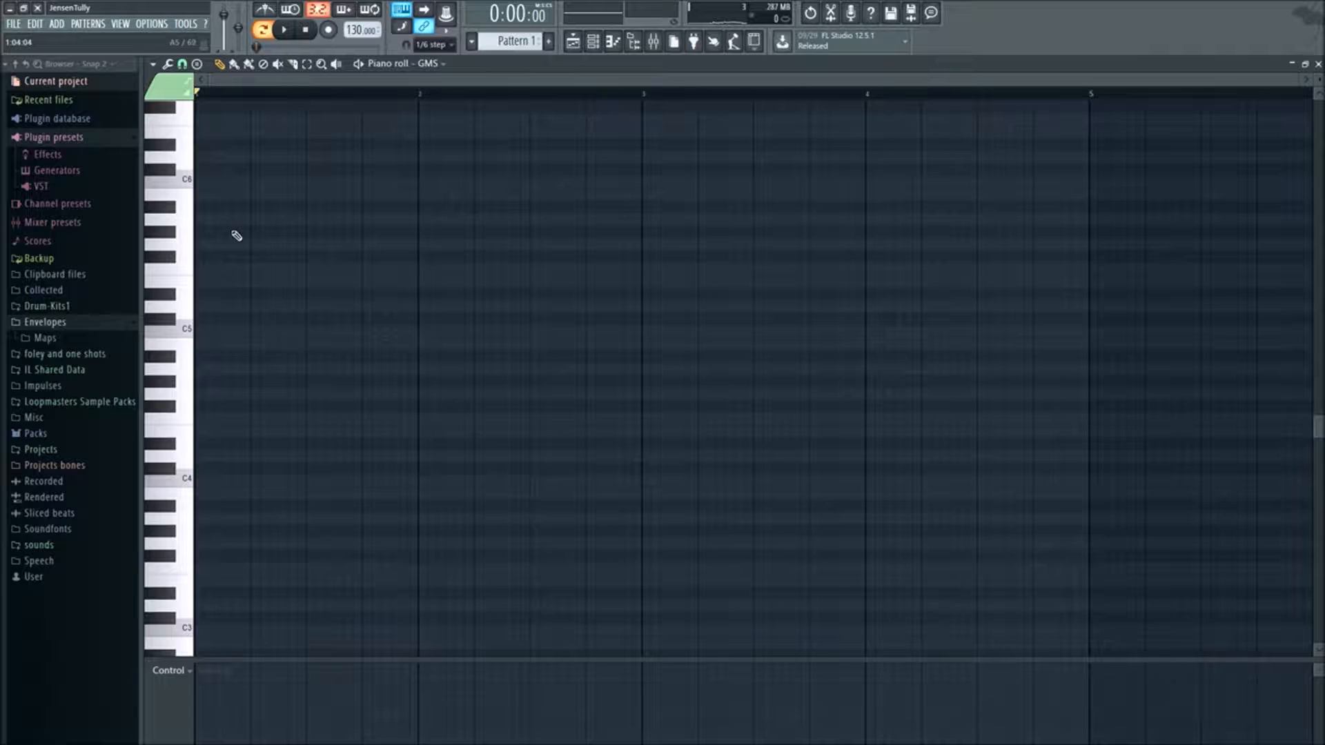
scroll(233, 270, up, 2)
click(210, 294)
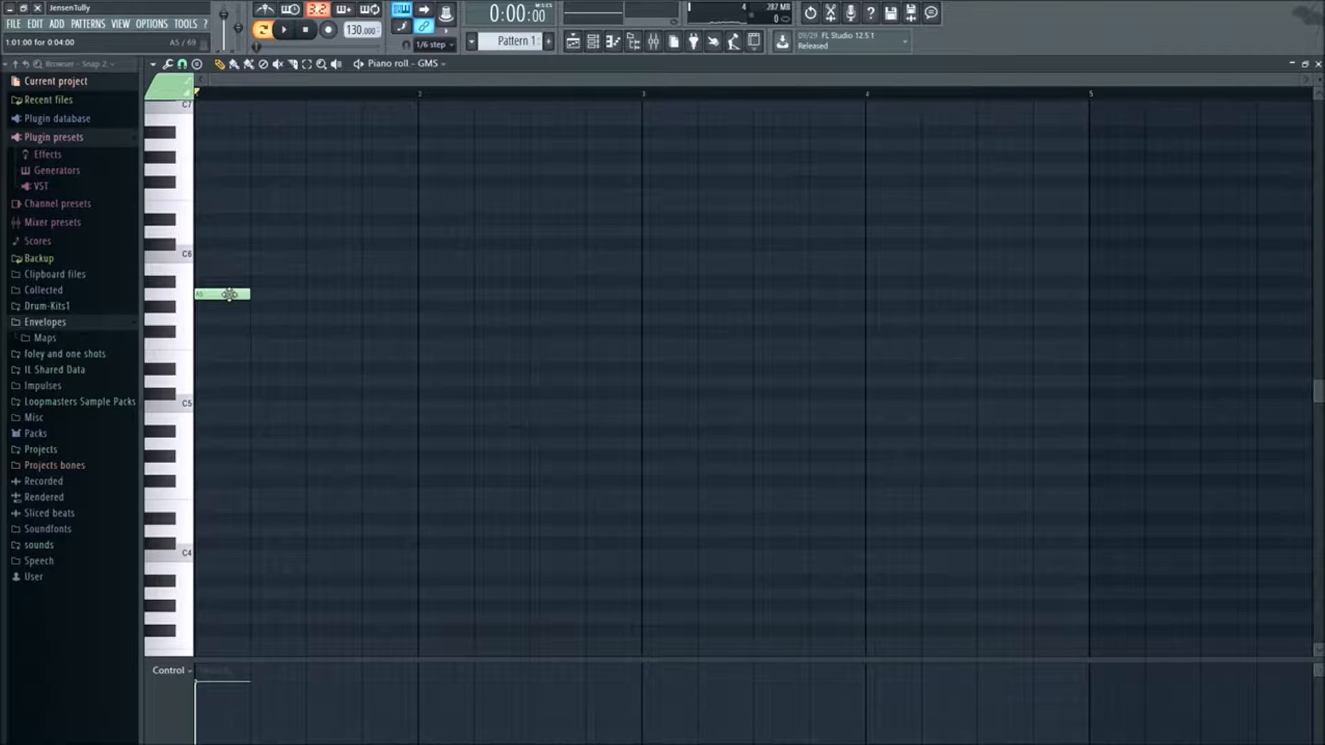
drag(491, 408, 196, 255)
ctrl+click(331, 336)
drag(248, 213, 225, 387)
ctrl+click(249, 345)
- Set the project tempo to 107 BPM
right_click(360, 30)
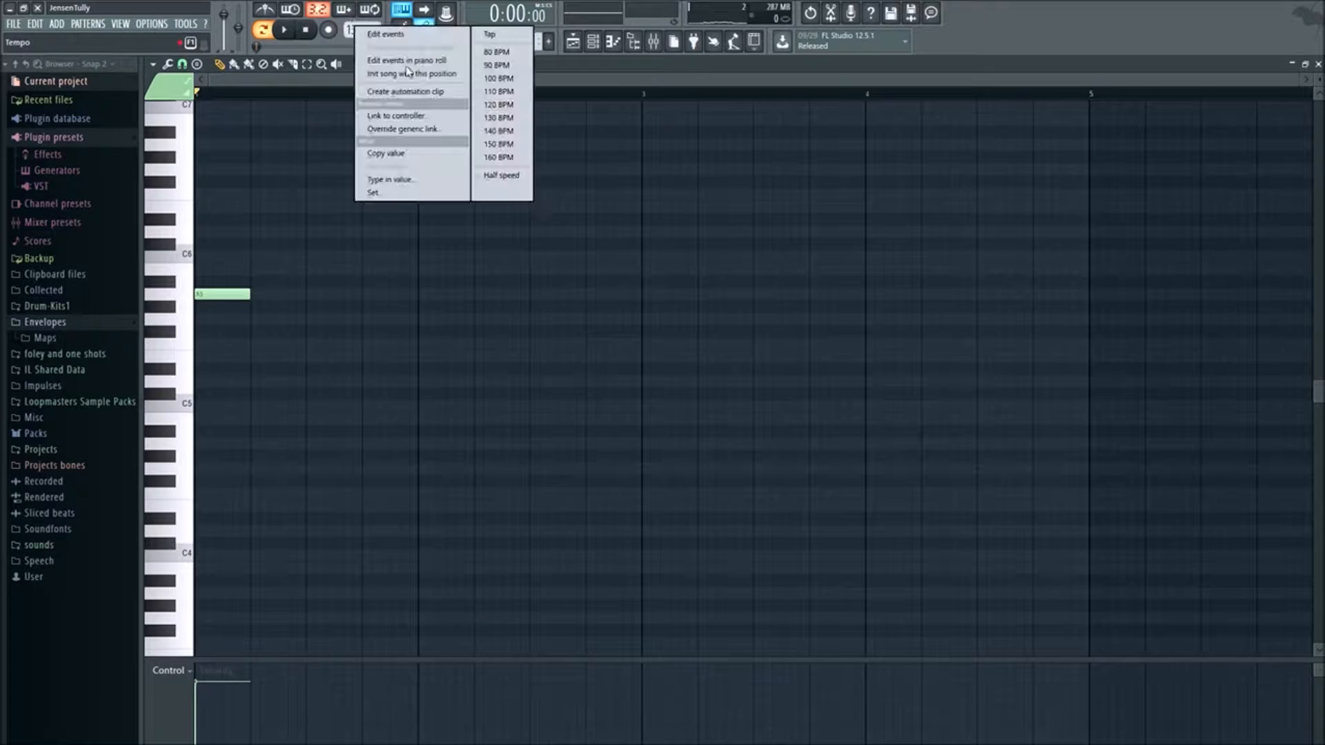
click(498, 65)
scroll(354, 33, up, 3)
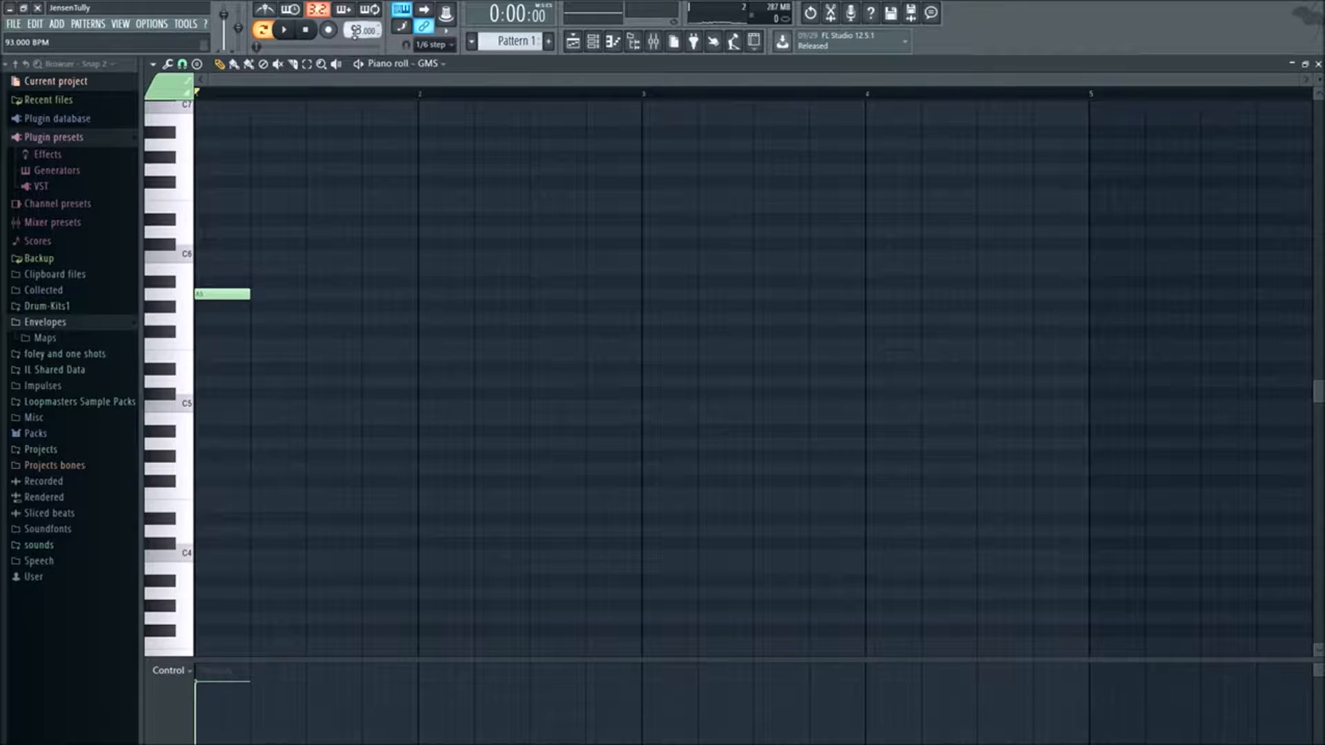
scroll(354, 32, up, 1)
right_click(354, 32)
click(498, 98)
scroll(353, 30, down, 2)
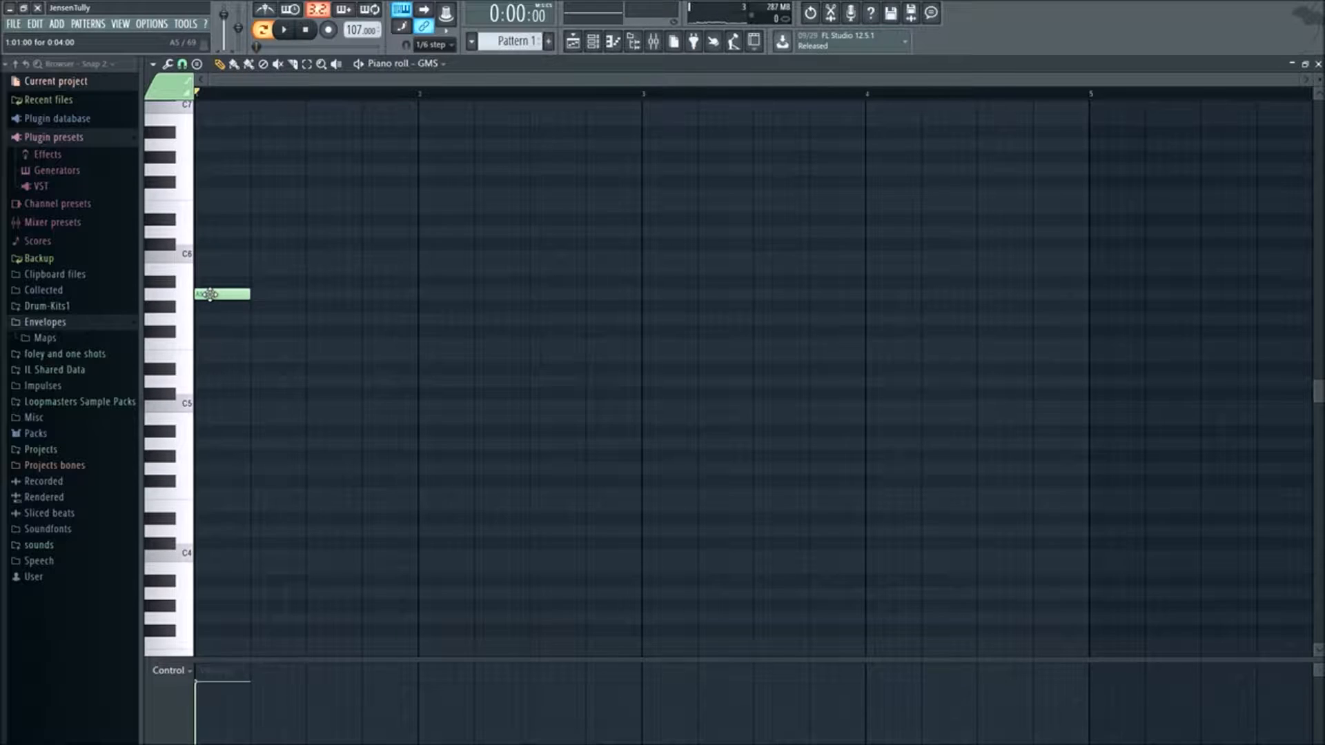
- Move the first note down to E5 and add C5 and A4 beneath it to form an A minor chord
drag(210, 294, 215, 354)
key(space)
key(space)
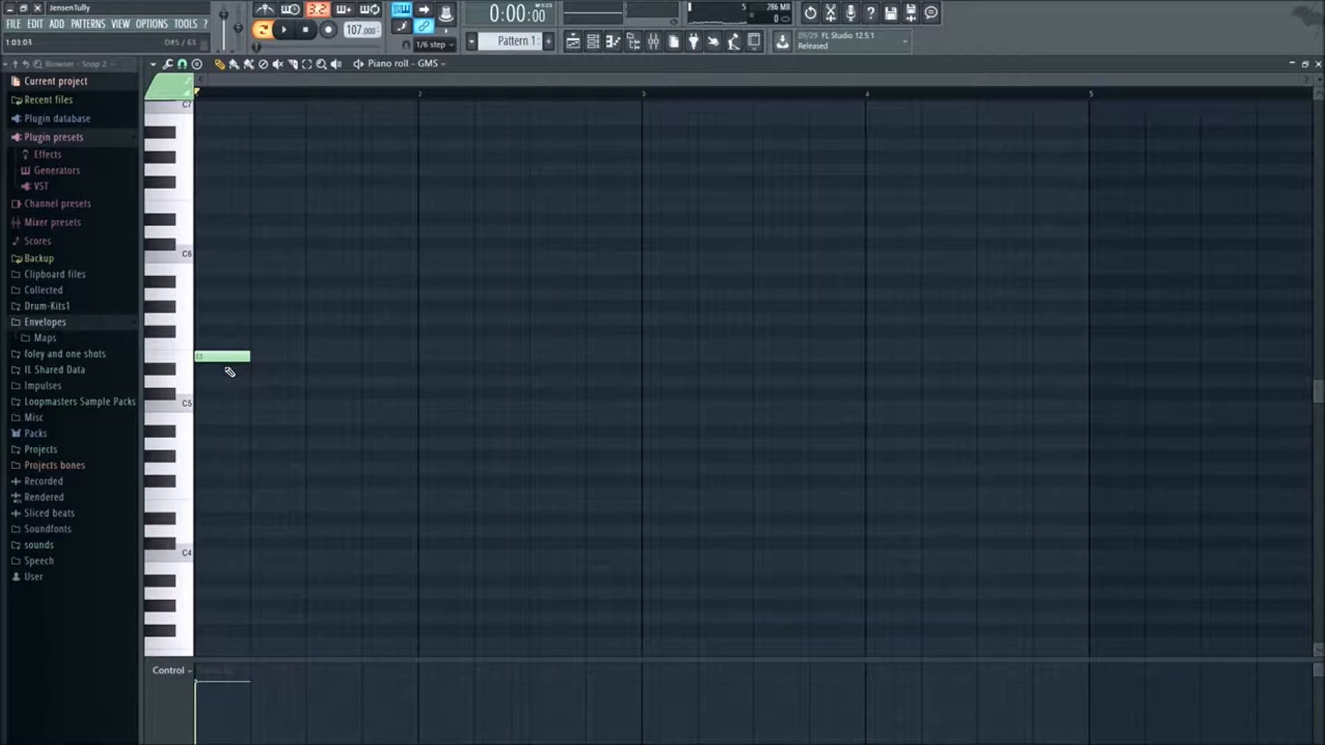
click(208, 408)
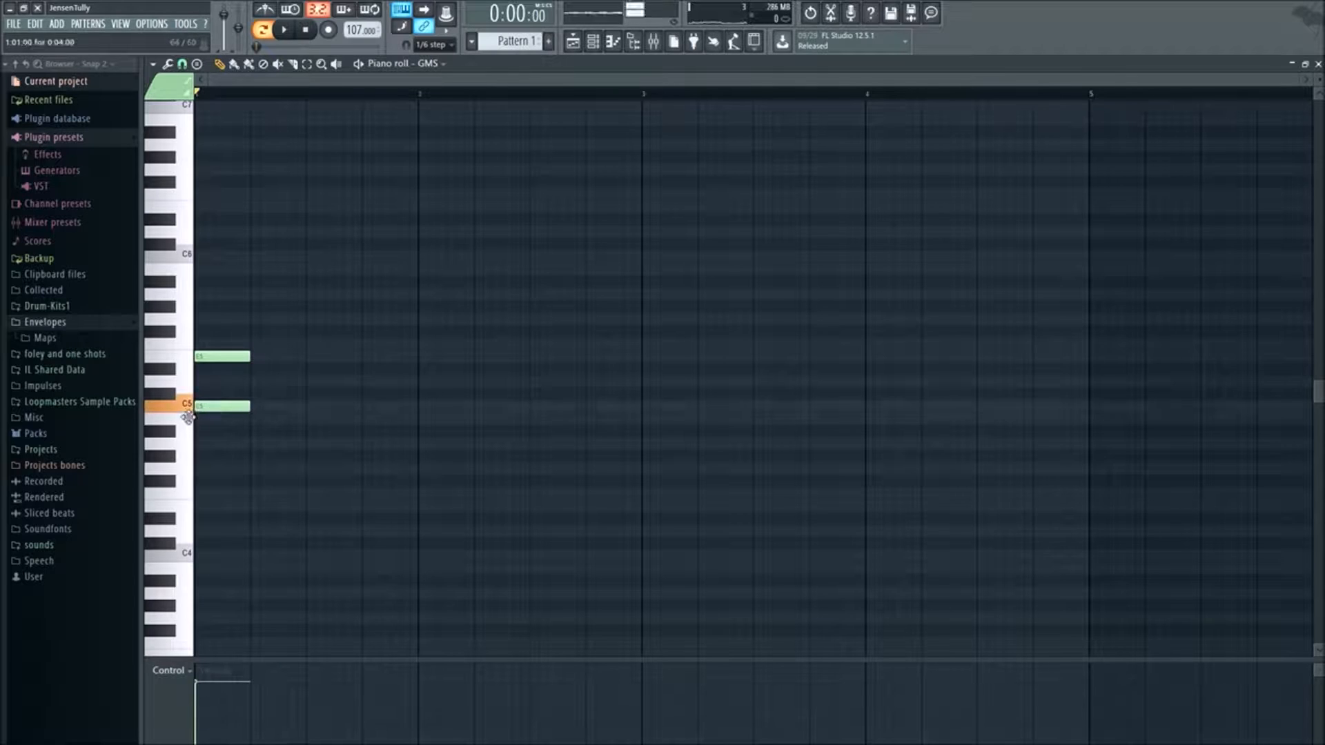
click(214, 444)
drag(280, 500, 436, 359)
right_click(439, 357)
right_click(447, 406)
right_click(454, 445)
- Lengthen the three chord notes to fill bar 1 and duplicate the chord into bar 2
drag(231, 497, 419, 361)
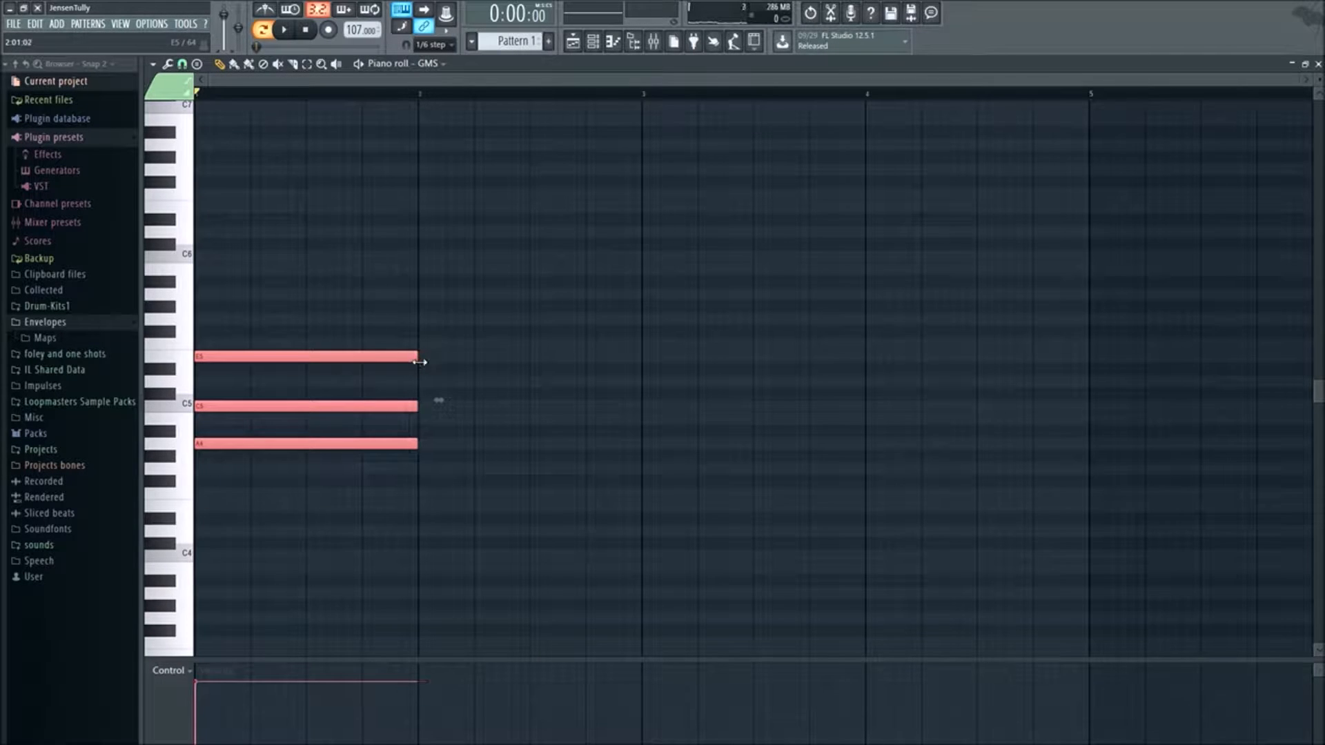
drag(434, 533, 278, 358)
drag(449, 500, 284, 281)
mouse_move(337, 360)
mouse_down()
mouse_move(585, 376)
mouse_move(561, 378)
mouse_move(717, 360)
mouse_up()
right_click(690, 342)
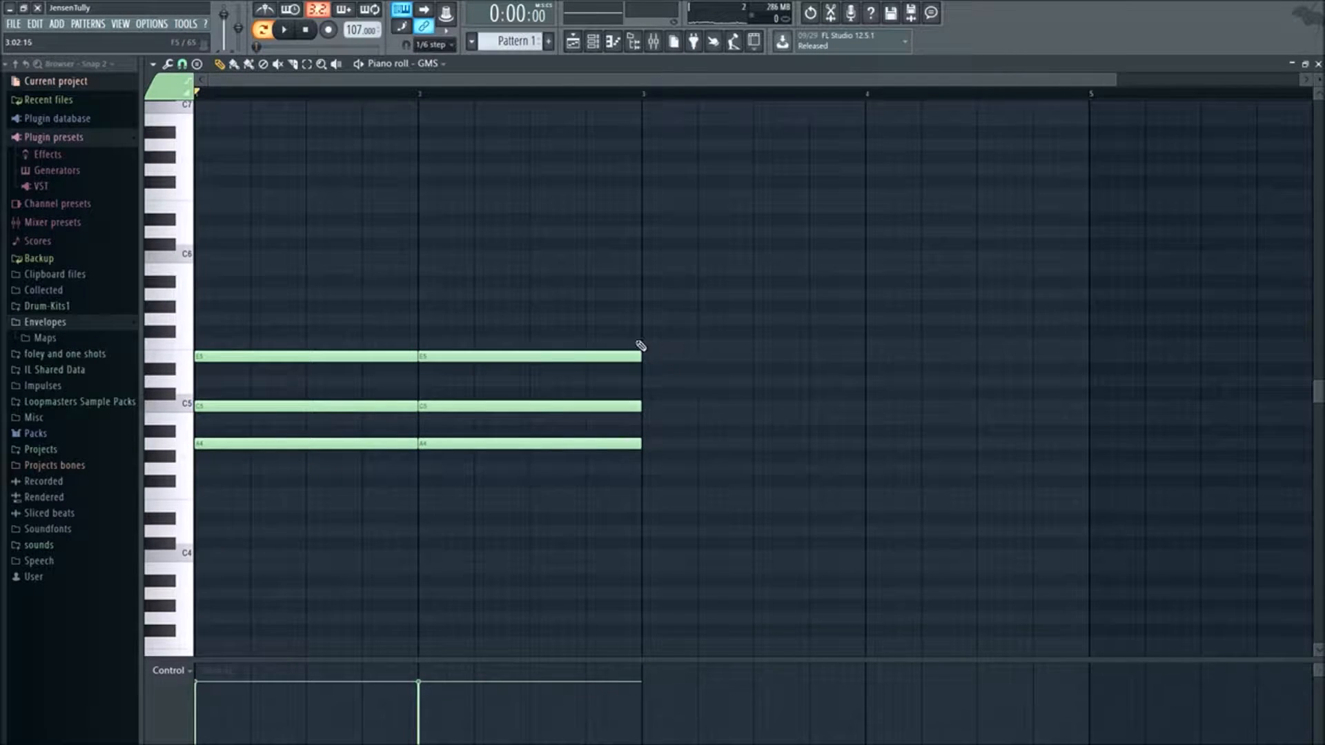
- Duplicate the two bars of chords into bars 3 and 4 and play the pattern
drag(549, 314, 521, 529)
drag(543, 354, 984, 369)
ctrl+click(600, 515)
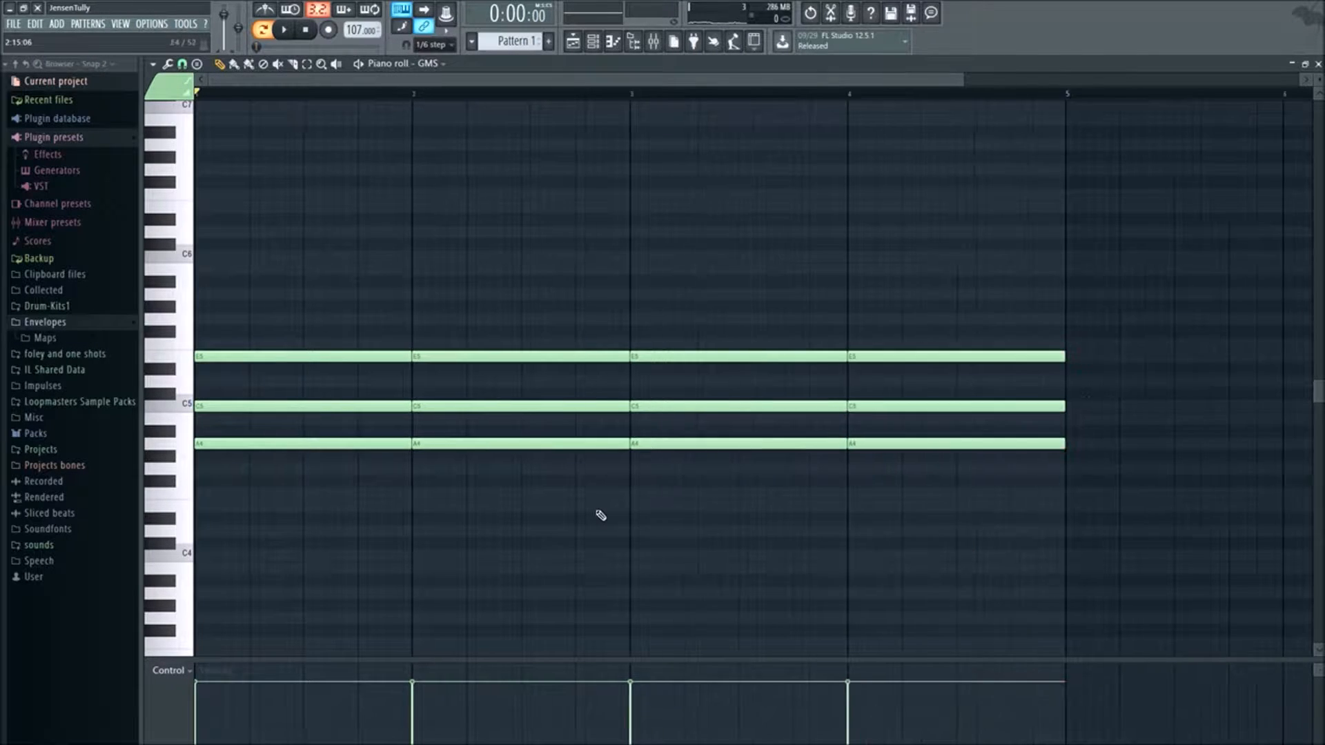
scroll(552, 501, down, 2)
key(space)
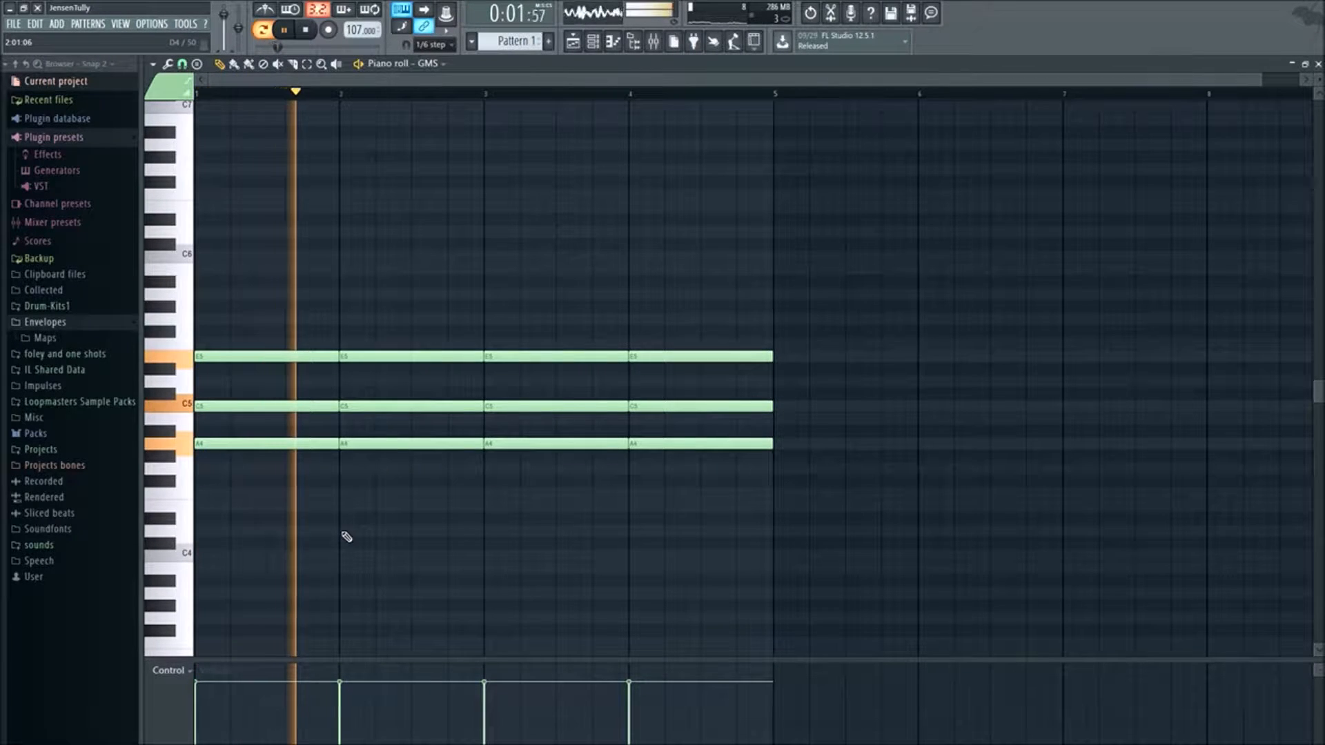
- Stop playback and transpose the bar 2 chord up one semitone to A#4, C#5 and F5
key(space)
drag(400, 497, 352, 301)
mouse_move(376, 356)
mouse_down()
mouse_move(379, 314)
mouse_move(376, 334)
mouse_up()
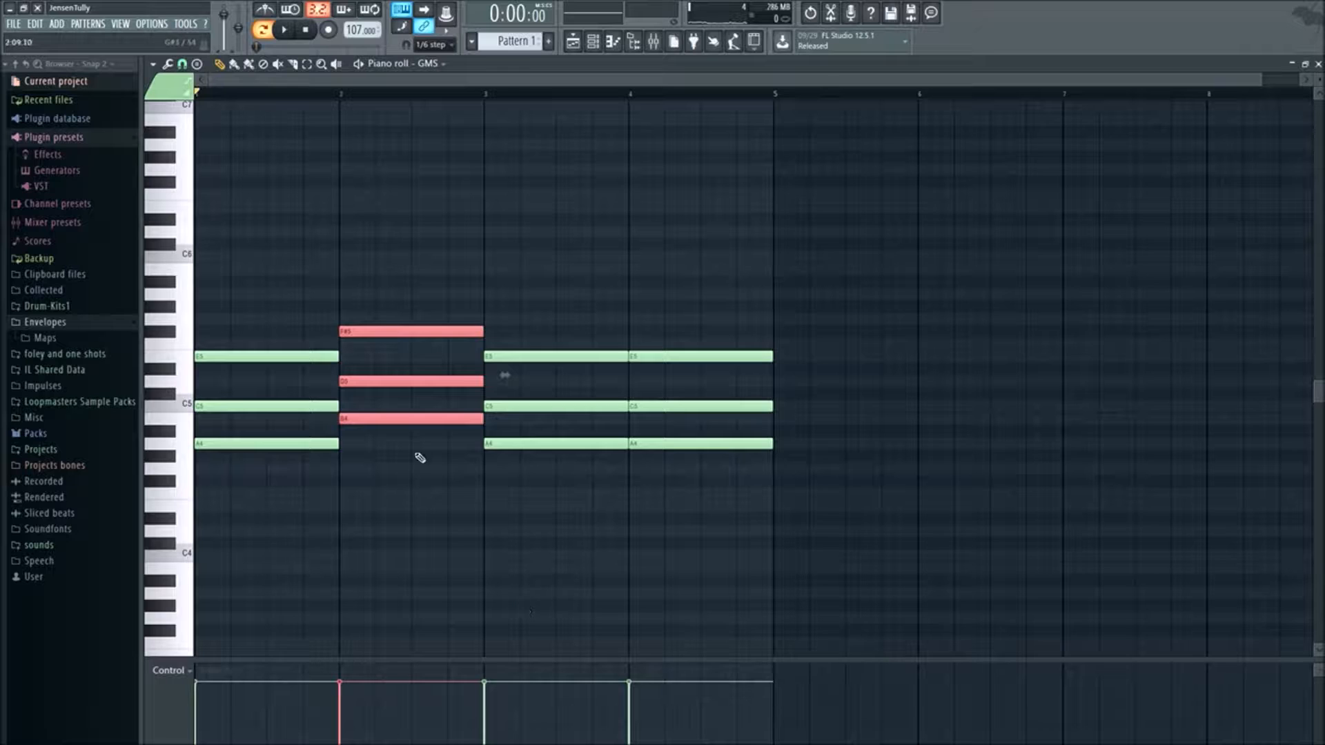
key(Down)
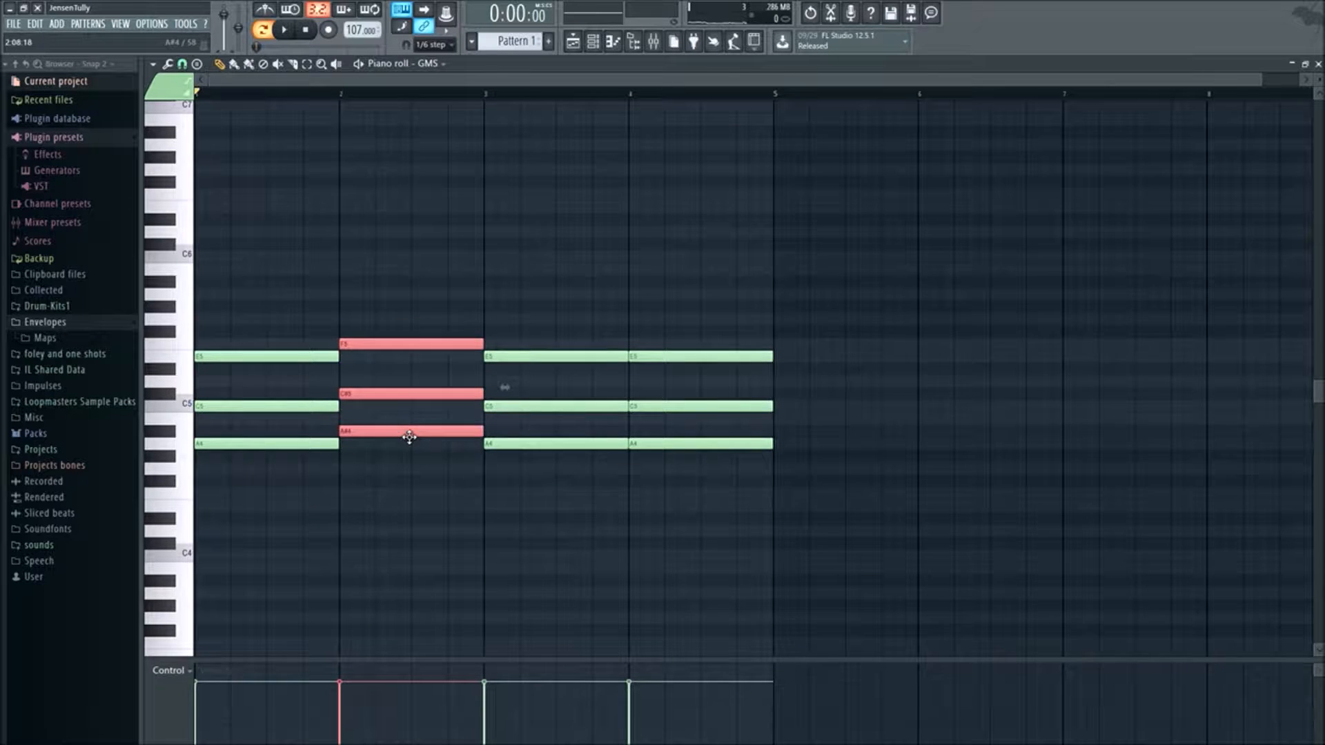
click(414, 473)
- Raise the middle note of the bar 2 chord to D5 and play the progression
drag(401, 487, 411, 320)
ctrl+click(383, 412)
drag(384, 396, 383, 379)
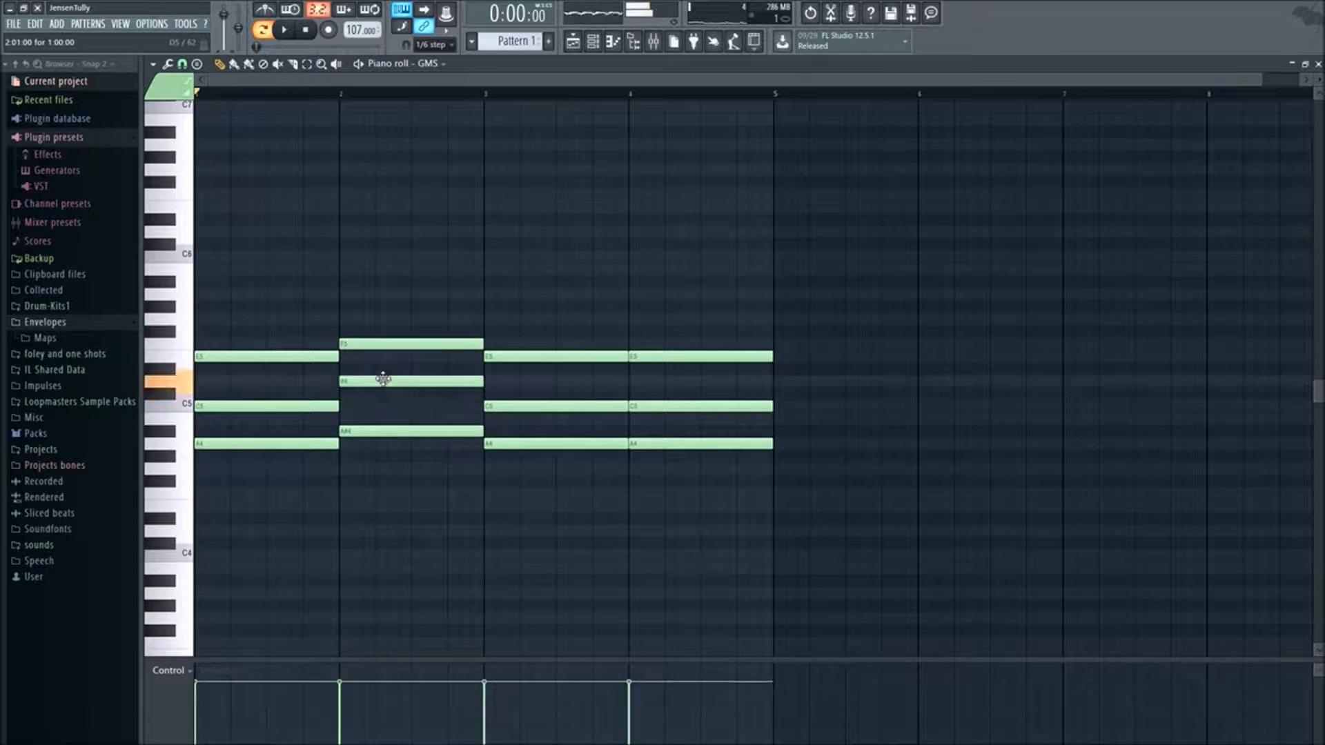
key(space)
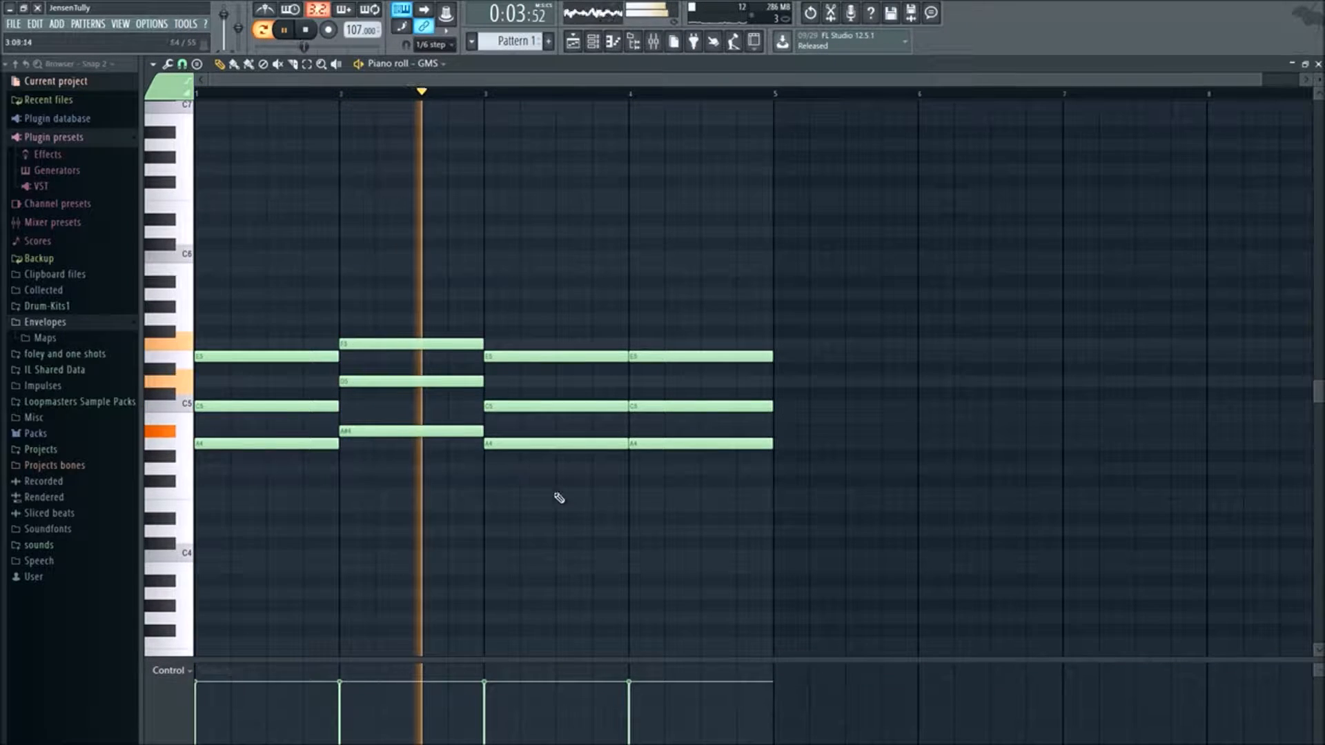
key(space)
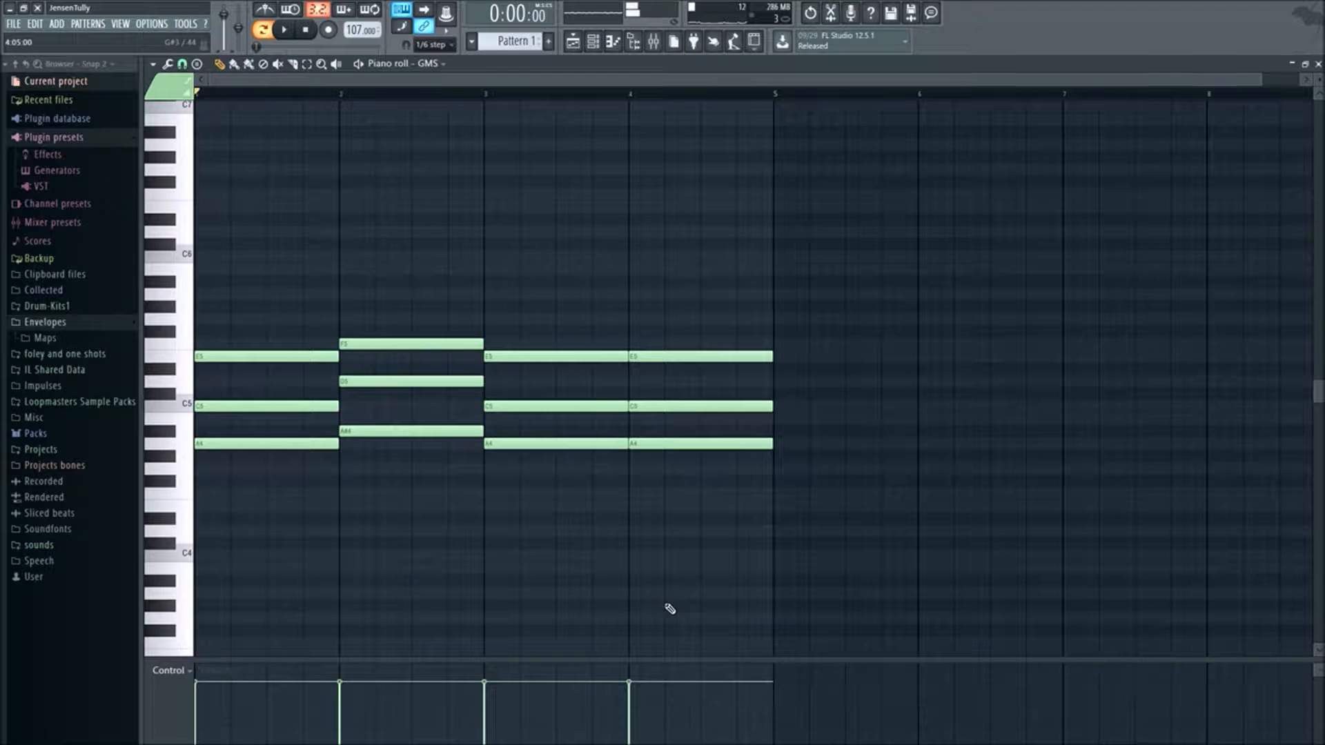
- Change the bar 4 chord to G4, A#4 and D5 and play the progression
drag(665, 336, 674, 545)
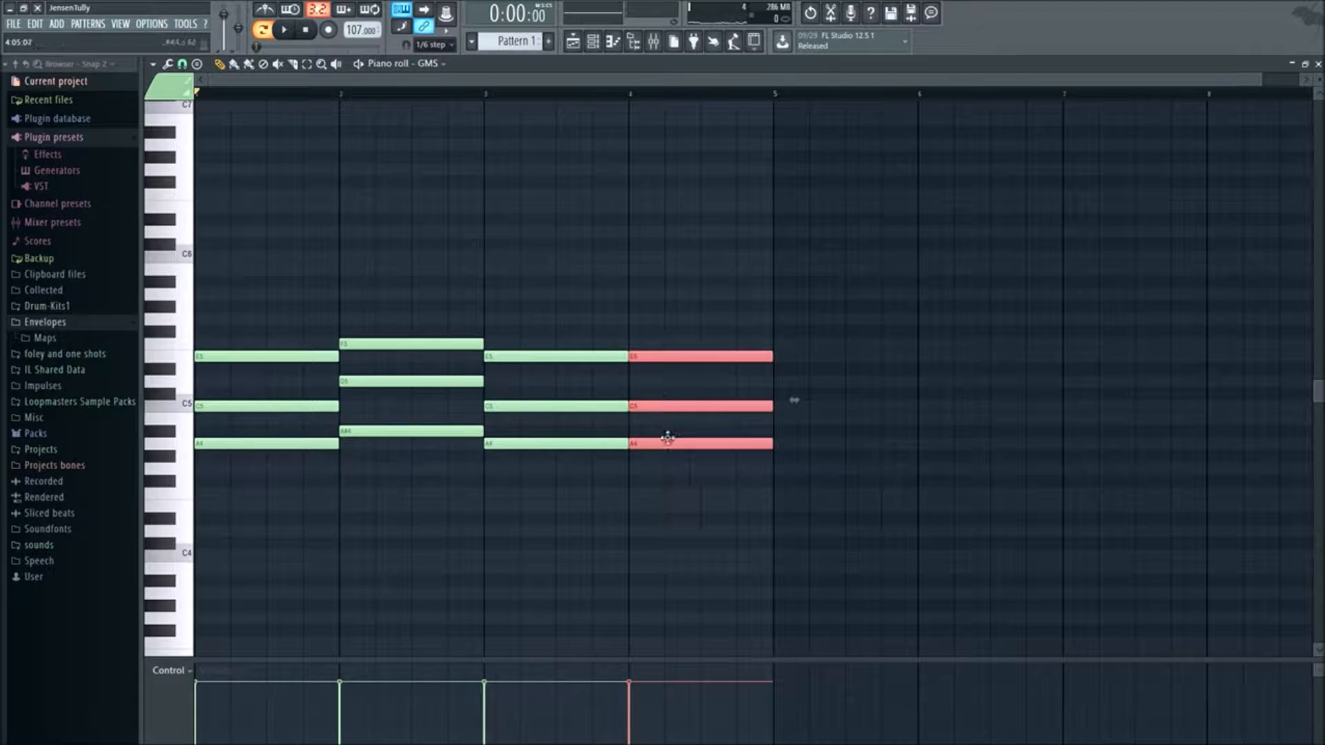
drag(672, 447, 673, 472)
key(ctrl+d)
key(space)
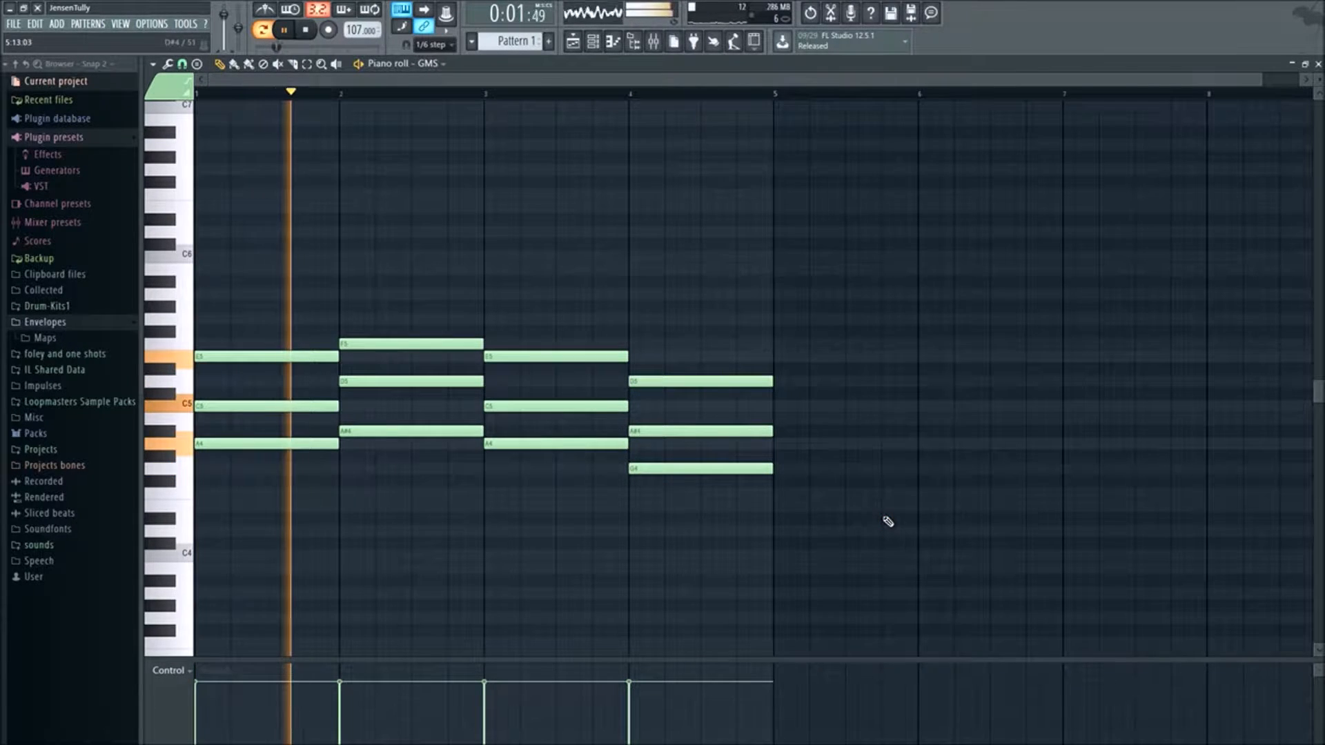
key(space)
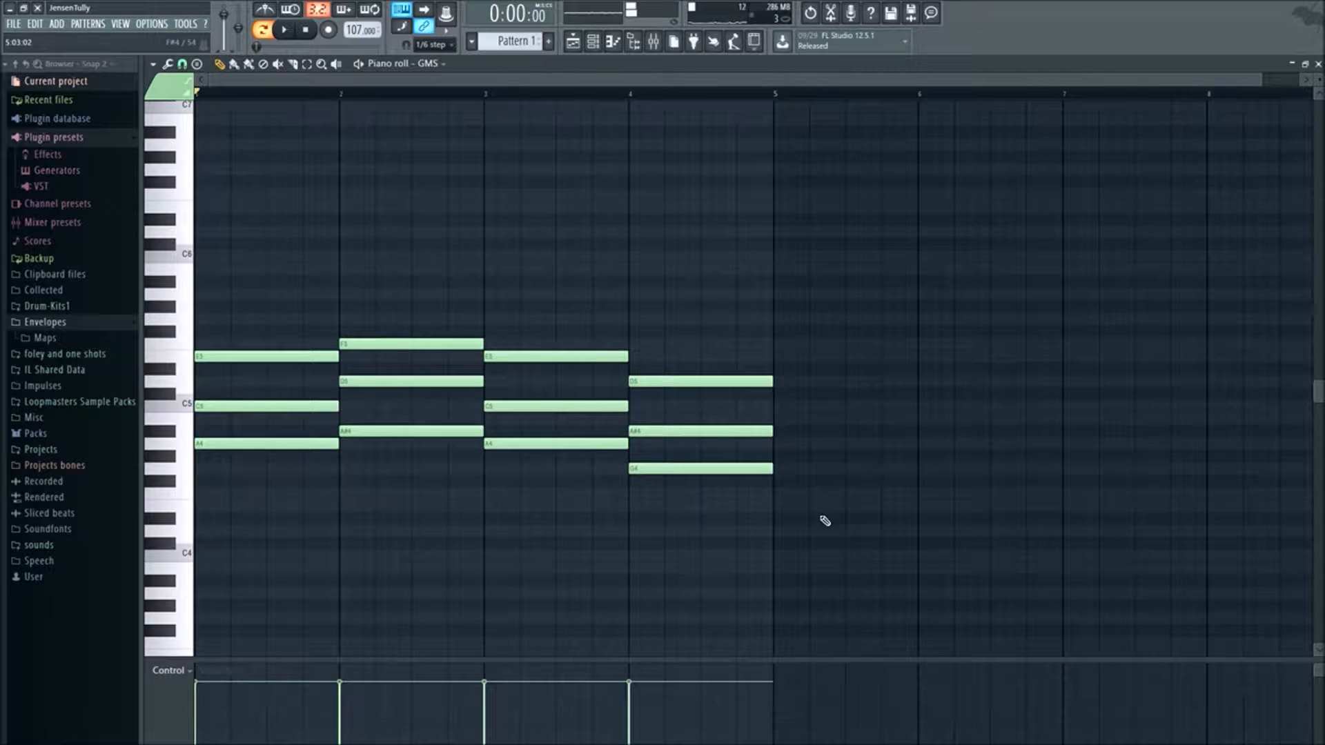
- Duplicate all four bars of chords into bars 5 to 8 and play the pattern
drag(1029, 563, 193, 201)
drag(263, 353, 840, 358)
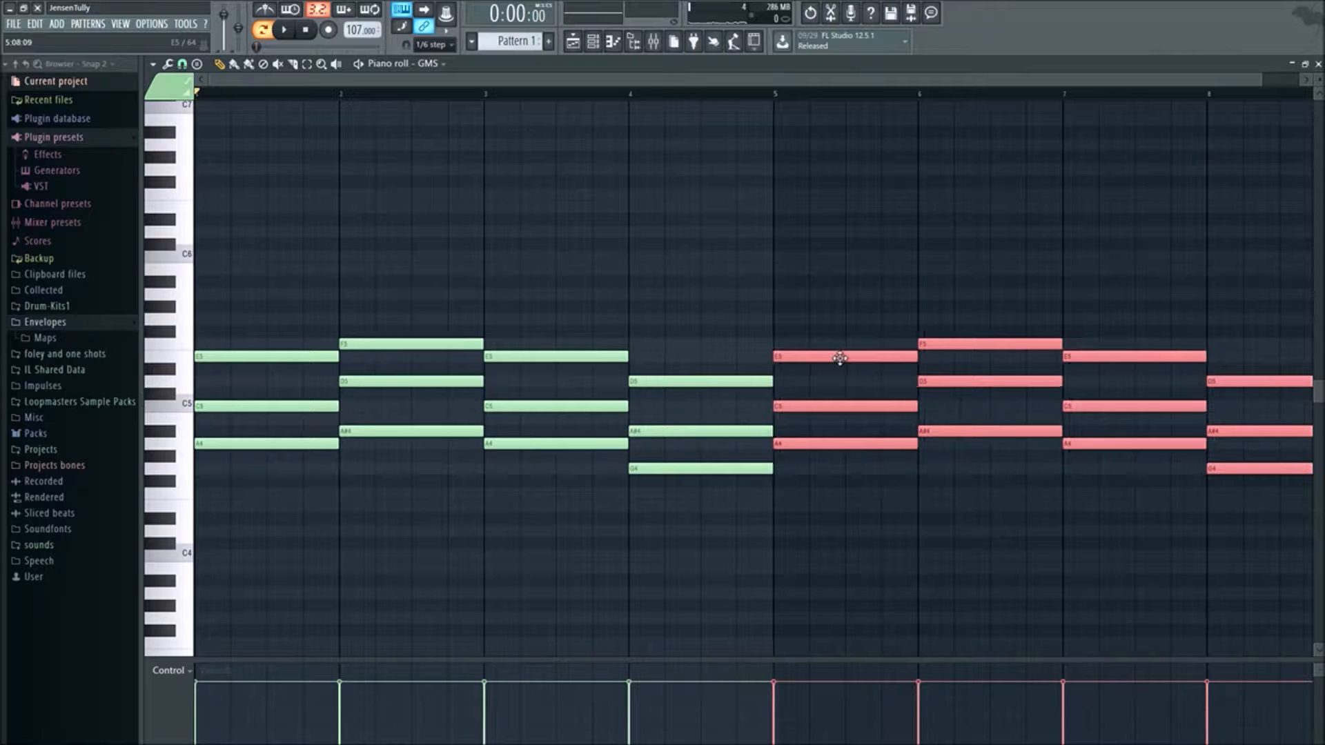
scroll(810, 522, down, 2)
ctrl+click(778, 545)
key(space)
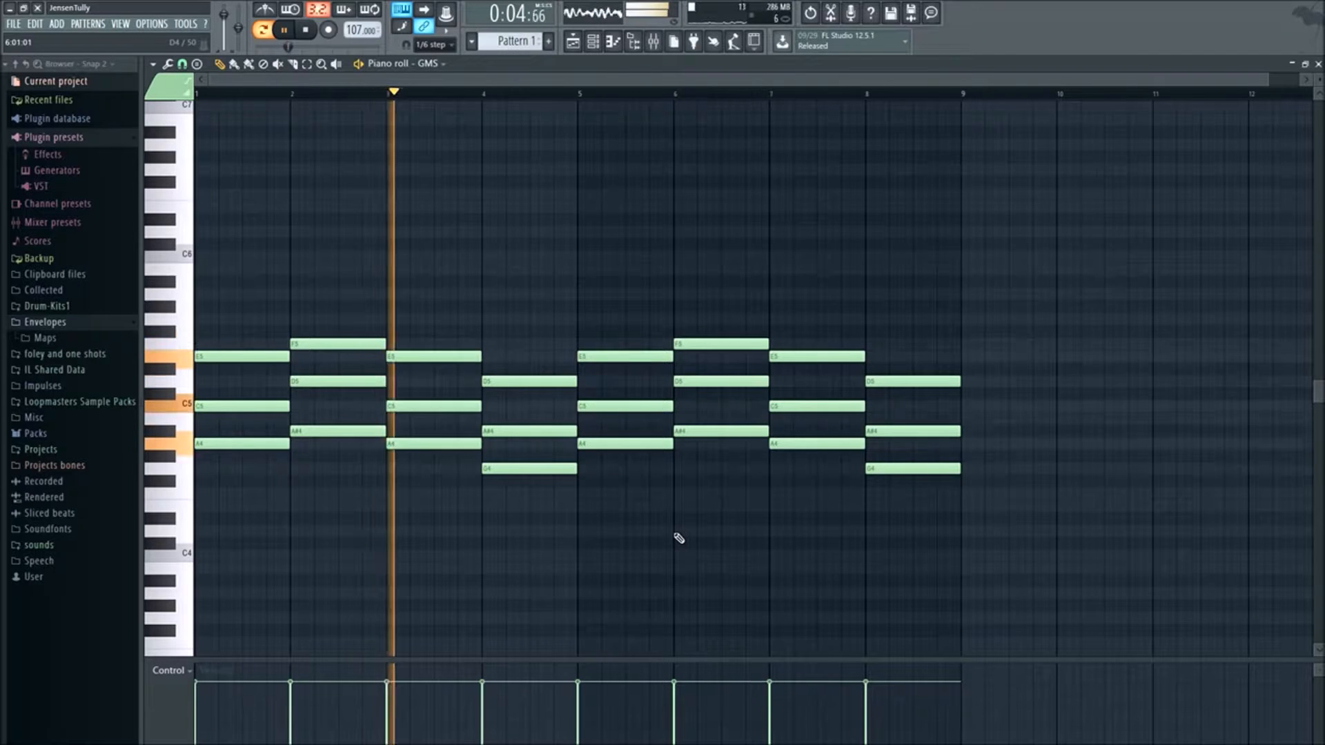
key(space)
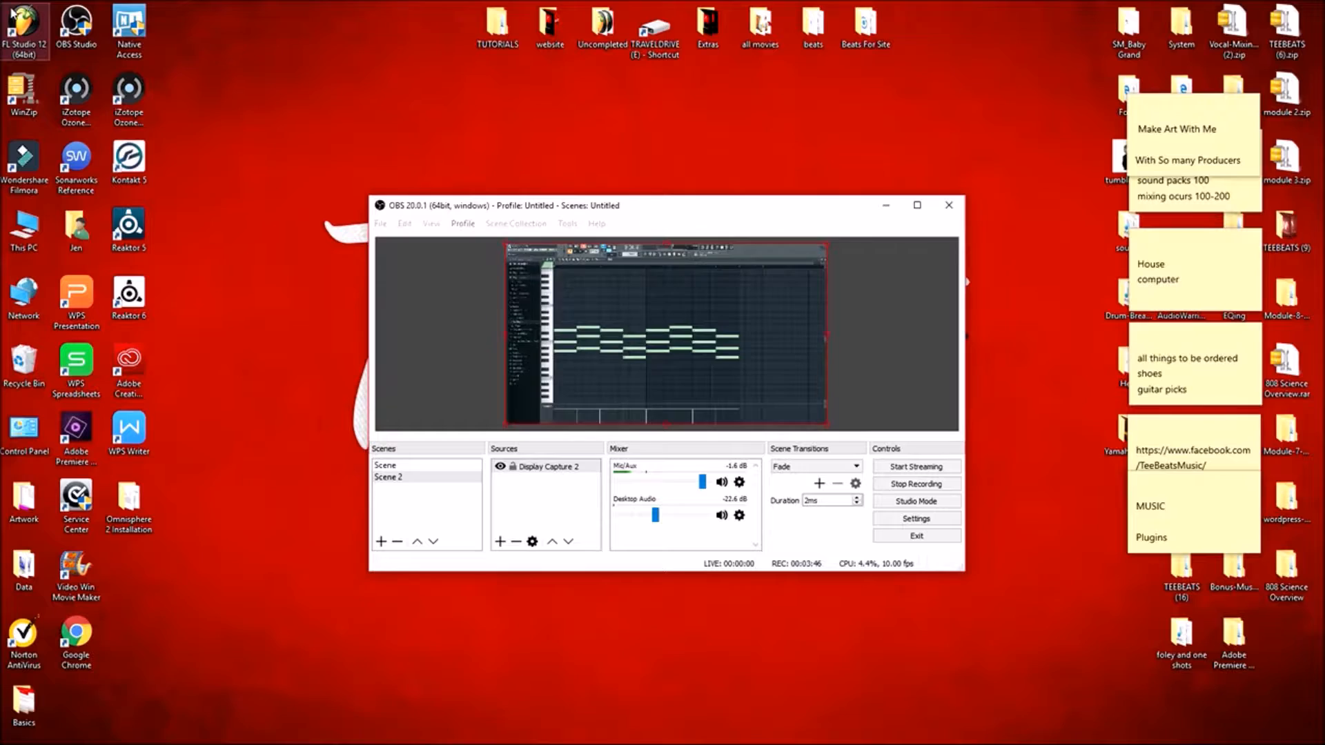
- Switch back to FL Studio and place Pattern 1 at bar 1 of Track 1 in the playlist
click(10, 7)
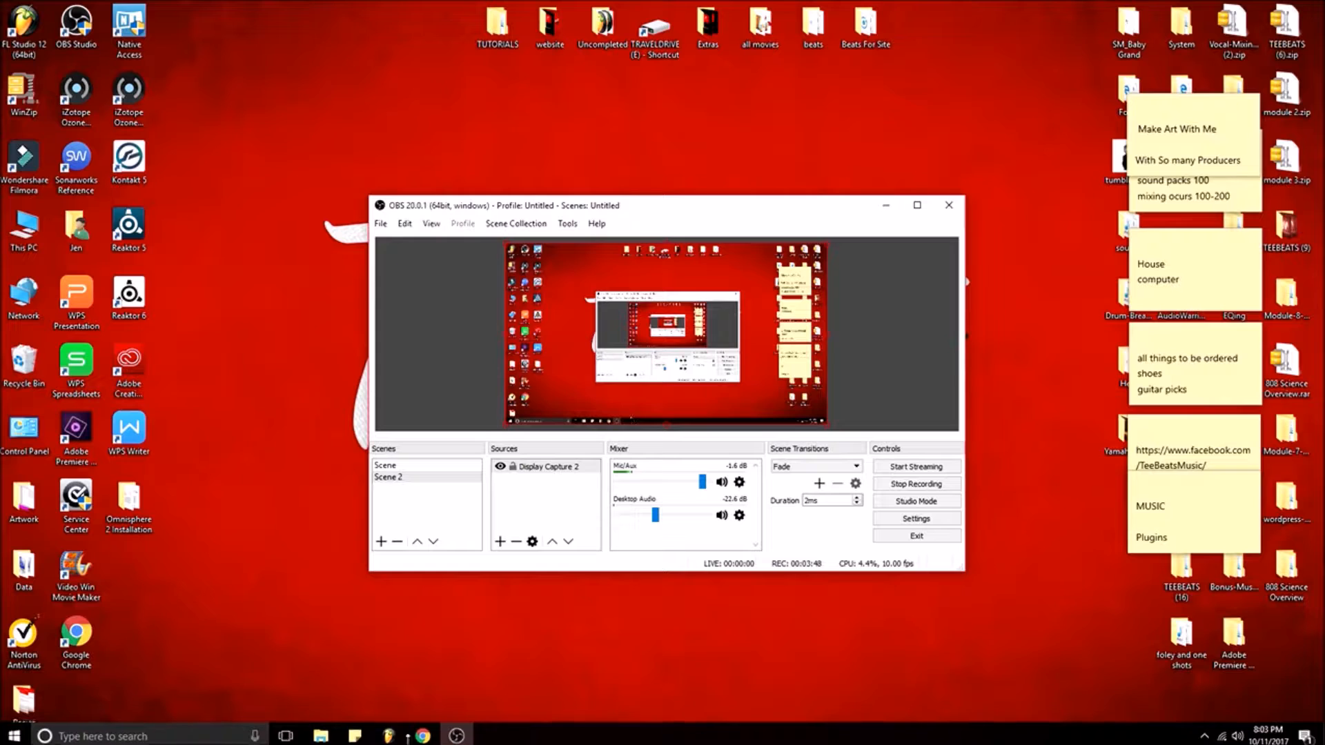
click(390, 734)
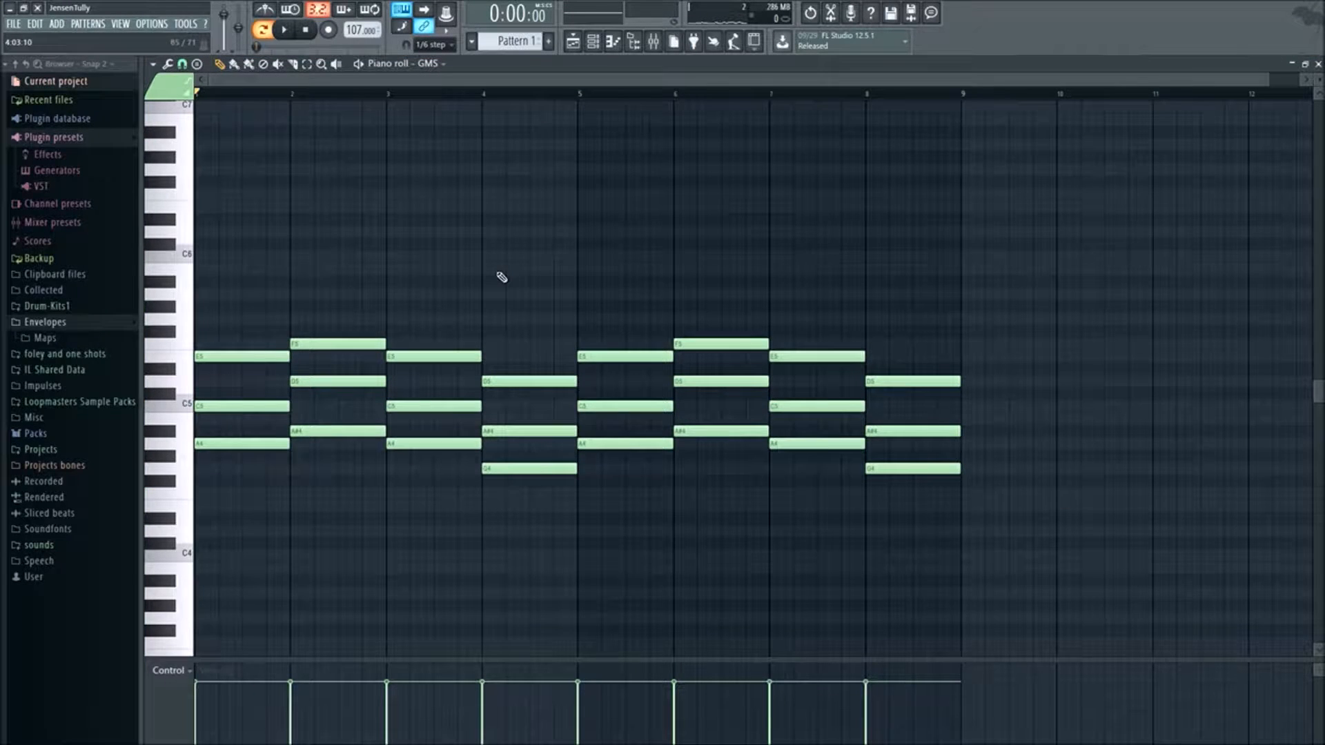
scroll(437, 368, down, 2)
scroll(437, 369, up, 1)
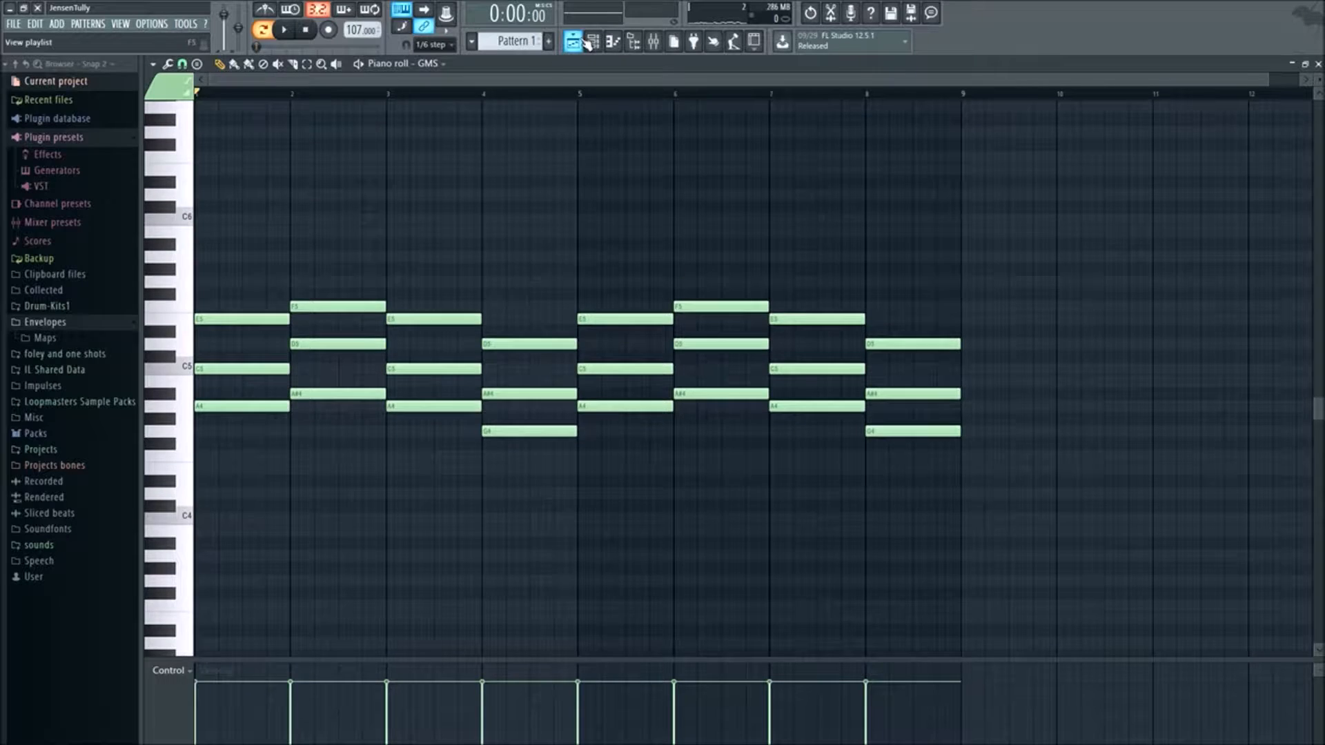
click(576, 41)
drag(572, 115, 342, 134)
scroll(537, 254, down, 3)
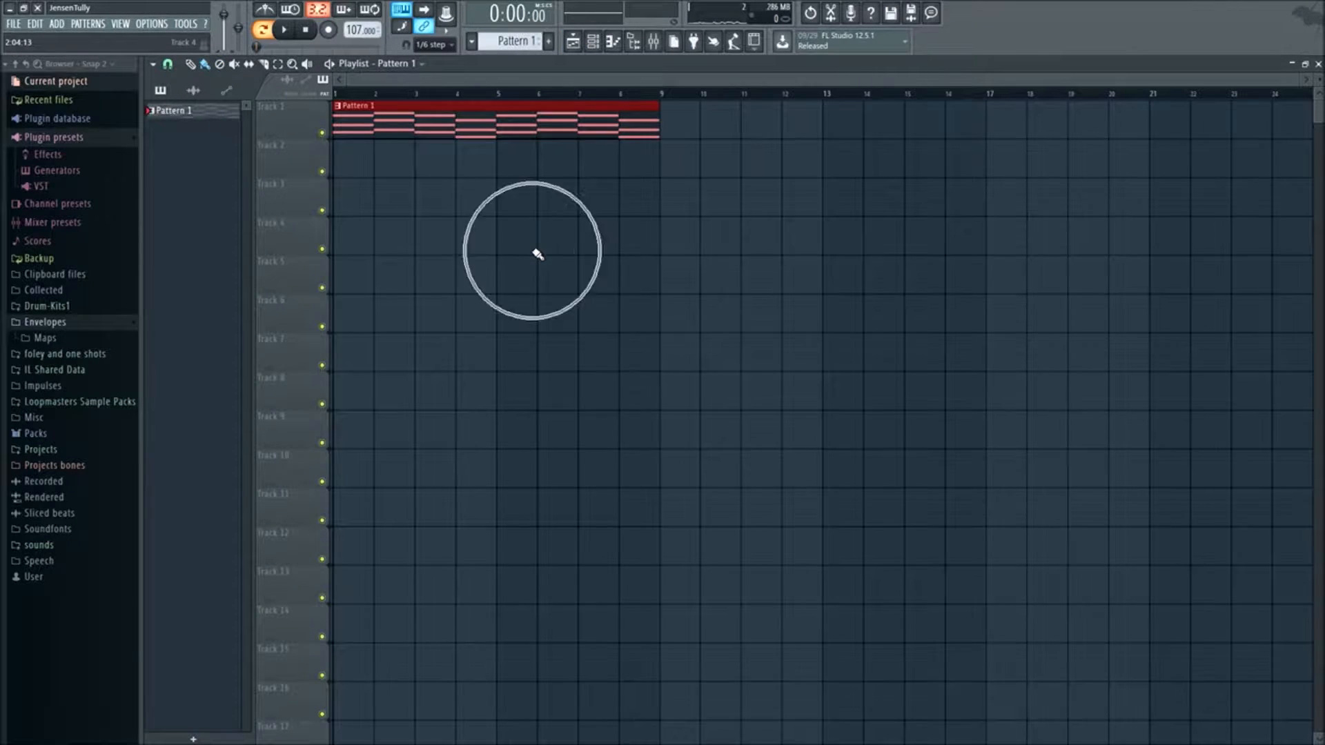
right_click(534, 255)
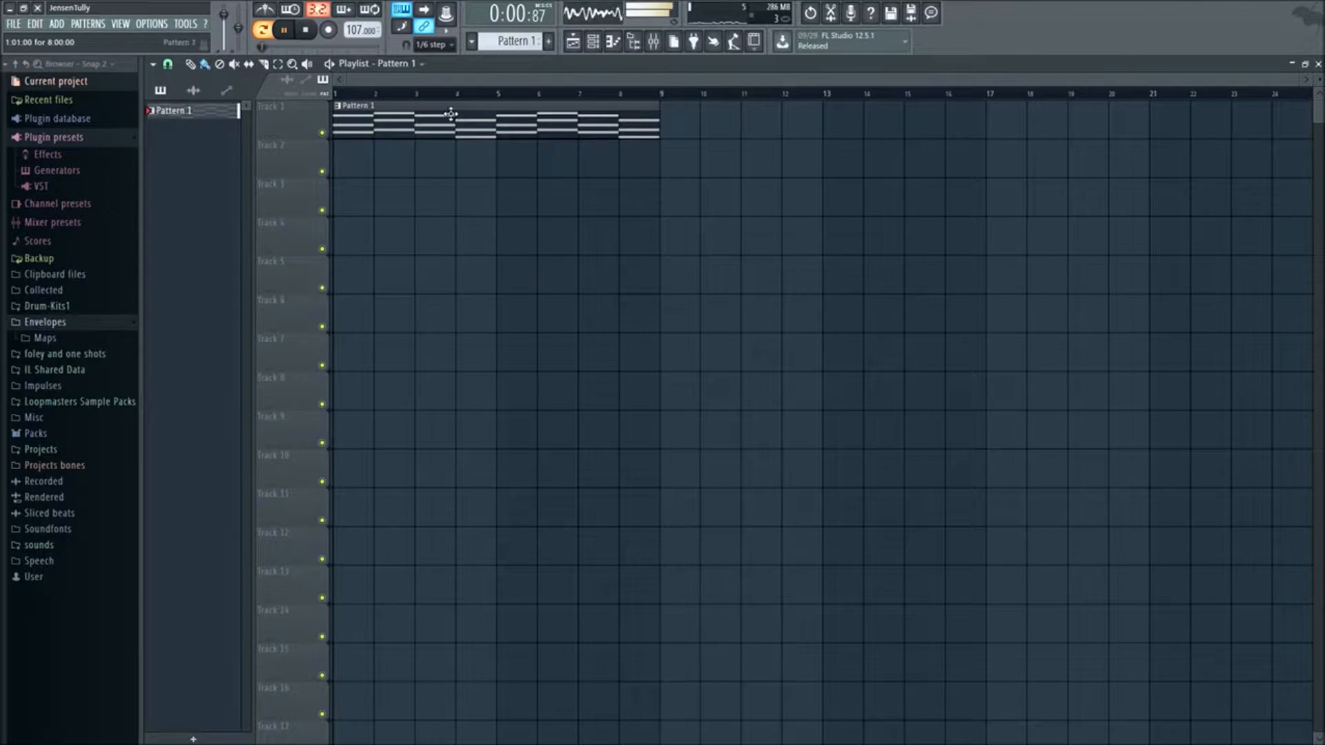
- Show the channel rack and browse to the Hats samples in the Drums folder of Packs
click(604, 51)
drag(696, 244, 659, 240)
right_click(568, 264)
click(594, 401)
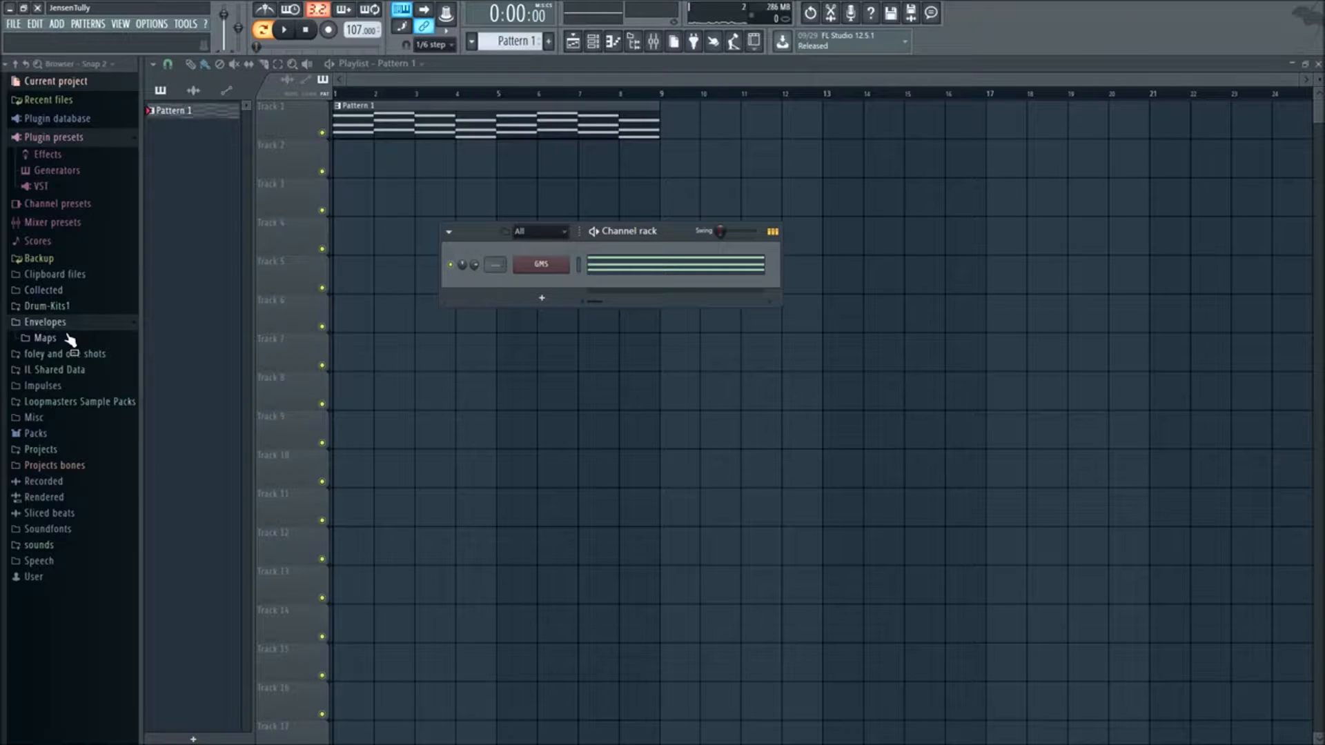
click(83, 435)
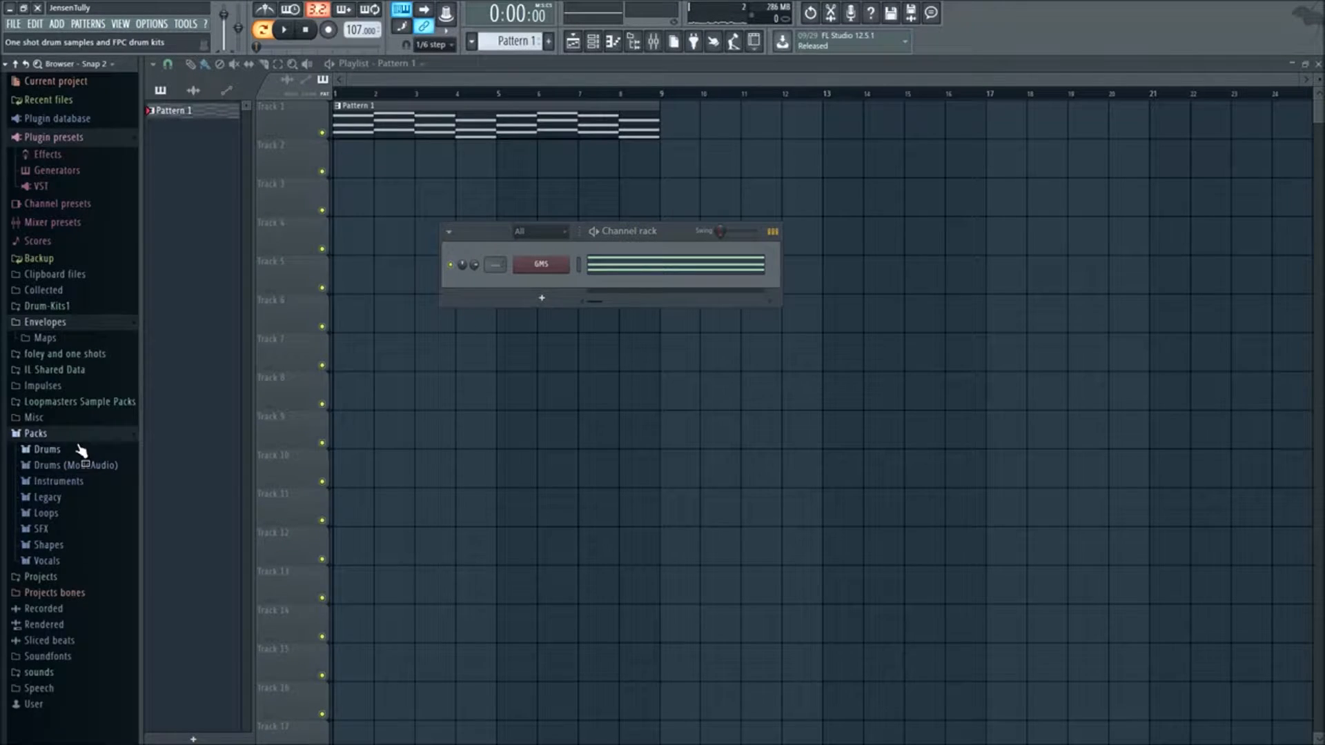
click(82, 449)
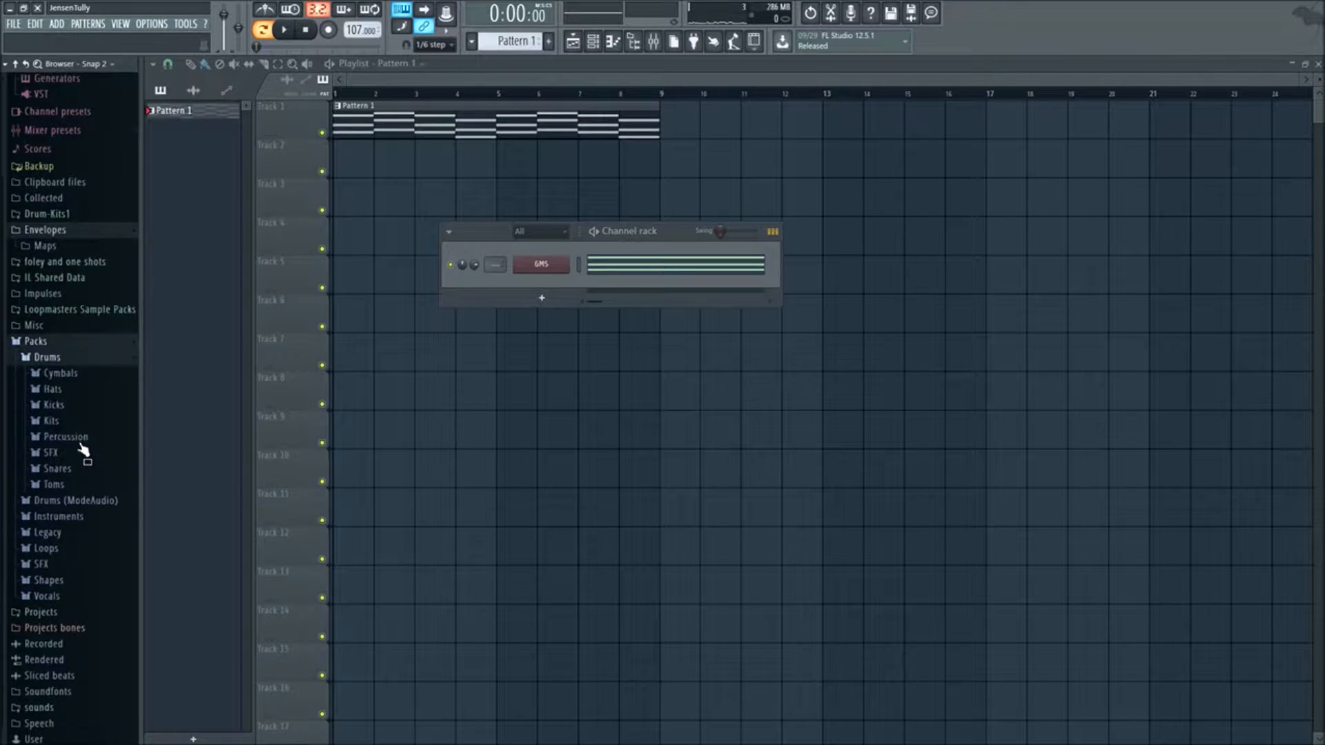
click(84, 387)
scroll(86, 355, up, 3)
click(85, 317)
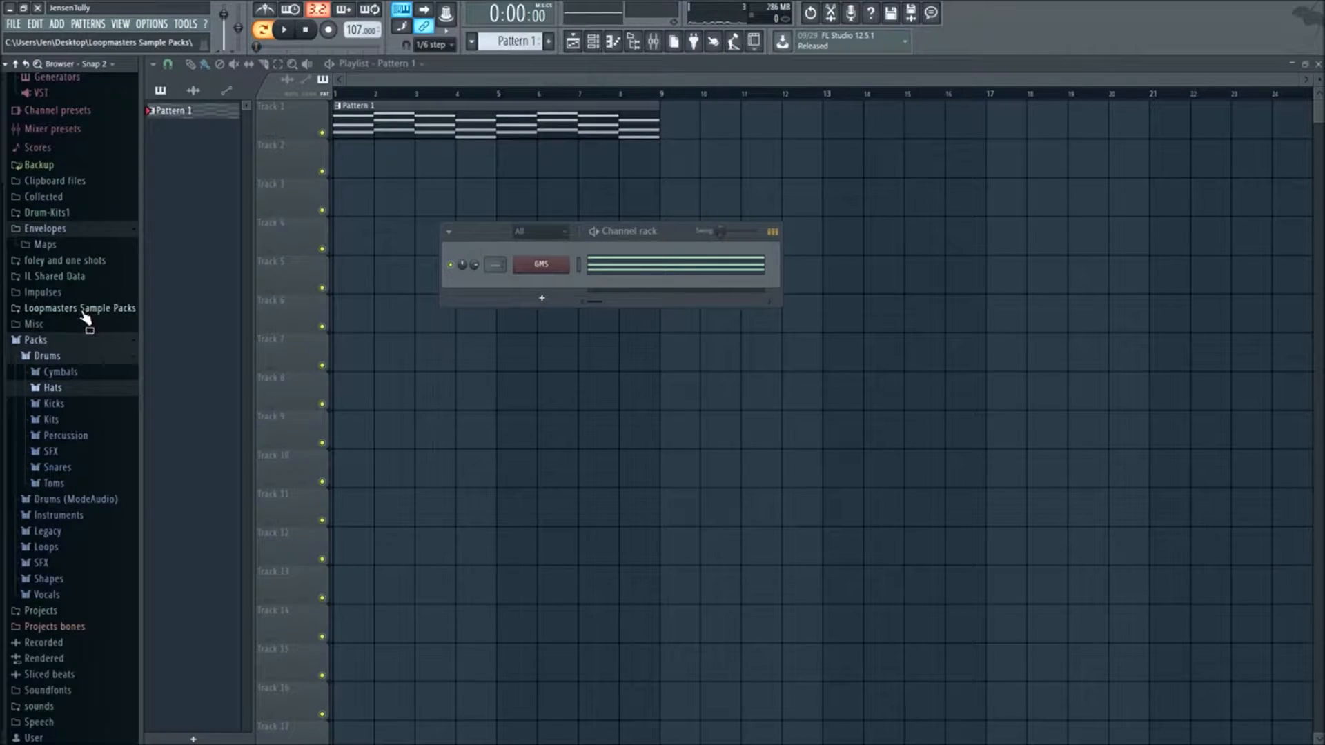
- Play the chords, load the 808 CH hat sample into a new channel and close its settings
key(space)
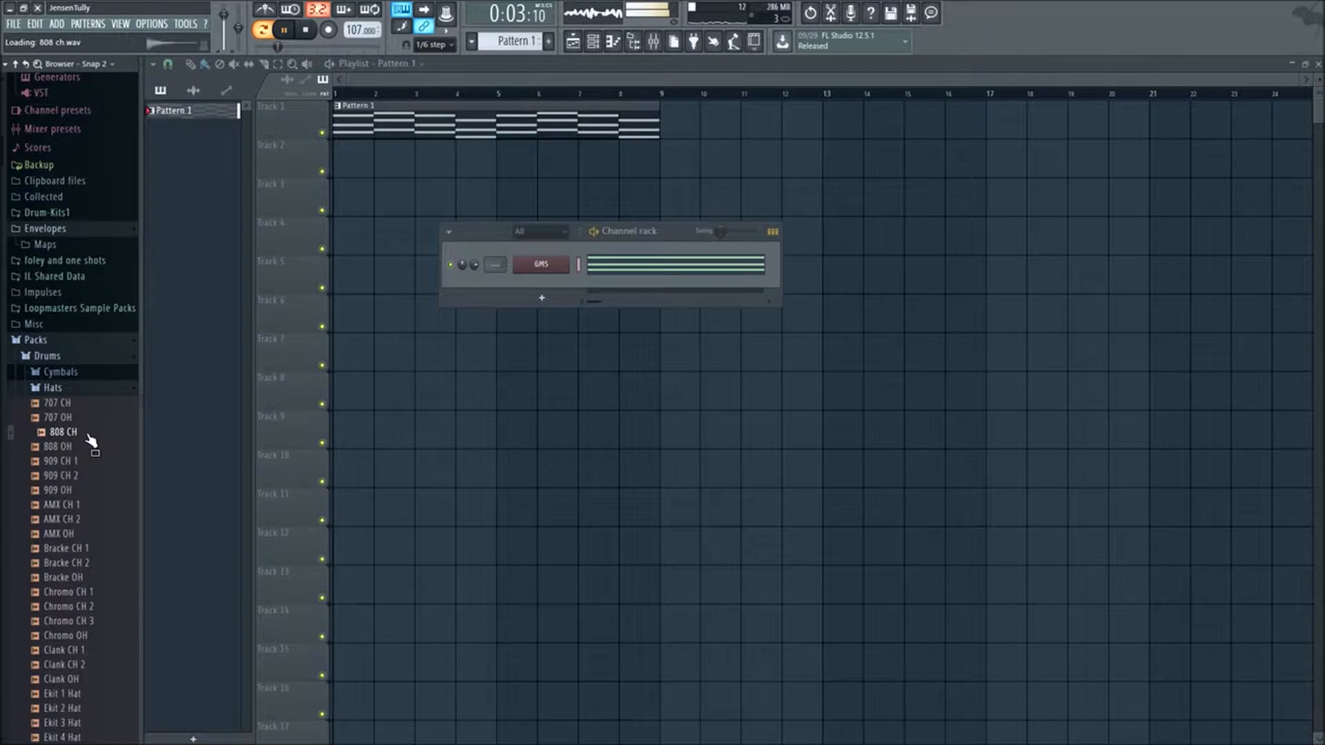
key(space)
right_click(90, 440)
click(131, 450)
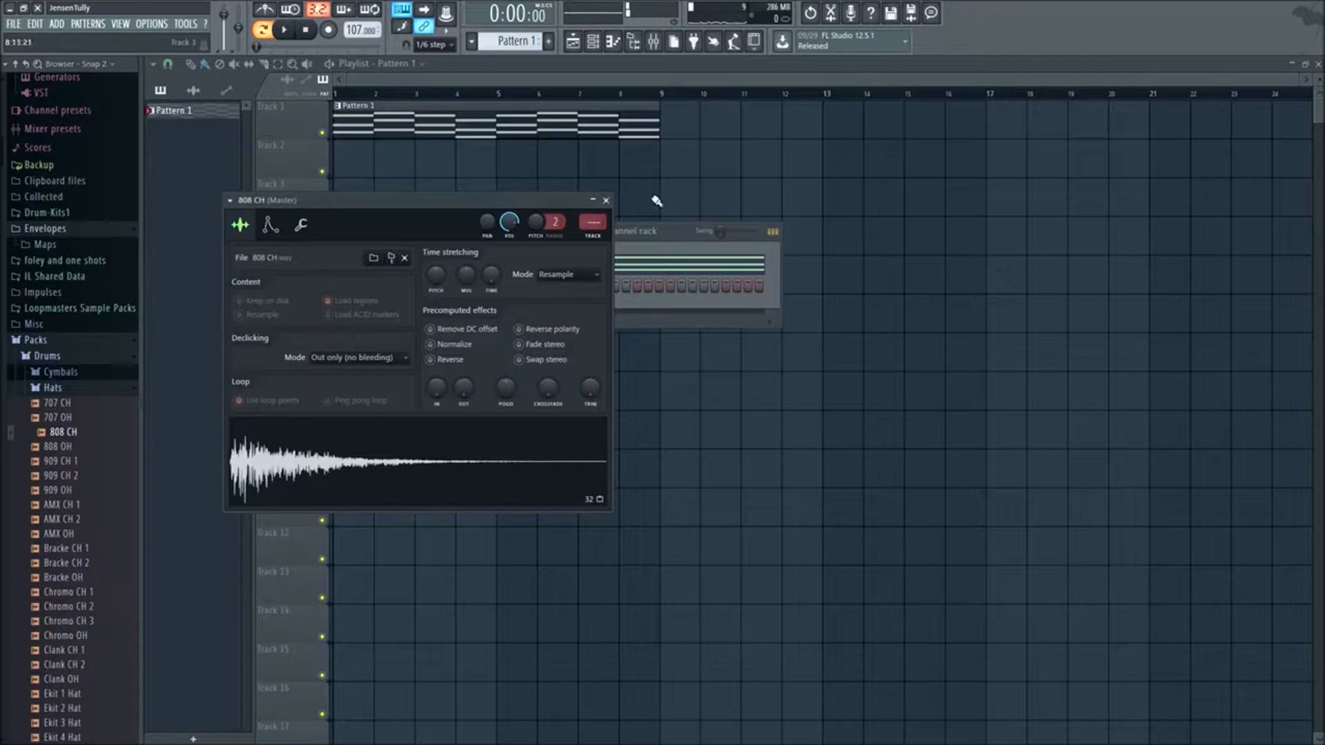
click(606, 201)
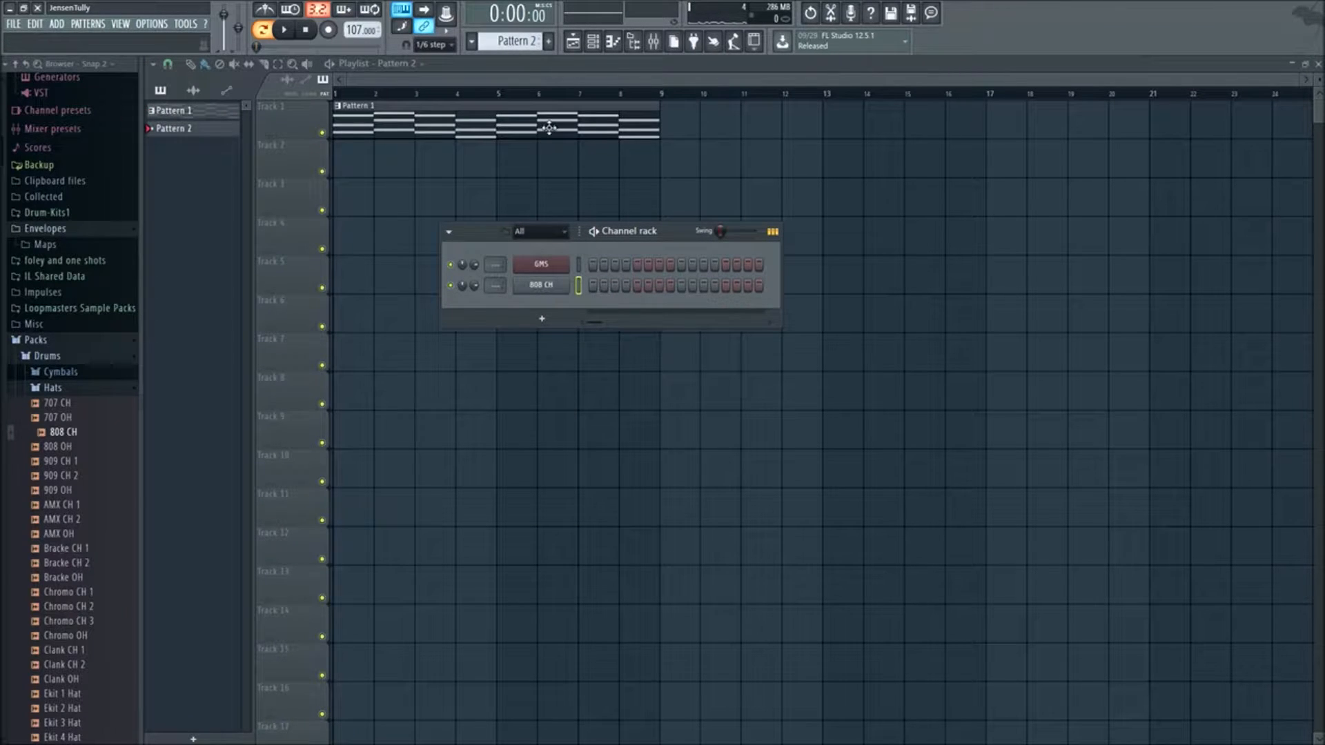
- Fill every second step of the 808 CH channel in Pattern 2 and play it
right_click(576, 287)
click(722, 329)
key(space)
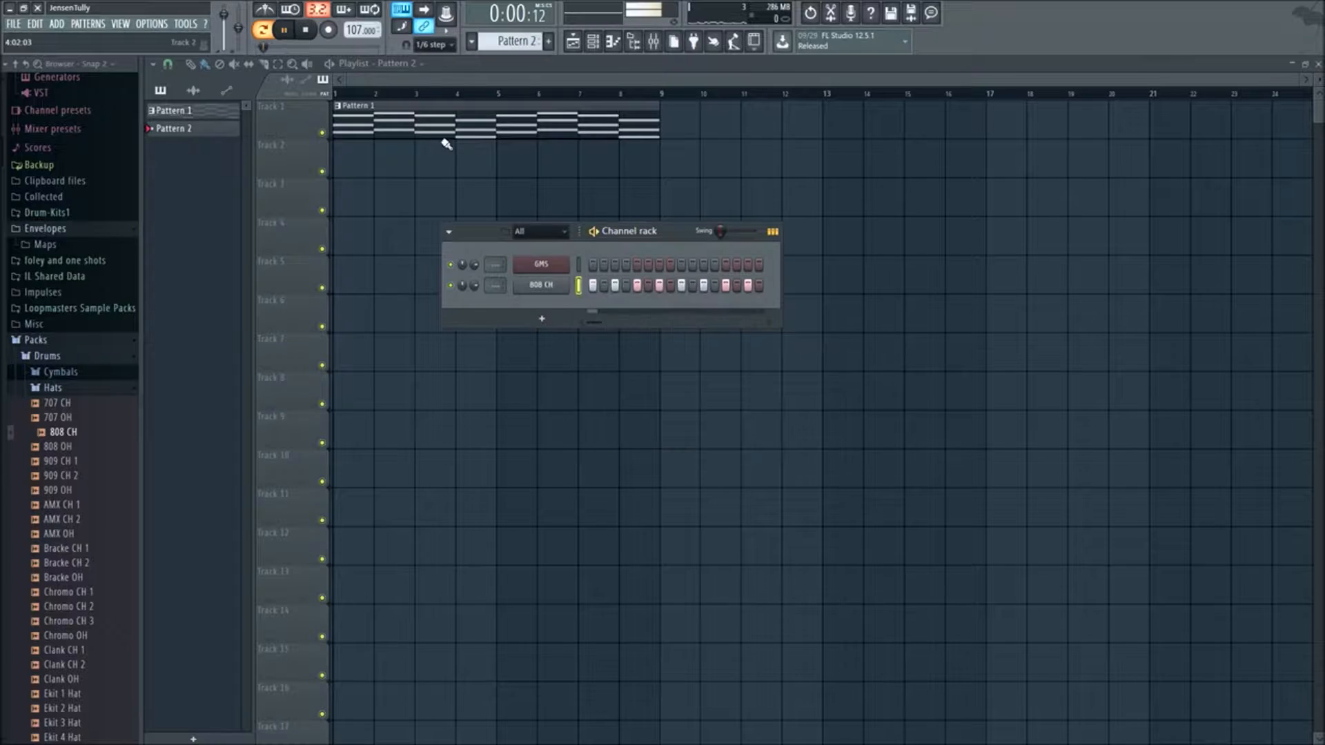
- Place Pattern 2 clips across bars 1 to 8 of Track 2 and play the song
drag(345, 166, 657, 157)
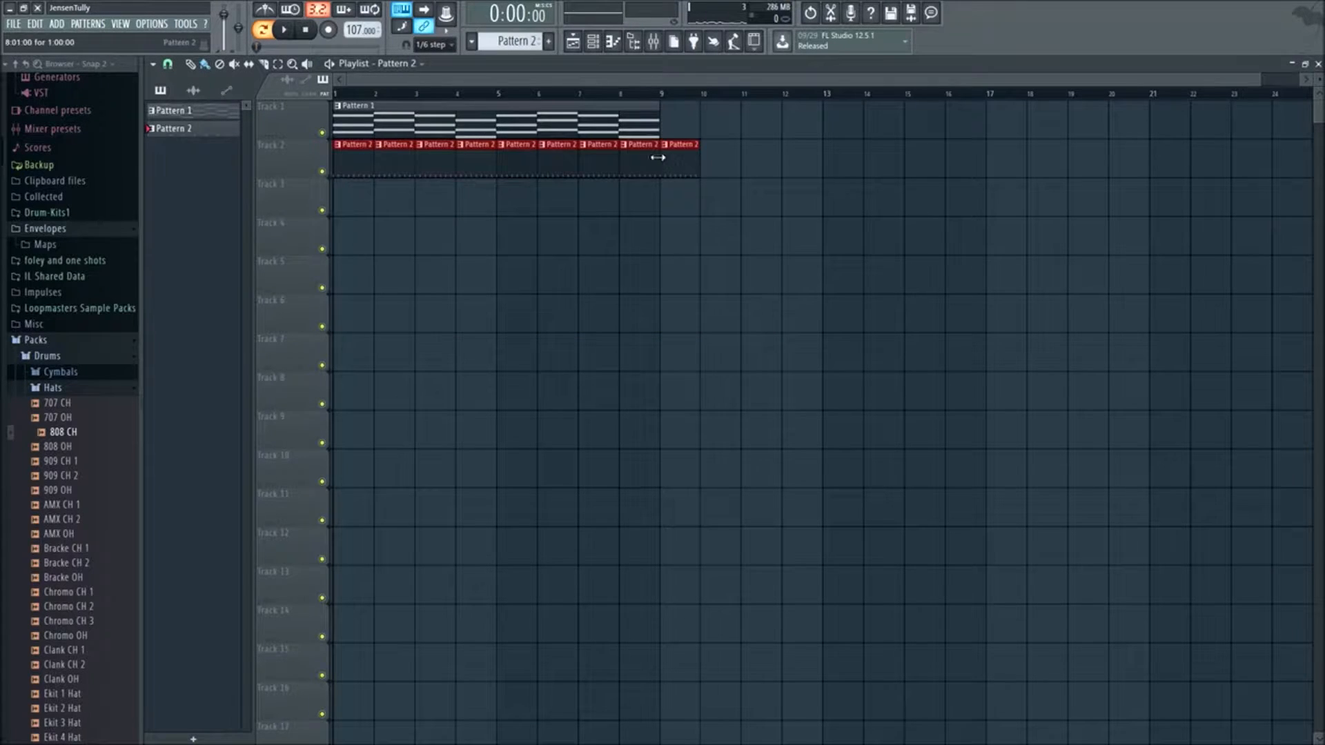
key(space)
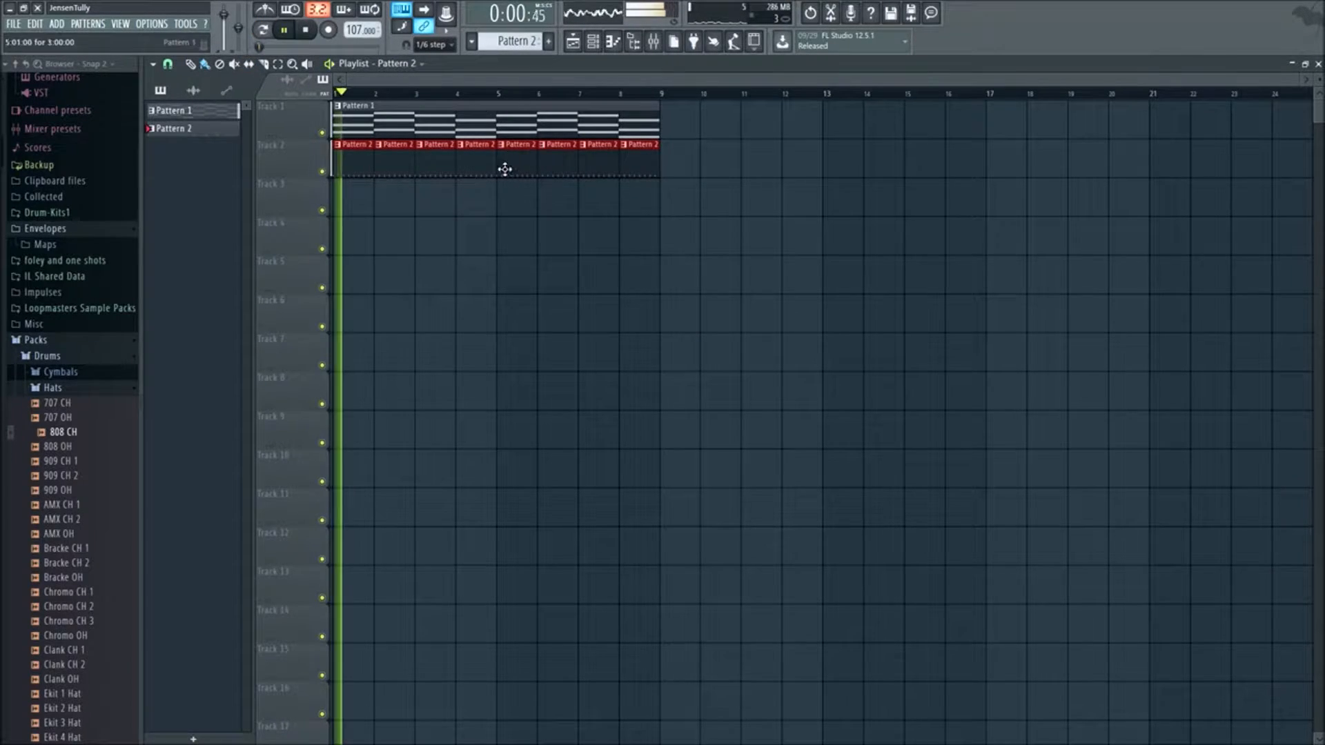
click(75, 391)
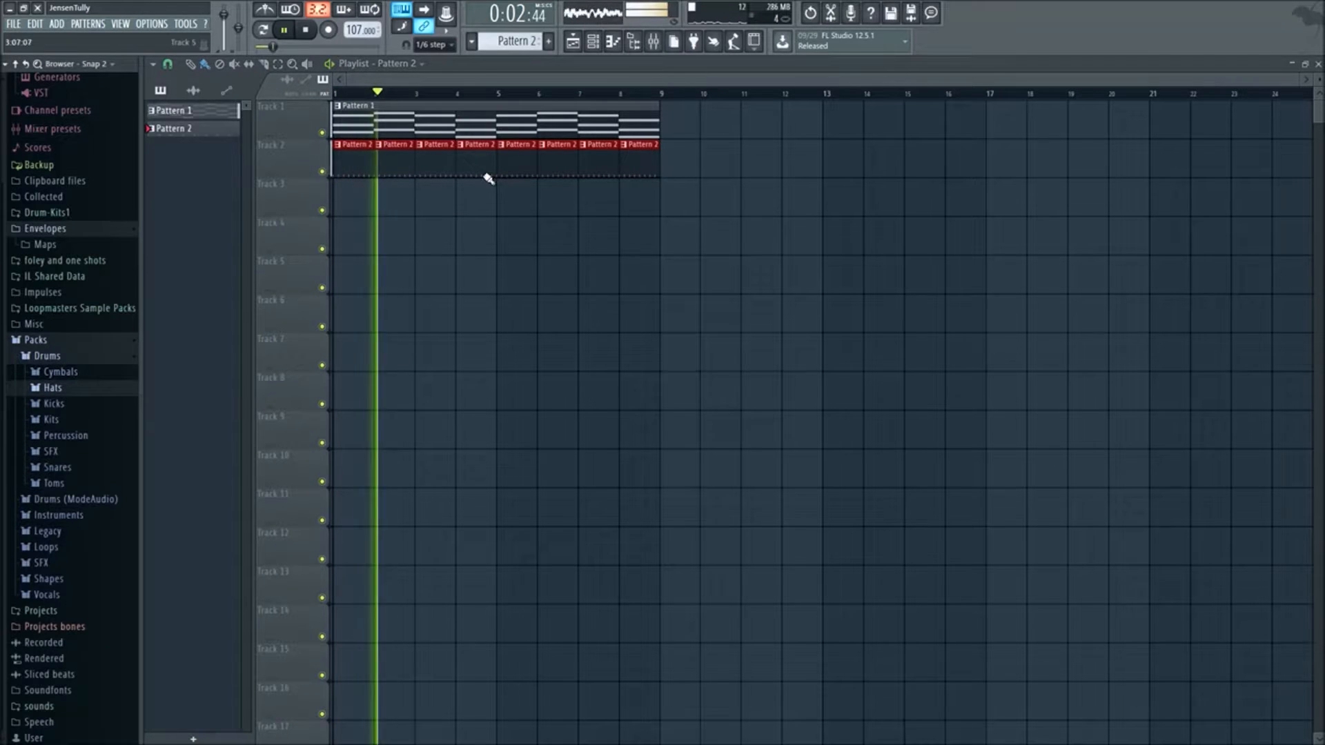
key(space)
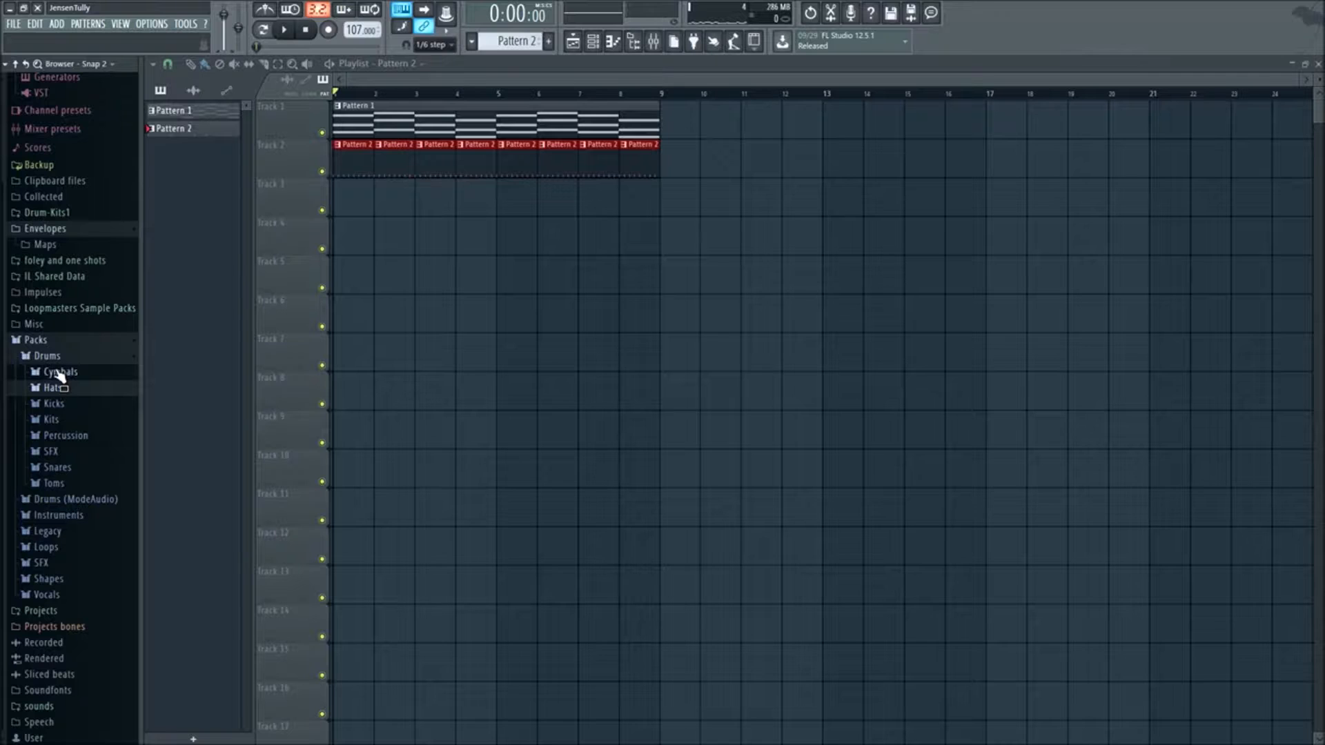
- Browse the Kicks samples and audition them, including FPC 1 Kick, while the song plays
click(55, 403)
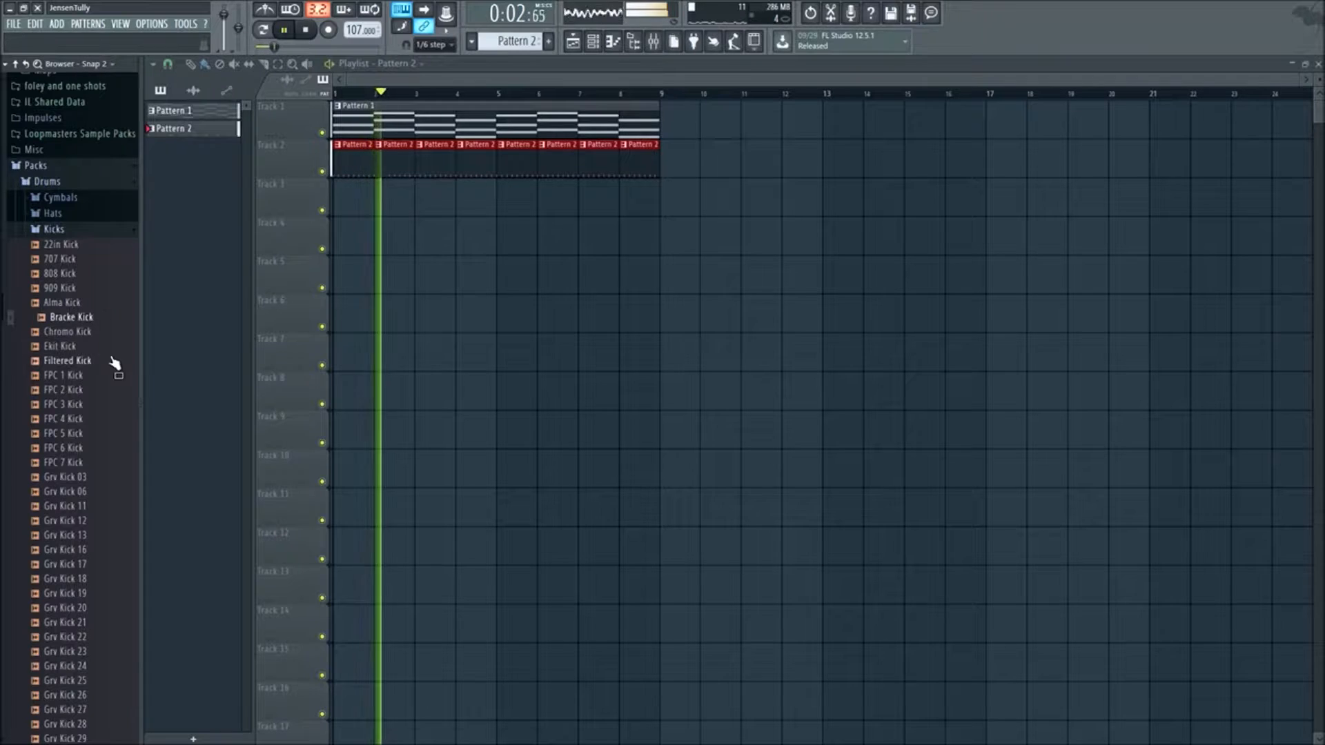
click(121, 391)
key(space)
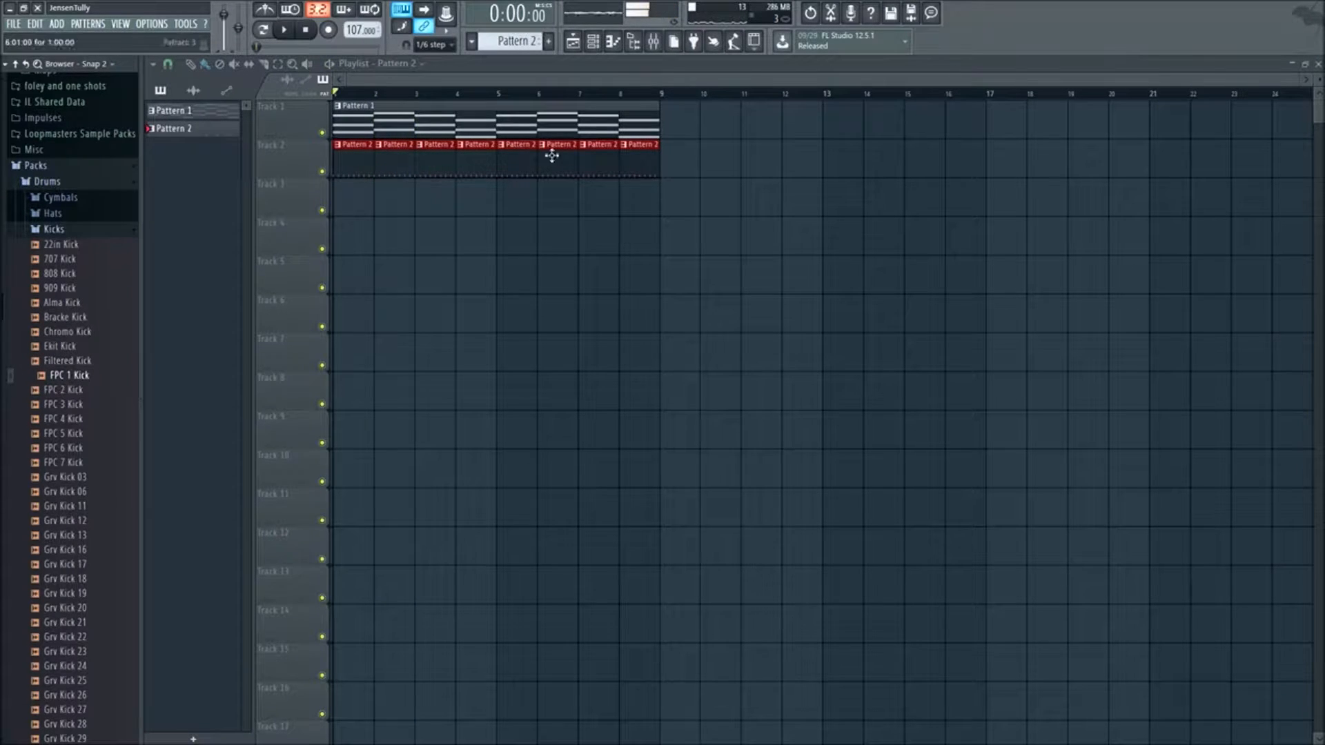
- Select the GMS and 808 CH channels, route them to mixer tracks starting from Insert 1, and lower the GMS fader to about -8.2 dB
click(661, 43)
click(653, 45)
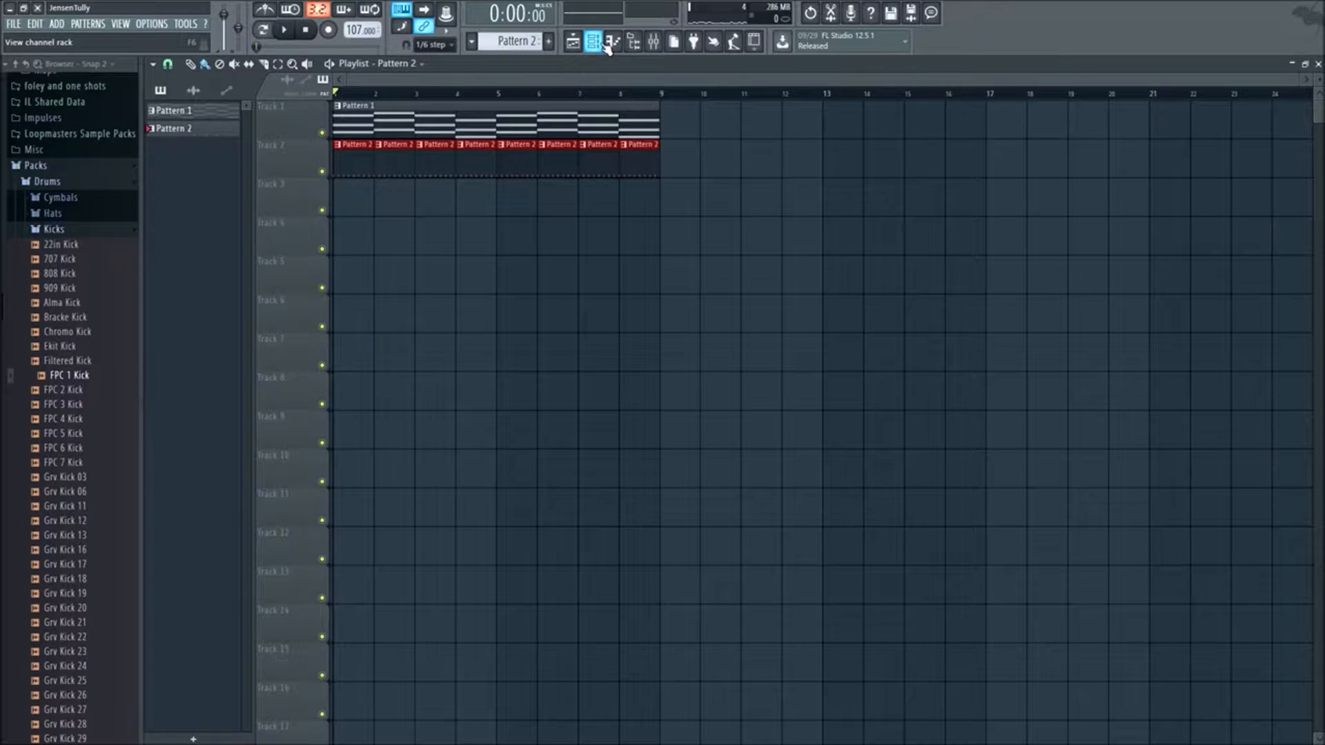
click(605, 43)
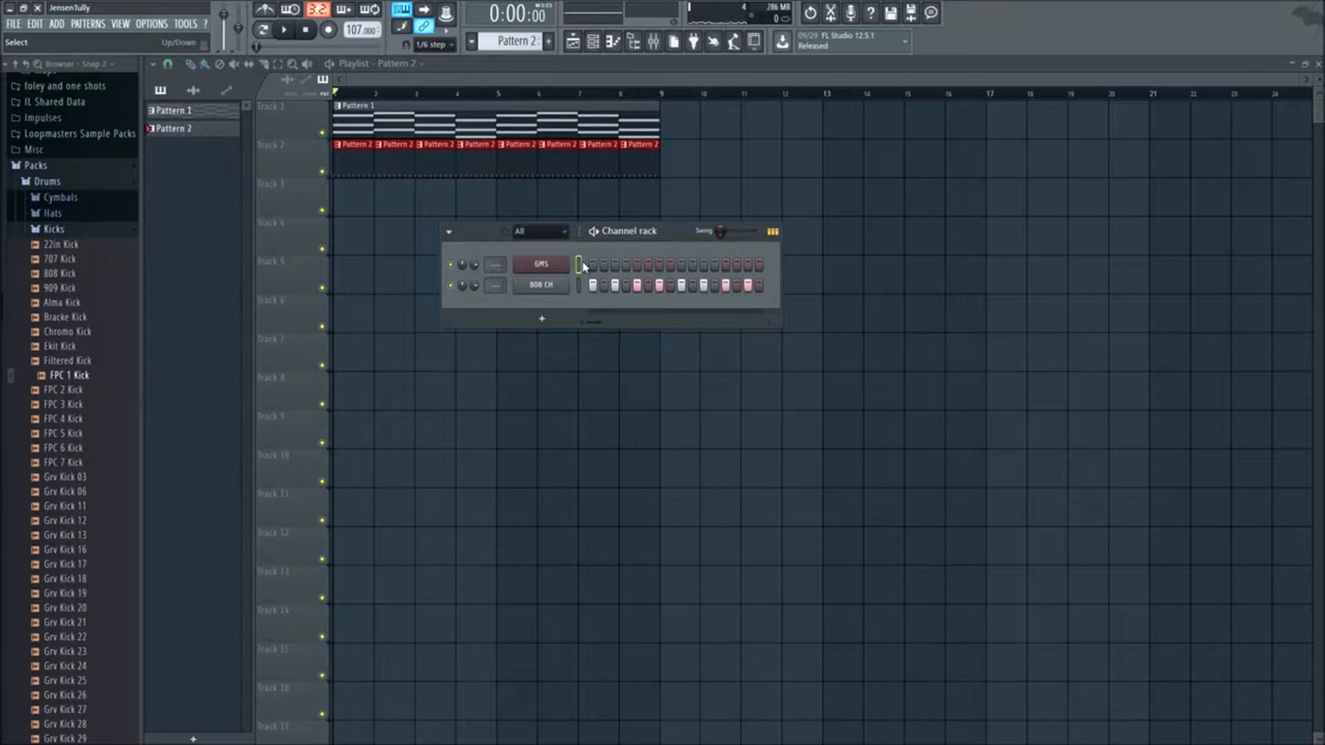
click(654, 44)
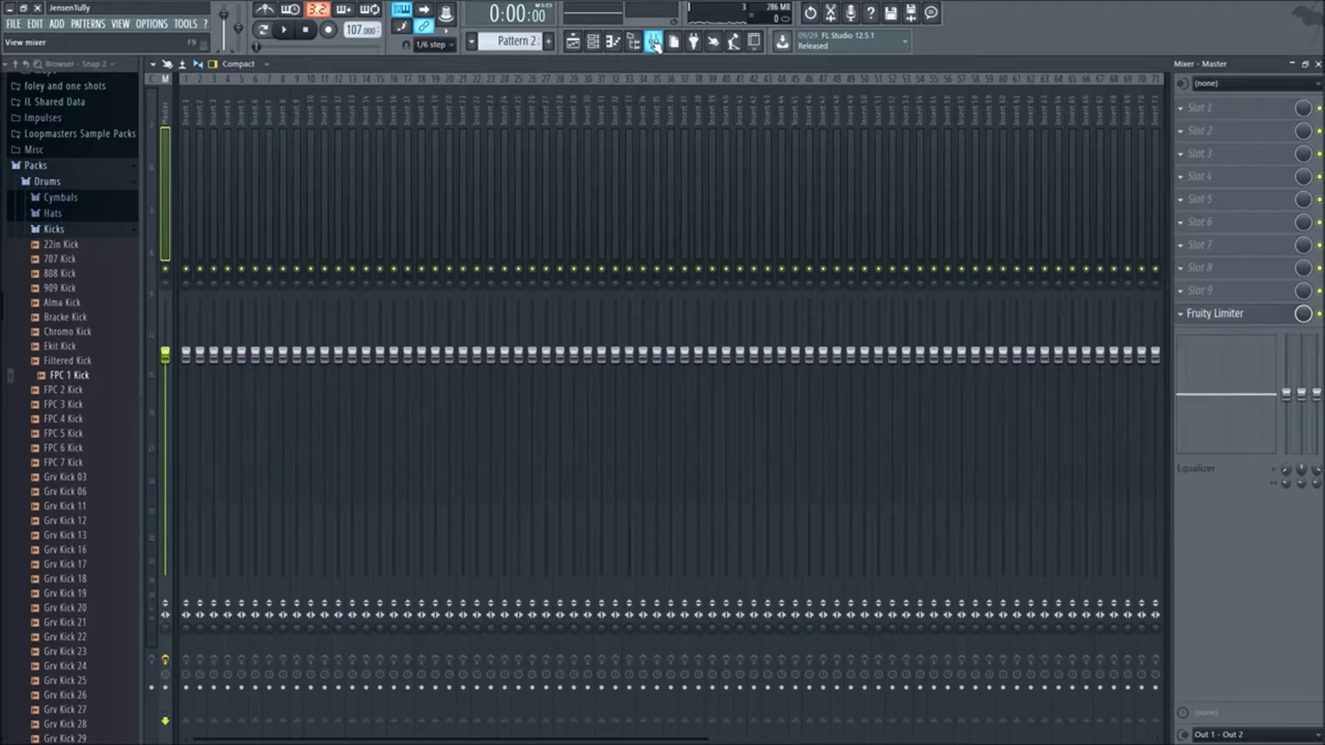
click(588, 44)
click(583, 44)
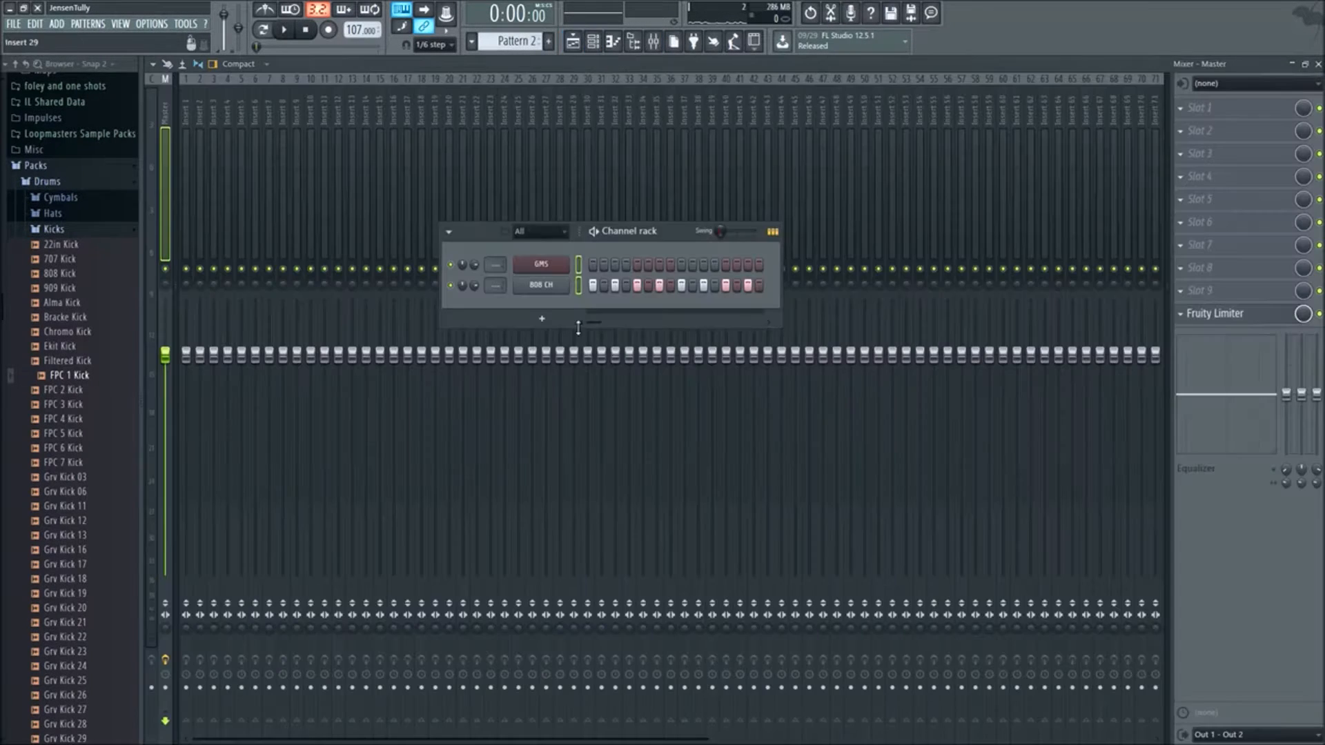
click(654, 44)
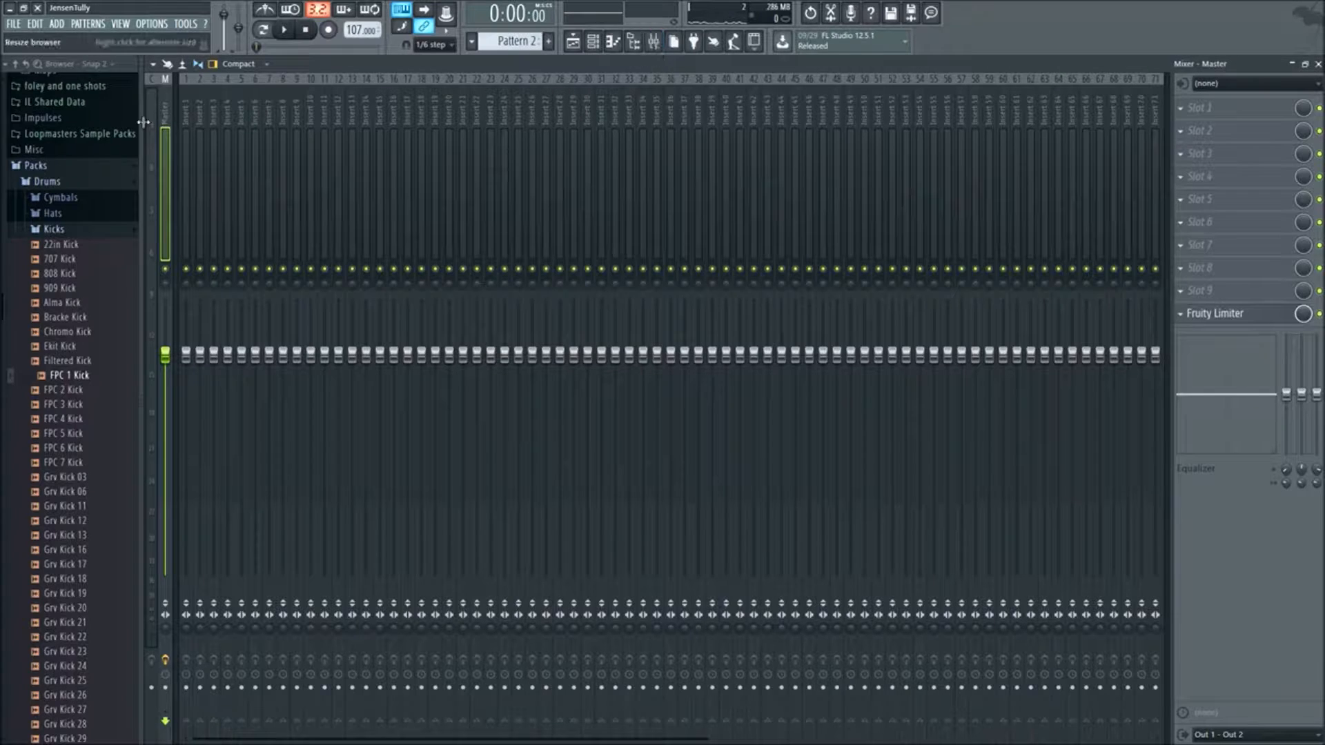
right_click(185, 123)
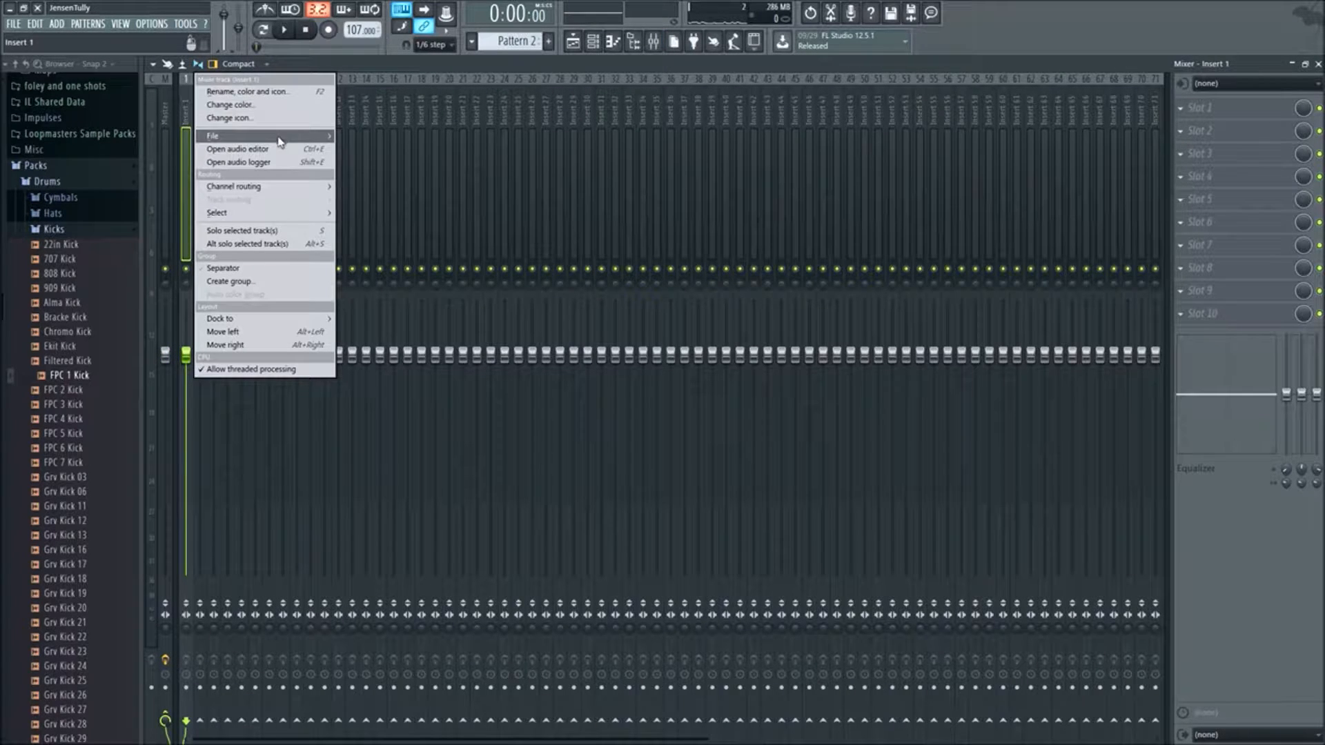
mouse_move(277, 190)
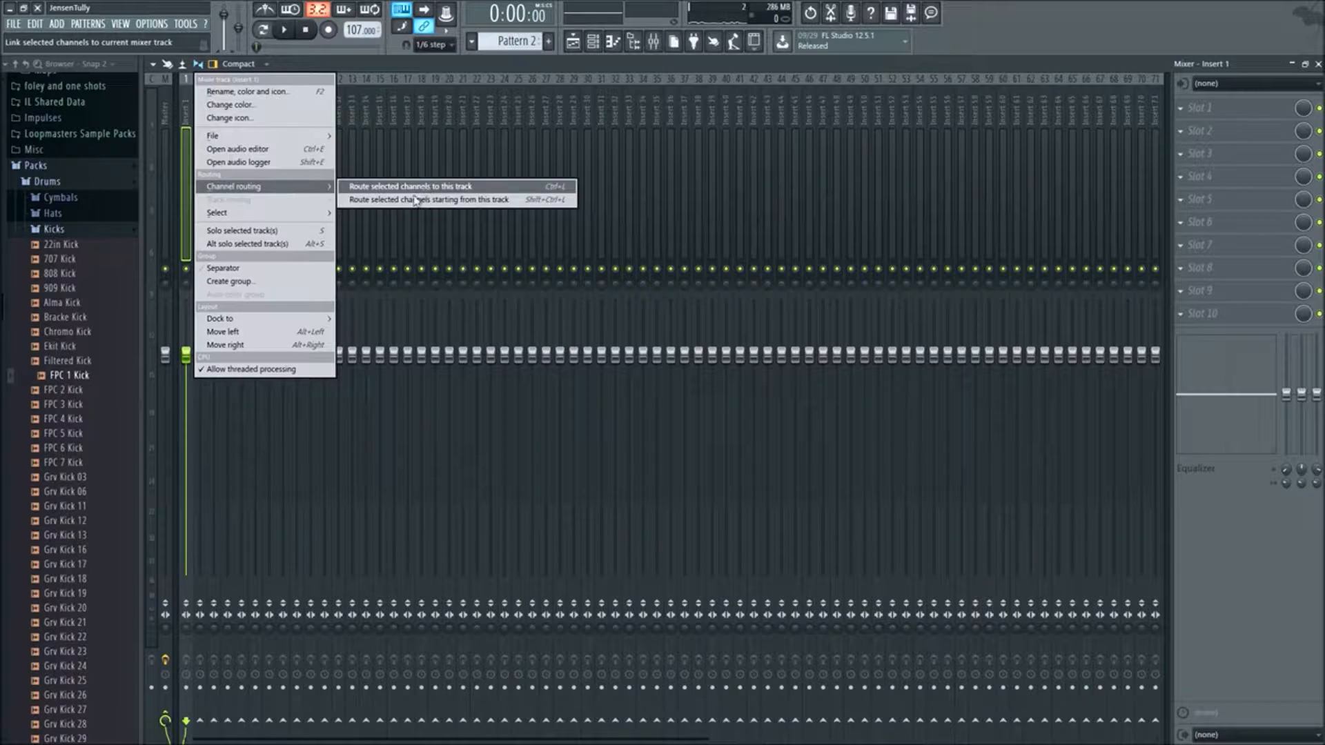
click(408, 200)
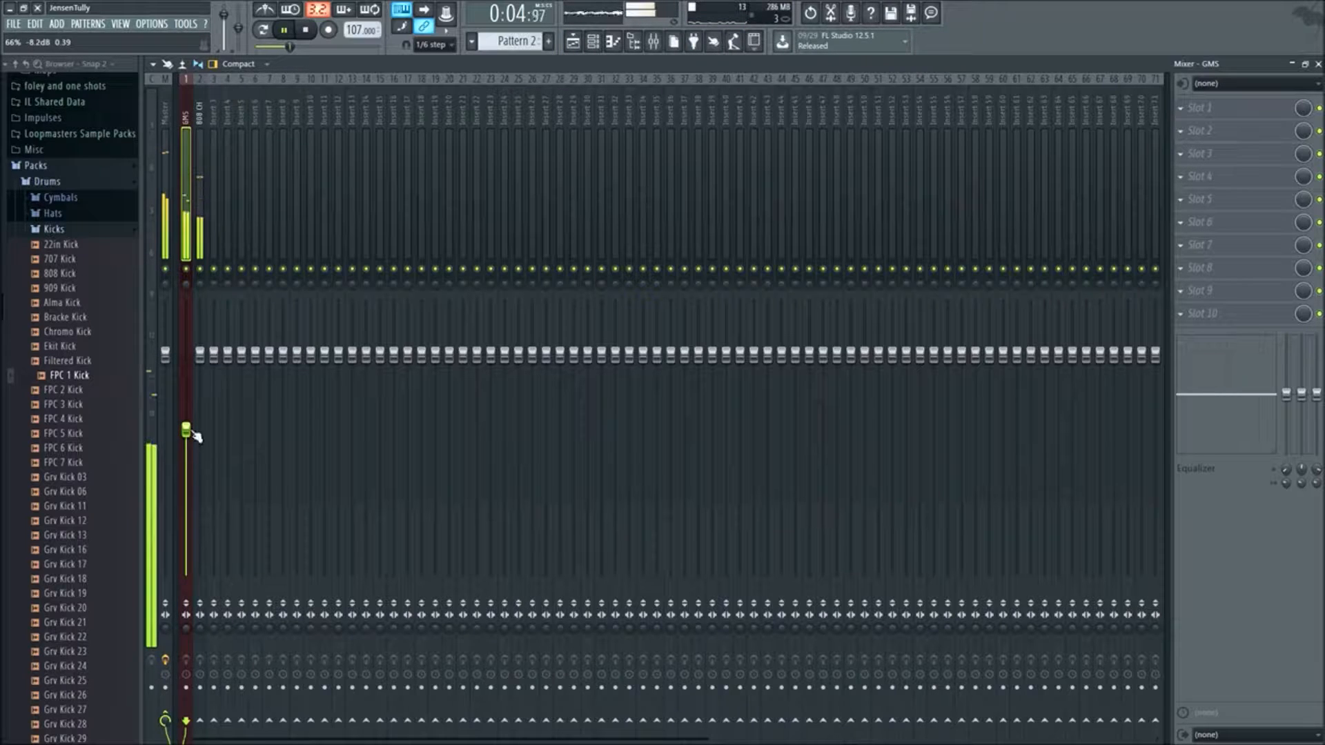
- Return to the playlist and audition Grv Kick samples between 17 and 06 from the Kicks folder while the song plays
click(573, 43)
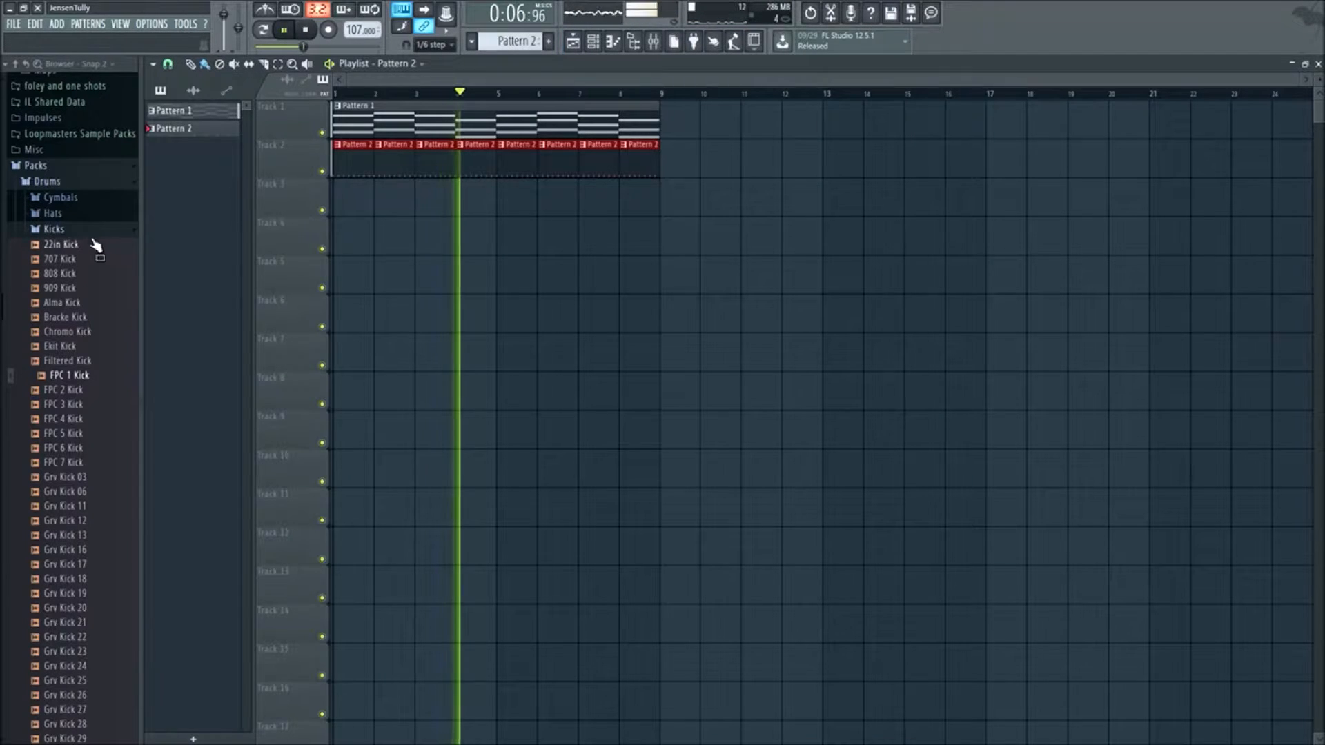
click(67, 302)
click(73, 360)
scroll(70, 345, down, 4)
click(70, 304)
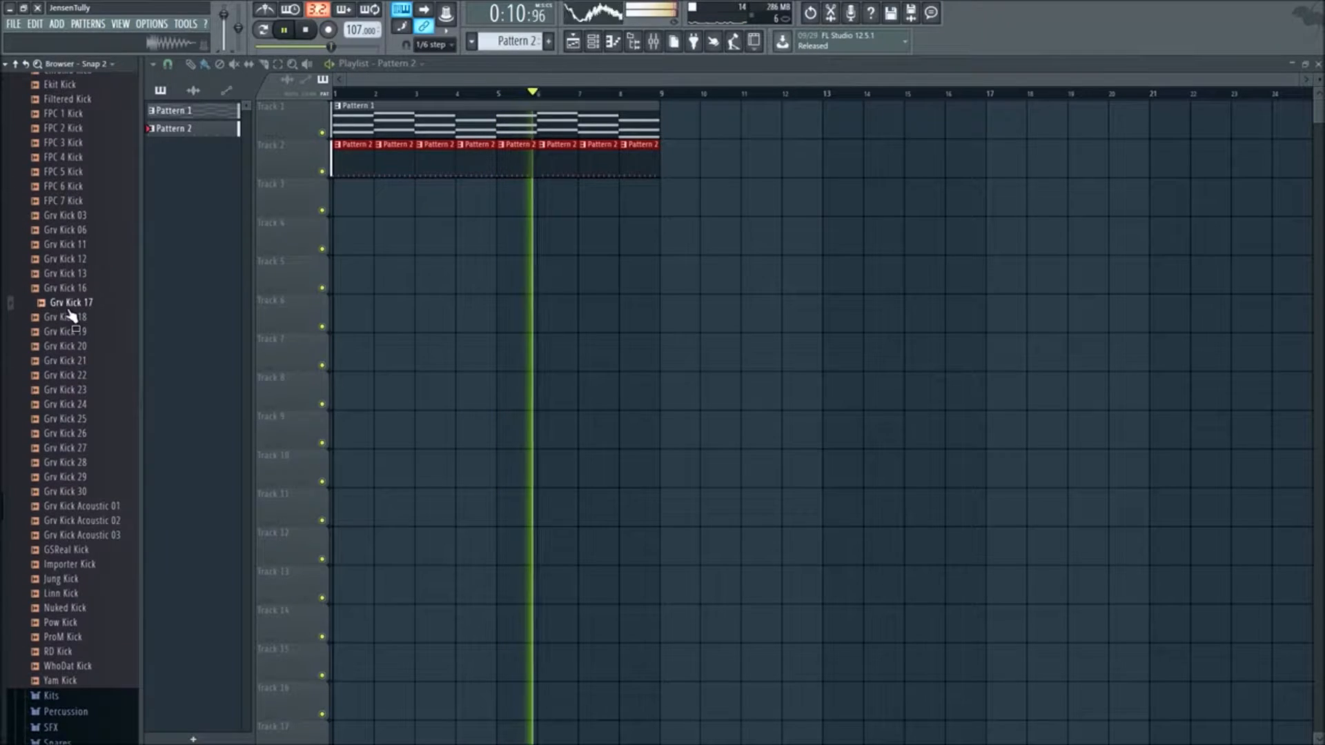
click(91, 273)
click(94, 260)
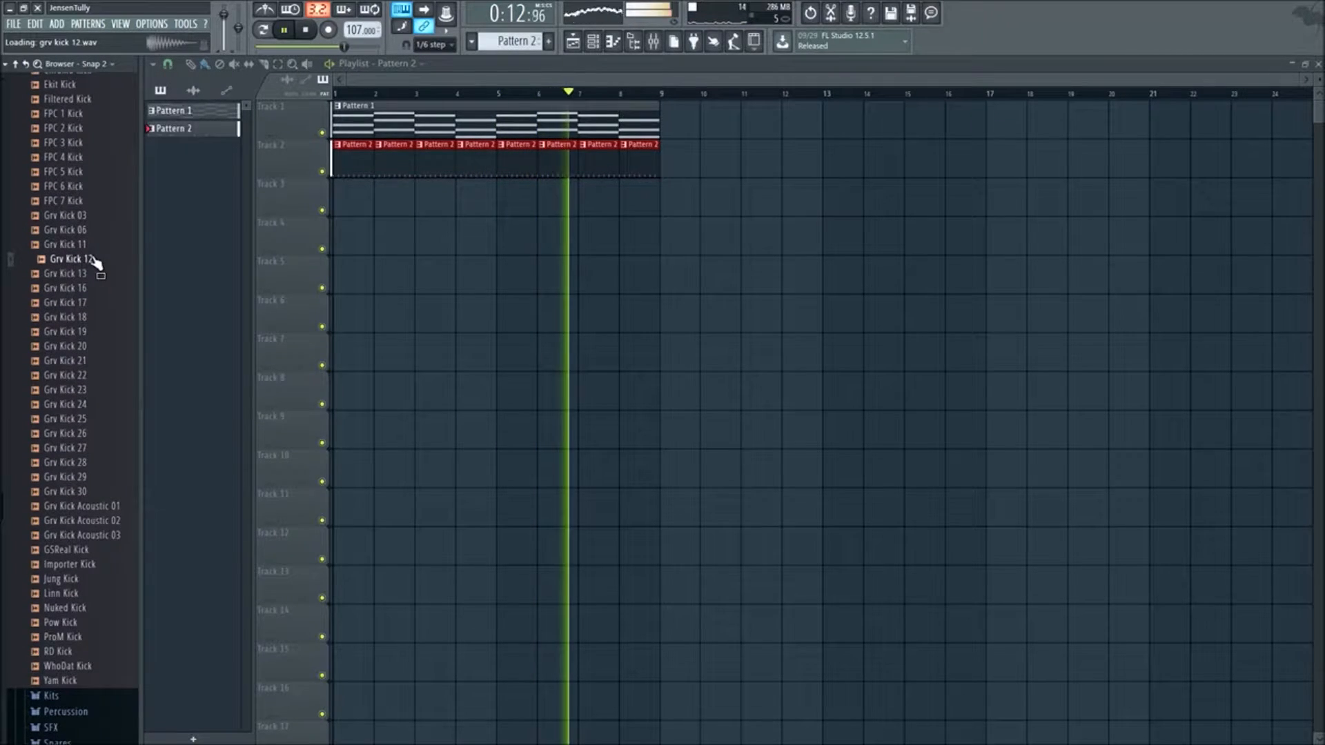
click(100, 250)
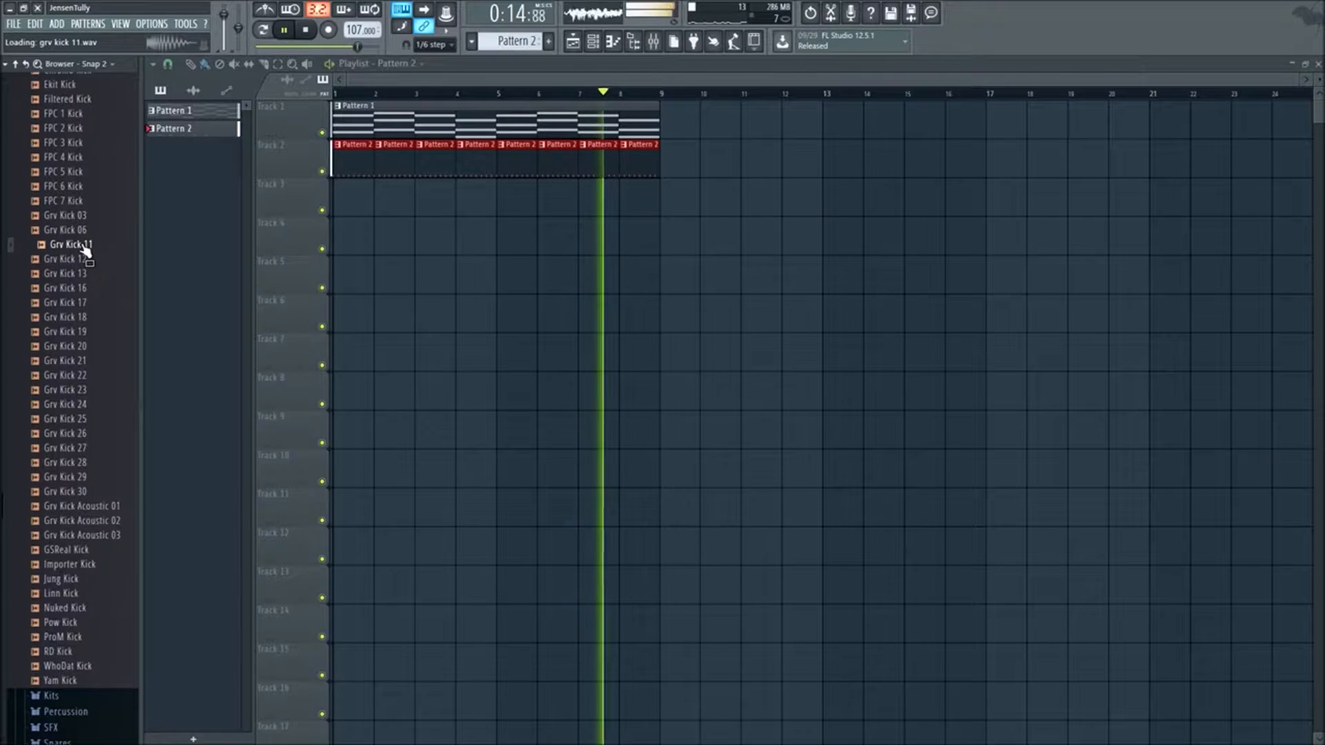
click(80, 234)
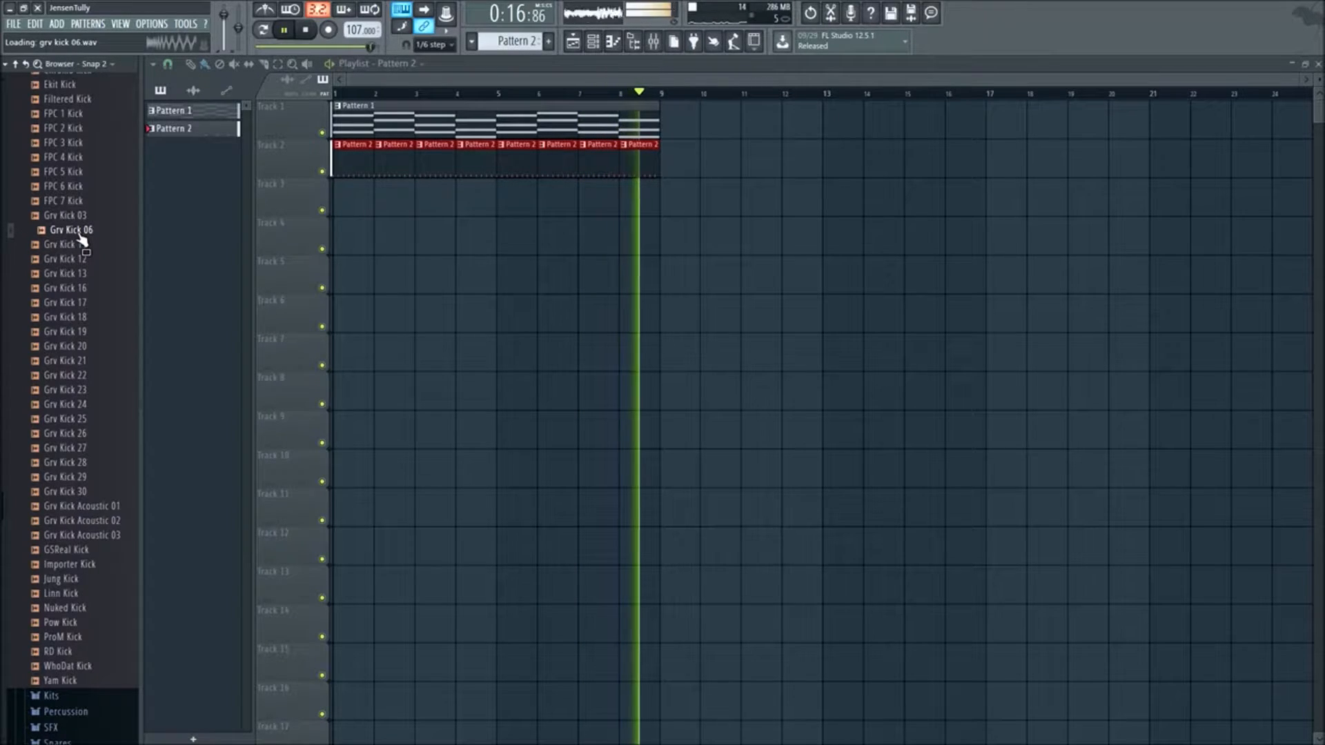
- Audition the kicks from Grv Kick Acoustic 01 back through Grv Kick 30 to Grv Kick 17 over the song
click(79, 504)
click(80, 491)
click(80, 476)
click(81, 462)
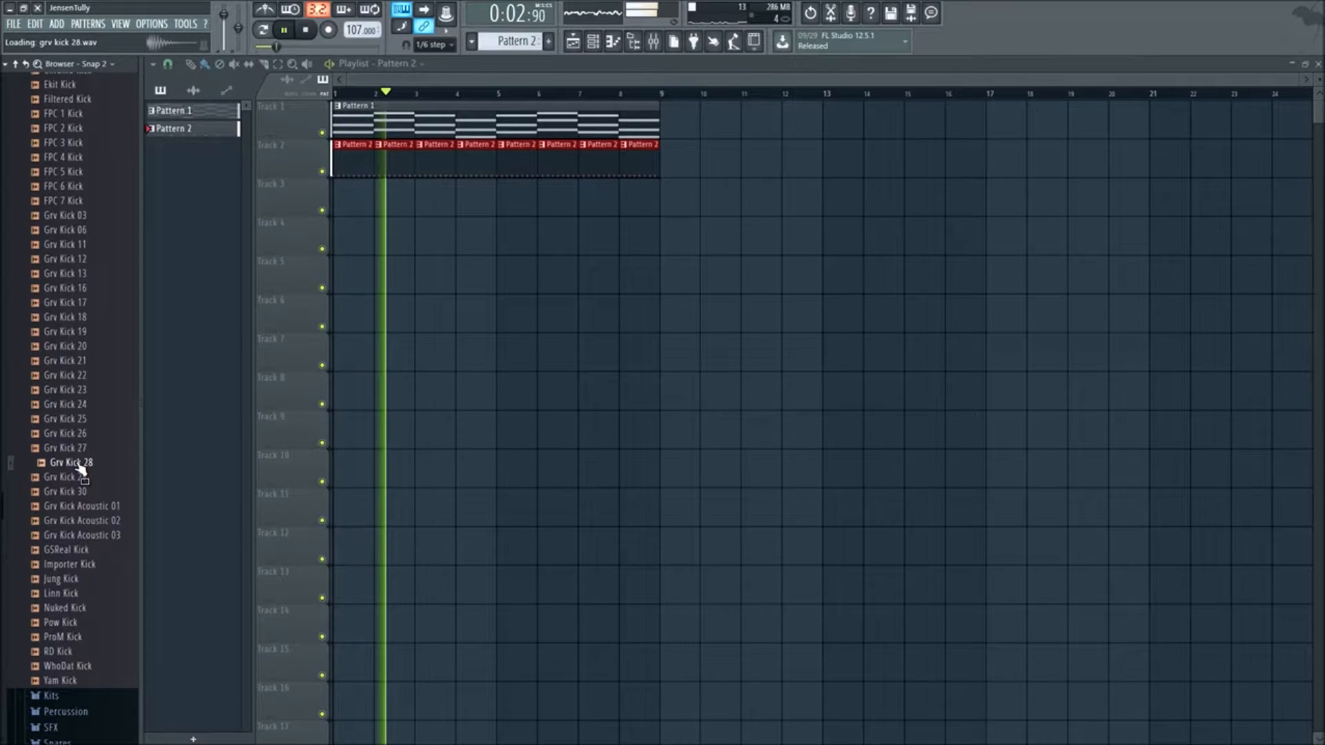
click(83, 434)
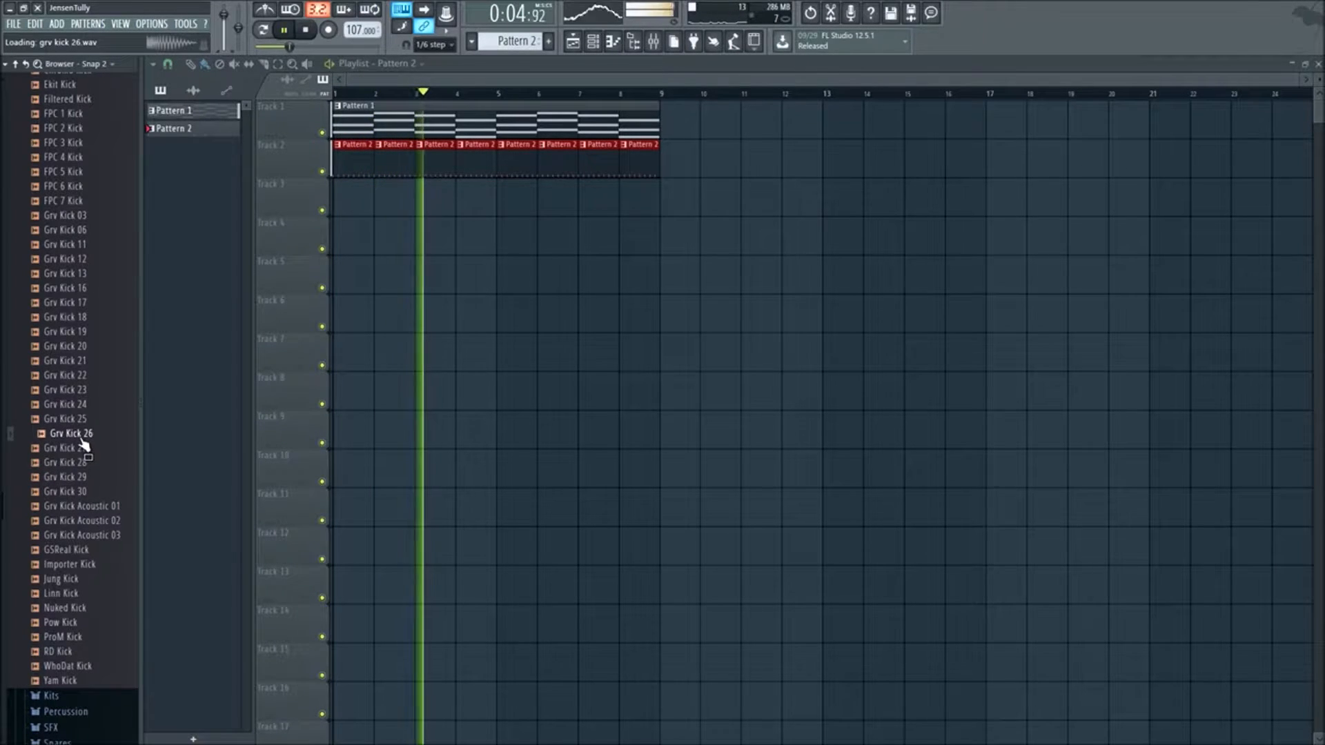
click(84, 419)
click(83, 404)
click(82, 389)
click(82, 375)
click(81, 360)
click(82, 347)
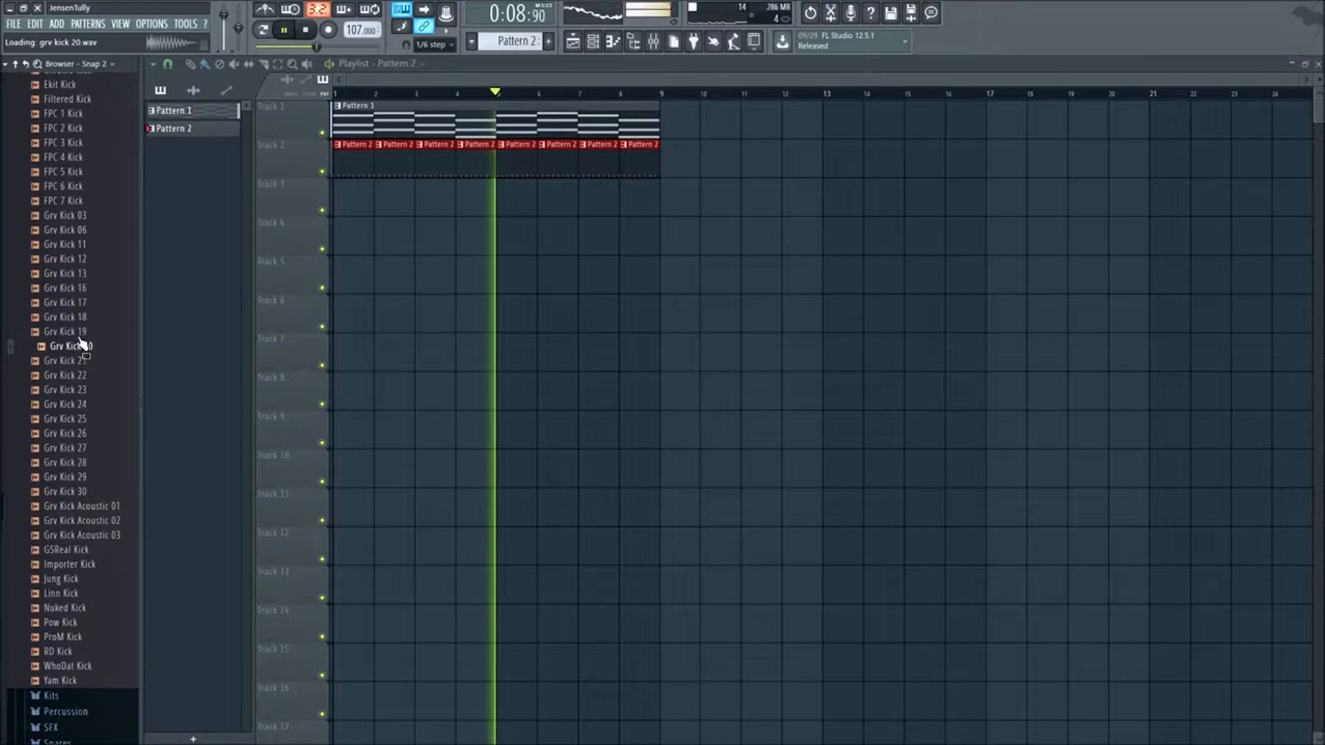
click(83, 302)
- Stop playback, collapse the current Kicks folder and open the Kicks folder of the Drums (ModeAudio) pack
scroll(110, 362, up, 8)
click(105, 318)
key(space)
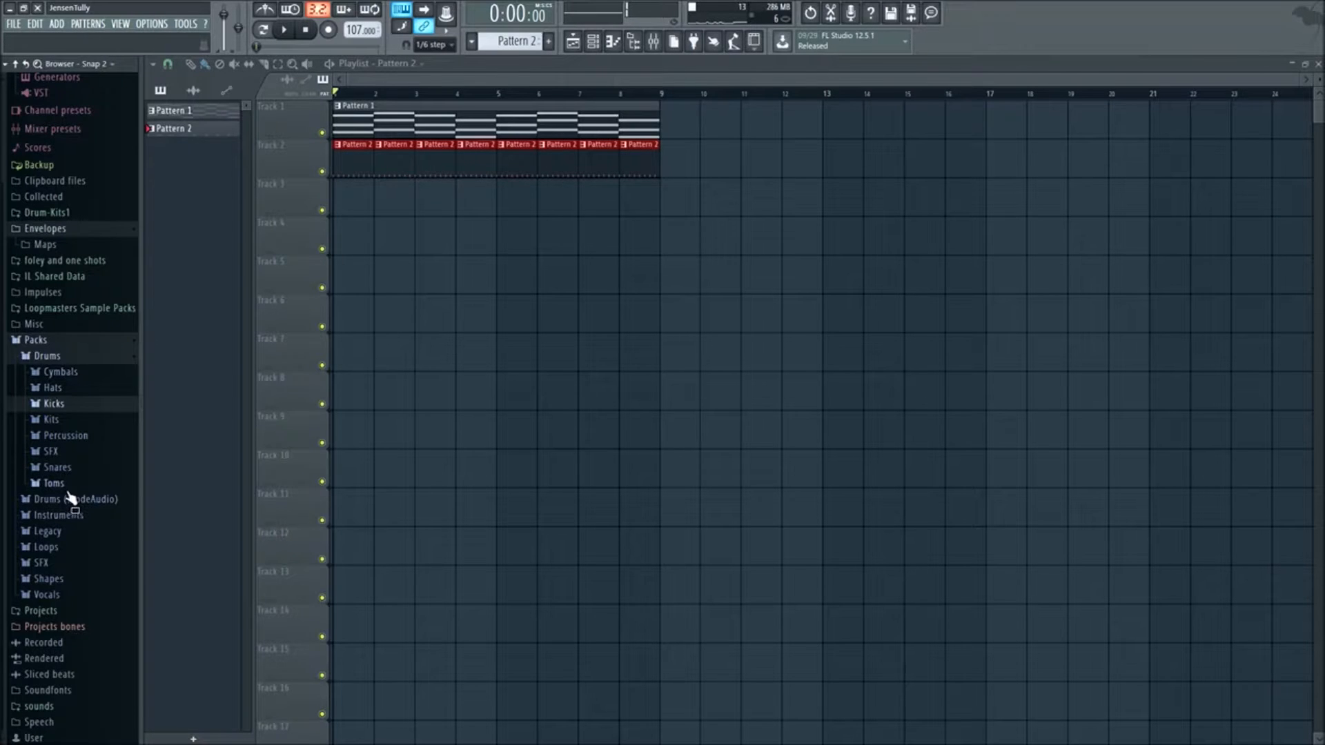
click(71, 497)
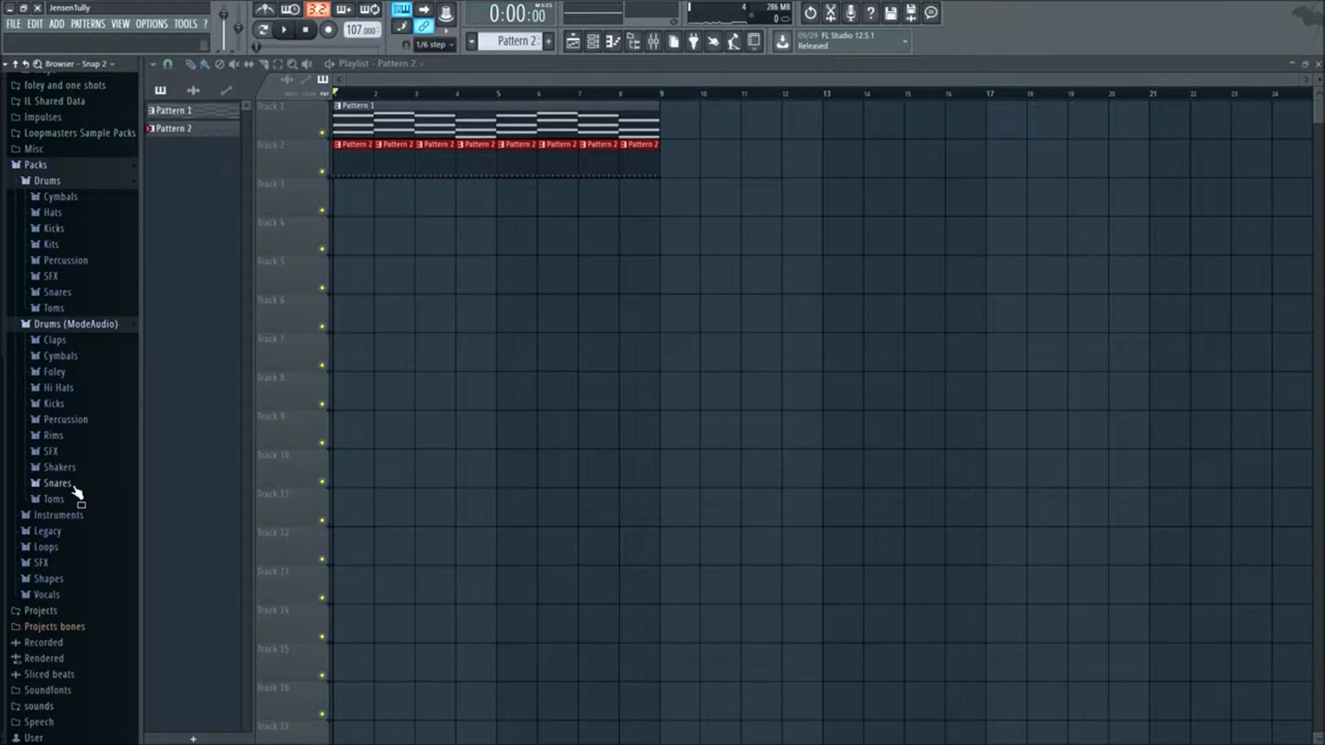
click(72, 484)
click(72, 485)
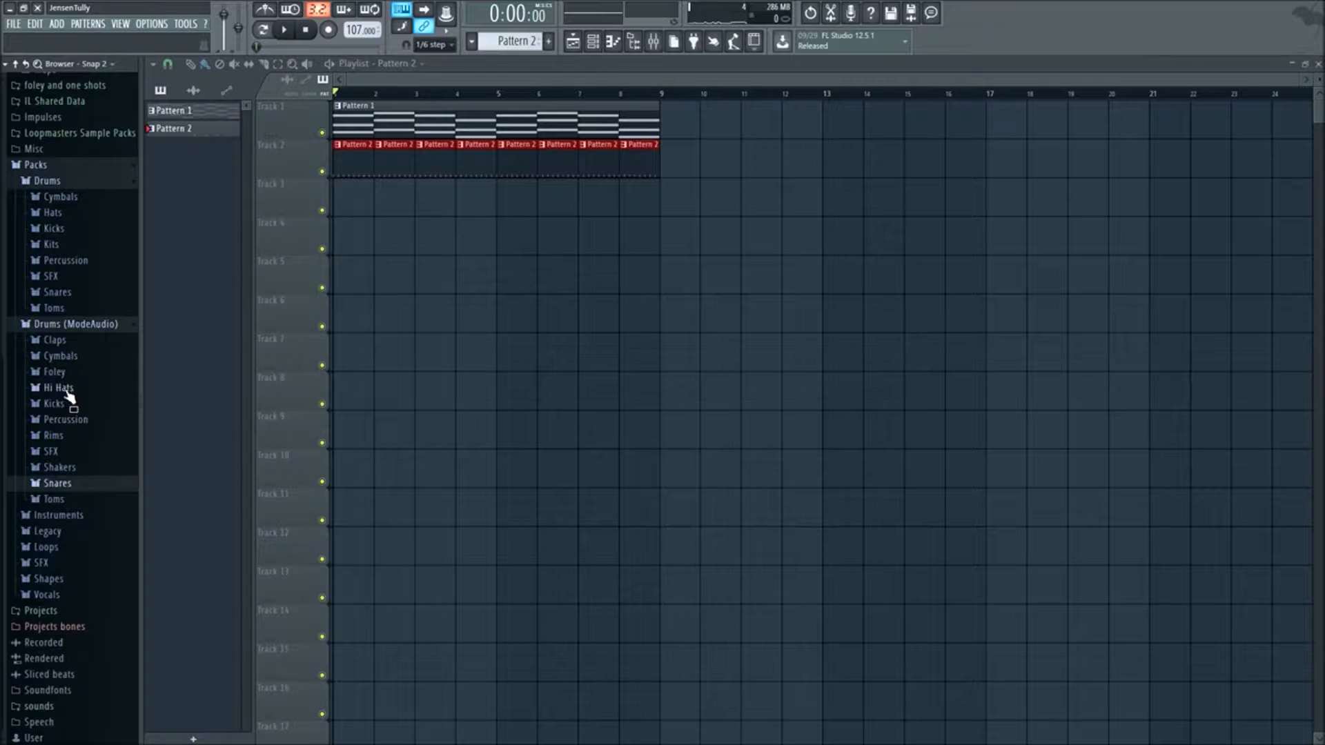
click(67, 402)
- Audition the Attack Kick samples up to Attack Kick 10 while the song plays
click(74, 346)
click(74, 347)
click(80, 335)
click(84, 376)
click(93, 405)
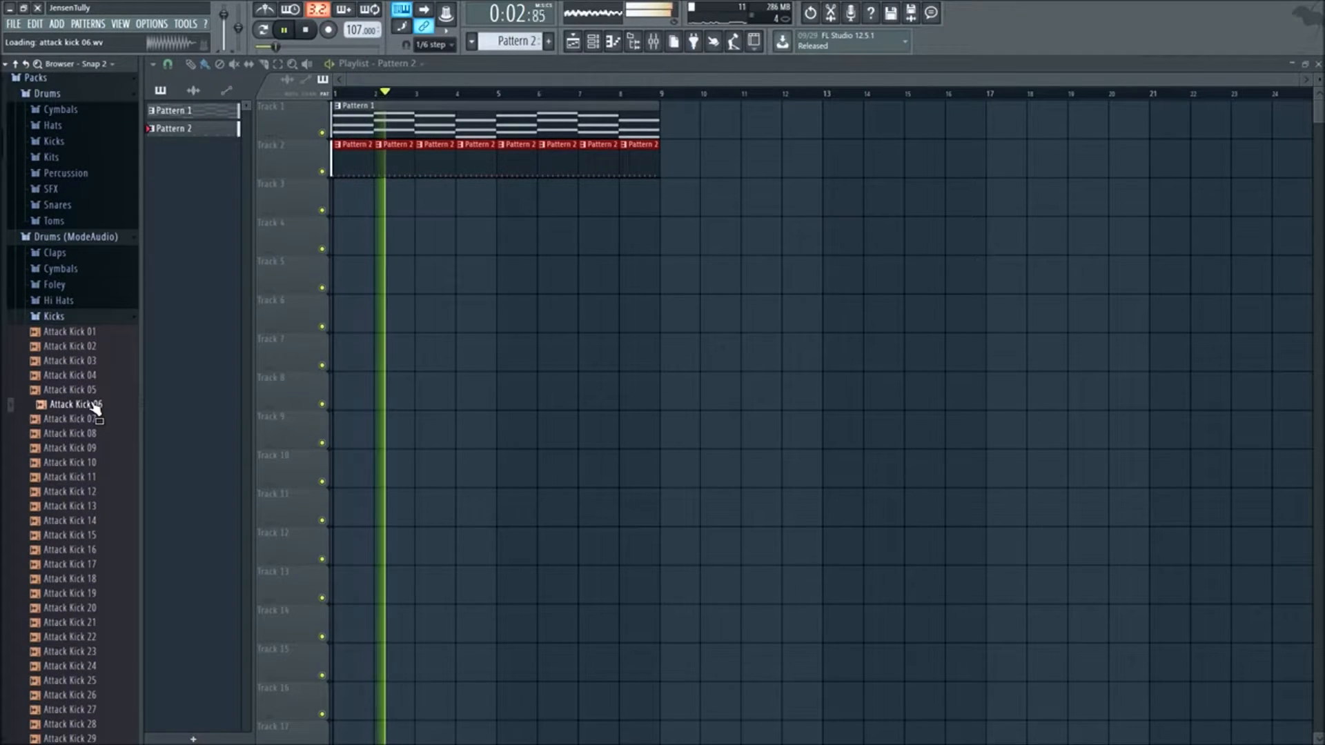
click(89, 421)
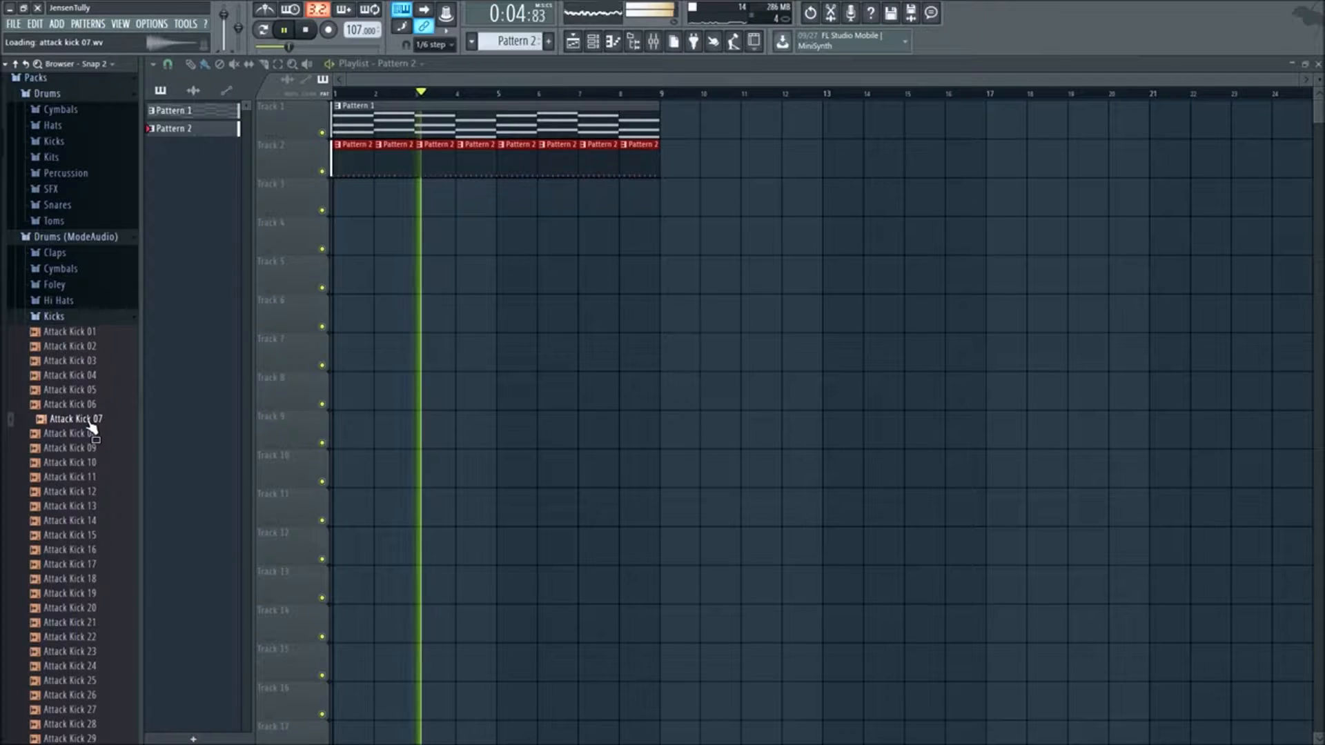
click(84, 434)
click(92, 449)
click(102, 463)
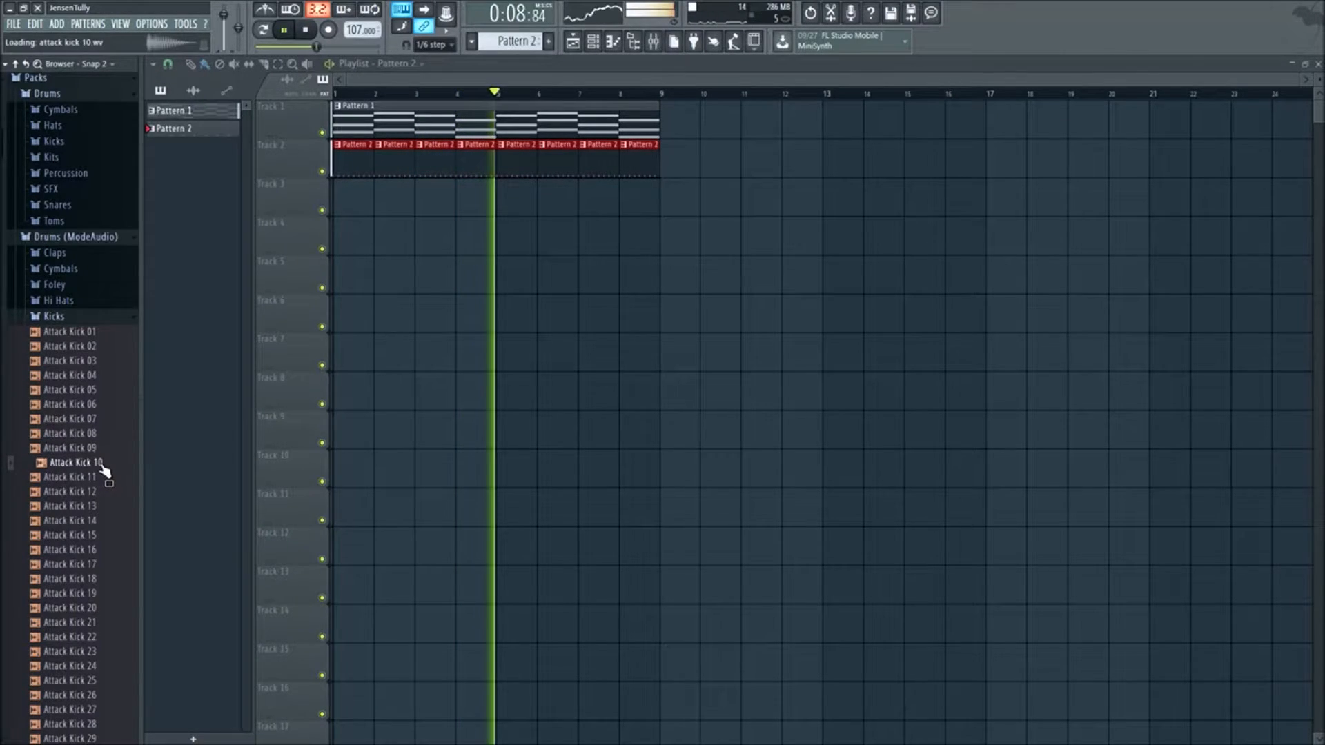
- Send Attack Kick 10 to the selected channel, then open it in a new channel as well
right_click(101, 466)
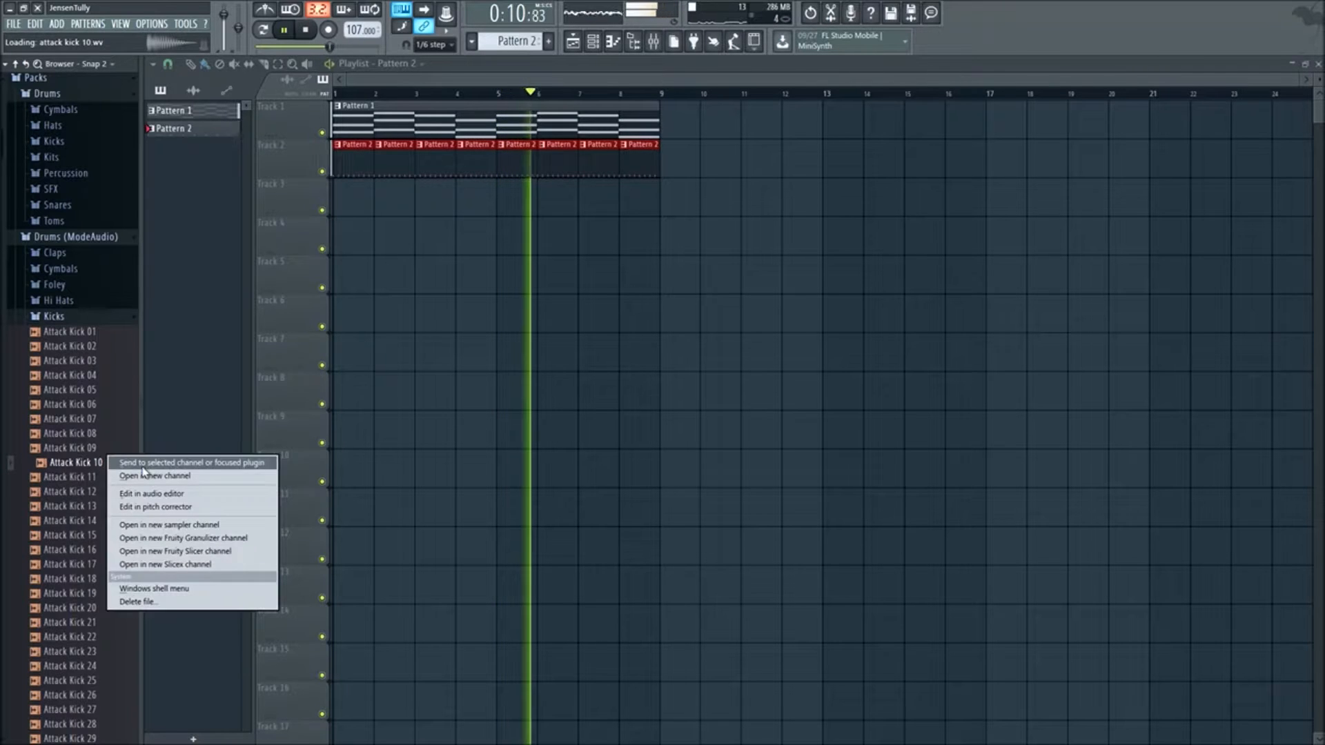
click(140, 463)
right_click(87, 466)
click(138, 476)
click(624, 219)
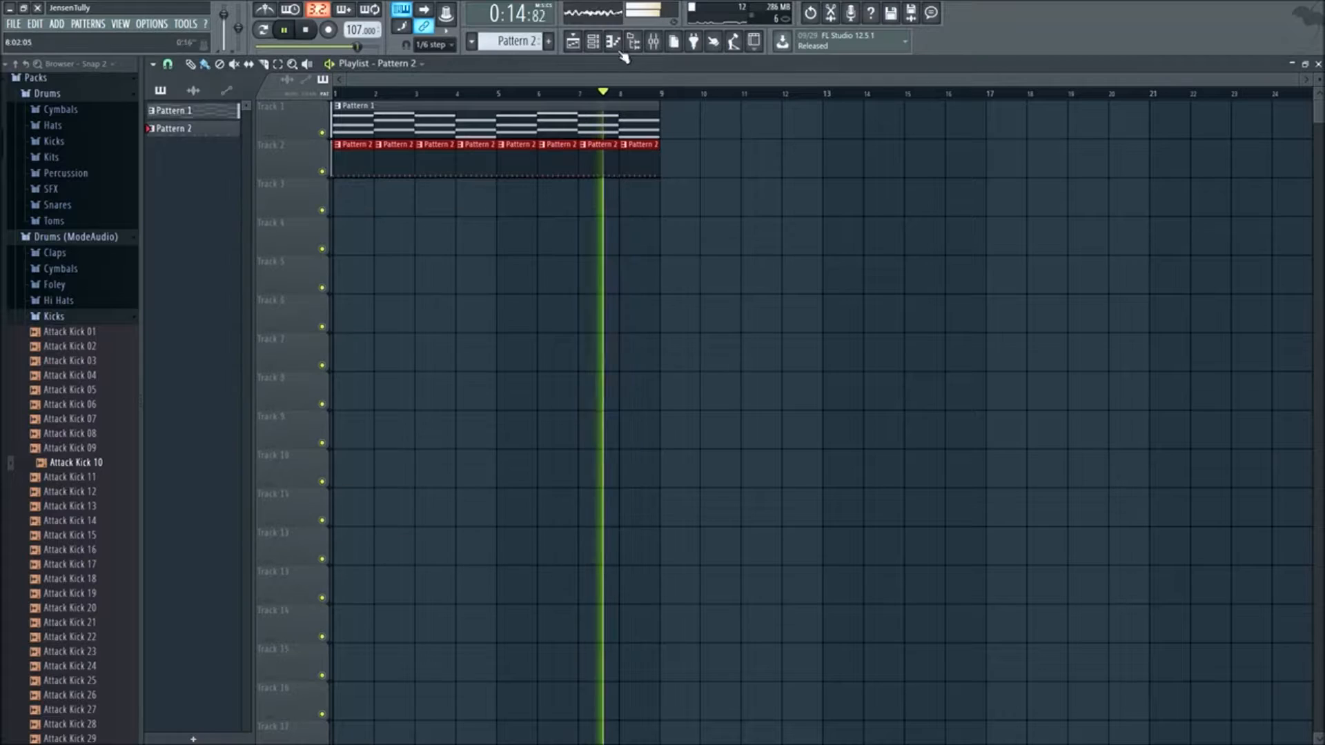
- Add a kick on step 1 of the new Attack Kick 10 channel in Pattern 2 and play the song
click(593, 43)
key(space)
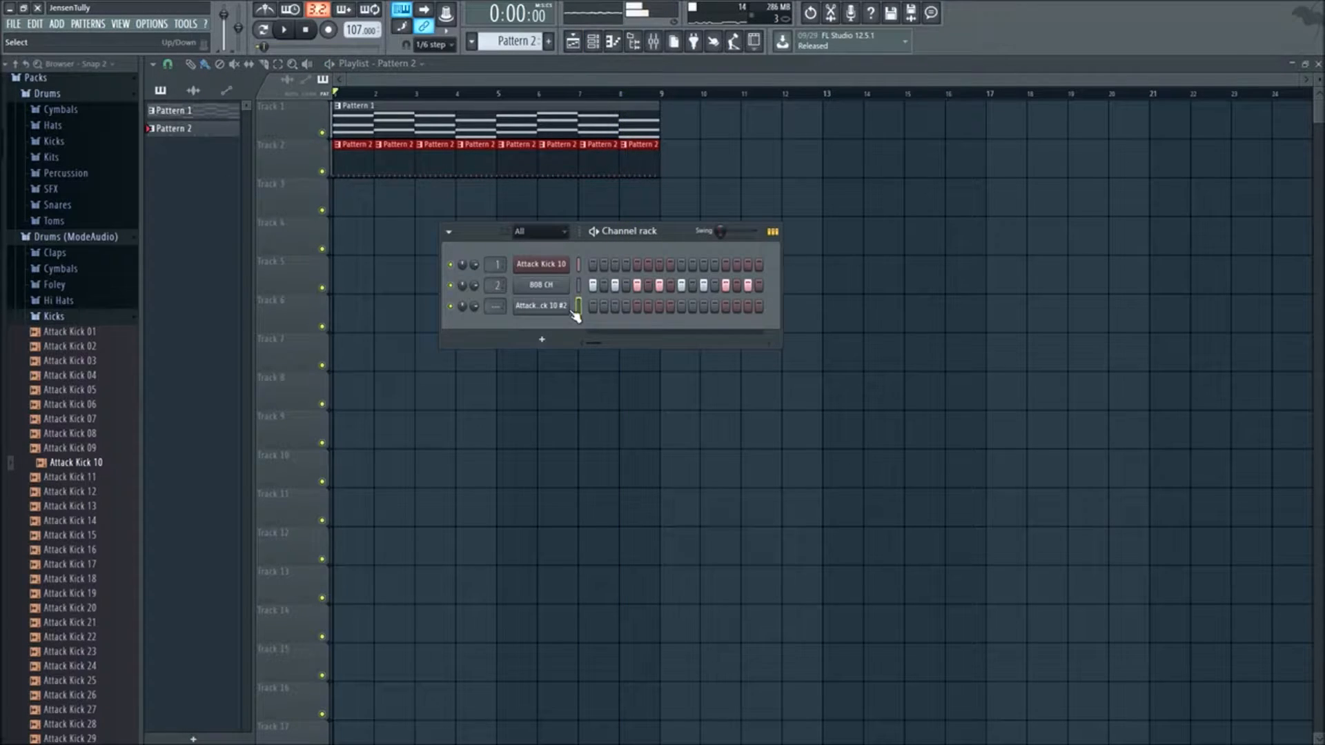
click(594, 307)
key(space)
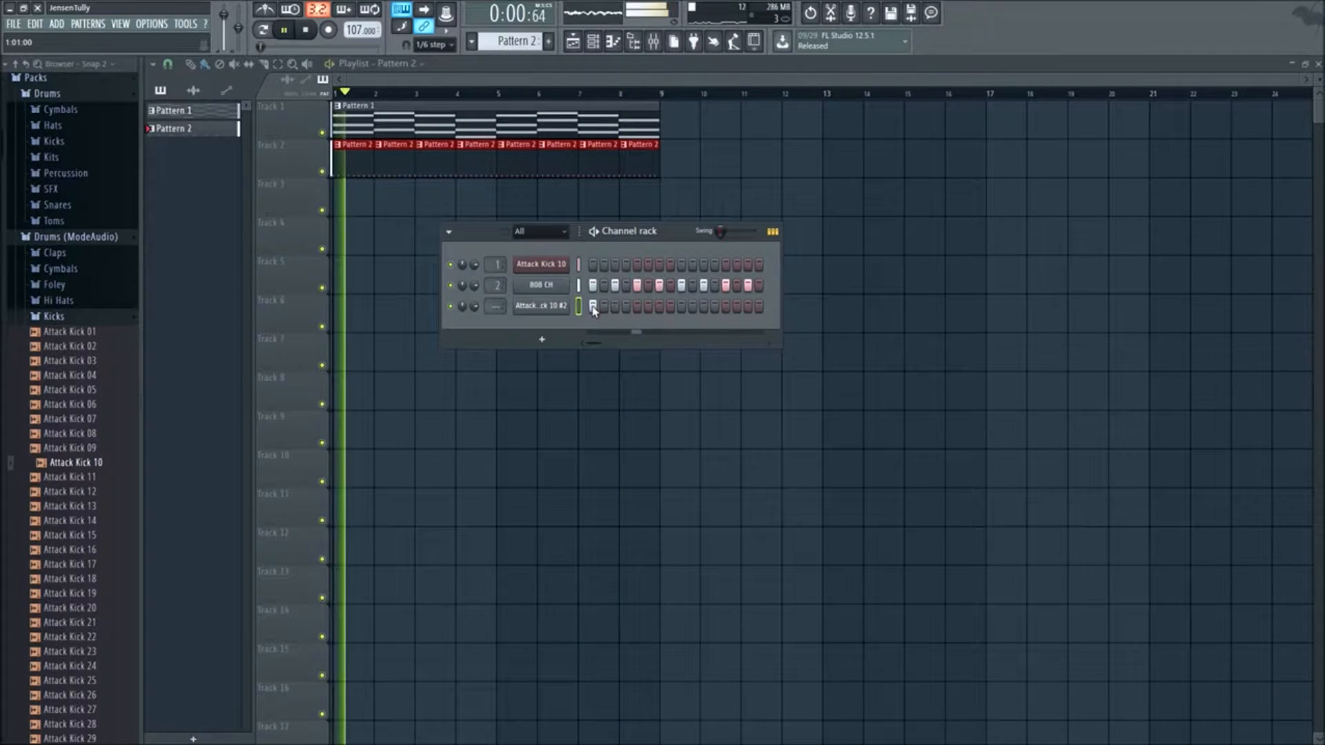
- Try a second kick on steps 5, 4 and 6 of the new Attack Kick 10 channel, checking the placements by ear
click(636, 306)
key(space)
click(637, 306)
click(625, 307)
right_click(626, 308)
key(space)
key(space)
click(647, 308)
key(space)
key(space)
key(space)
- Add kicks on steps 7 and 13 of the new Attack Kick 10 channel, clear step 6 and play the song
click(659, 308)
key(space)
right_click(648, 309)
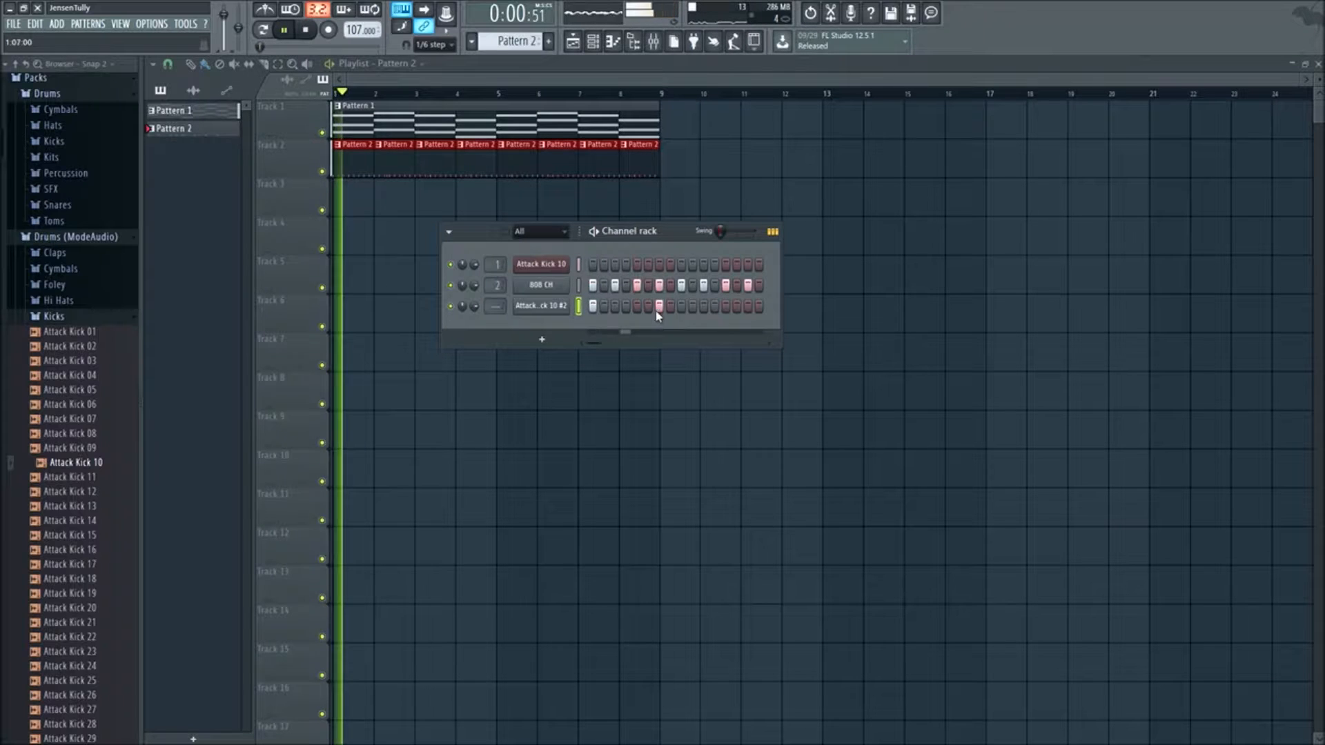
key(space)
click(724, 307)
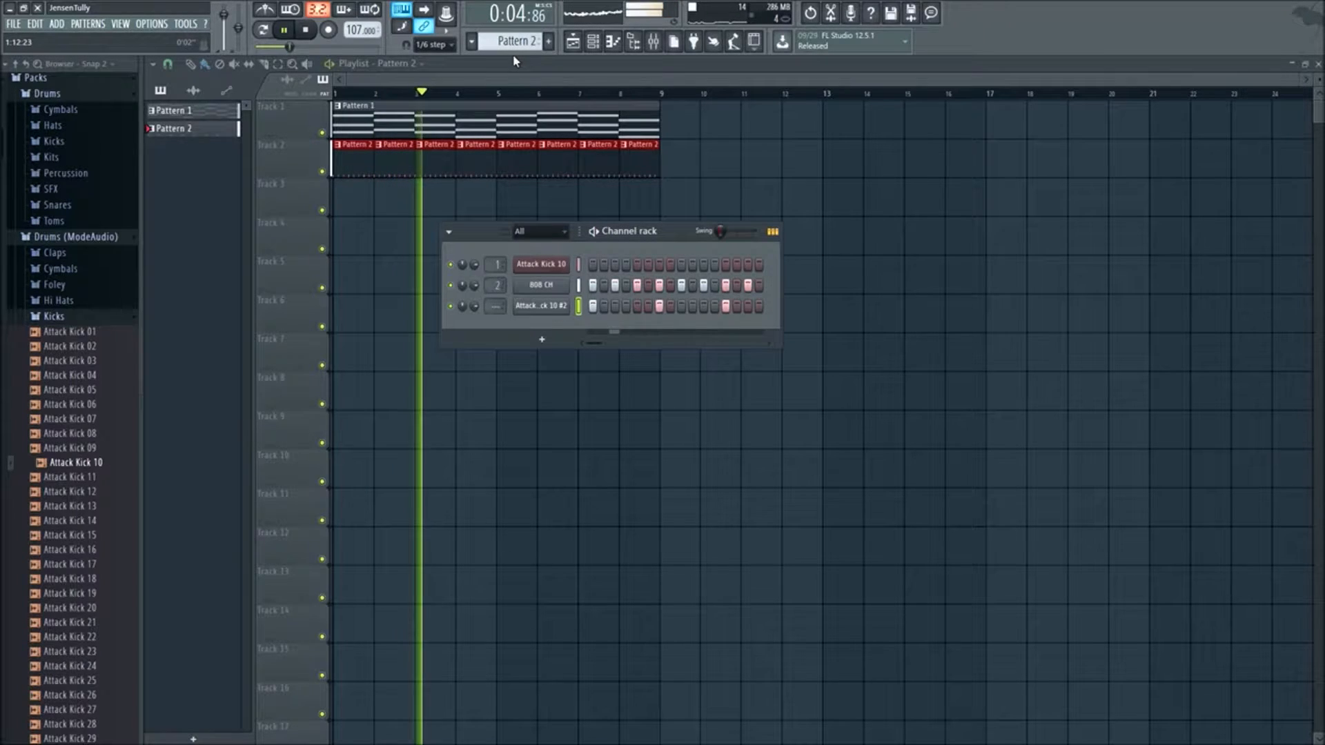
- Open the 808 CH channel in the piano roll and lower the velocity of every second hat note to about 63%
key(space)
right_click(548, 291)
click(609, 291)
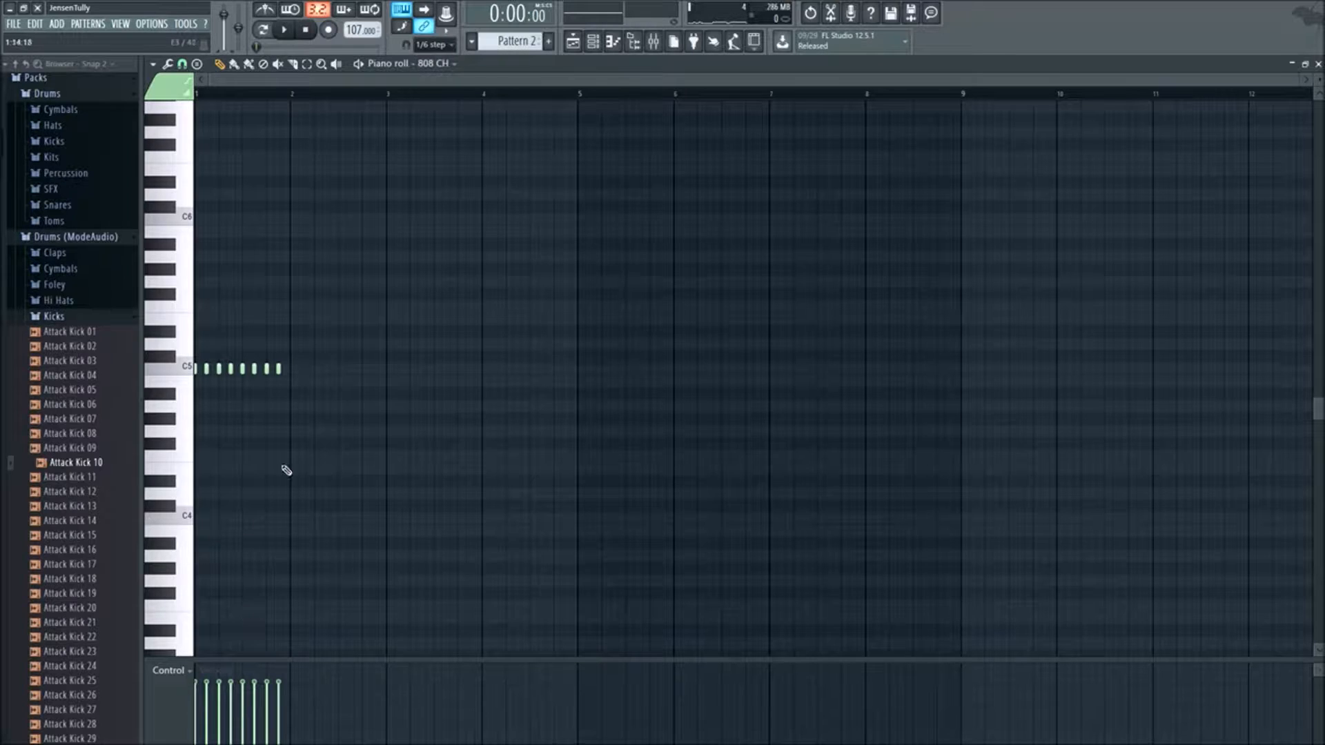
scroll(283, 466, down, 4)
scroll(263, 452, up, 3)
ctrl+scroll(245, 542, up, 3)
ctrl+scroll(245, 541, down, 2)
drag(426, 81, 185, 141)
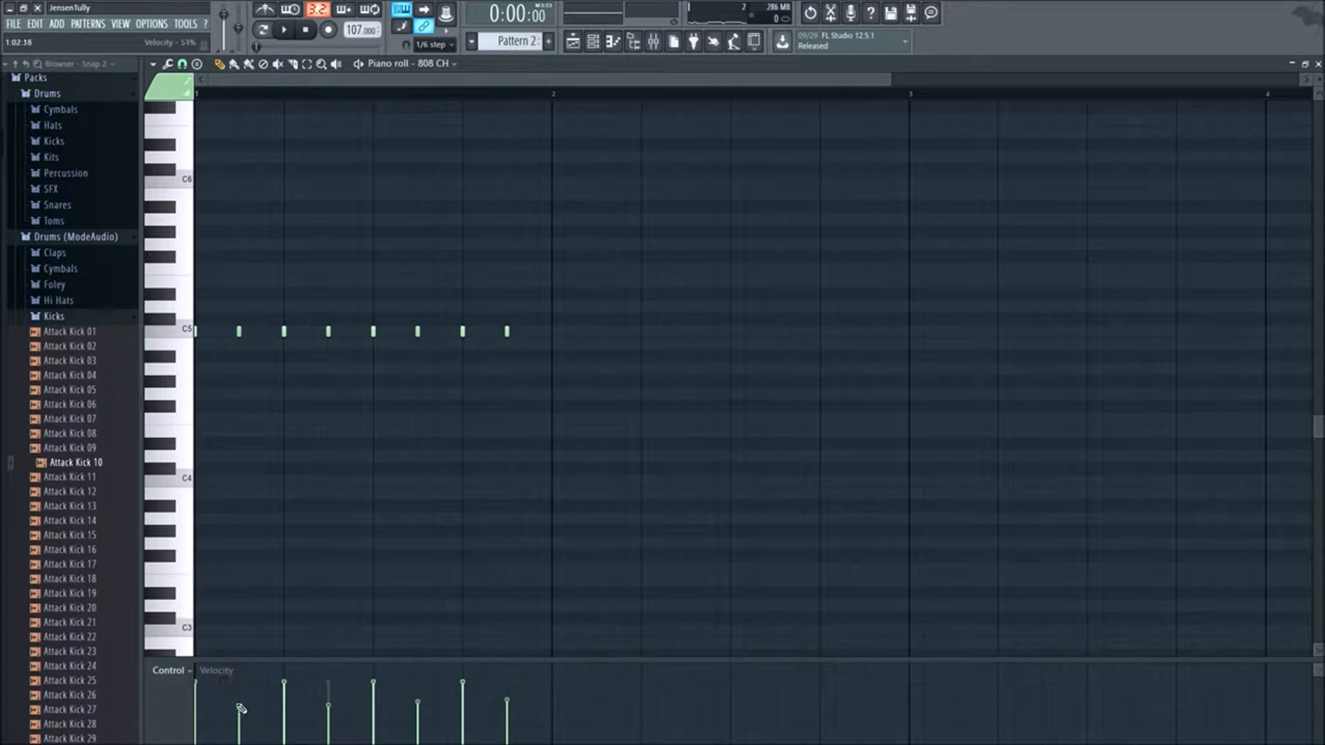
- Play the song to hear the new hat velocities, then return to the playlist and show the channel rack
key(space)
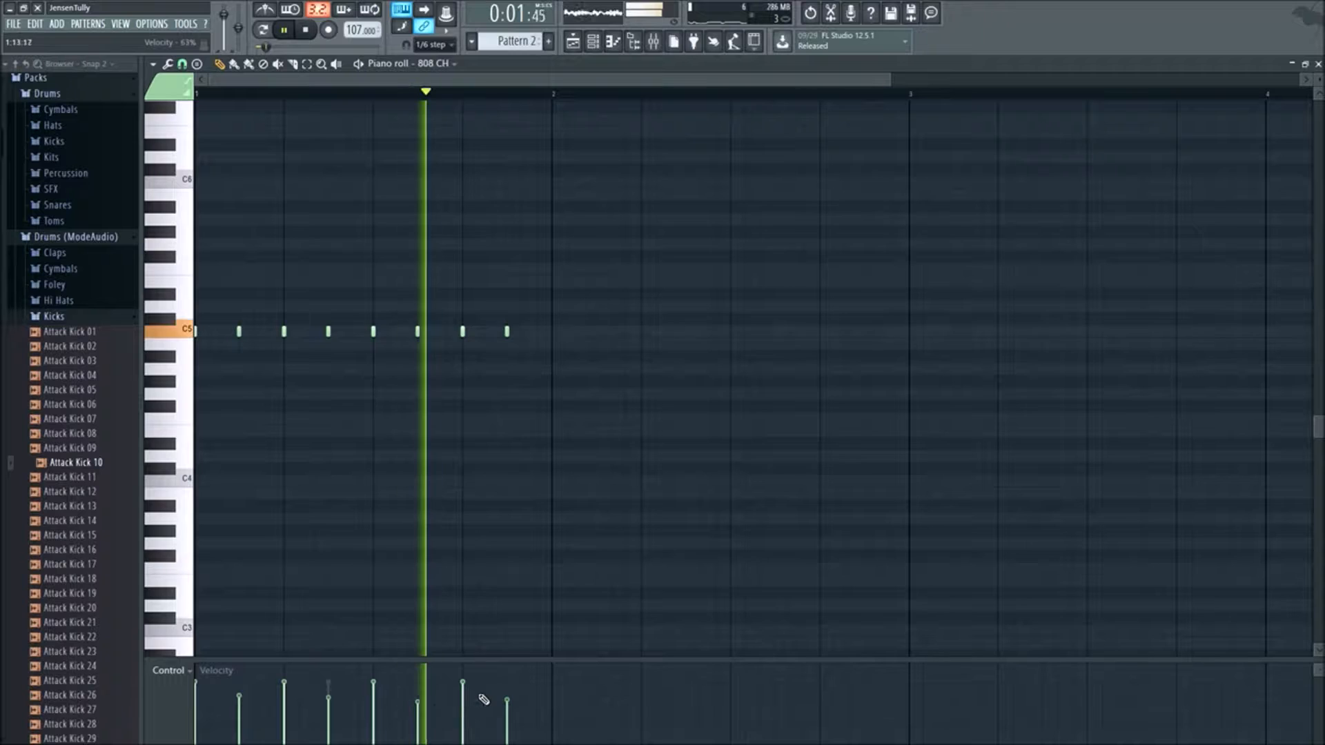
click(580, 41)
click(612, 43)
click(574, 42)
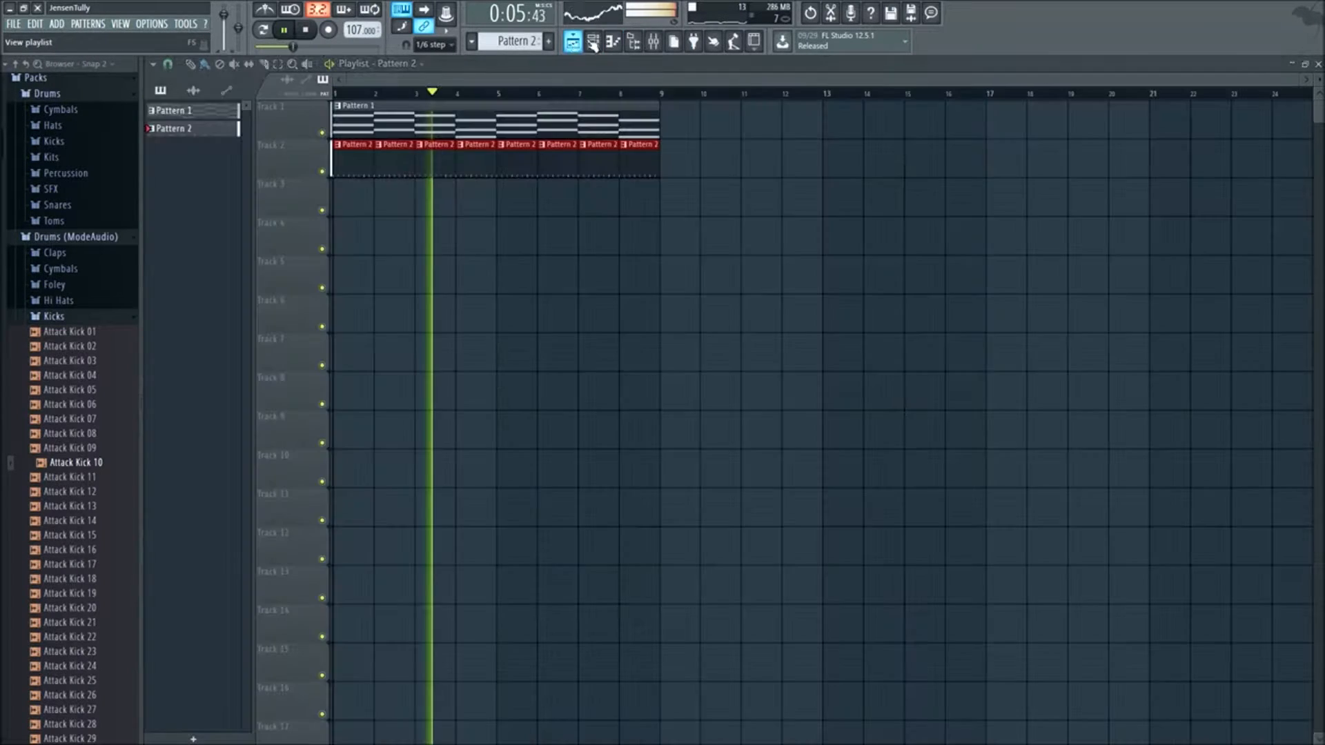
click(593, 43)
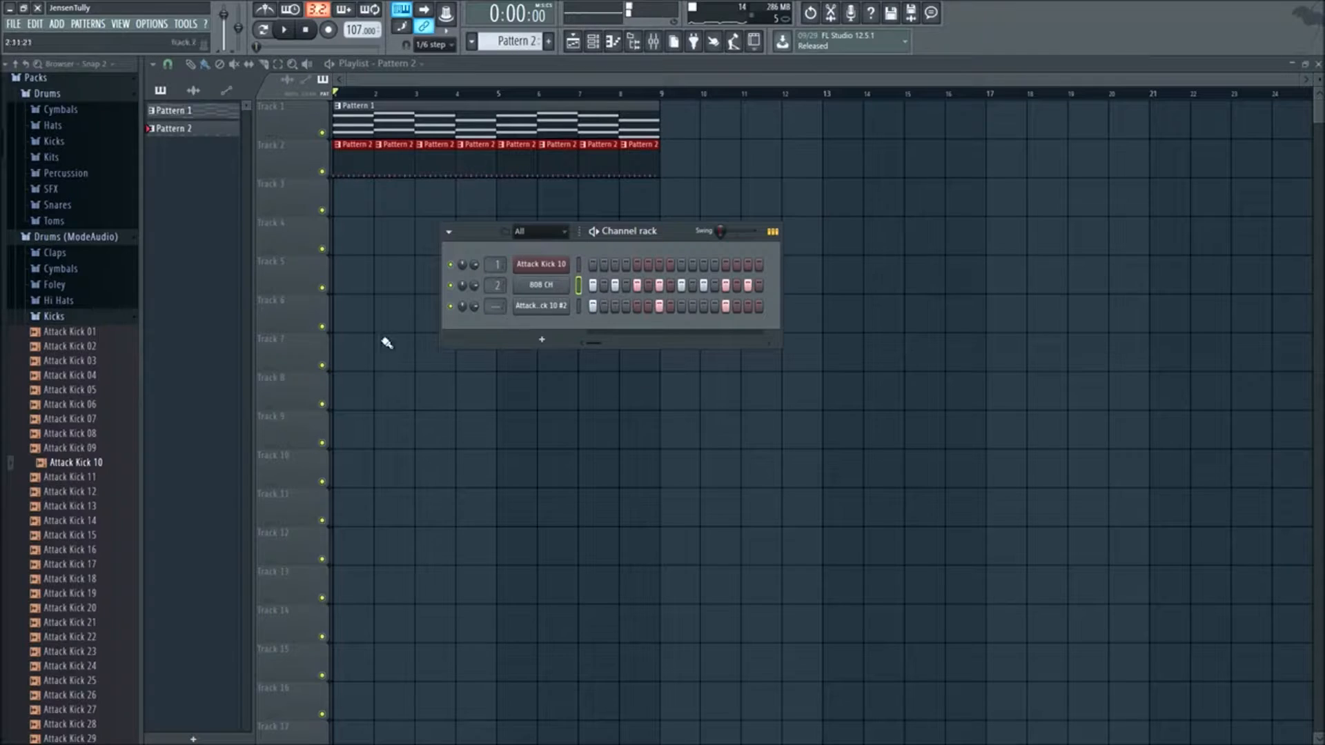
- Audition the 707 and 909 rims and the 707 and 808 snares in the Drums pack's Snares folder over the playing song
click(65, 321)
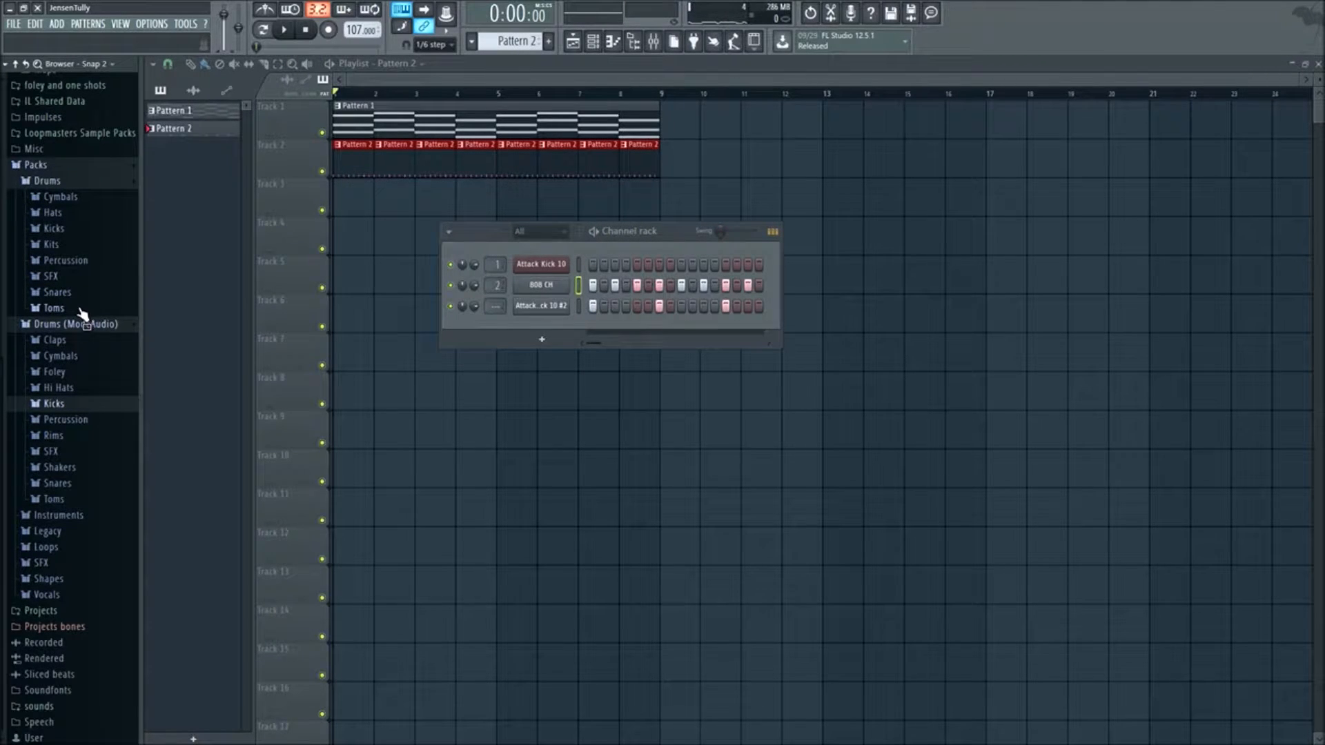
click(58, 292)
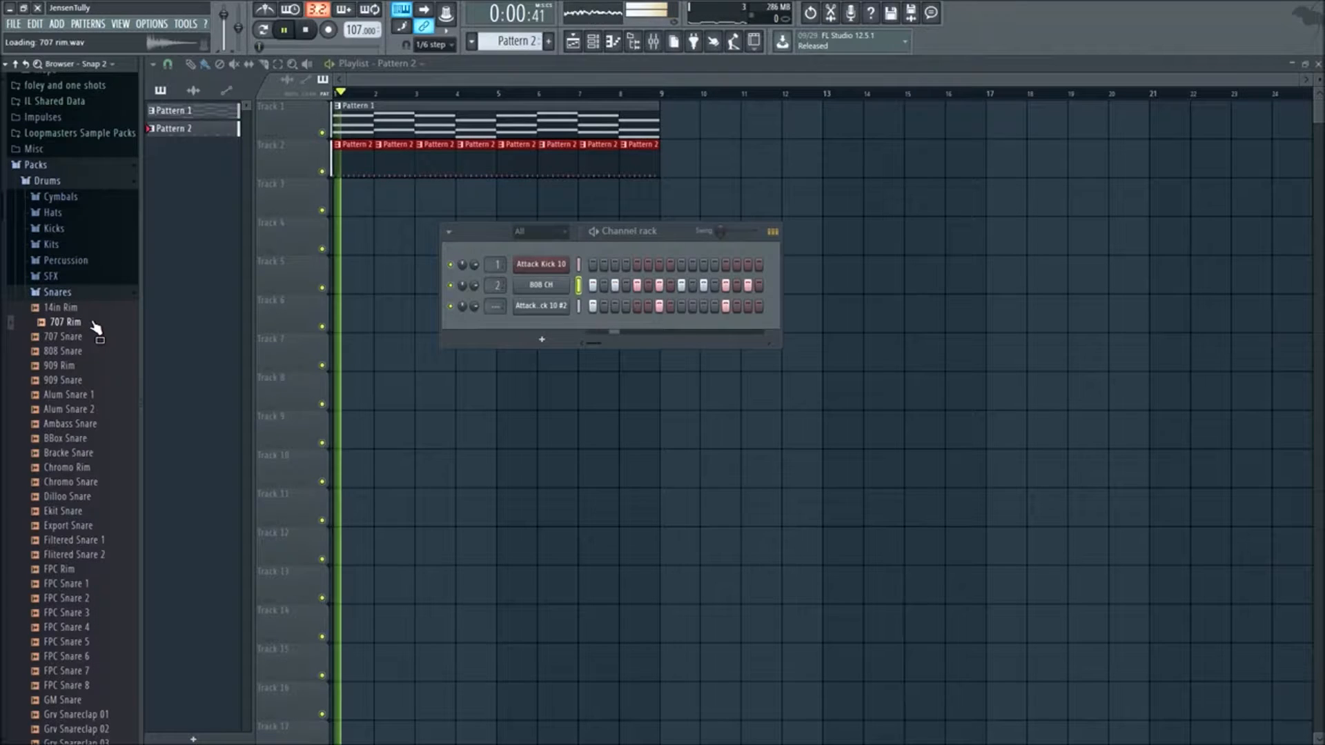
click(90, 337)
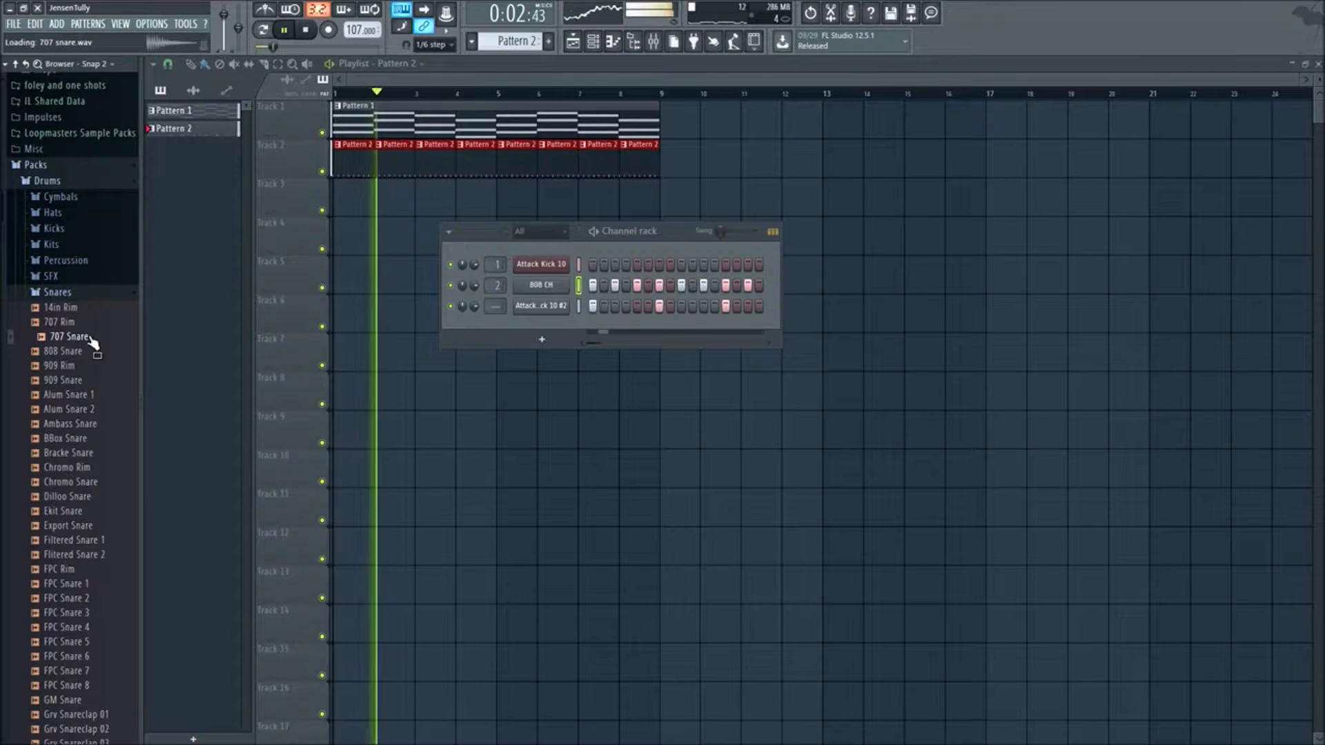
click(92, 351)
click(96, 365)
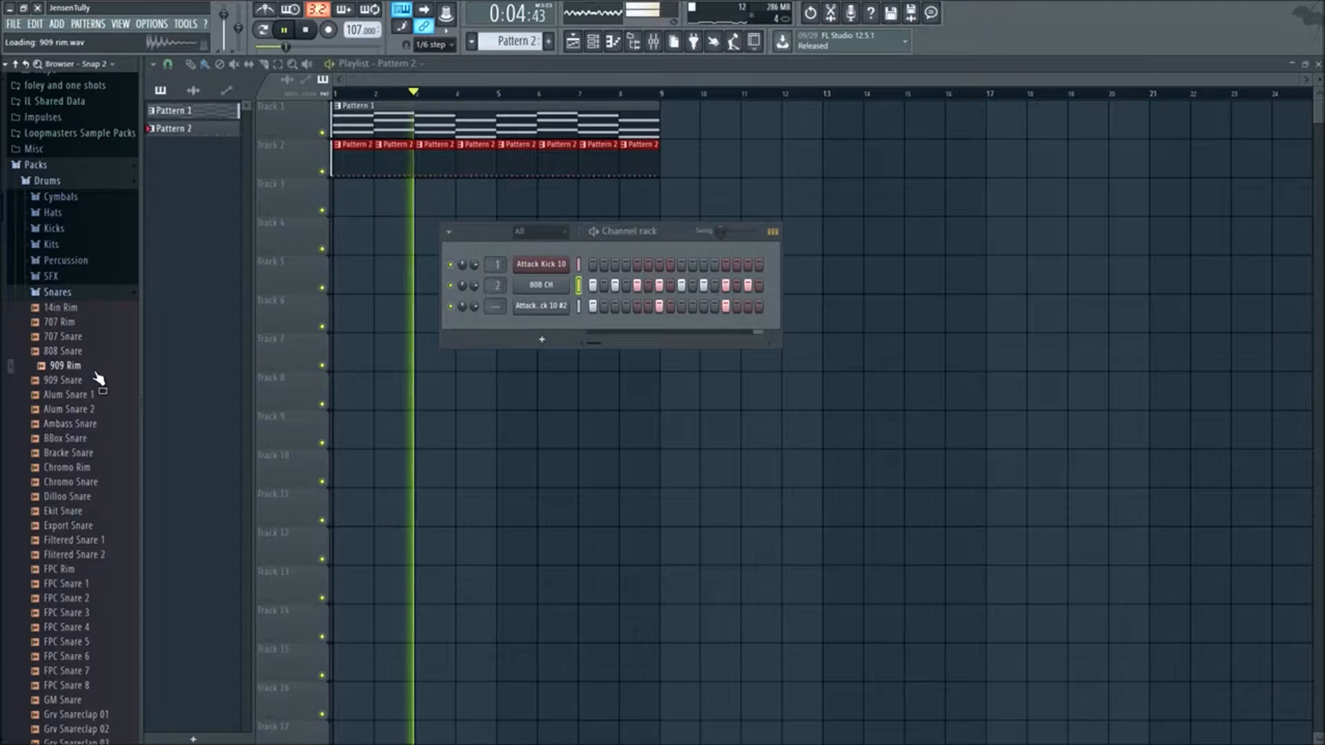
click(73, 323)
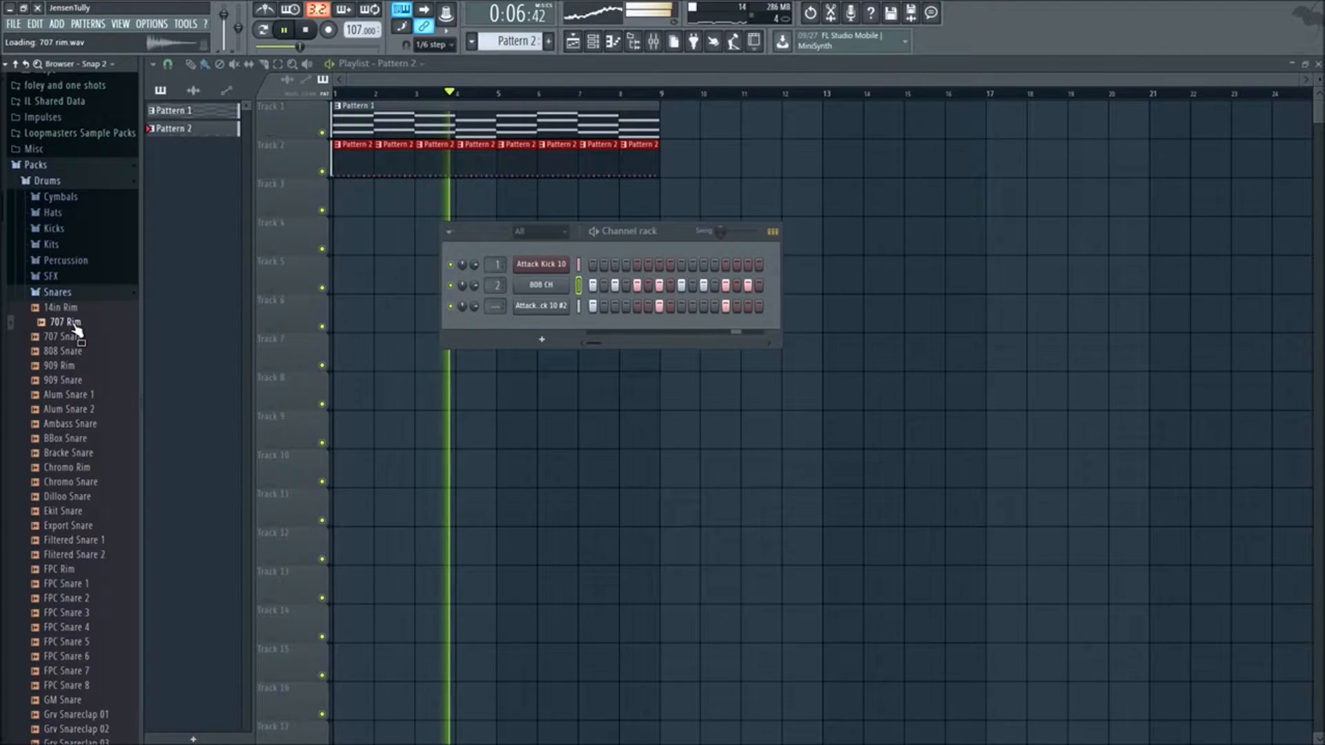
key(space)
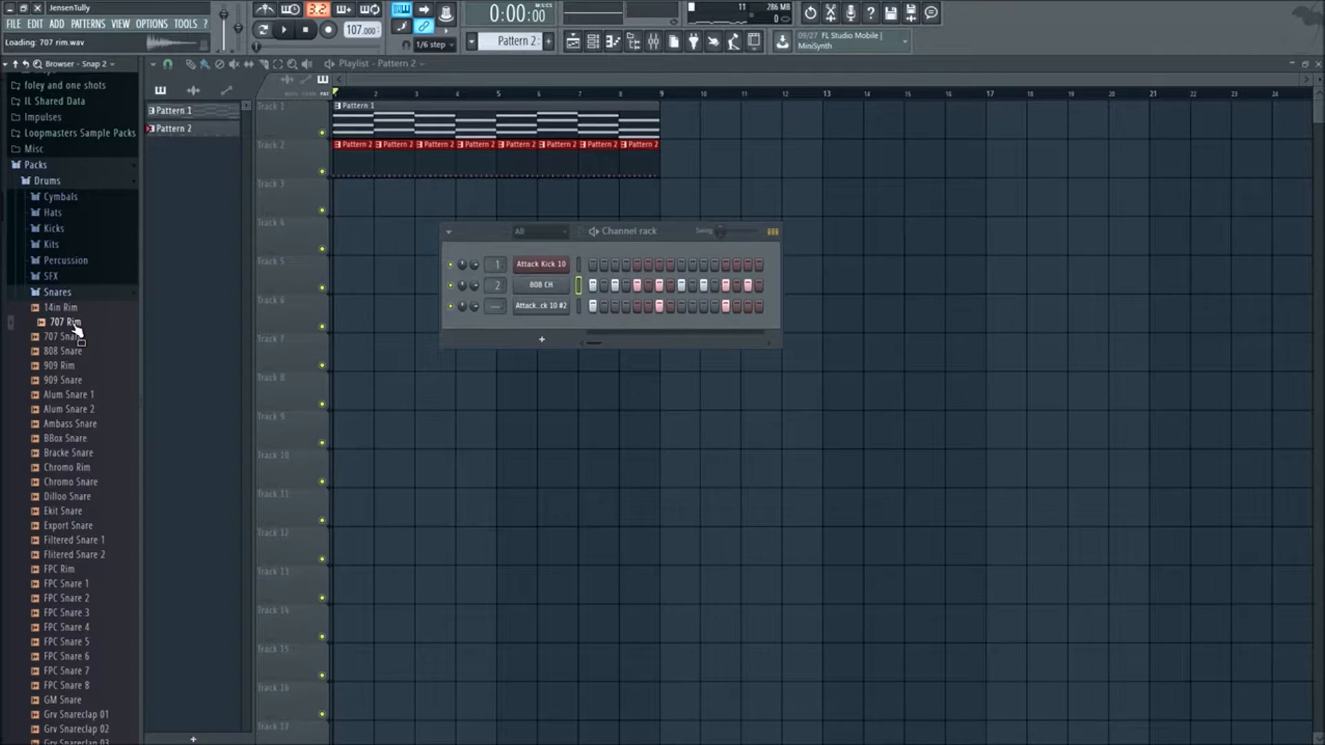
- Load the 707 Rim sample into a new channel and close its settings window
right_click(74, 325)
click(142, 335)
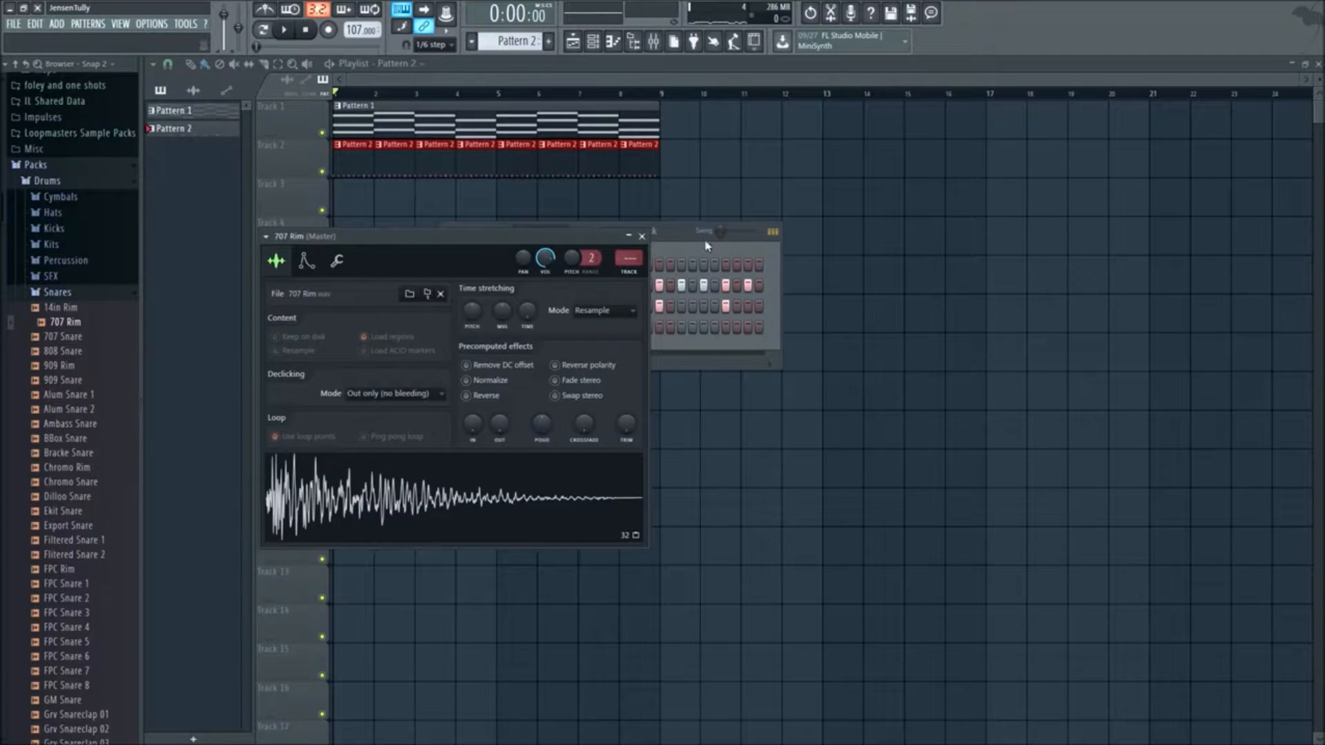
click(639, 237)
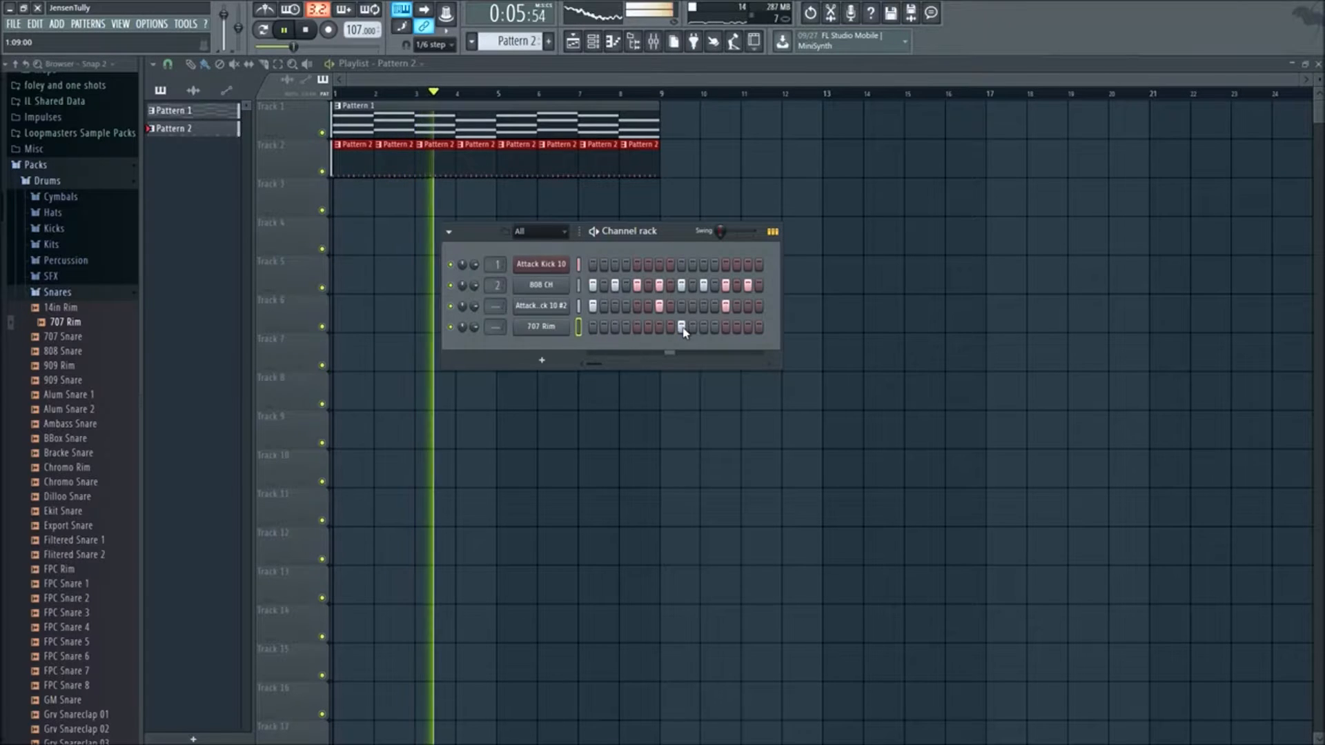
- Audition more samples in the Drums pack's Snares folder against the beat, including Ambass Snare and FPC Rim, then stop playback
click(80, 352)
click(83, 338)
scroll(89, 373, down, 3)
click(93, 308)
click(90, 294)
click(88, 279)
click(92, 263)
click(94, 249)
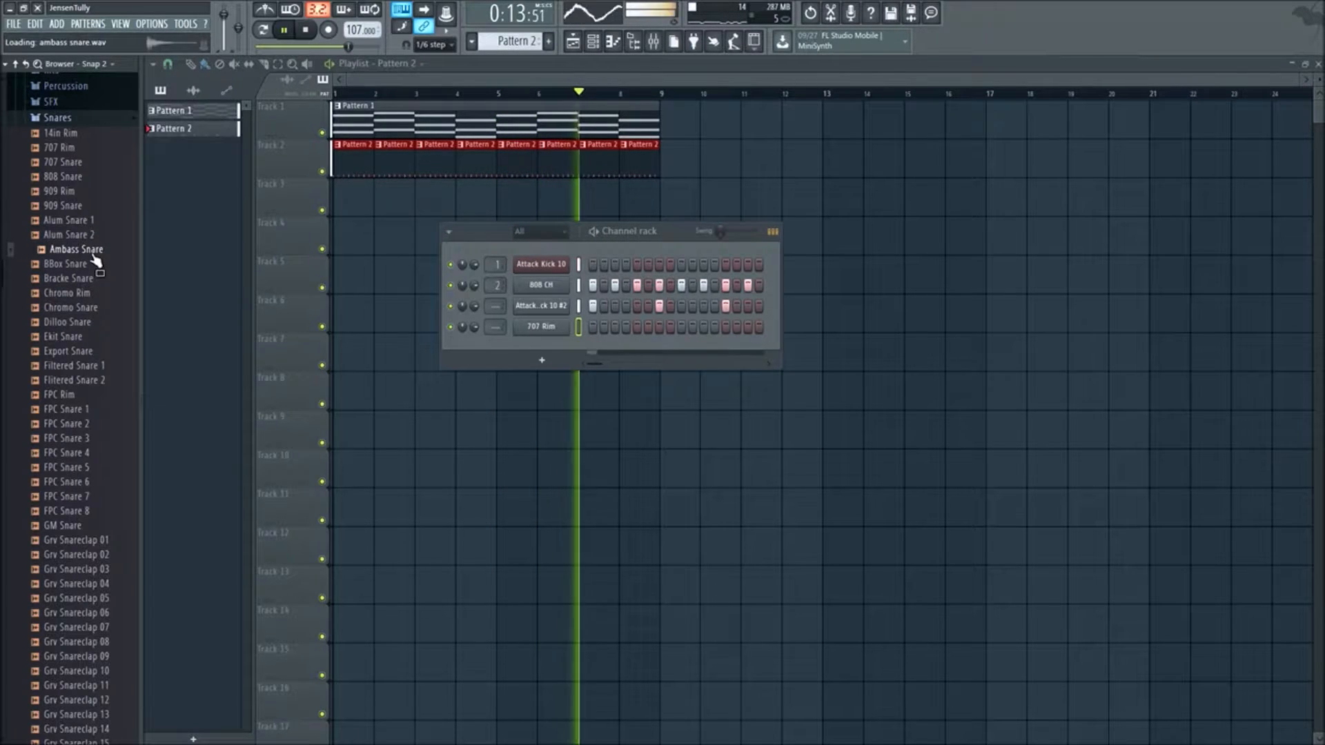
click(92, 336)
click(96, 351)
click(90, 470)
click(91, 381)
click(89, 396)
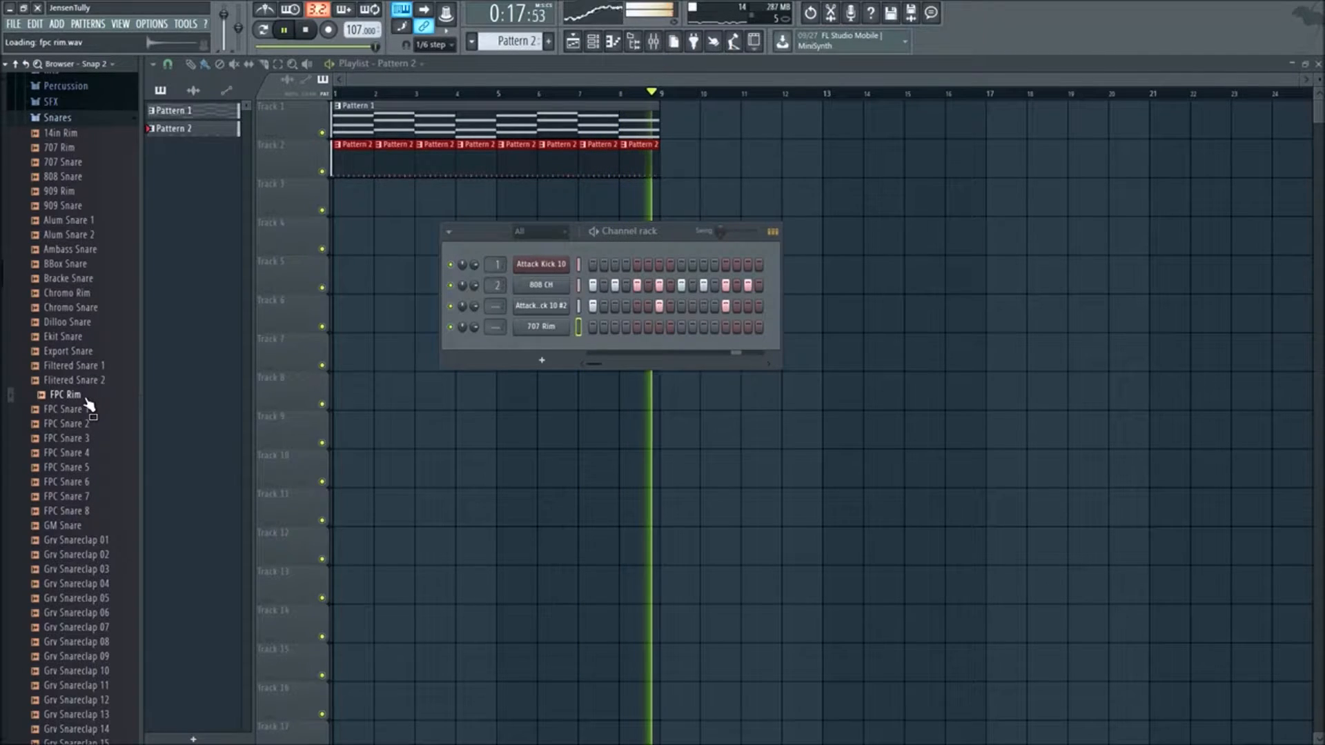
click(53, 118)
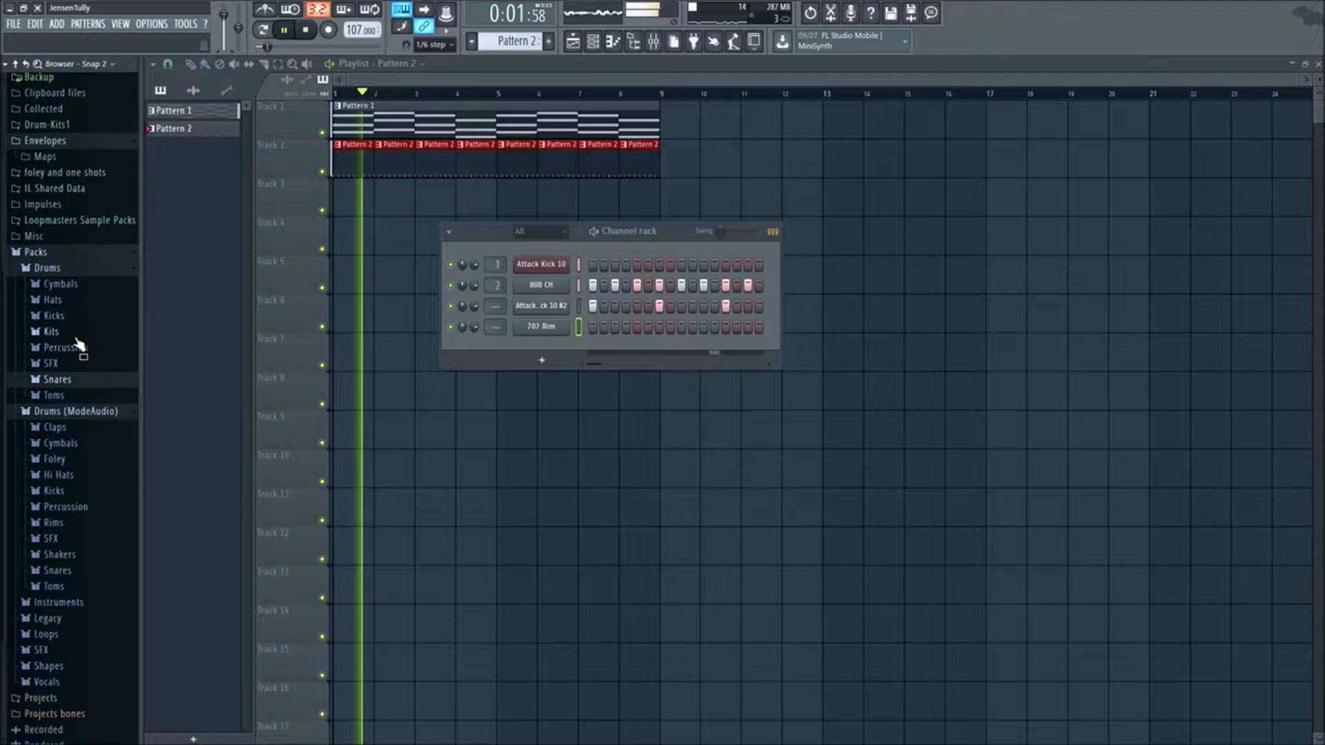
key(space)
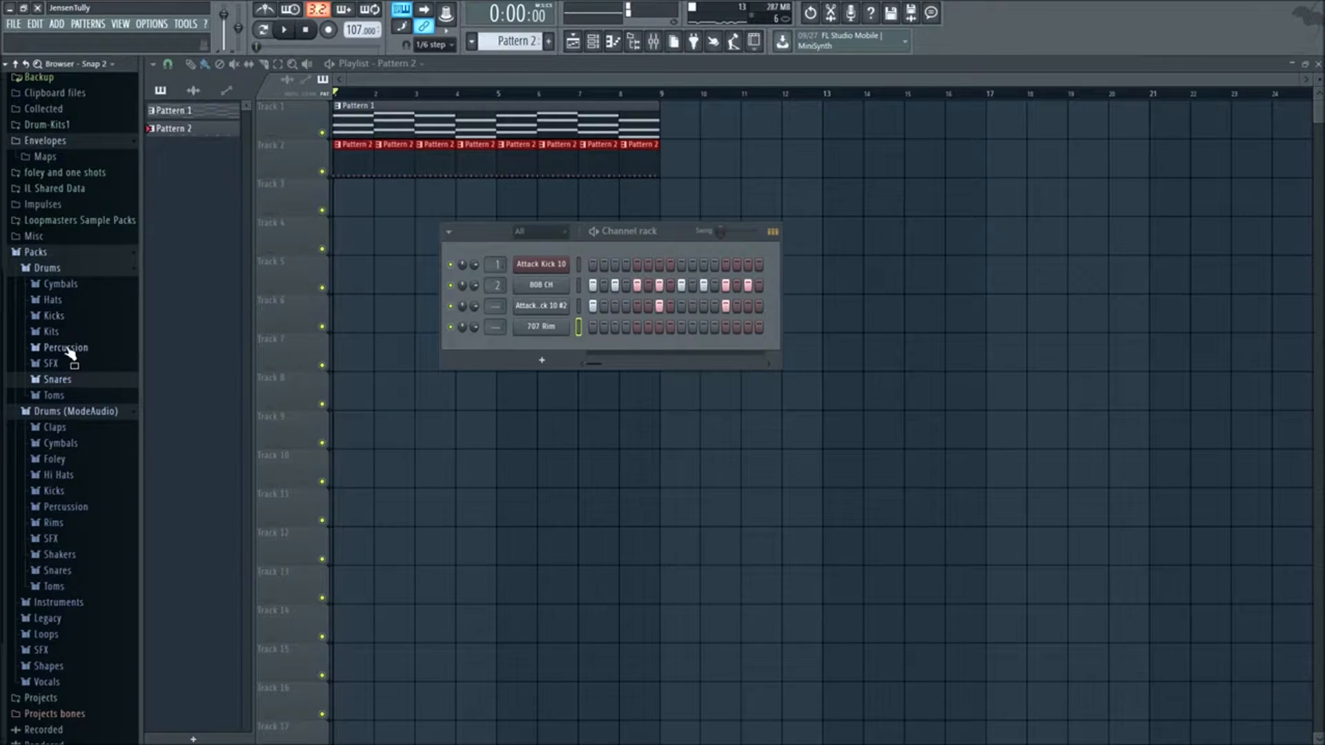
- Listen again to 707 Rim and 707 Snare in the Drums pack's Snares folder and collapse the folder
click(81, 412)
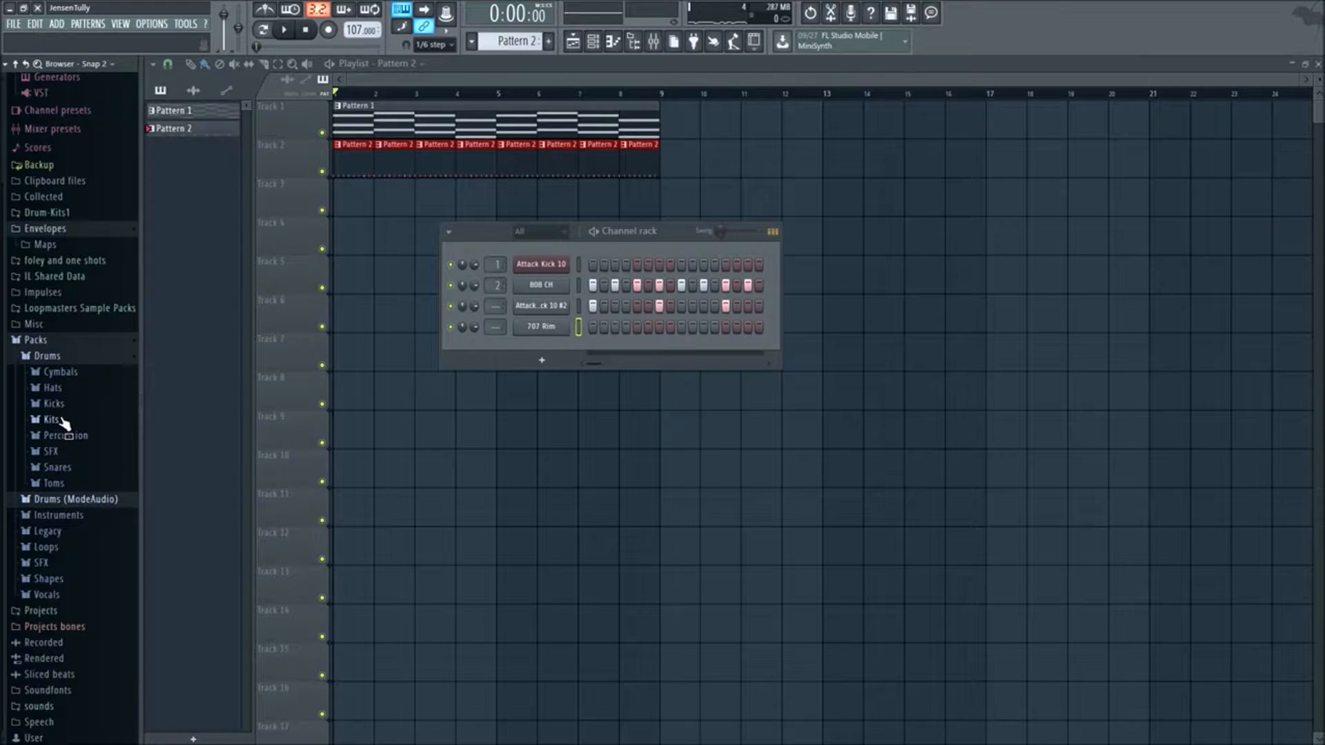
click(73, 469)
click(77, 412)
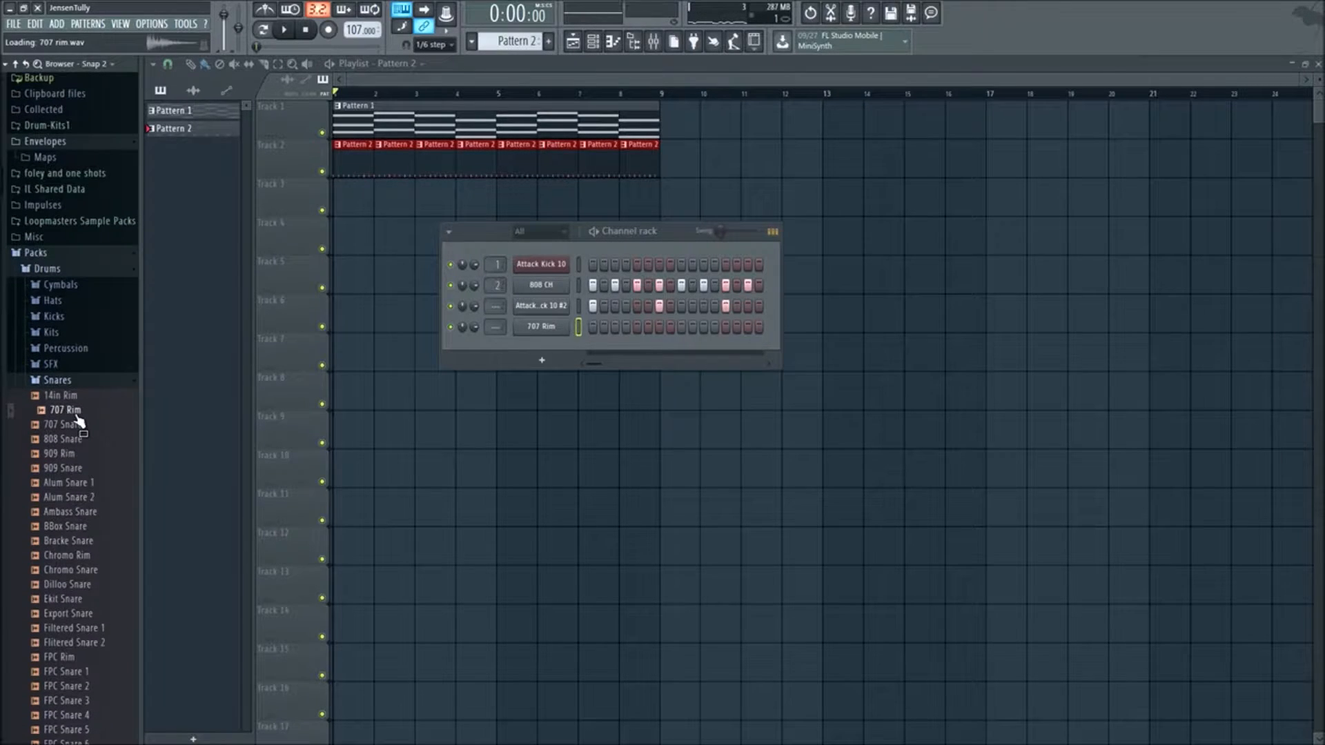
click(82, 426)
click(81, 380)
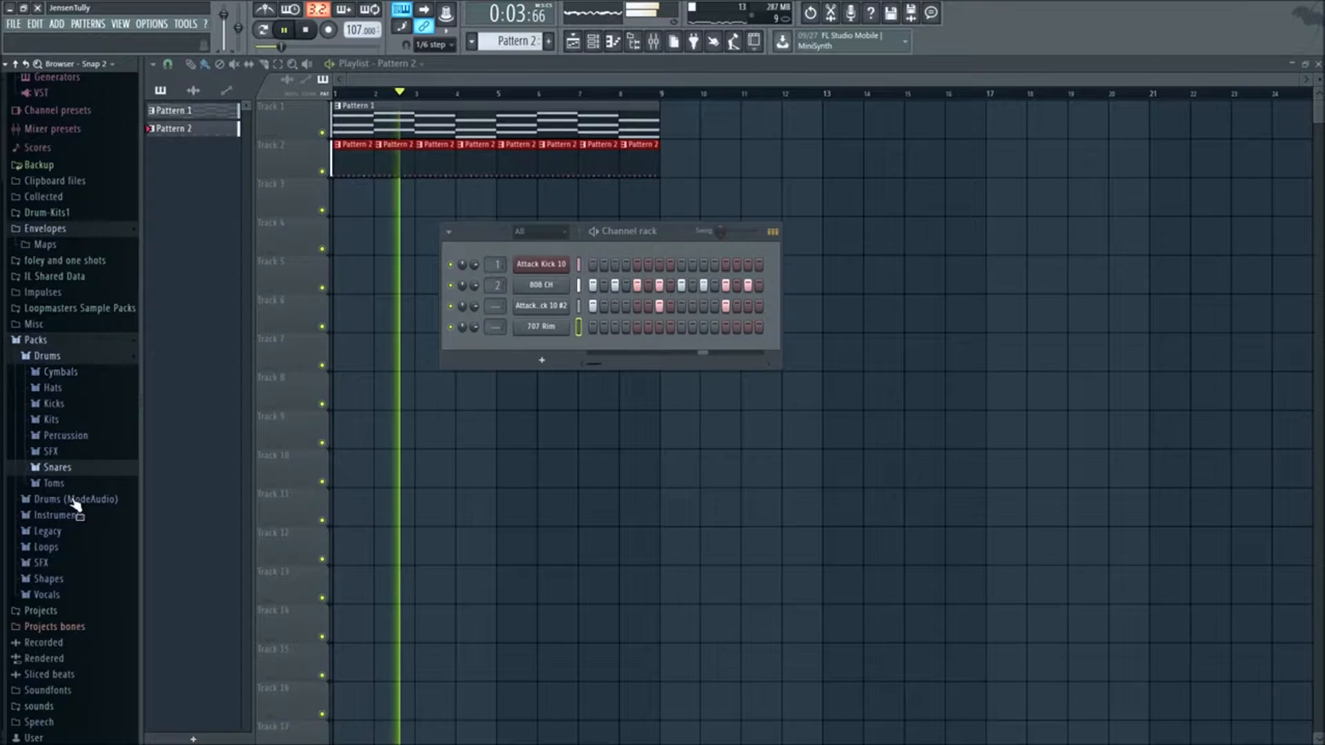
- Audition the Attack Snare samples in the Drums (ModeAudio) pack's Snares folder while the song plays
click(74, 500)
click(83, 473)
click(84, 368)
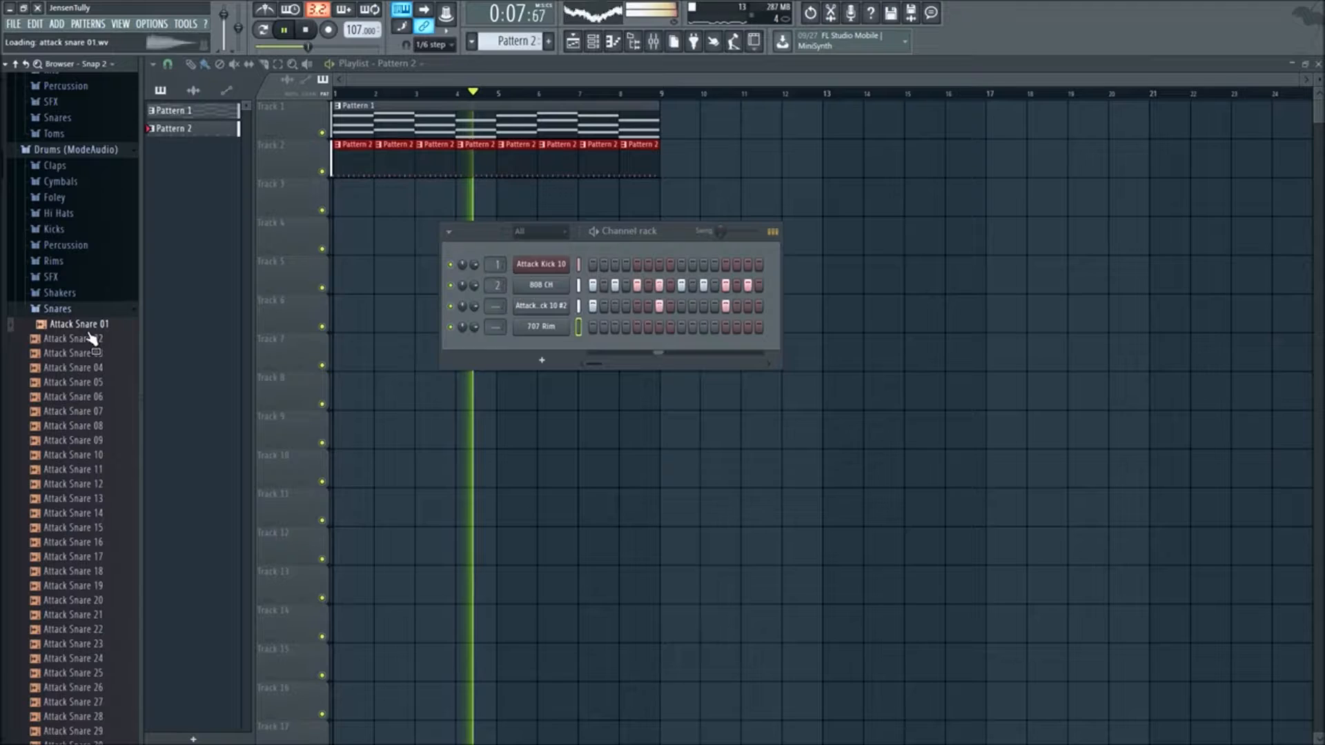
click(97, 396)
click(99, 456)
scroll(93, 490, down, 2)
click(82, 536)
scroll(79, 566, down, 1)
click(78, 614)
scroll(77, 587, down, 5)
click(90, 379)
scroll(79, 621, down, 6)
scroll(59, 552, down, 5)
scroll(47, 493, up, 18)
- Browse to the Claps folder of the Drums (ModeAudio) pack and audition claps including Attack Clap 02 and Attack Clap 06
click(59, 500)
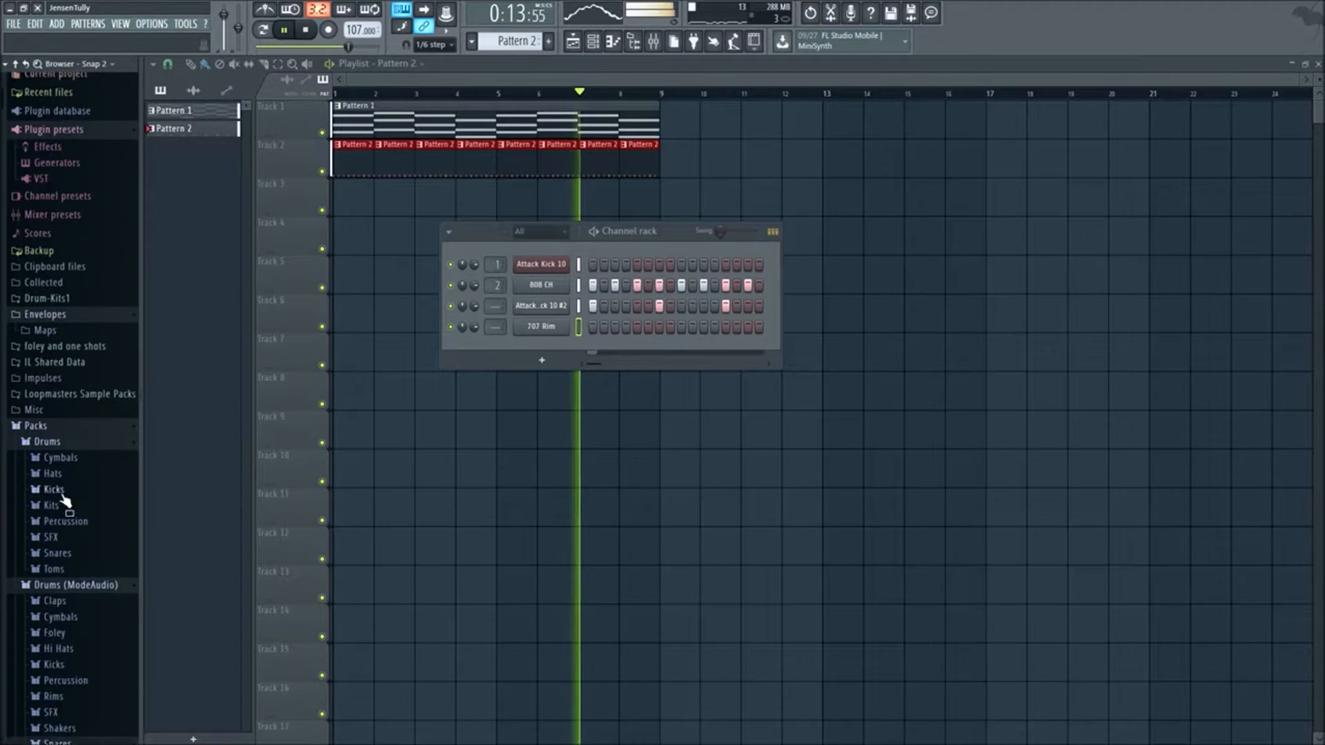
click(66, 559)
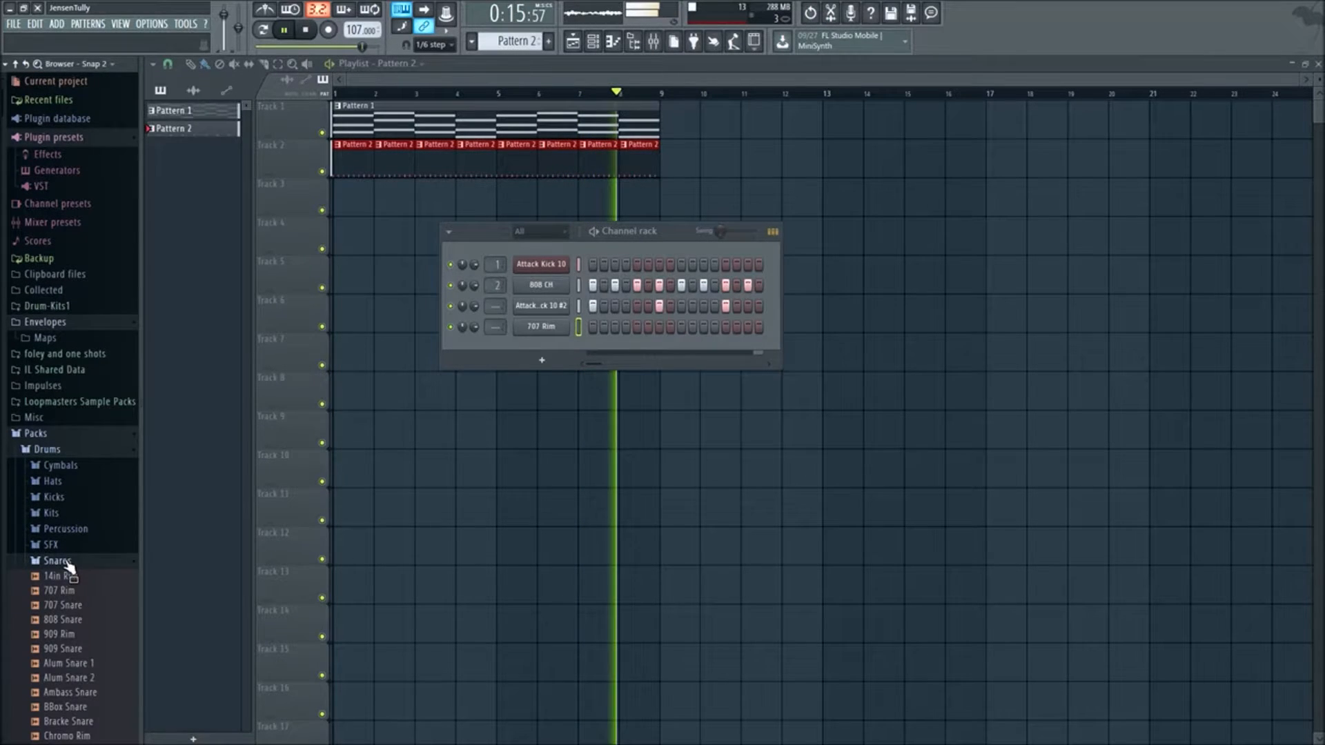
scroll(79, 521, down, 2)
click(83, 476)
scroll(89, 487, down, 3)
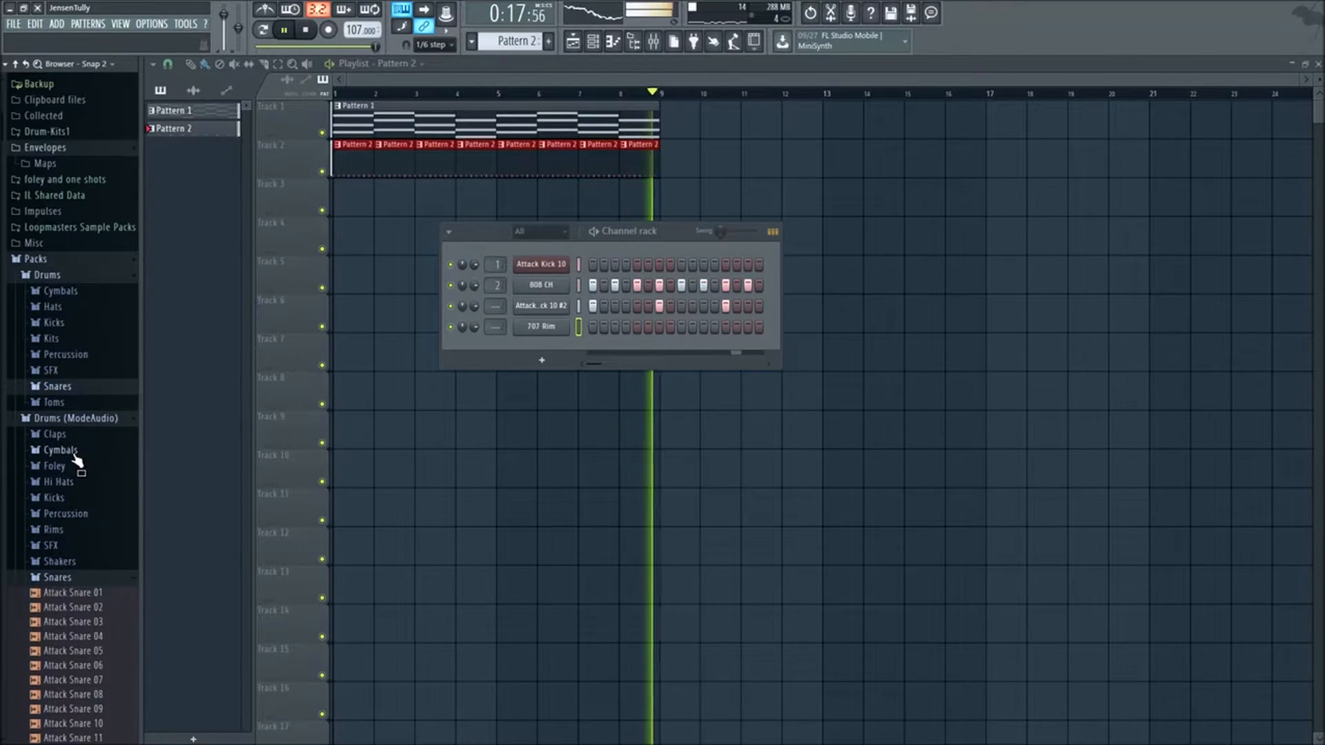
click(76, 438)
click(95, 482)
click(102, 483)
click(99, 468)
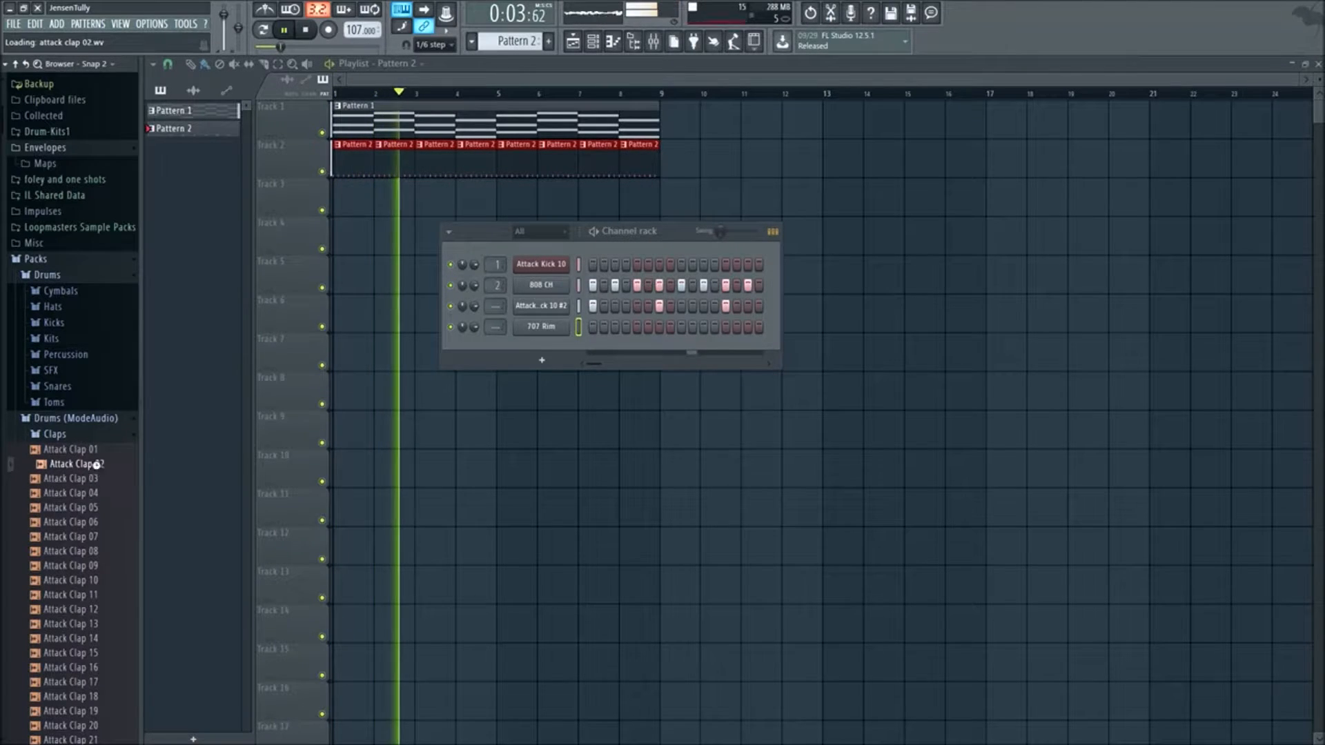
click(97, 521)
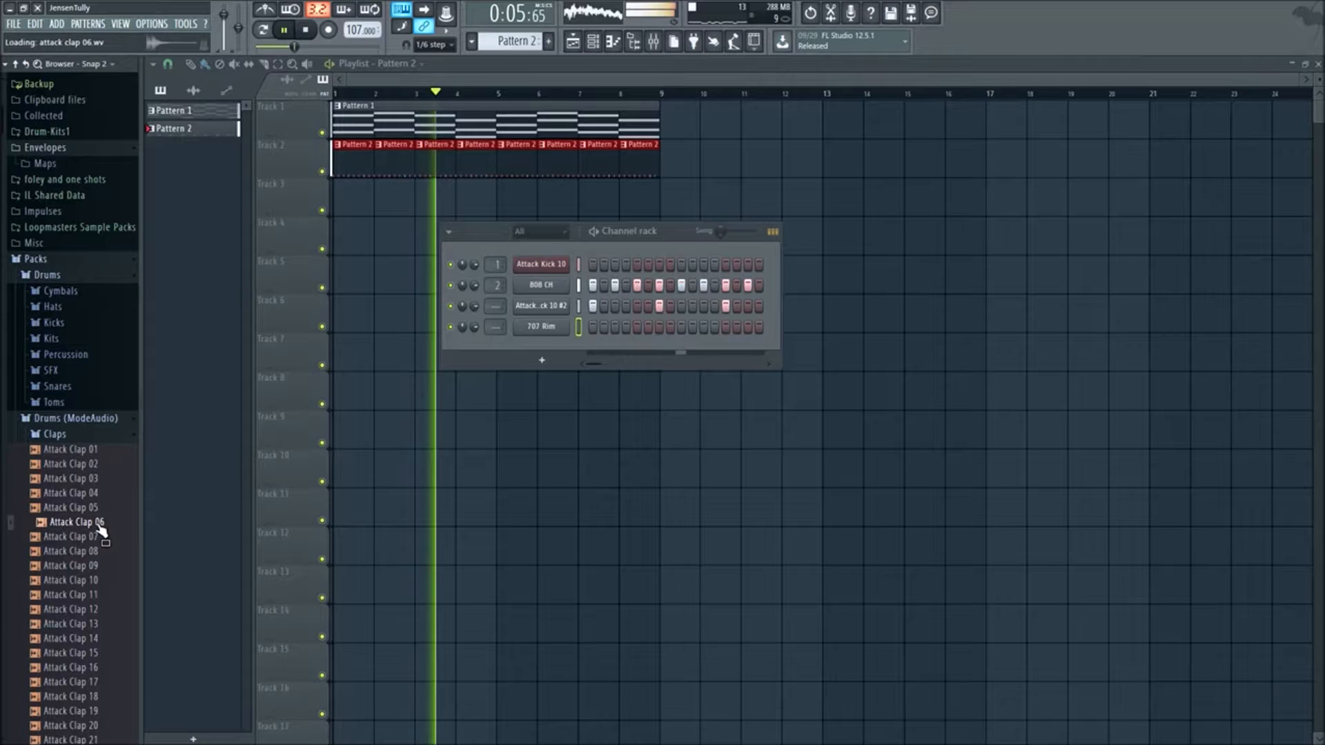
- Load Attack Clap 06, Attack Clap 05 and Attack Clap 04 into new channels and close their settings windows
right_click(104, 521)
click(145, 536)
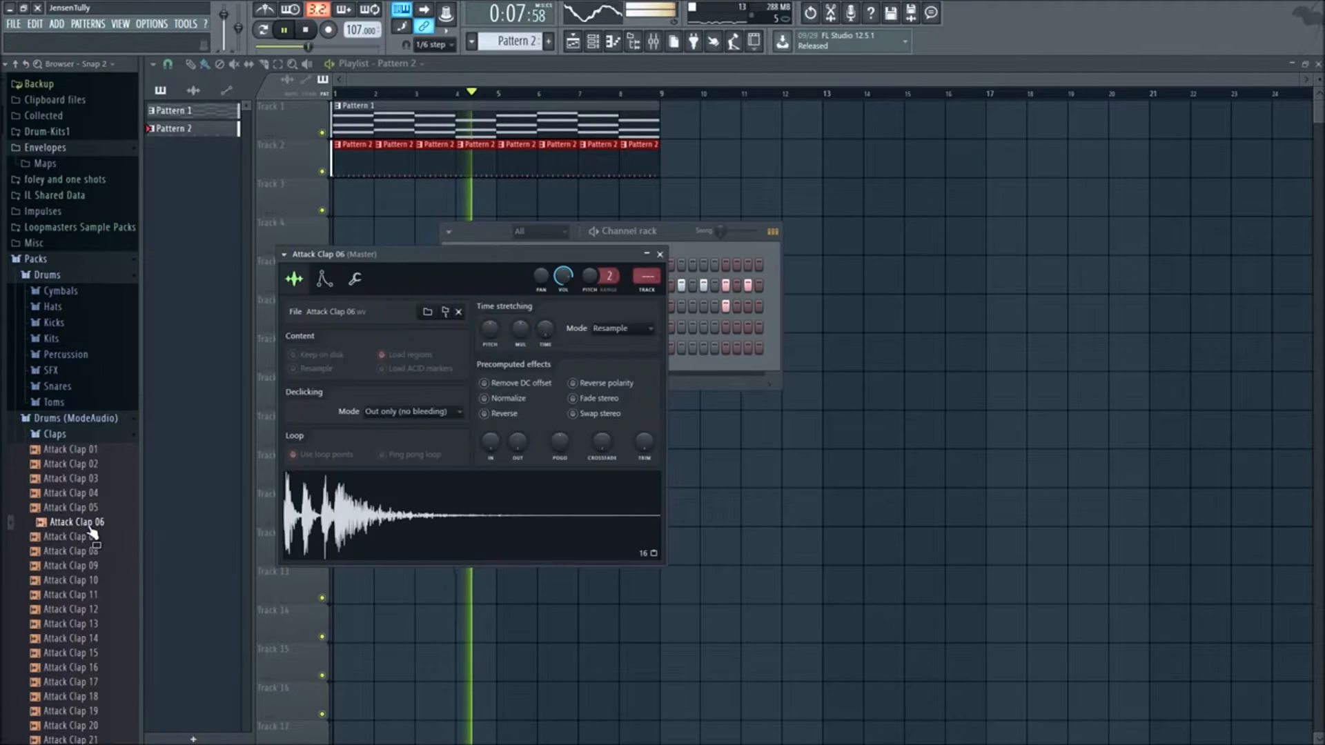
right_click(99, 515)
click(146, 521)
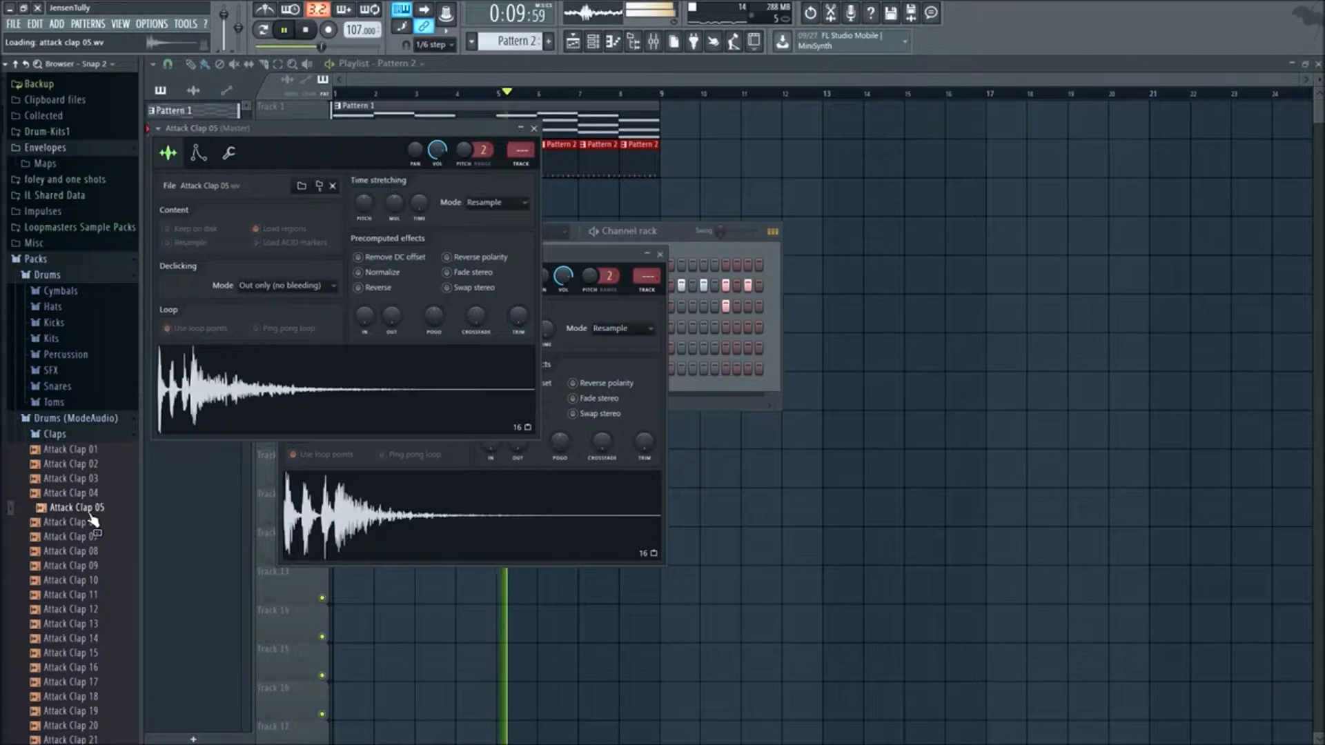
key(Up)
right_click(97, 487)
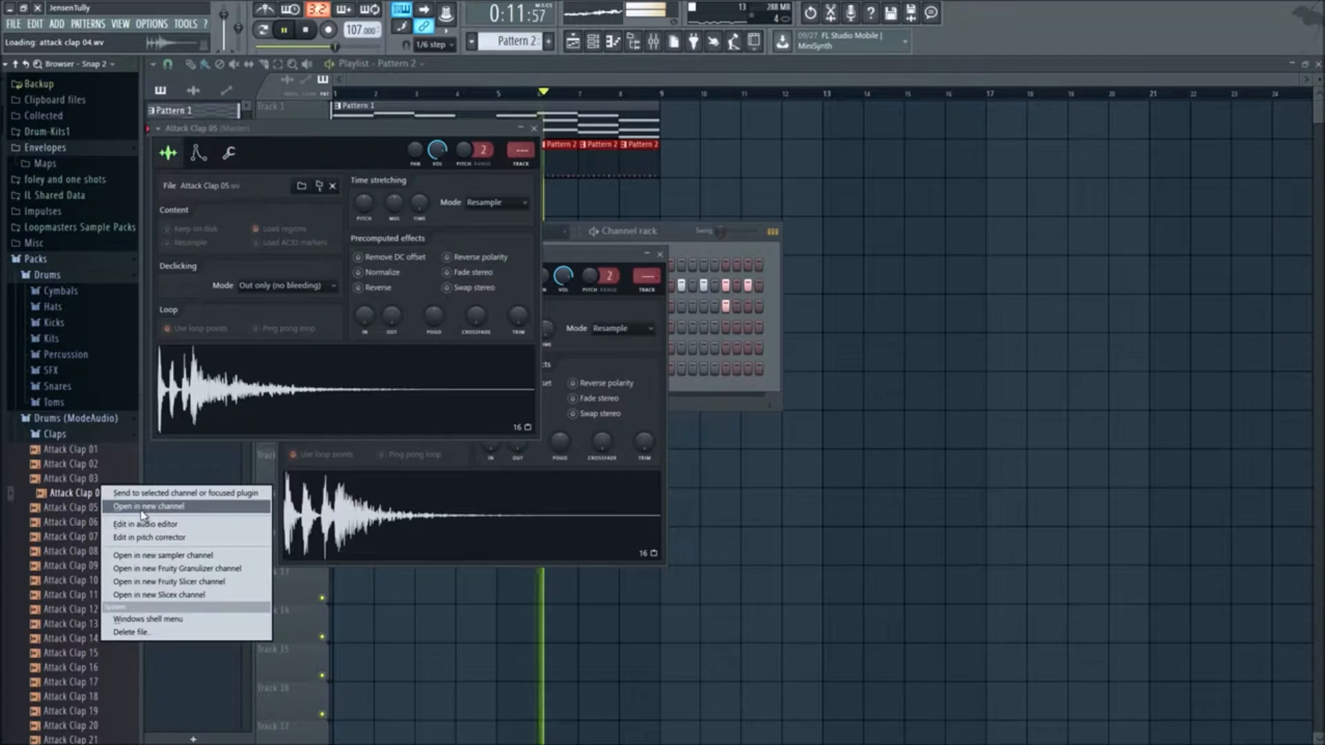
click(145, 492)
click(551, 146)
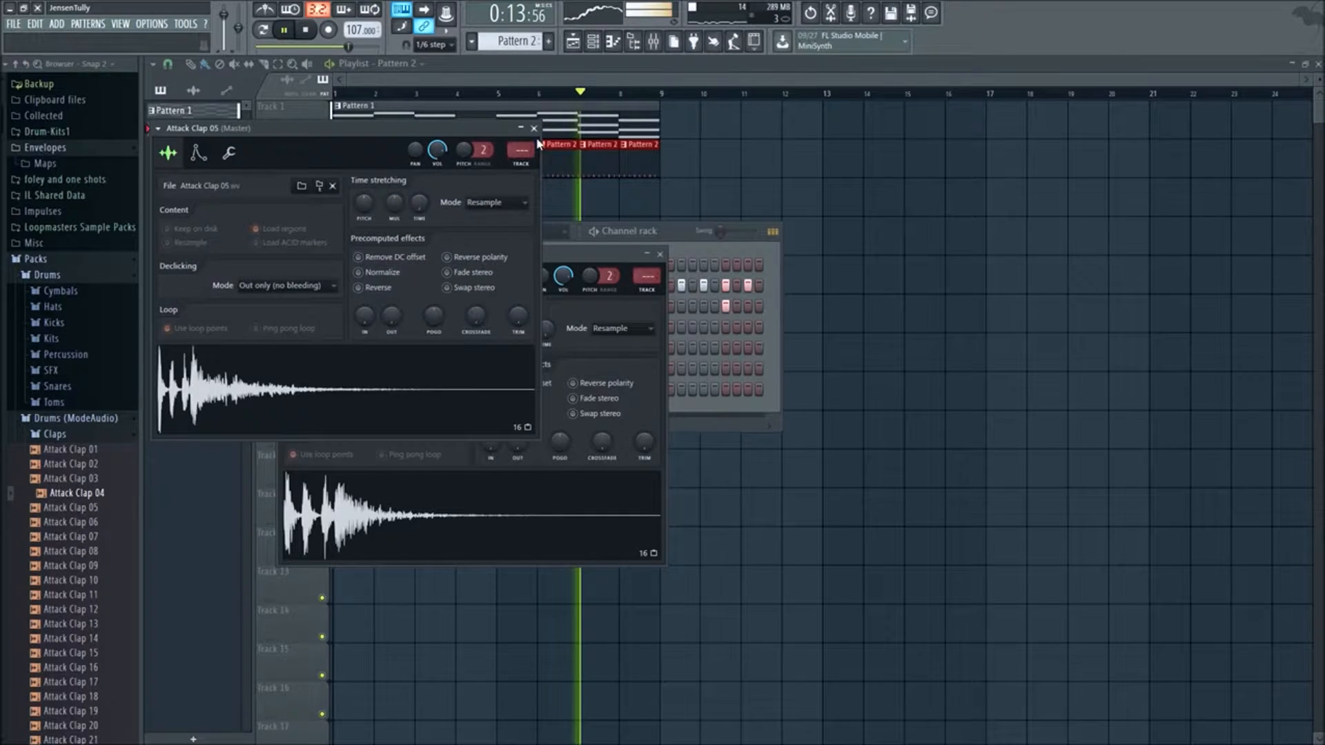
click(534, 129)
click(660, 254)
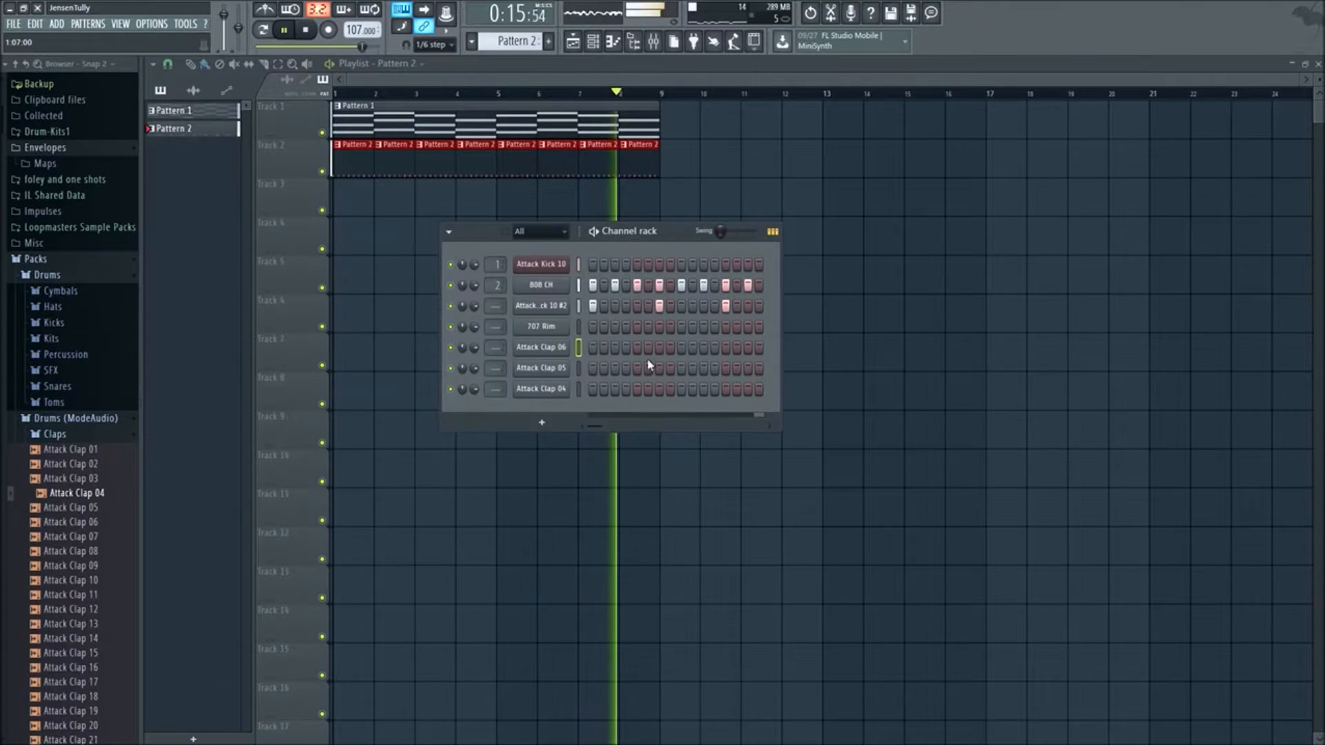
- Add a hit on step 9 of the Attack Clap 04, Attack Clap 05 and Attack Clap 06 channels
click(681, 389)
click(680, 368)
click(681, 347)
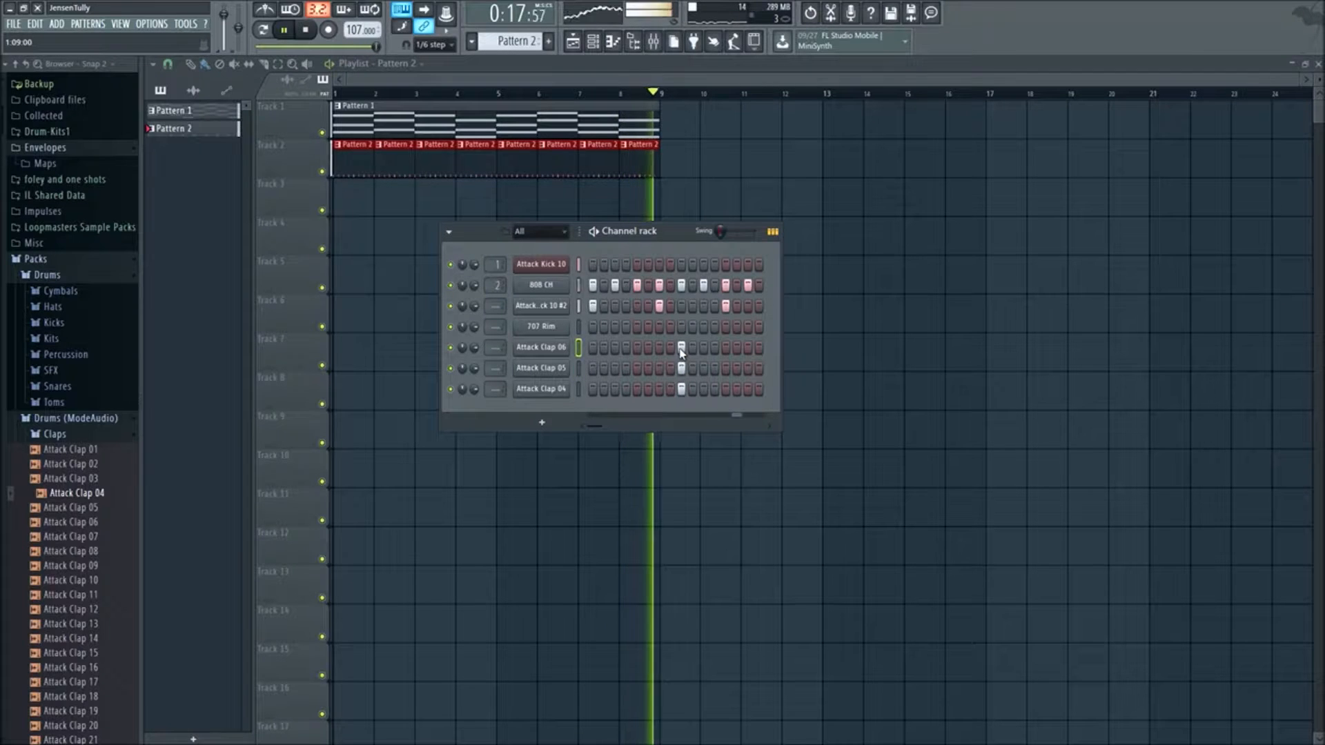
- Check the miscellaneous functions of the Attack Clap 06 channel, including its time settings
right_click(552, 357)
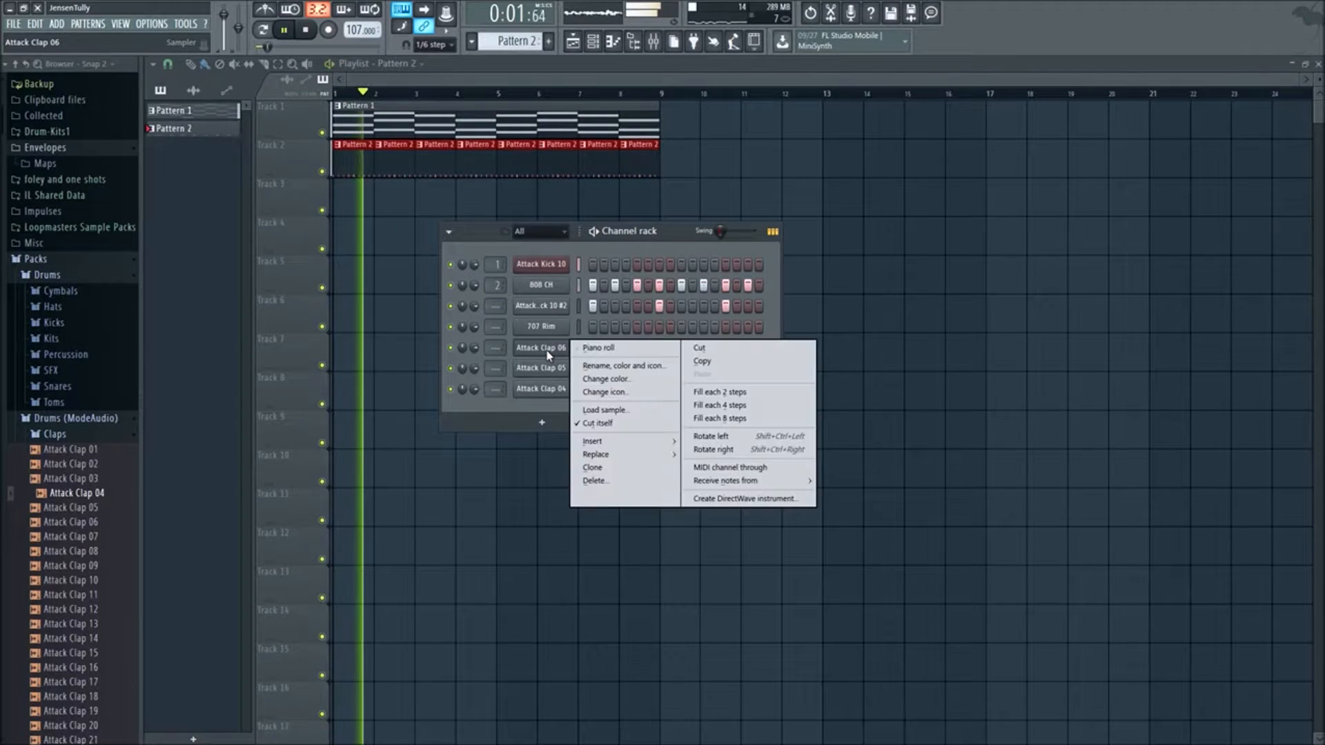
click(550, 351)
click(355, 279)
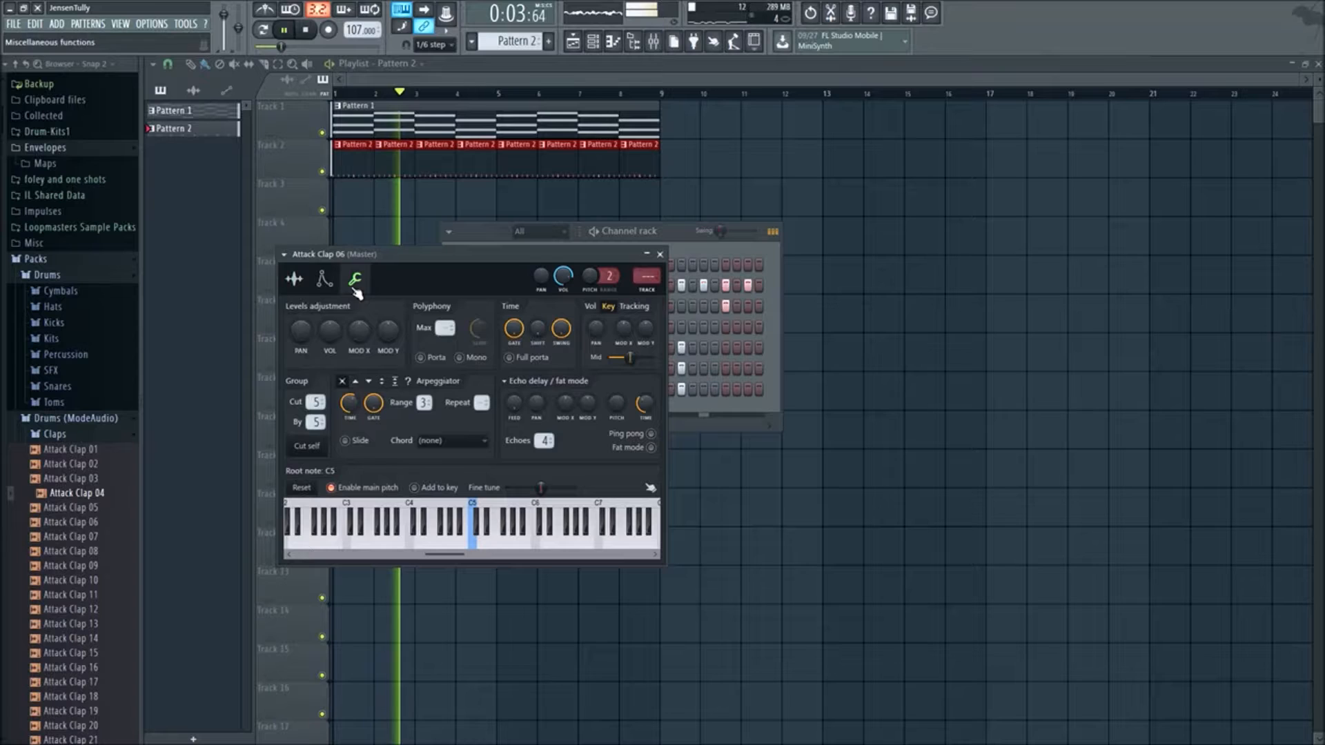
click(661, 255)
- Raise the time shift slightly on the Attack Clap 05 and Attack Clap 04 channels to stagger the layered claps
click(548, 369)
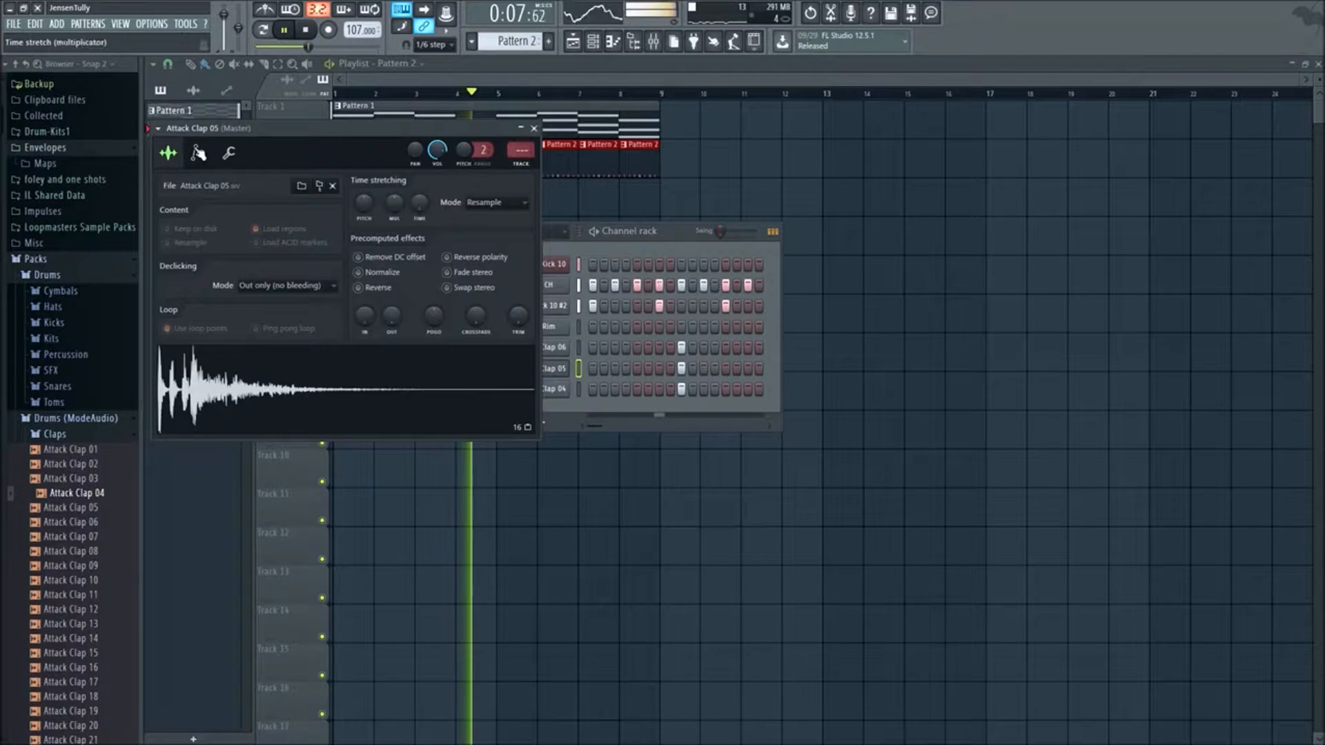
click(228, 153)
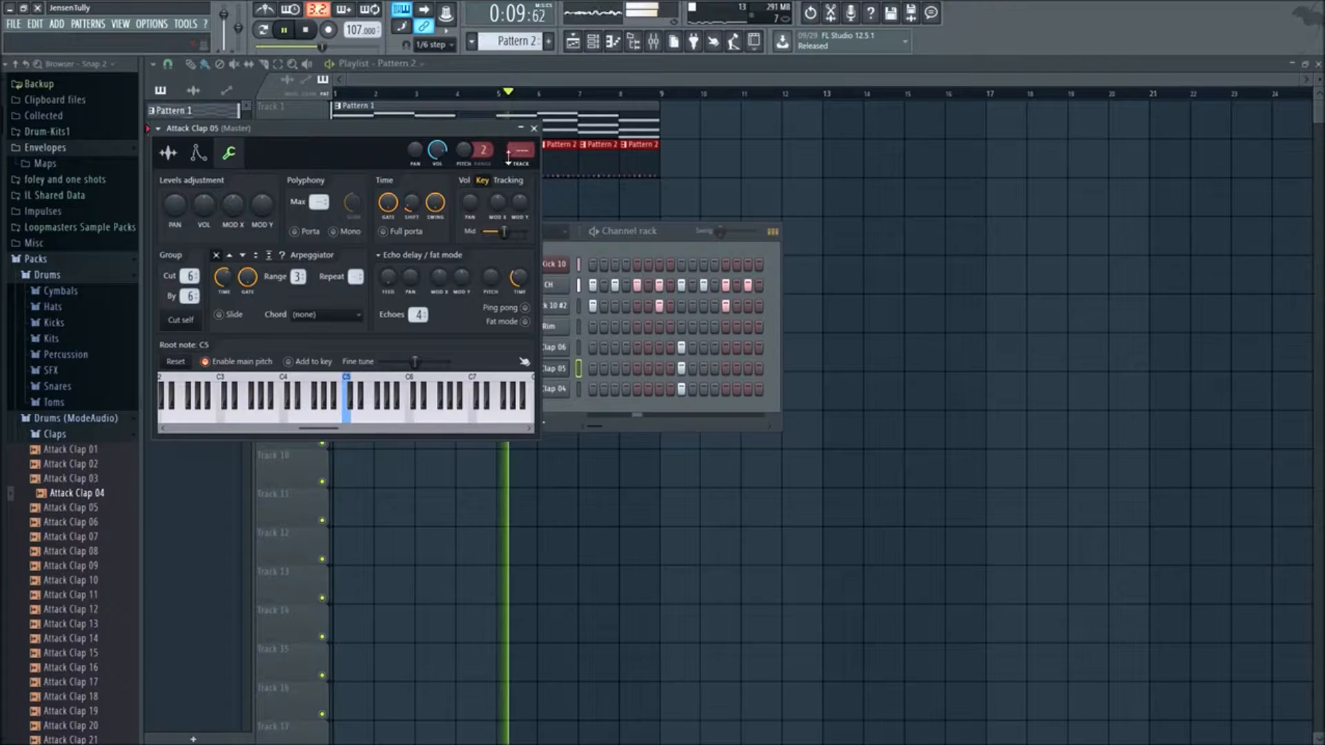
click(534, 129)
click(517, 390)
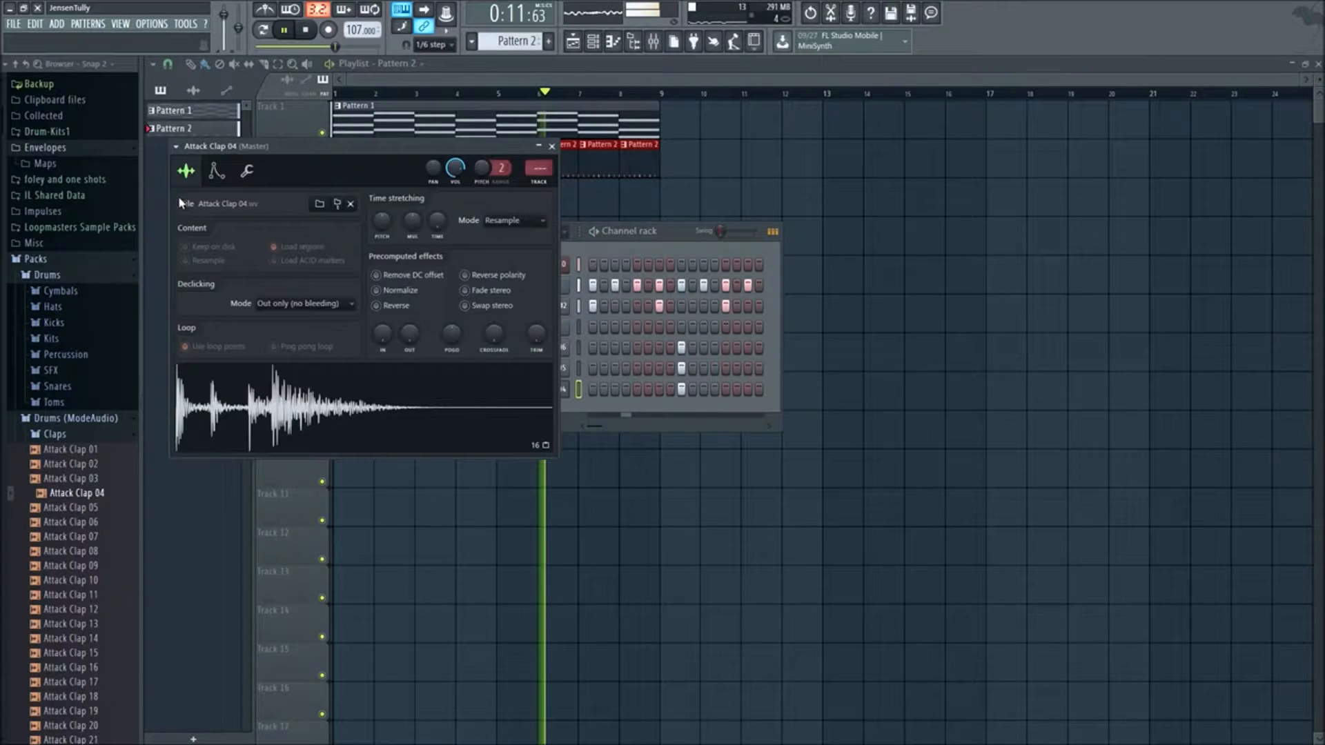
click(247, 170)
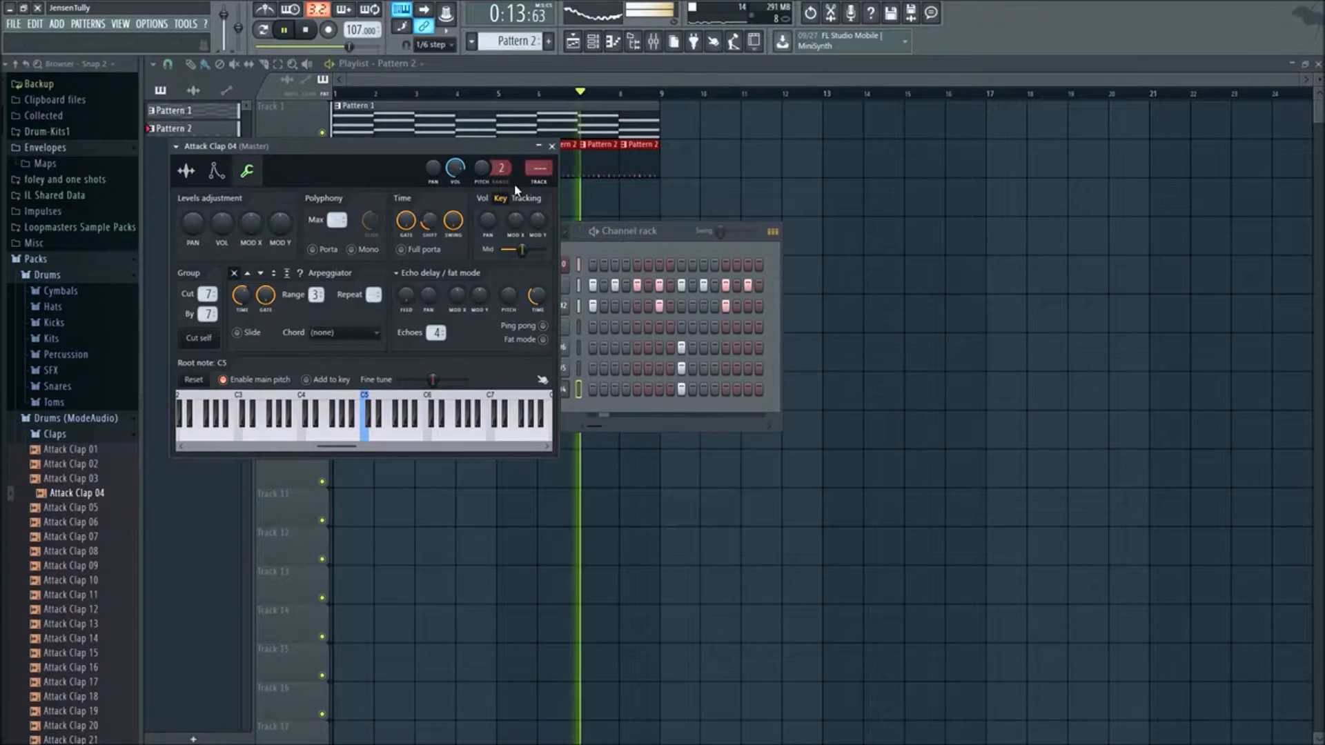
click(551, 146)
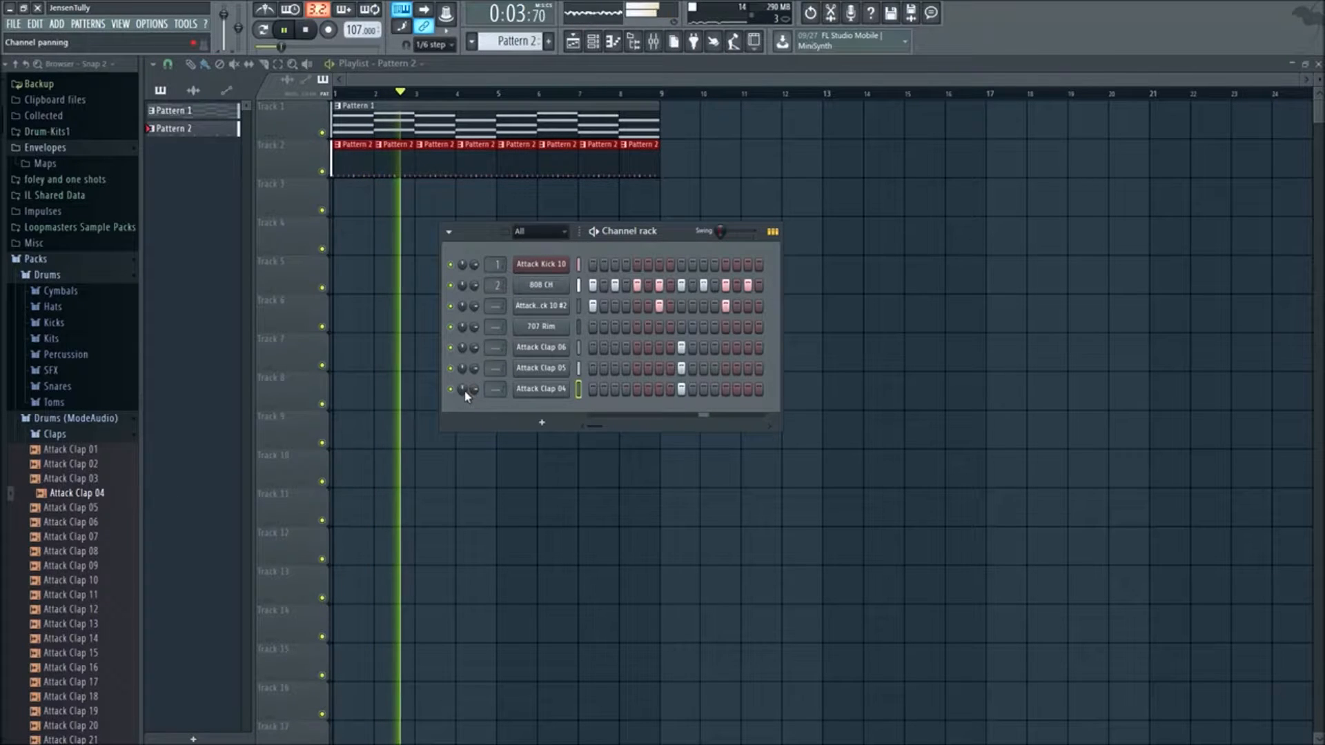
- Adjust the panning of the Attack Clap 04 and Attack Clap 05 channels to spread the layered claps
drag(463, 391, 463, 328)
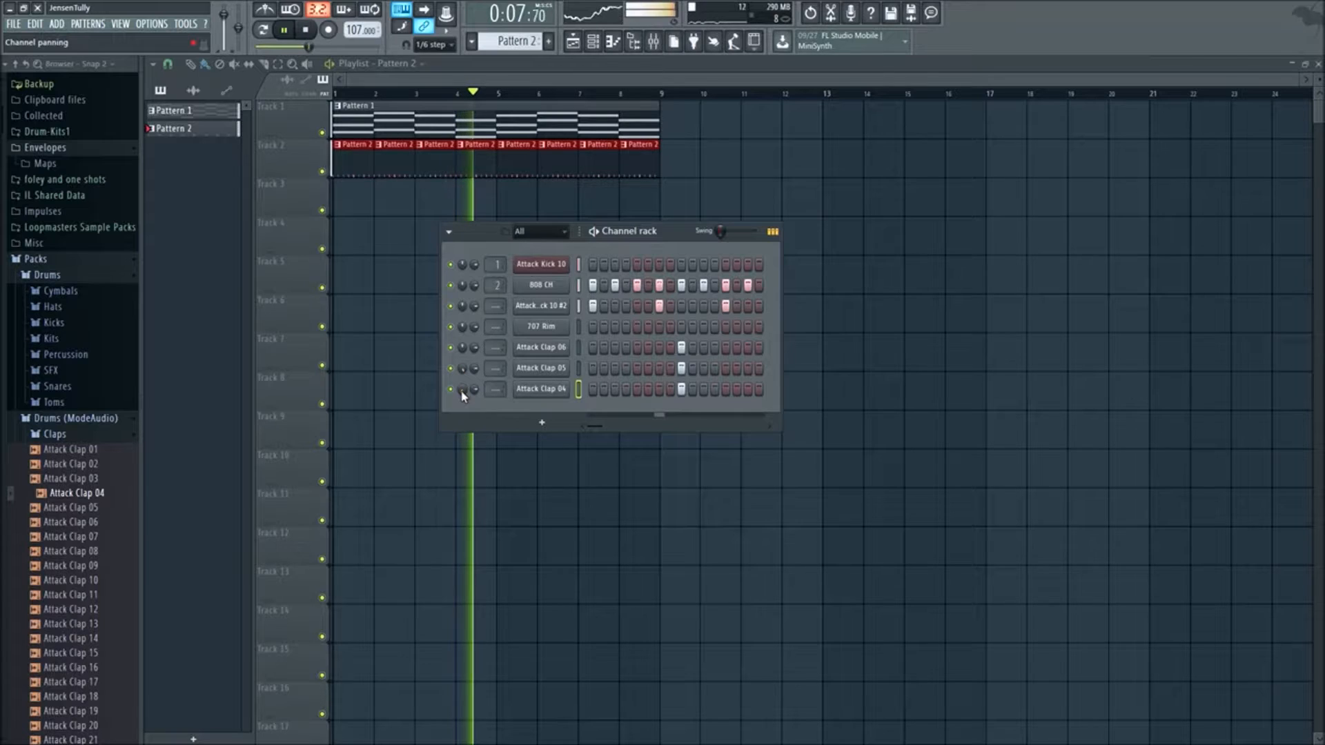
drag(462, 390, 464, 377)
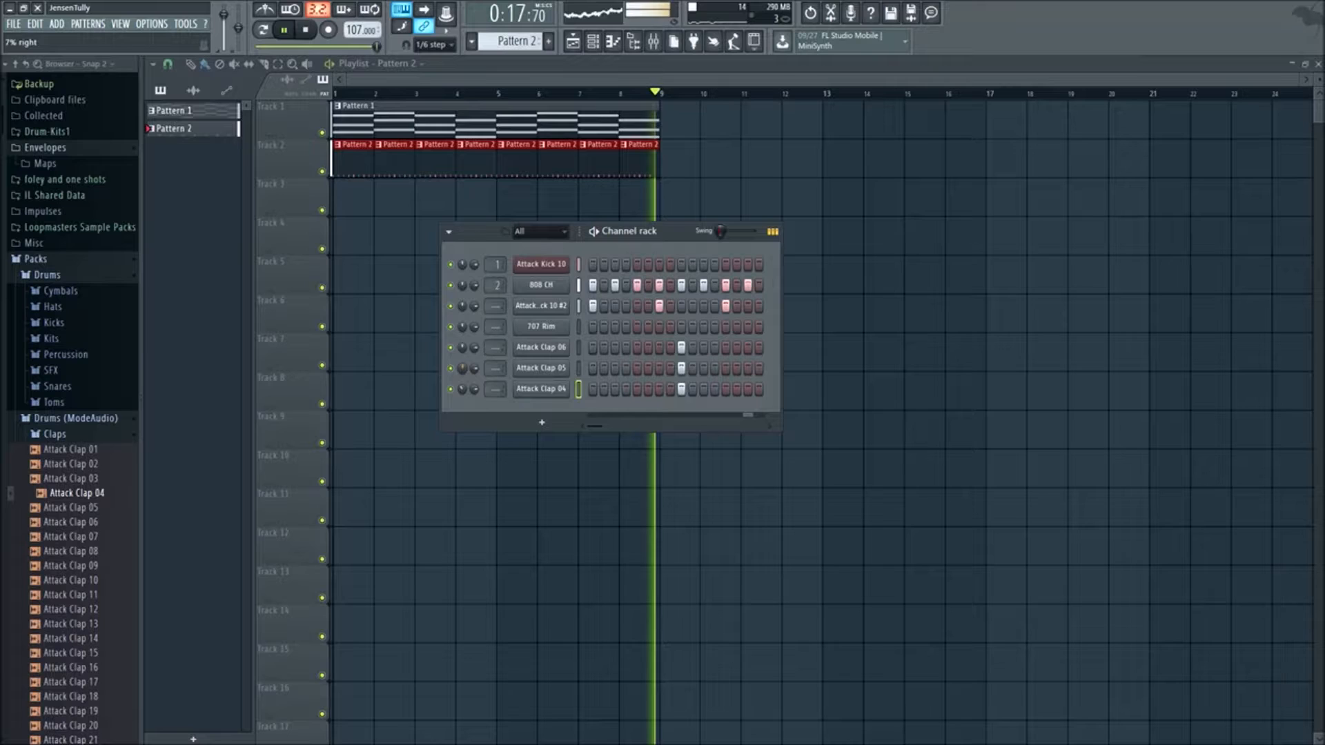
drag(467, 375, 465, 383)
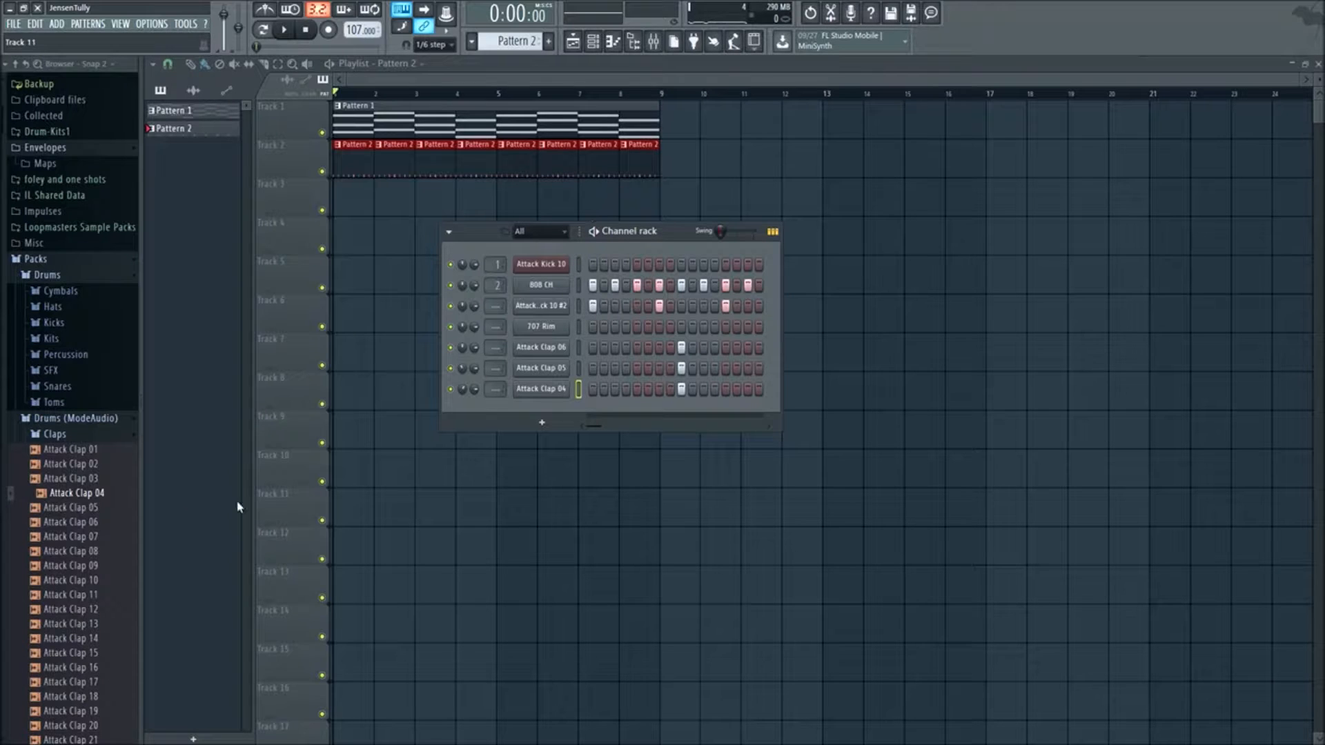
- Load the 707 Crash cymbal sample into a new channel during song playback and close its settings window
click(75, 295)
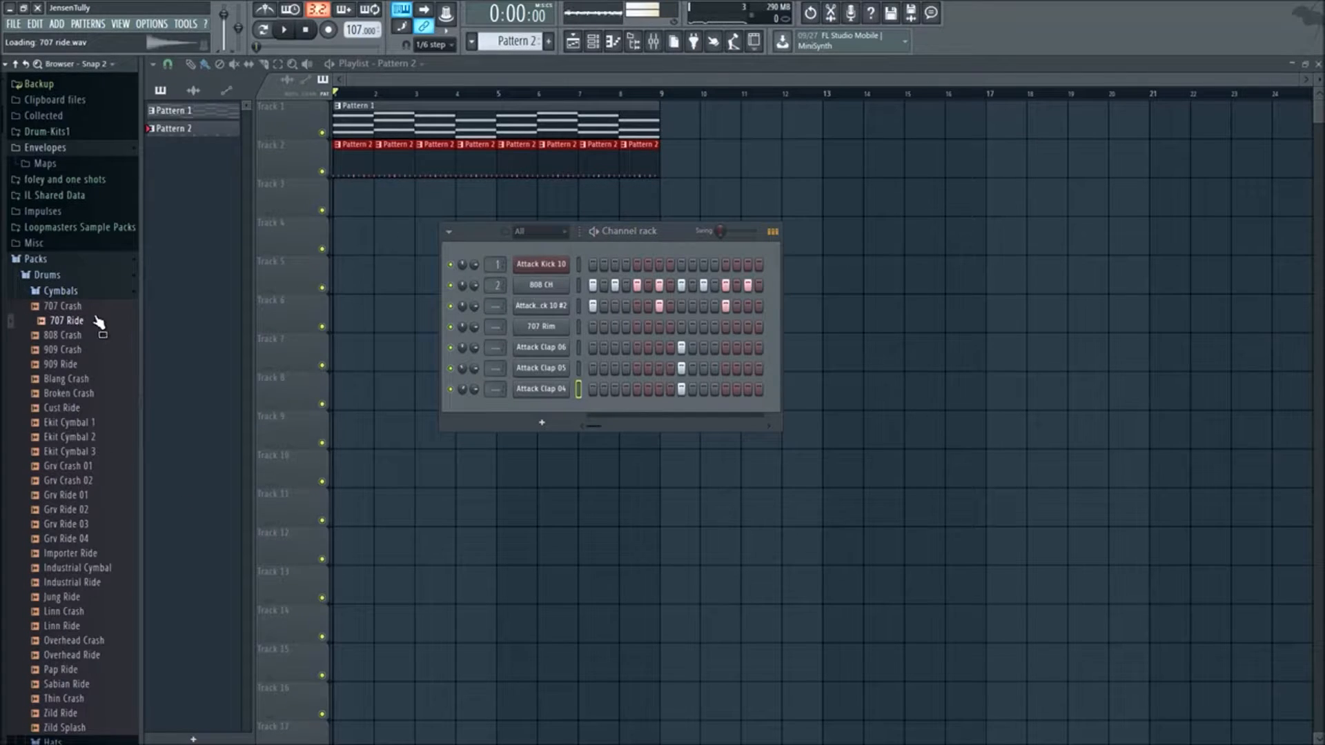
key(space)
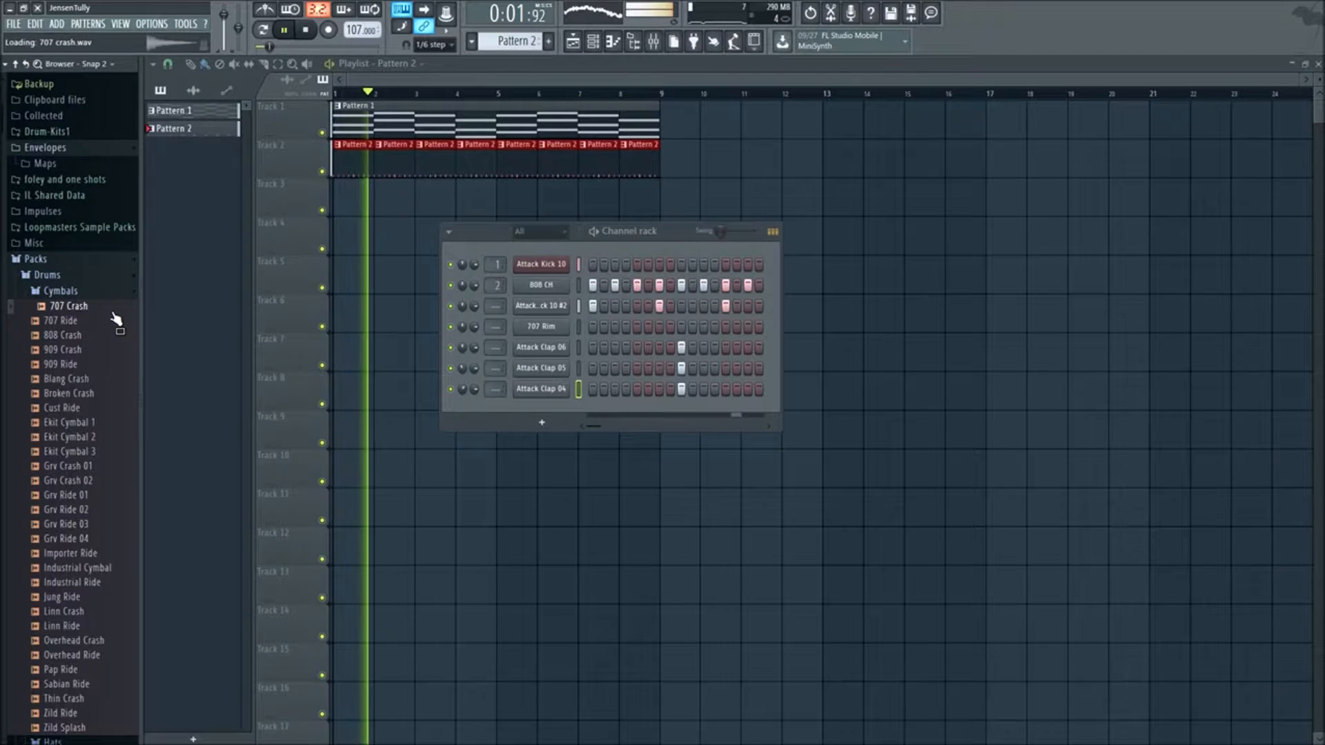
right_click(112, 311)
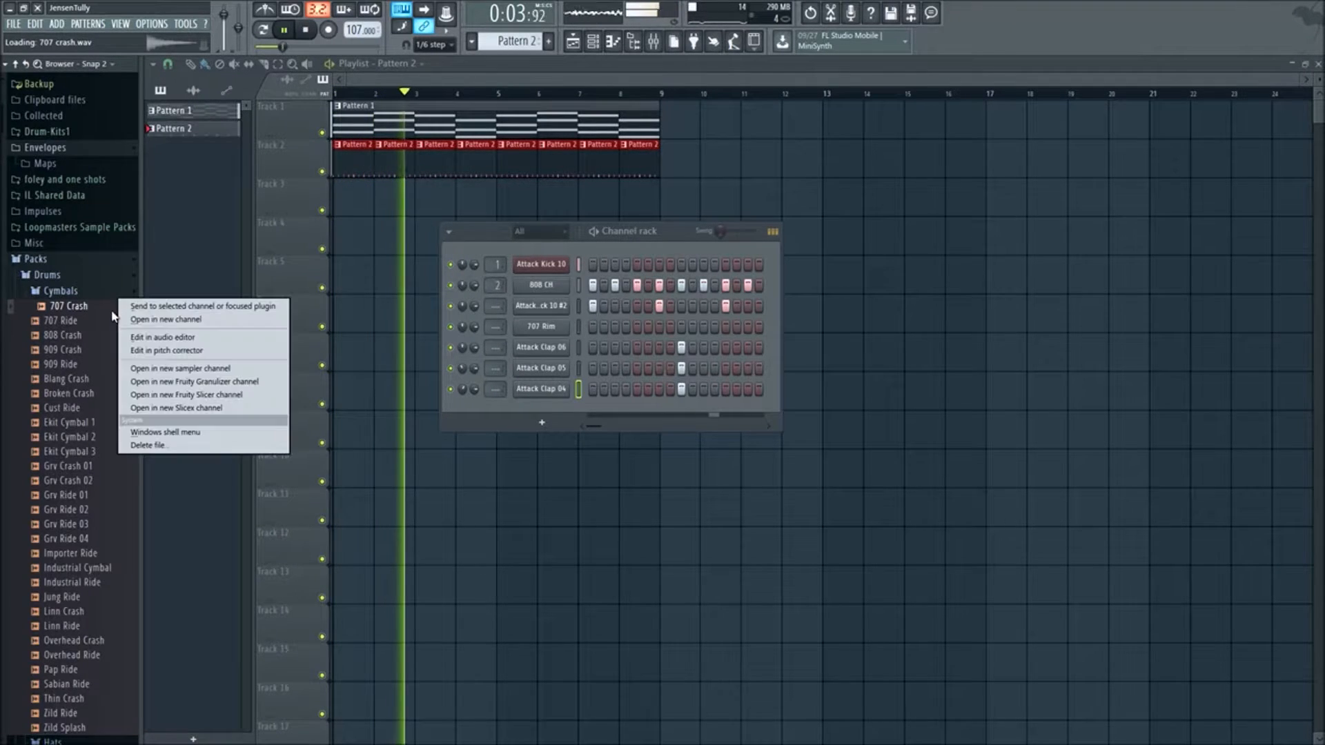
click(215, 319)
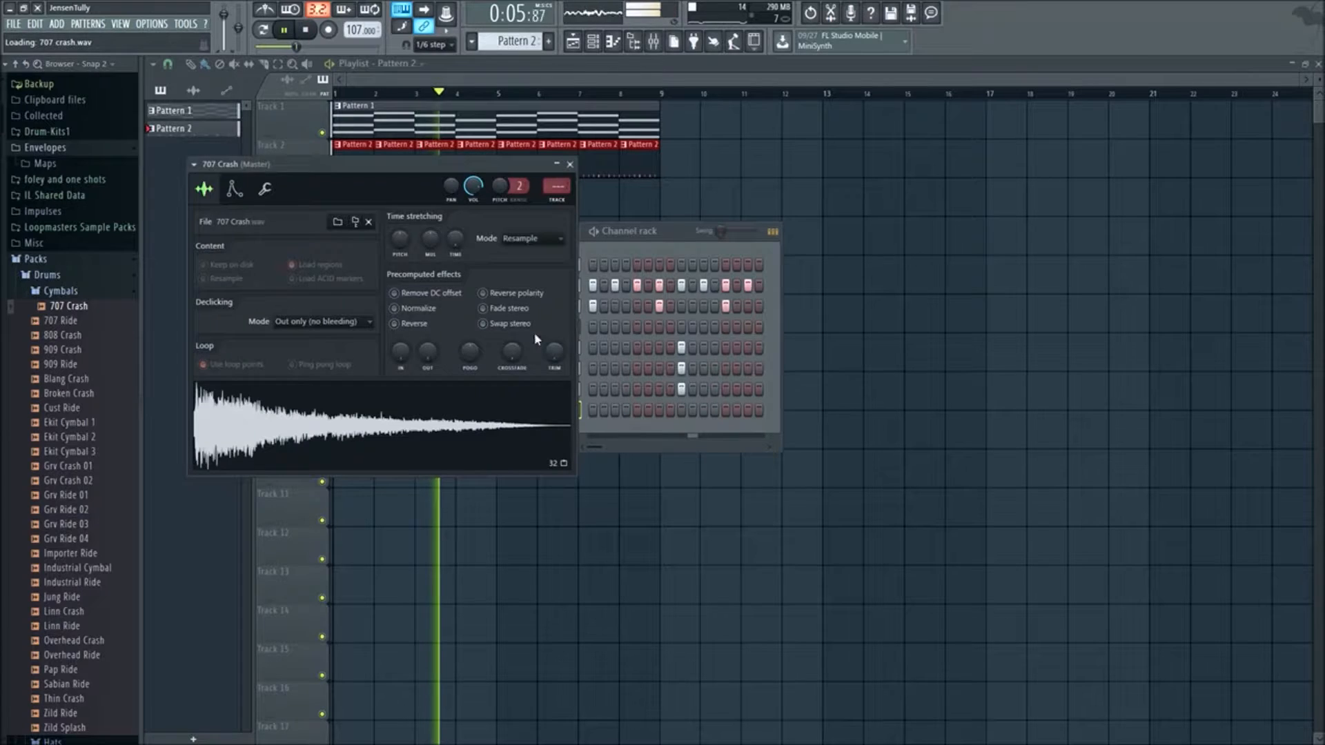
click(570, 165)
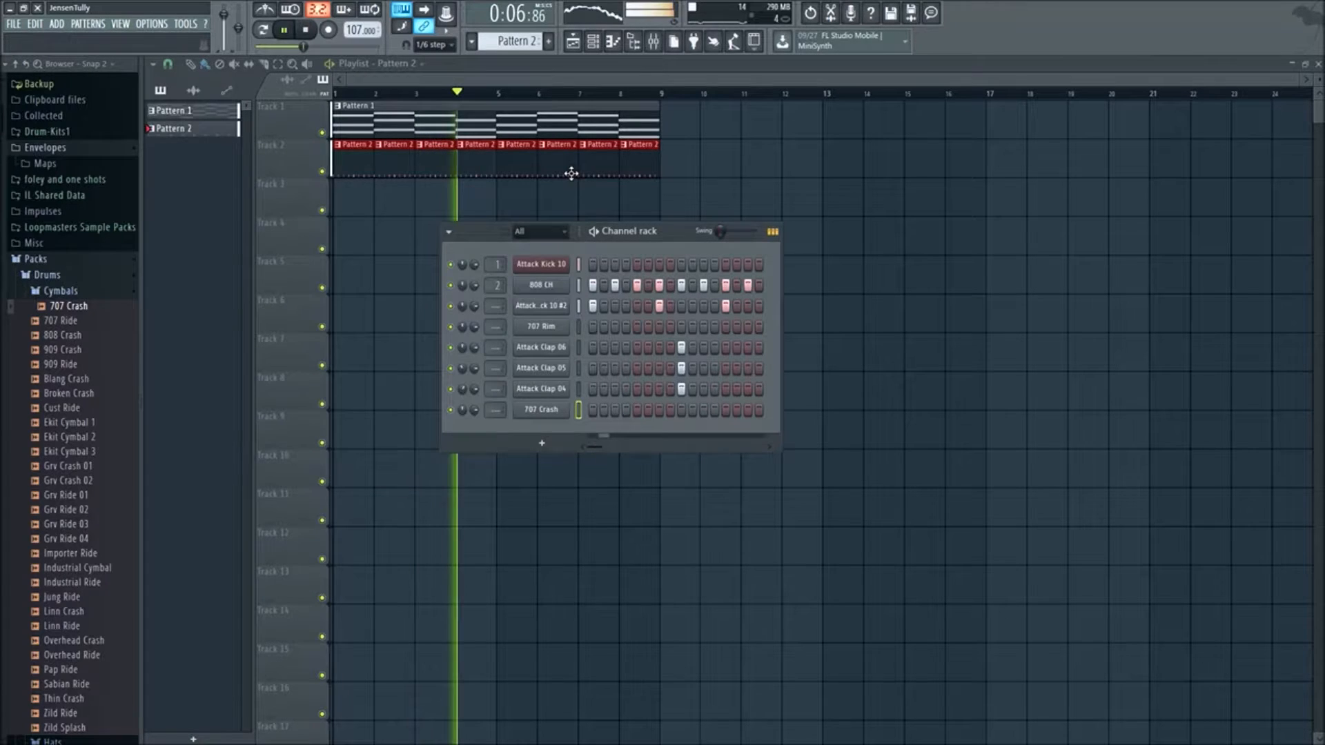
- Switch to the empty Pattern 3 and add a hit on step 1 of the 707 Crash channel
right_click(558, 410)
click(548, 422)
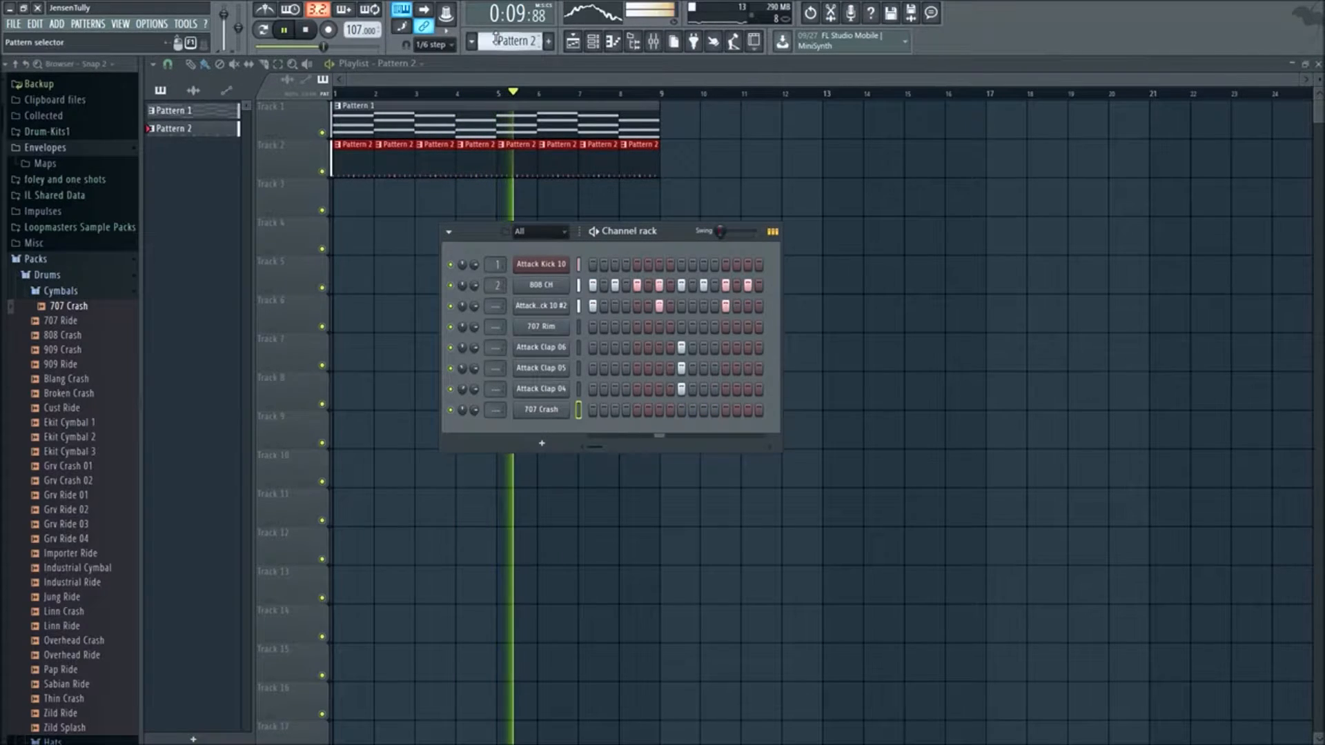
scroll(496, 38, up, 1)
click(590, 411)
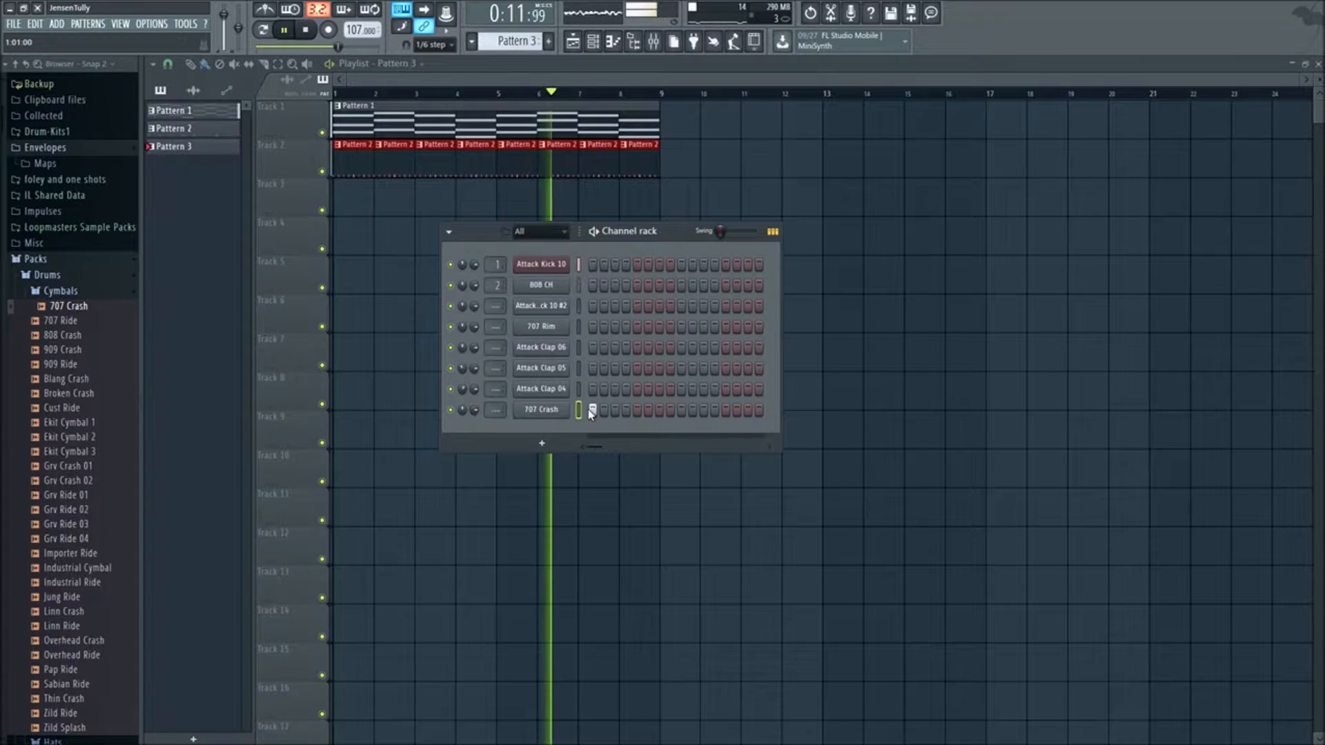
- Place Pattern 3 at bar 5 on Track 3 of the playlist and play the song from that bar
click(516, 198)
key(space)
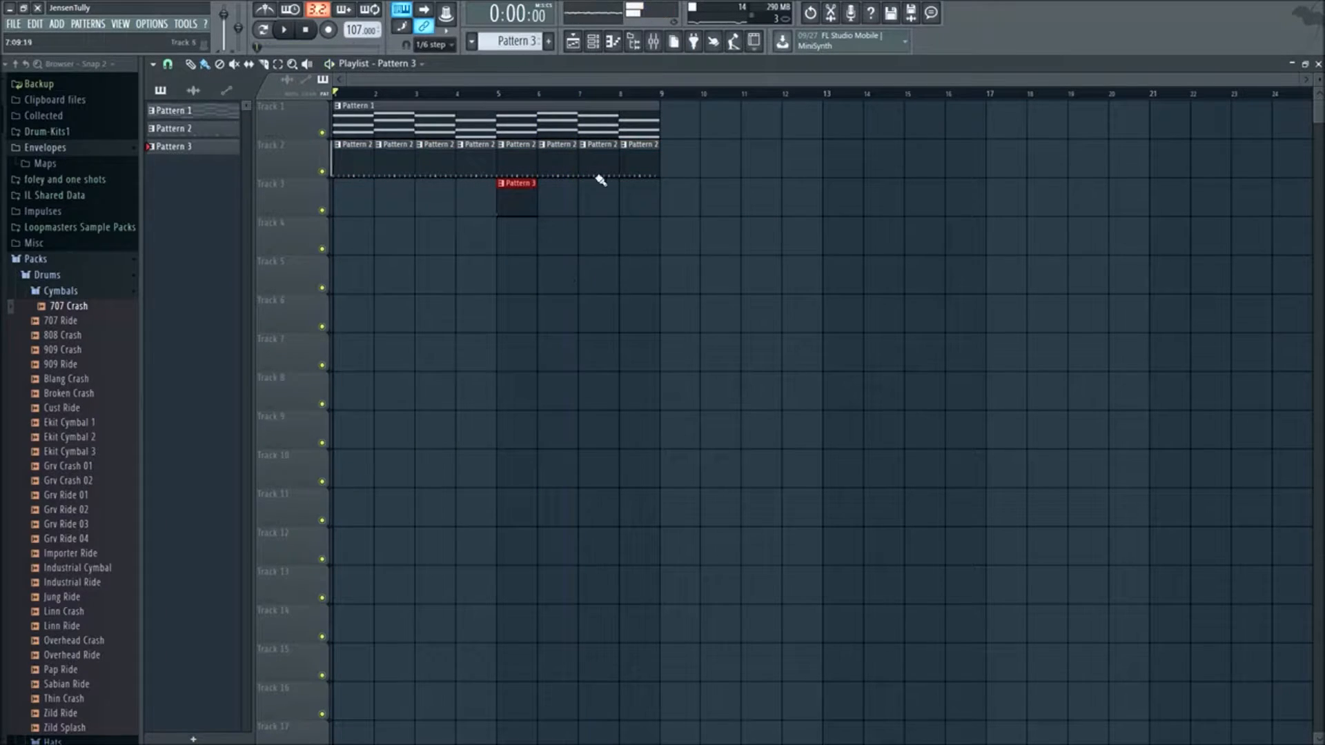
drag(484, 94, 496, 95)
key(space)
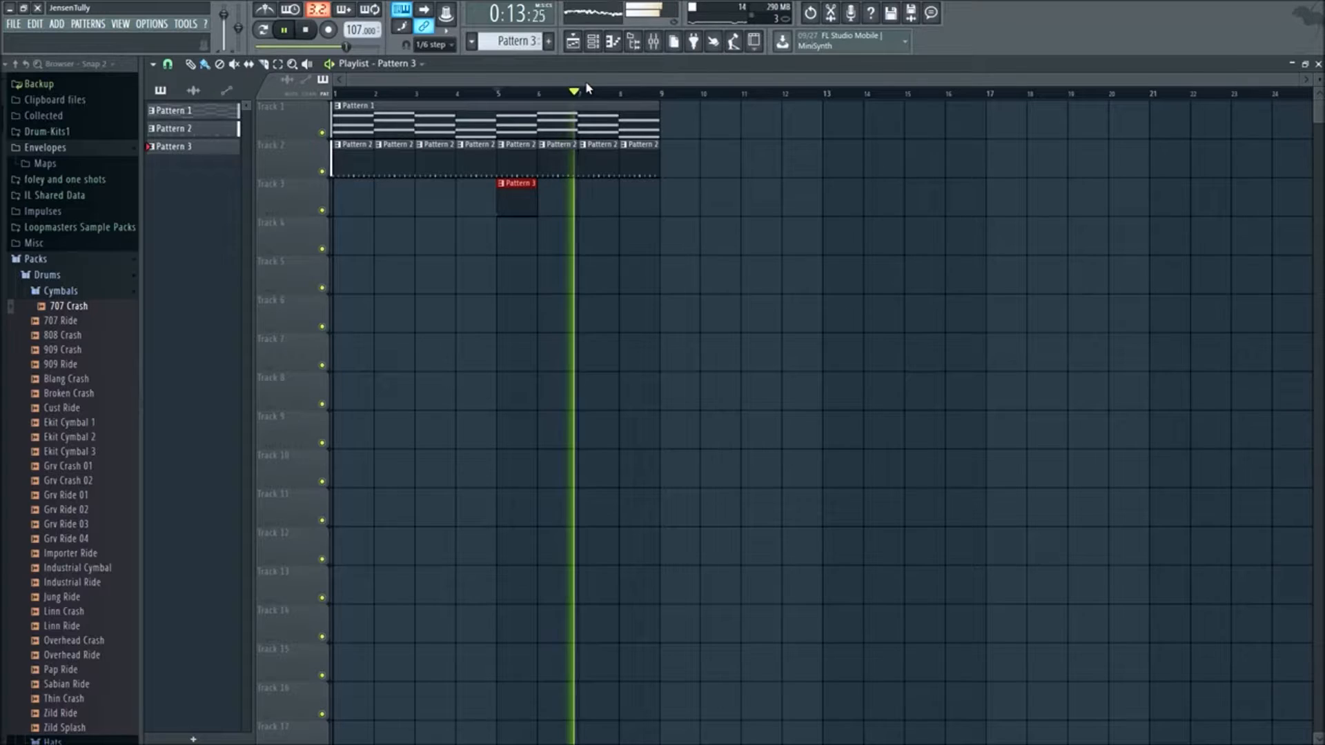
key(space)
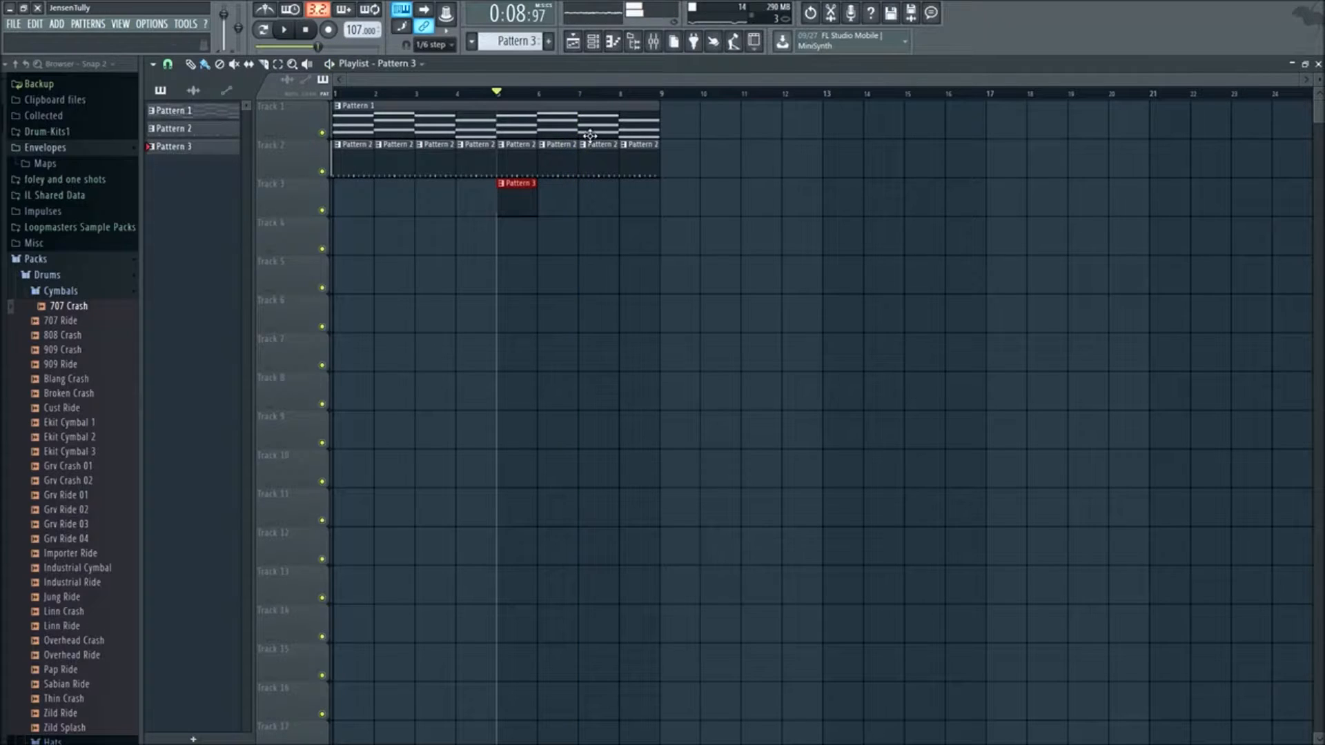
- Rename Pattern 1 as Chords and colour it blue-violet
right_click(225, 118)
click(272, 181)
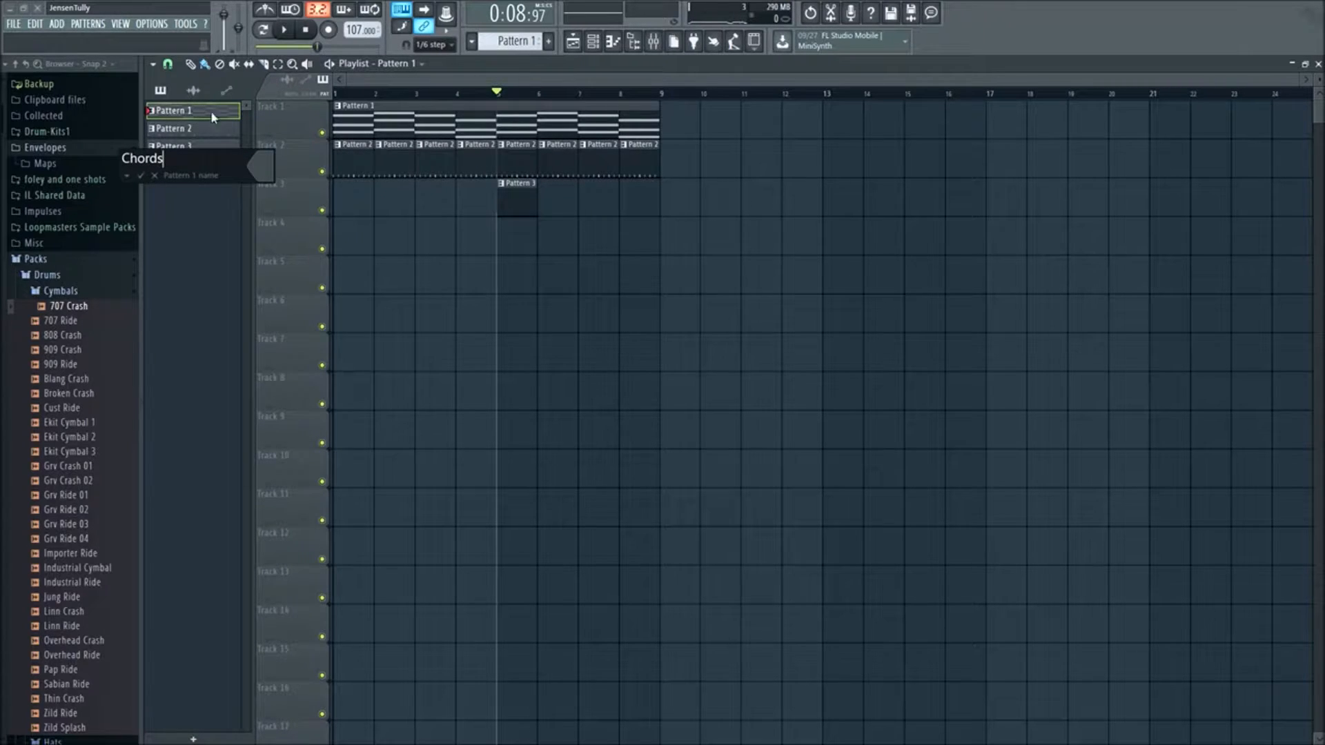
click(266, 175)
click(374, 169)
key(Return)
- Rename Pattern 2 as Drums and colour it yellow
right_click(158, 130)
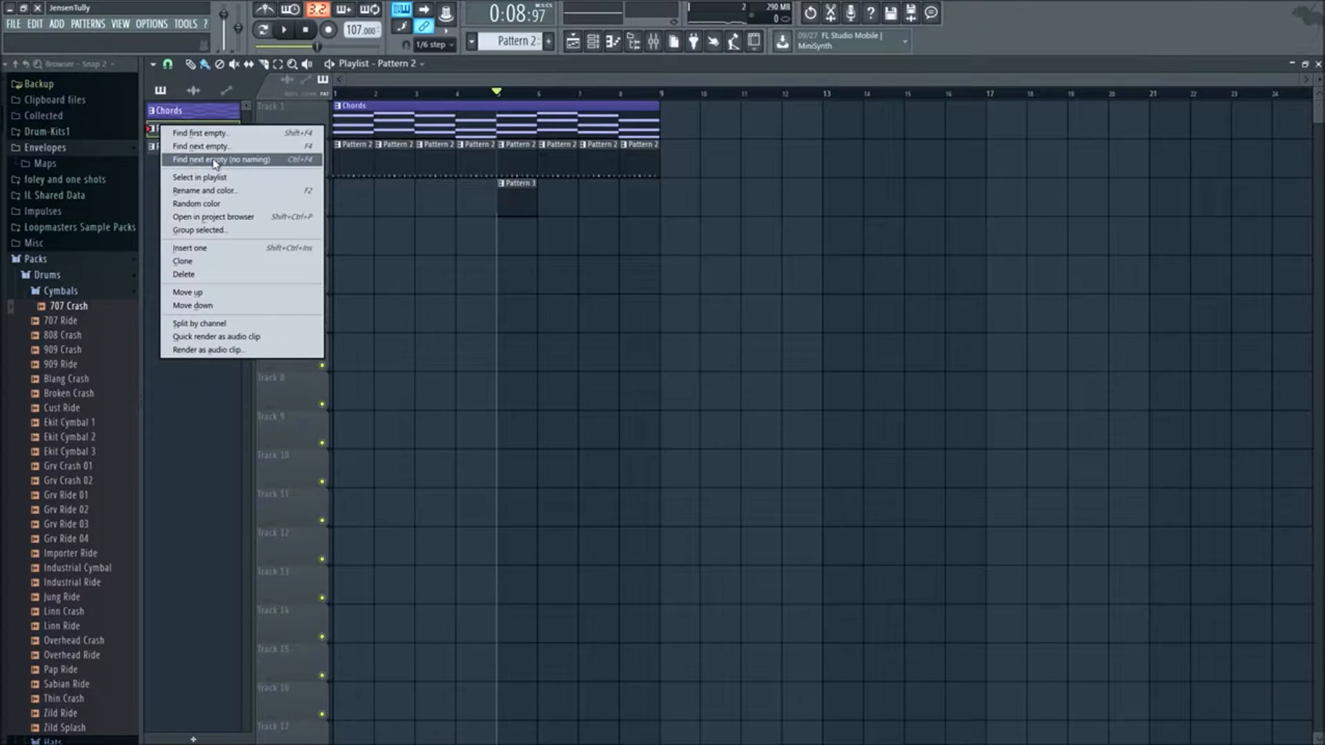
click(227, 192)
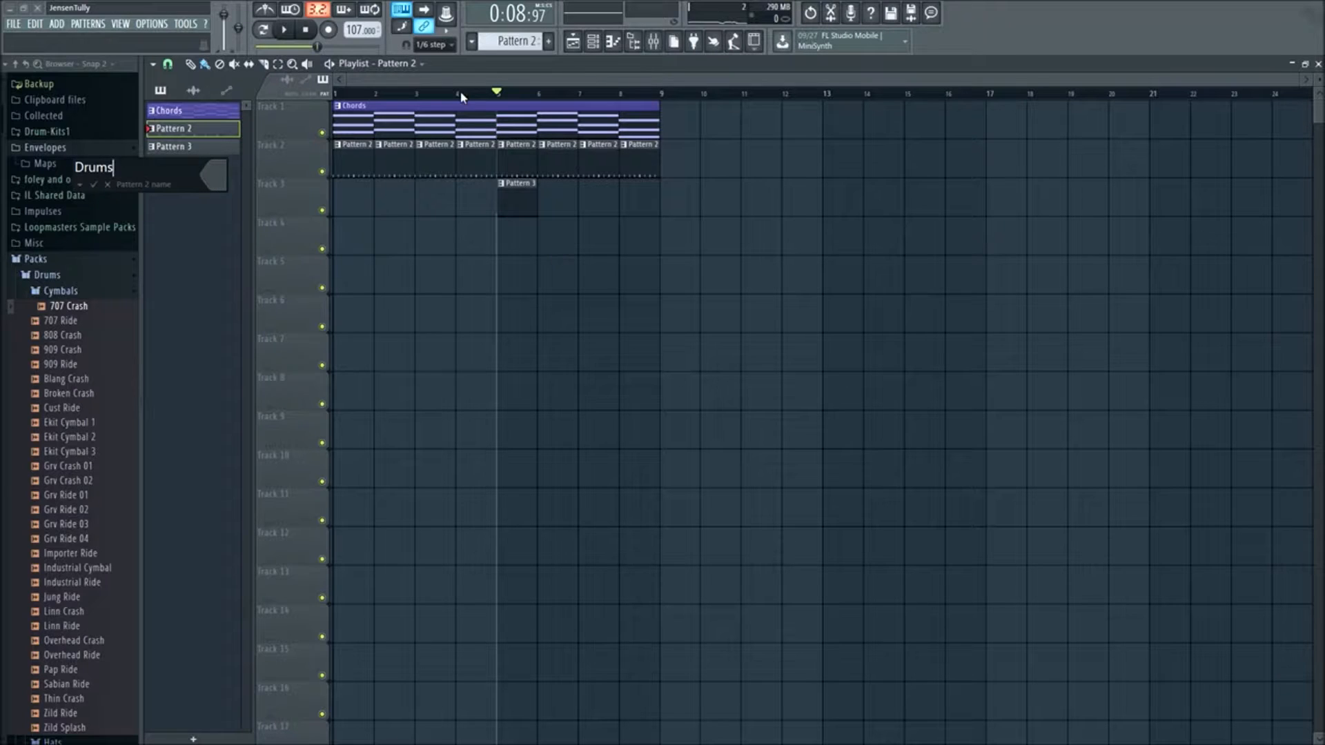
click(225, 177)
click(428, 170)
key(Return)
- Rename Pattern 3 as Cymbal and colour it pink
right_click(195, 151)
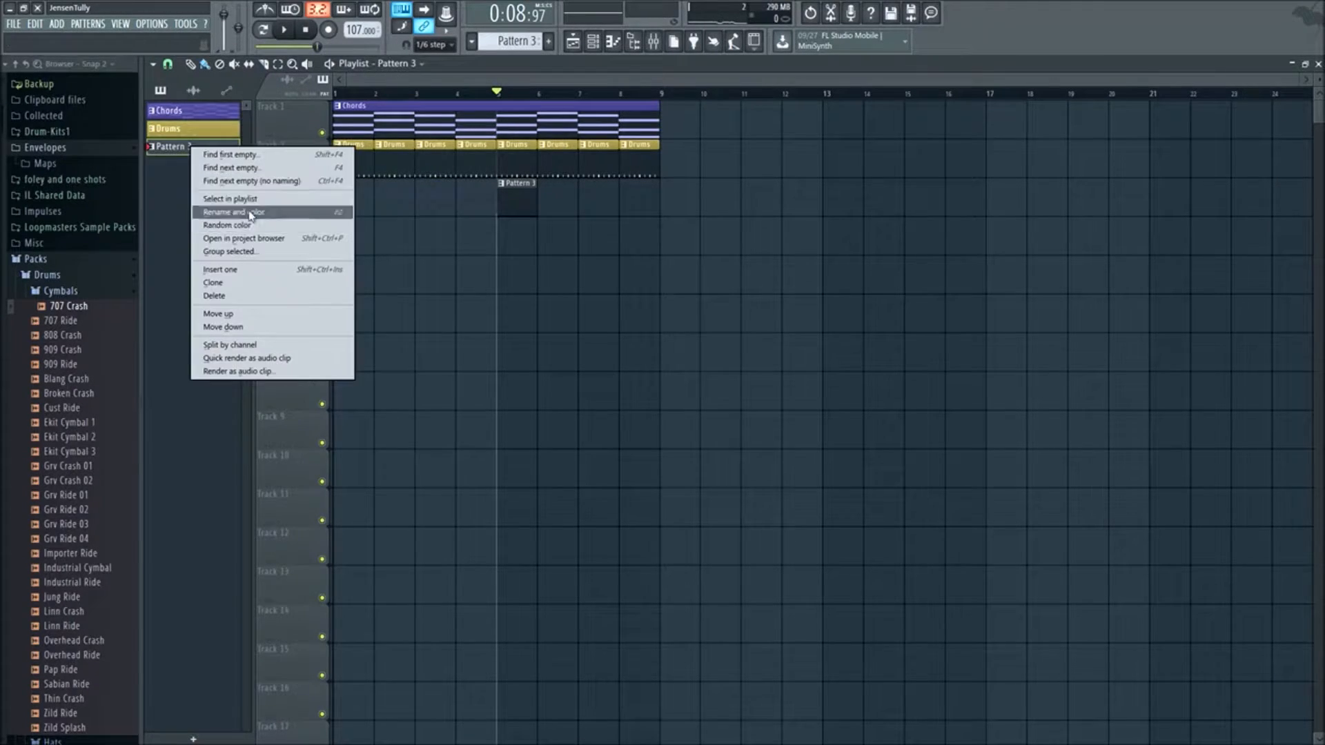
click(323, 218)
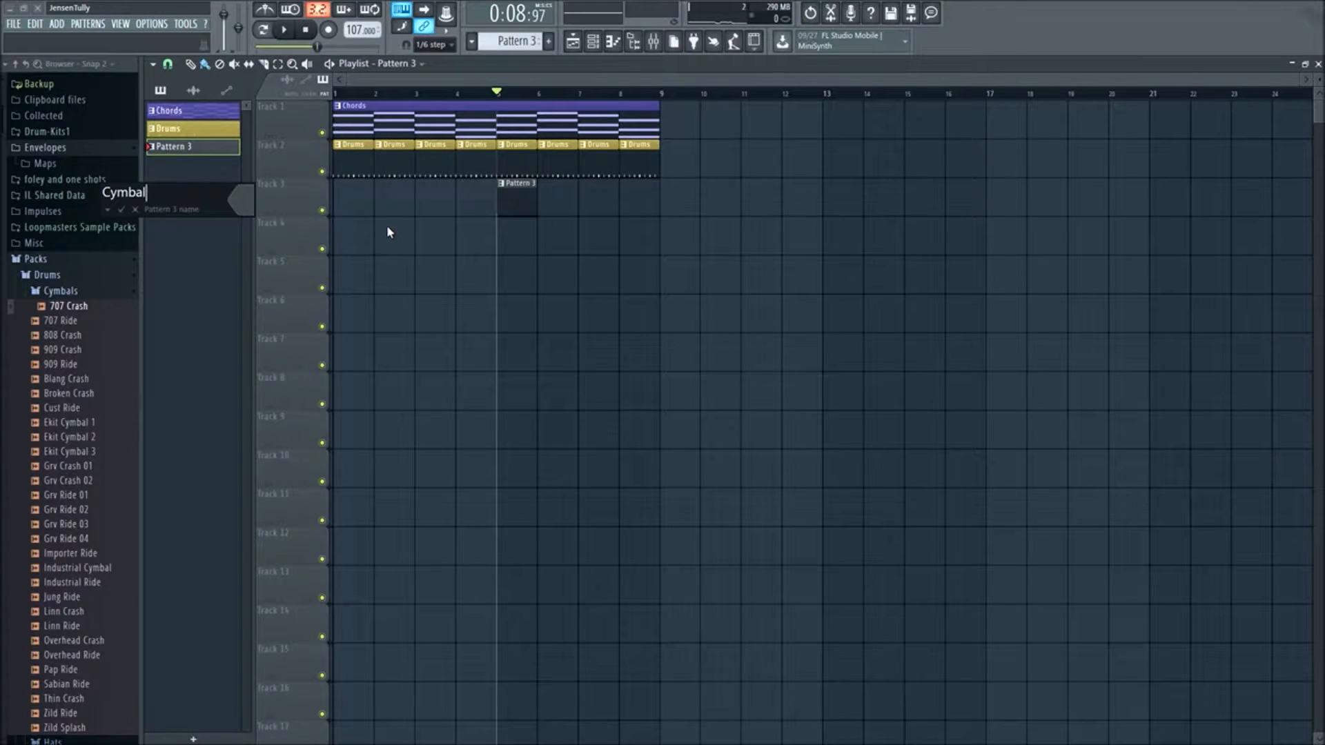
click(235, 201)
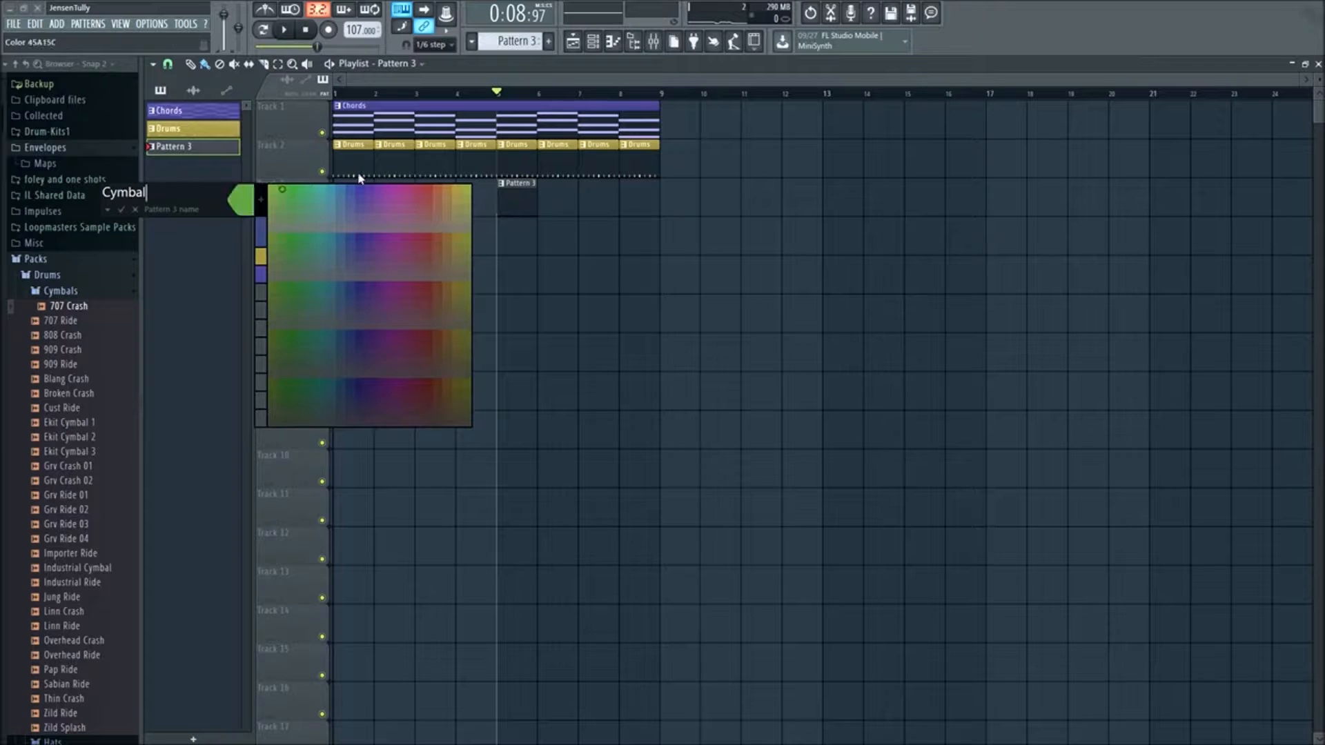
click(395, 199)
key(Return)
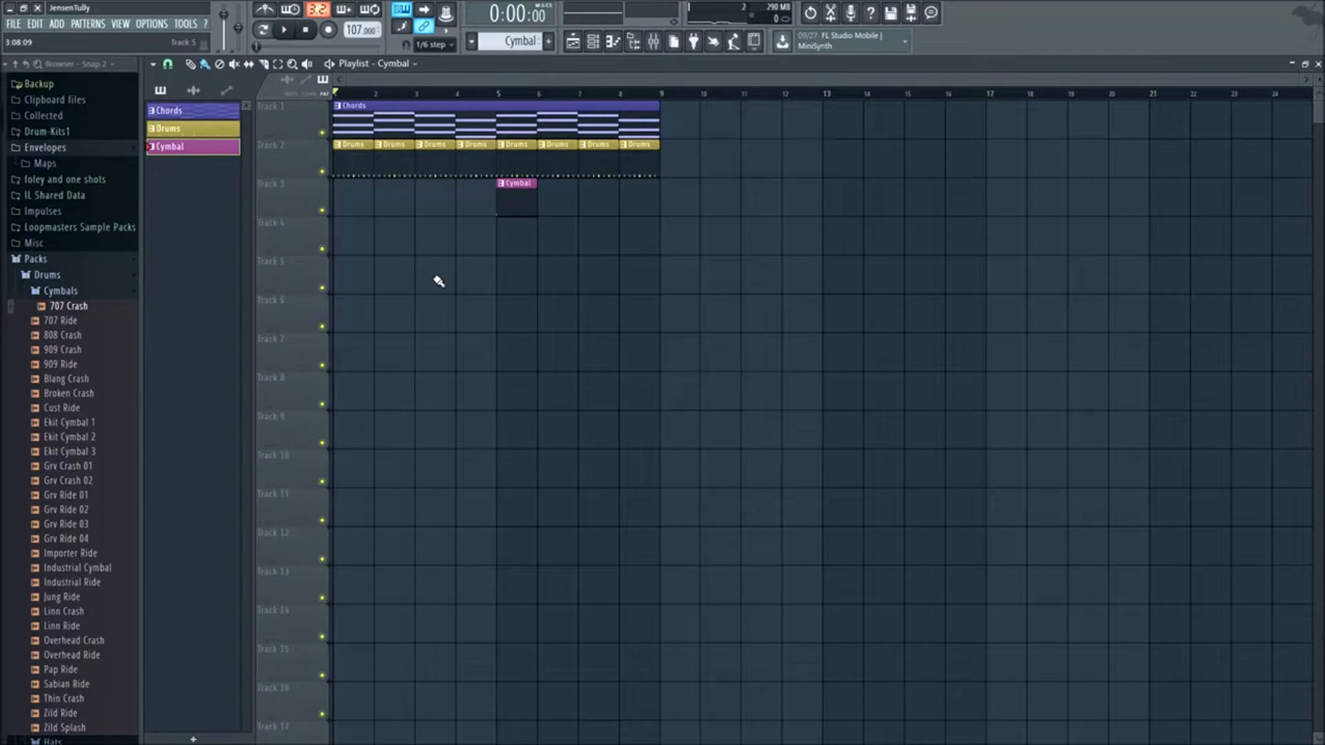
- Add a new GMS synthesizer channel to the channel rack
key(space)
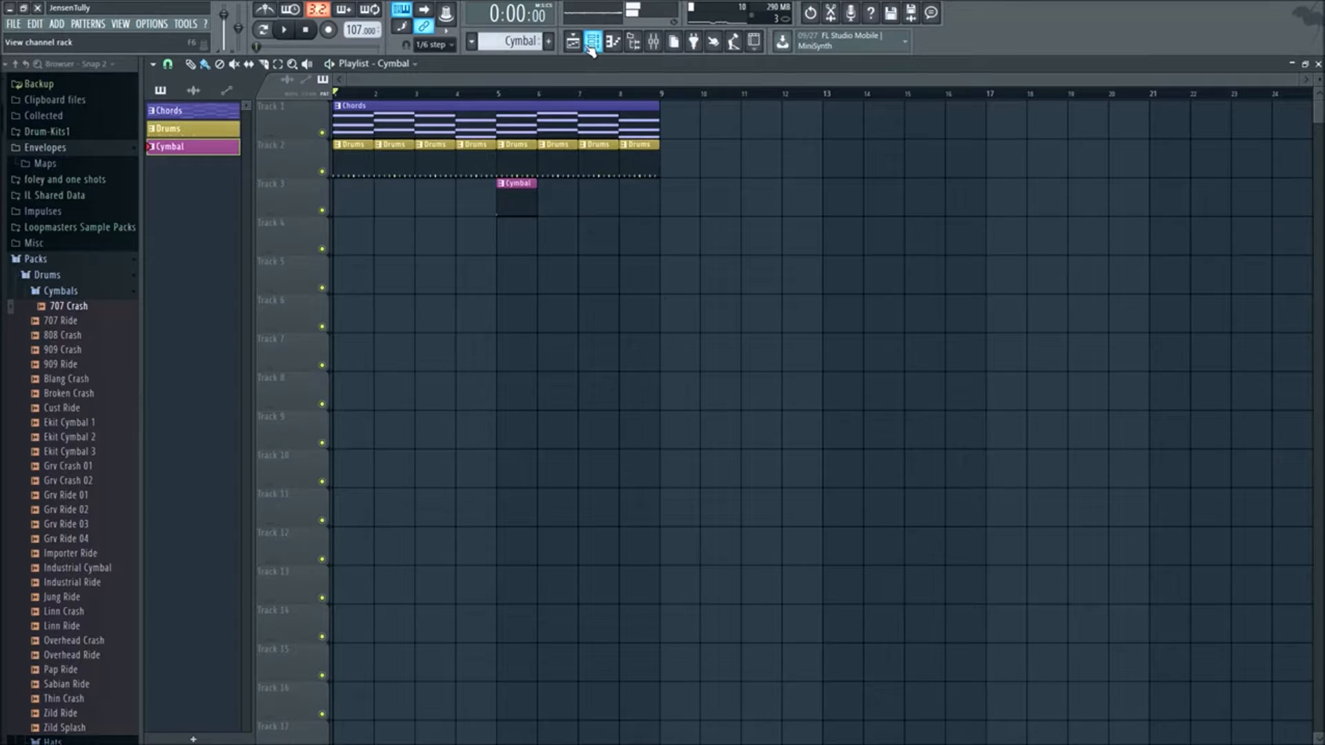
click(594, 46)
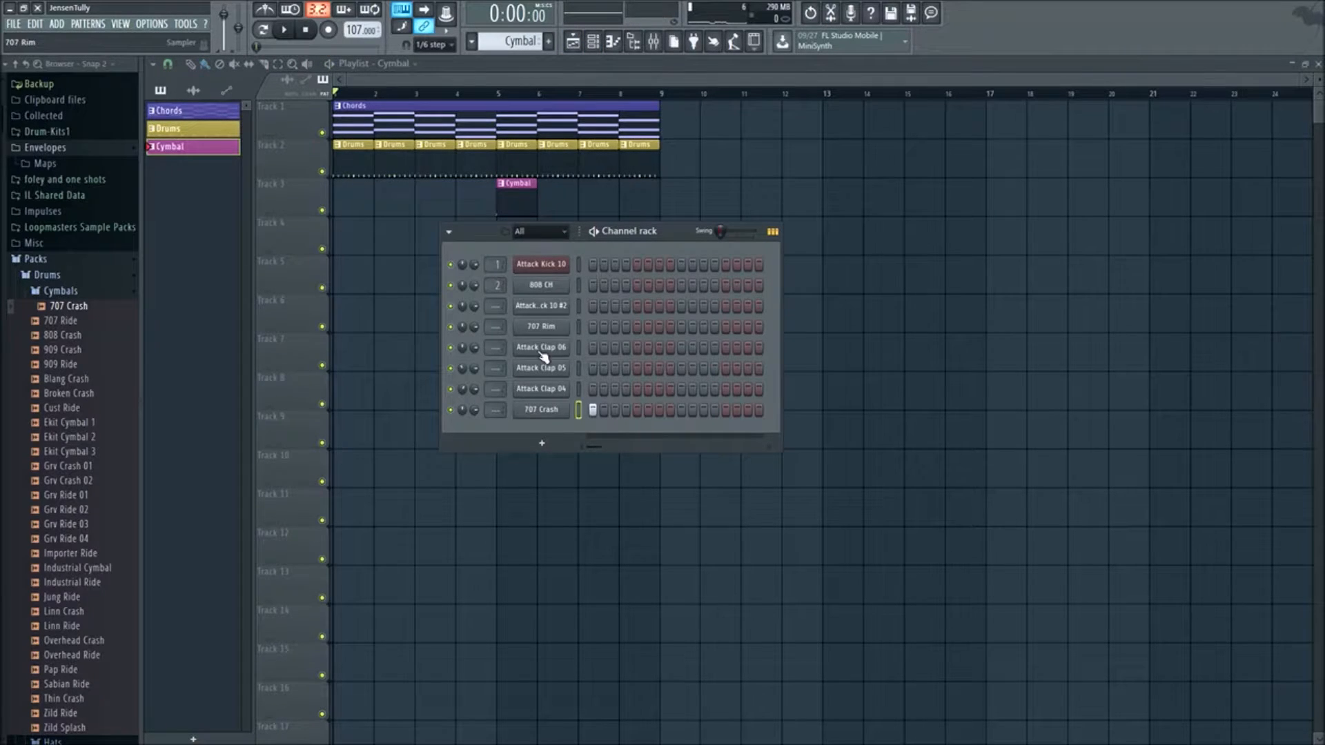
click(531, 438)
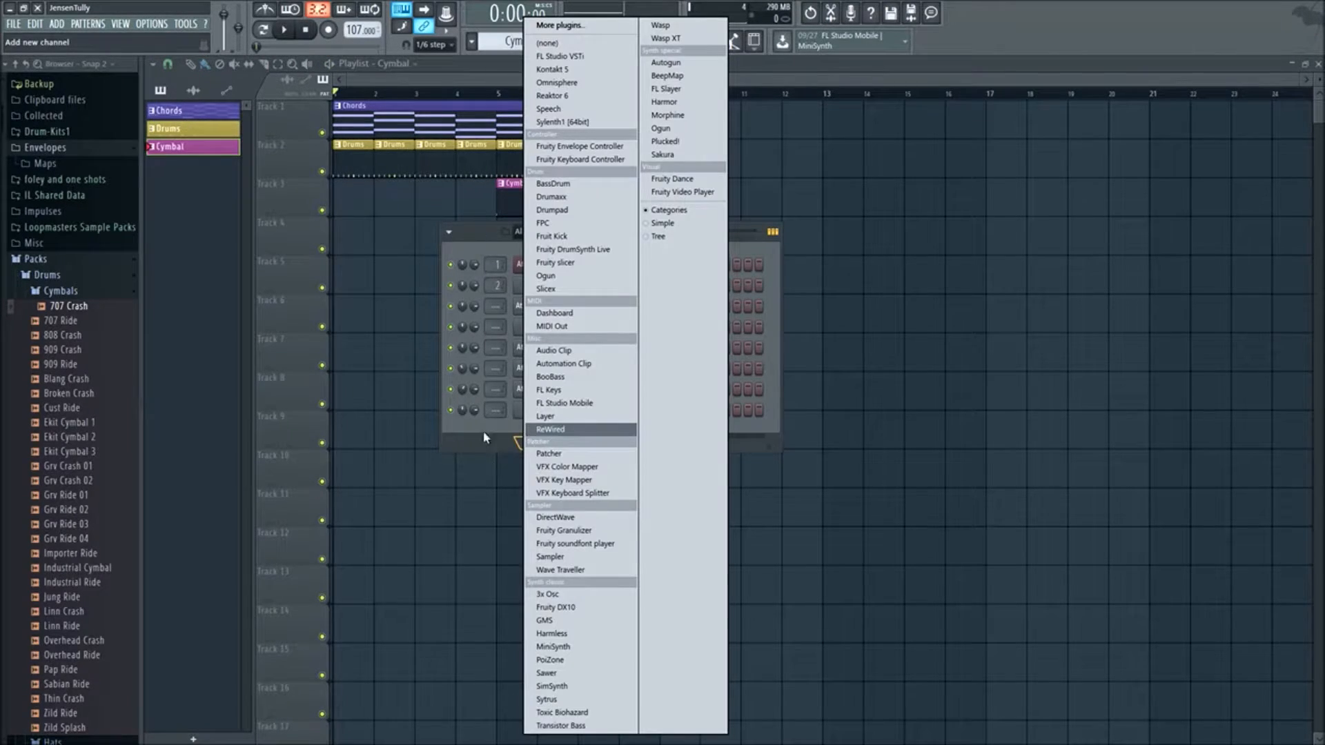
click(483, 432)
click(556, 443)
click(557, 621)
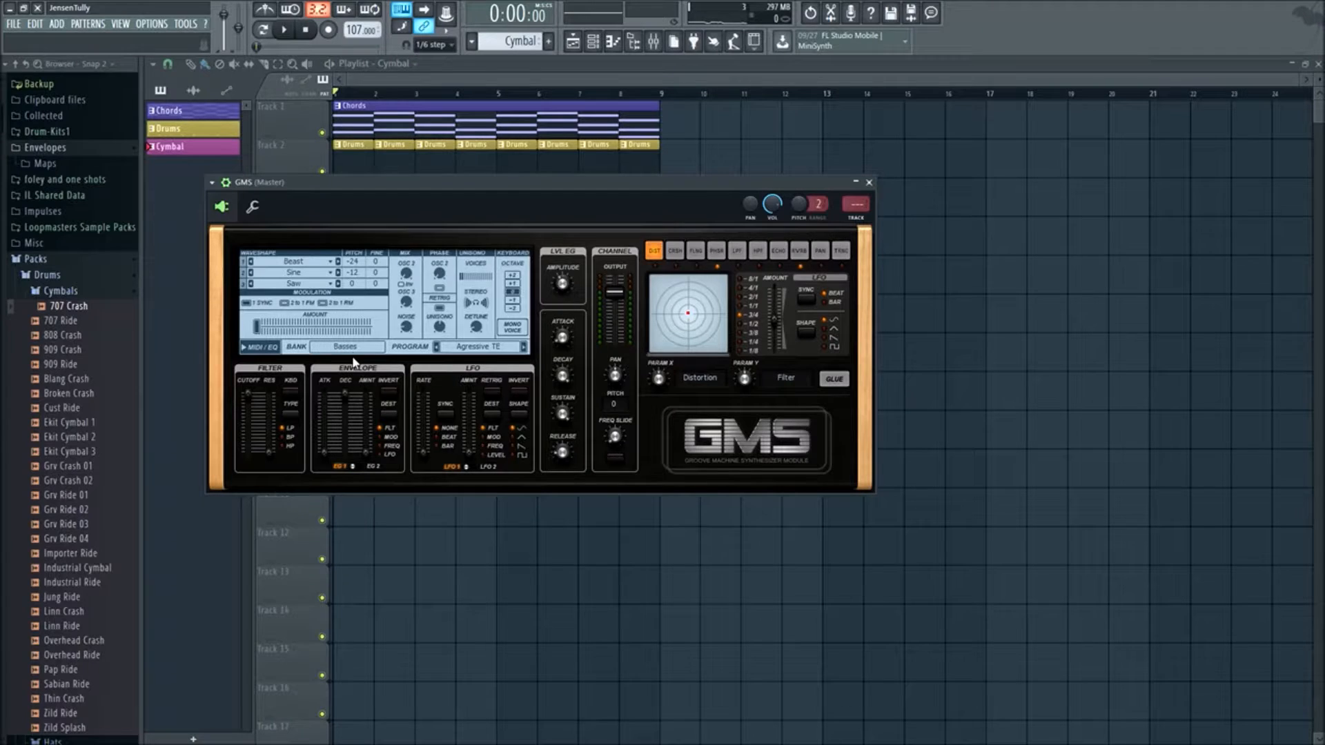
- Audition the Leads & Synths presets Blipper, BP Chords TE, Buzz Saw TE, Buzzin and Chiptune Arp LS in GMS
click(353, 358)
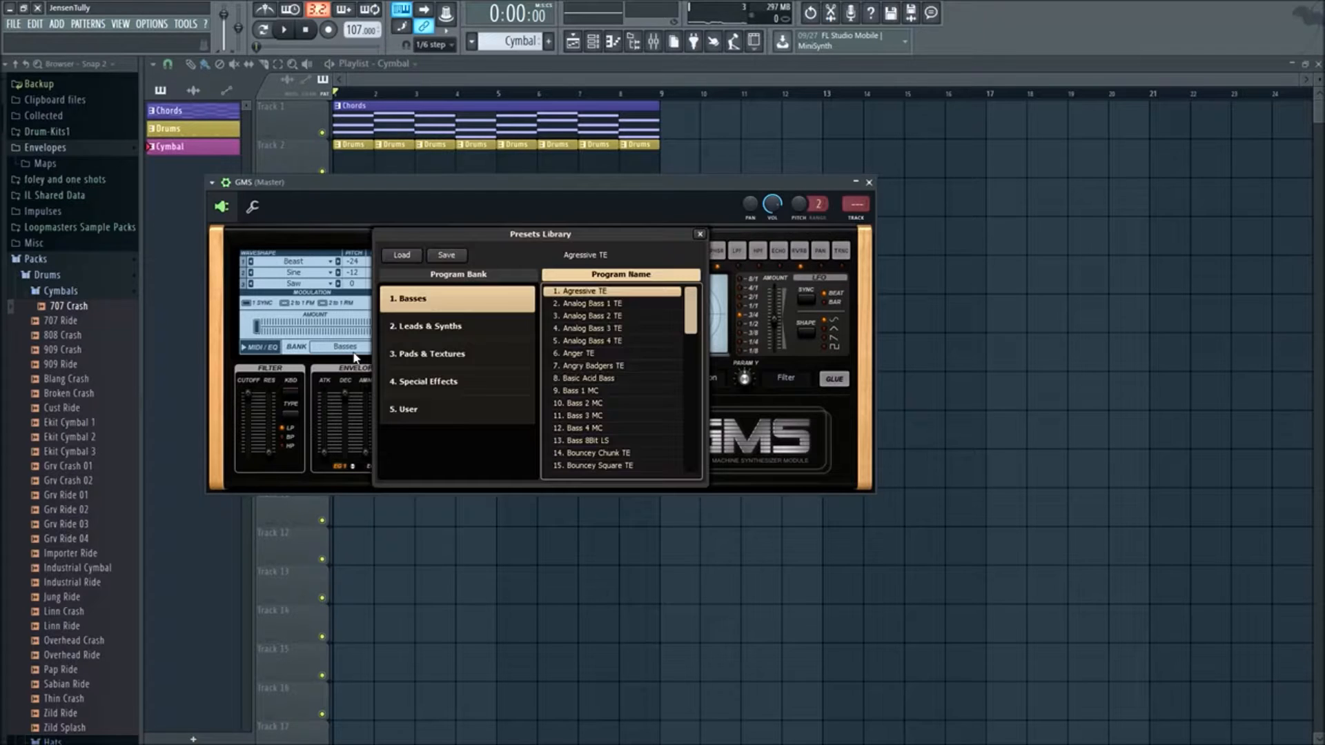
click(449, 336)
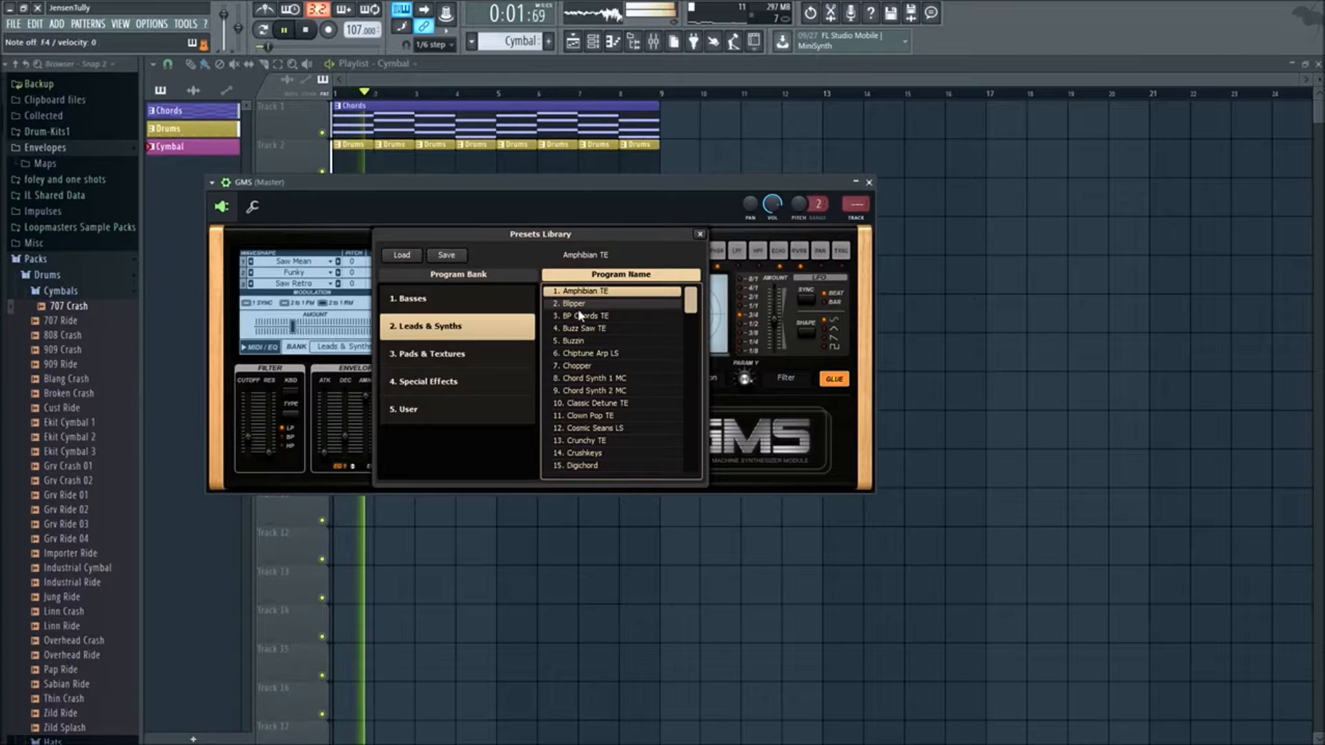
click(578, 307)
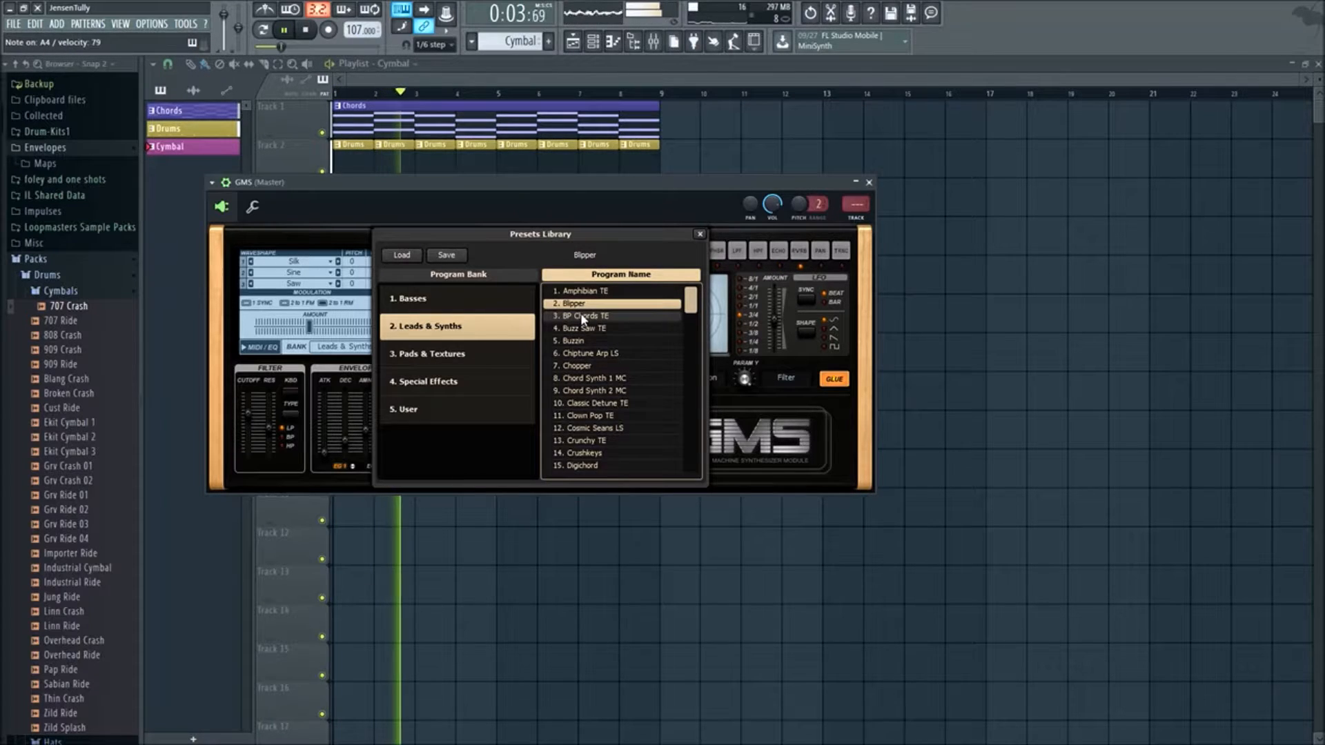
click(583, 318)
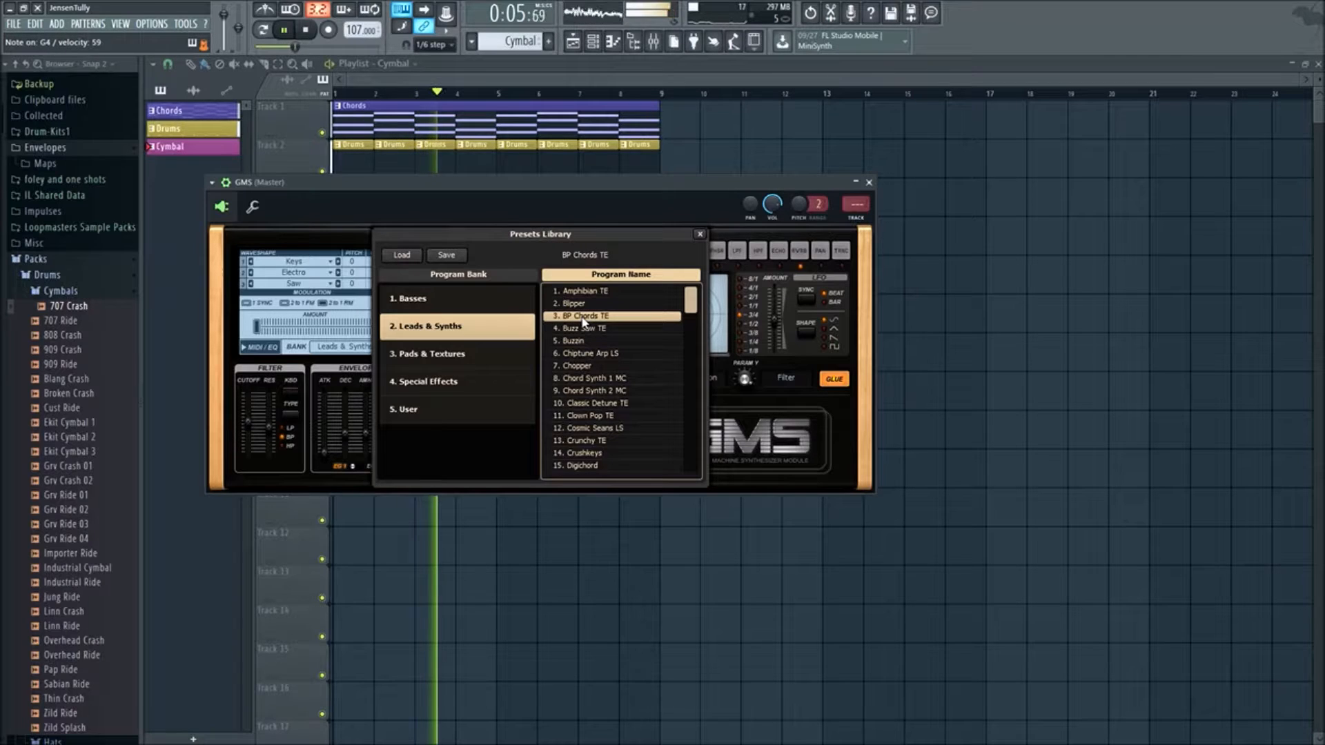
click(585, 323)
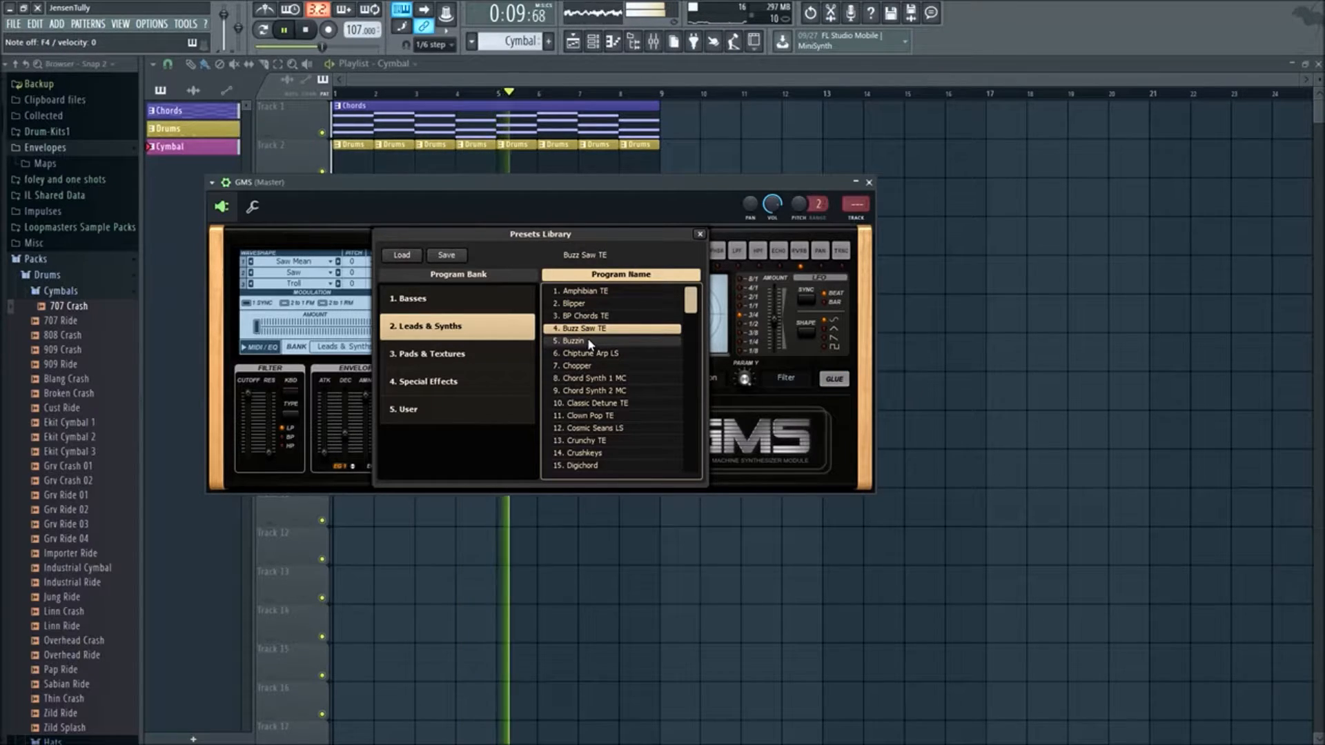
click(589, 341)
click(592, 351)
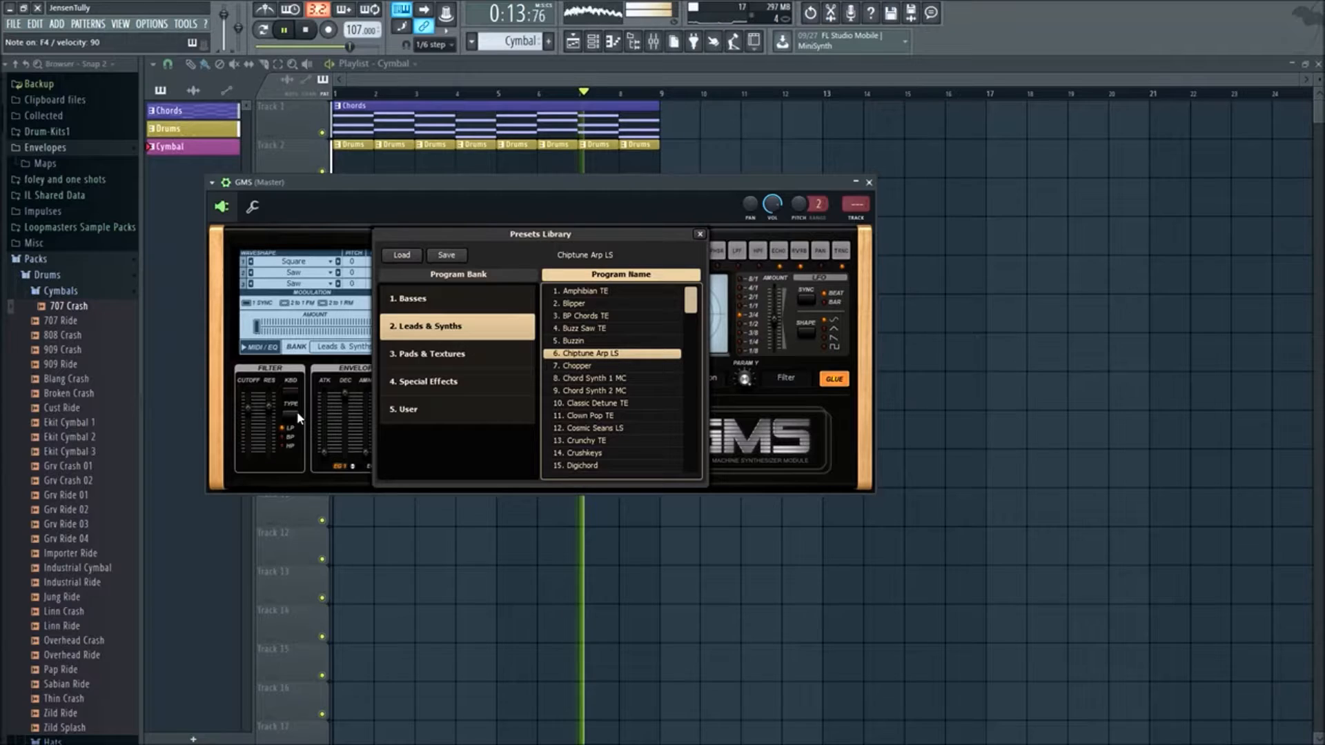
- Close the presets library and set the filter cutoff of the Chiptune Arp LS preset to 0.61 %
click(700, 233)
mouse_move(249, 407)
mouse_down()
mouse_move(249, 433)
mouse_move(252, 421)
mouse_up()
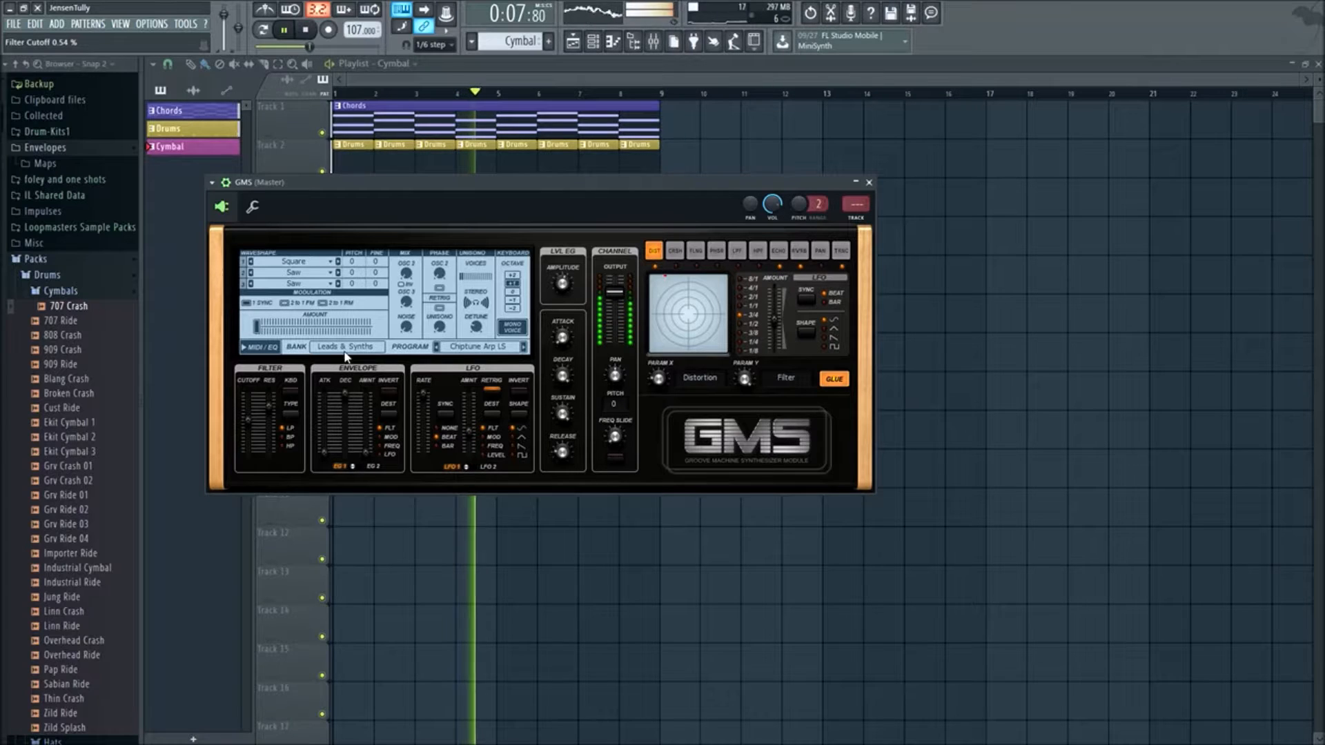
drag(251, 412, 250, 411)
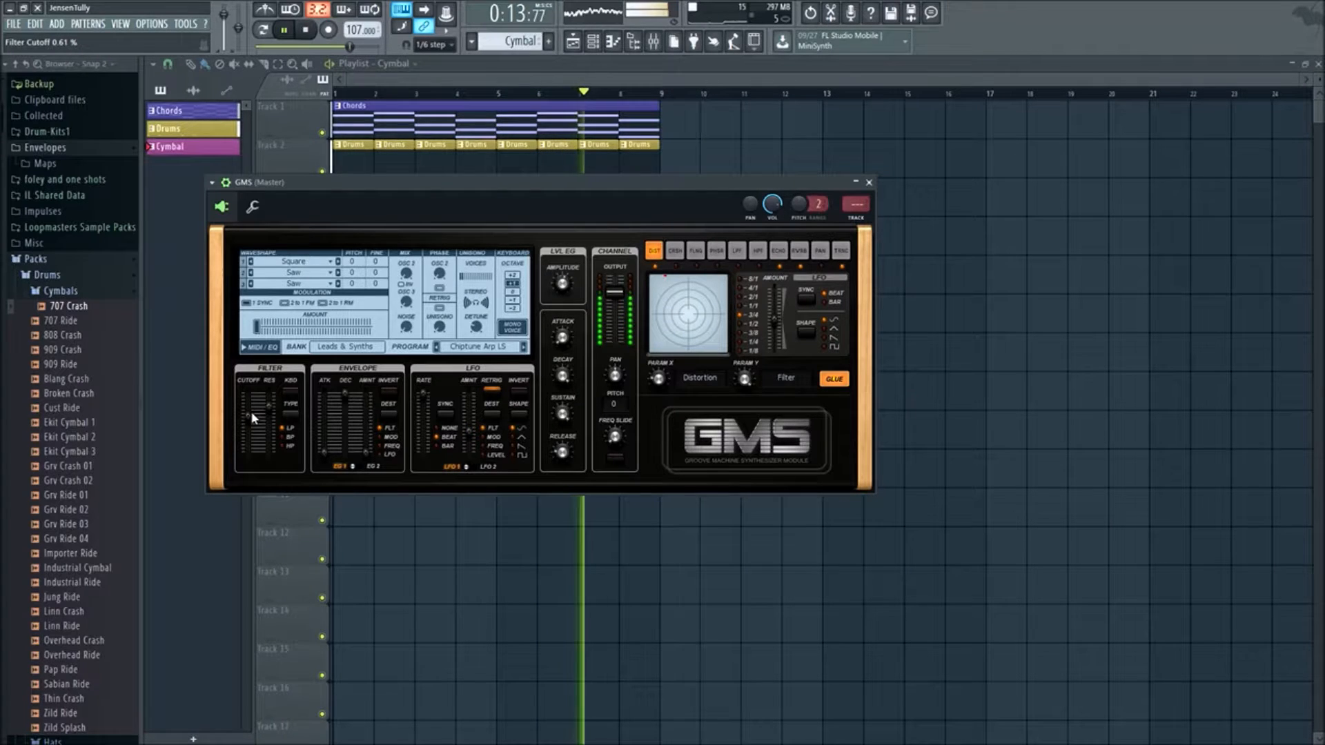
- Audition the Leads & Synths presets Chord Synth 1 MC, Clown Pop TE and Classic Detune TE in GMS
click(346, 347)
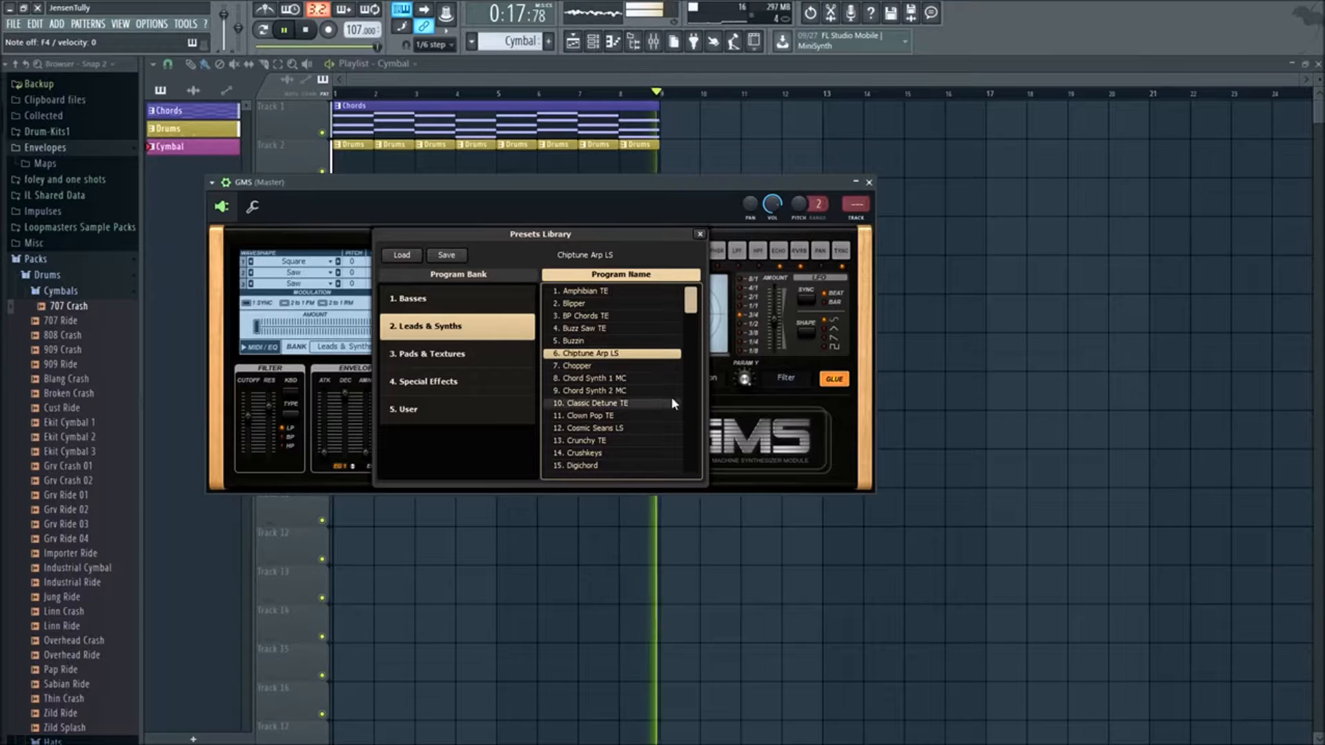
click(651, 388)
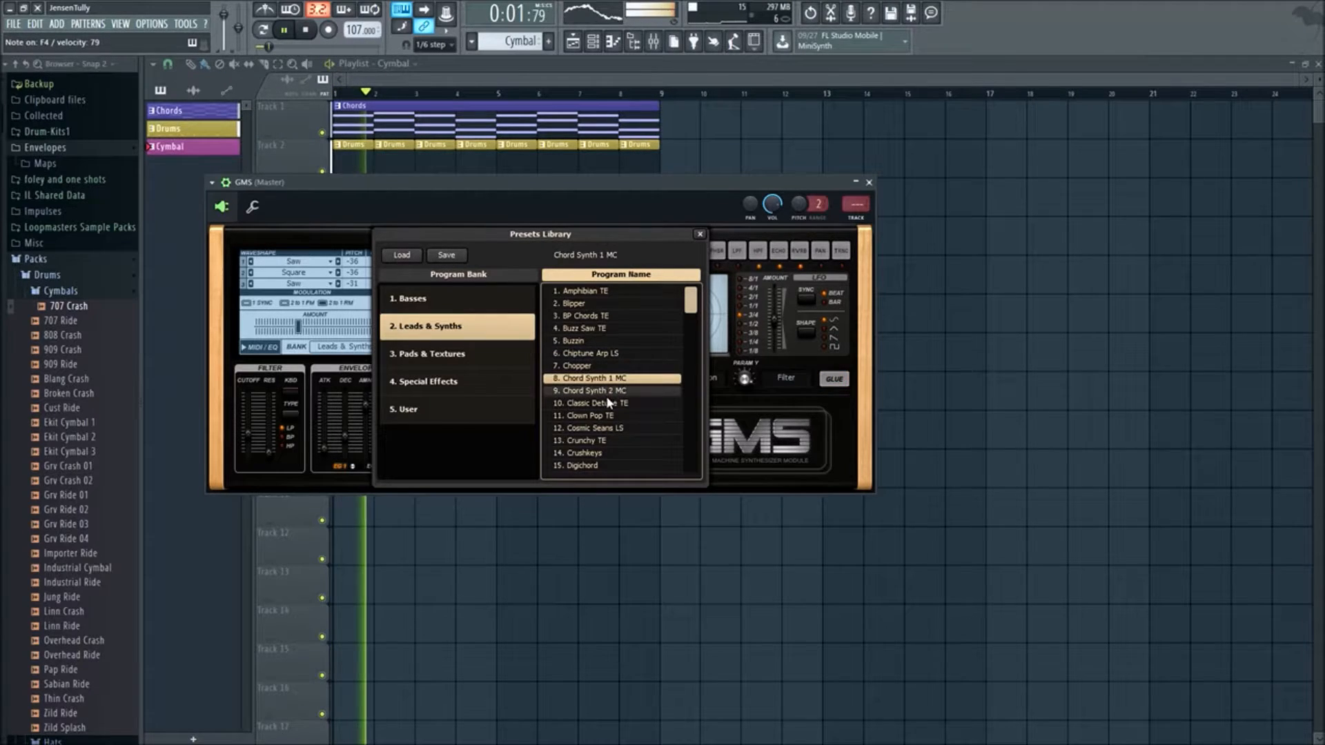
click(618, 403)
click(603, 416)
scroll(604, 407, down, 1)
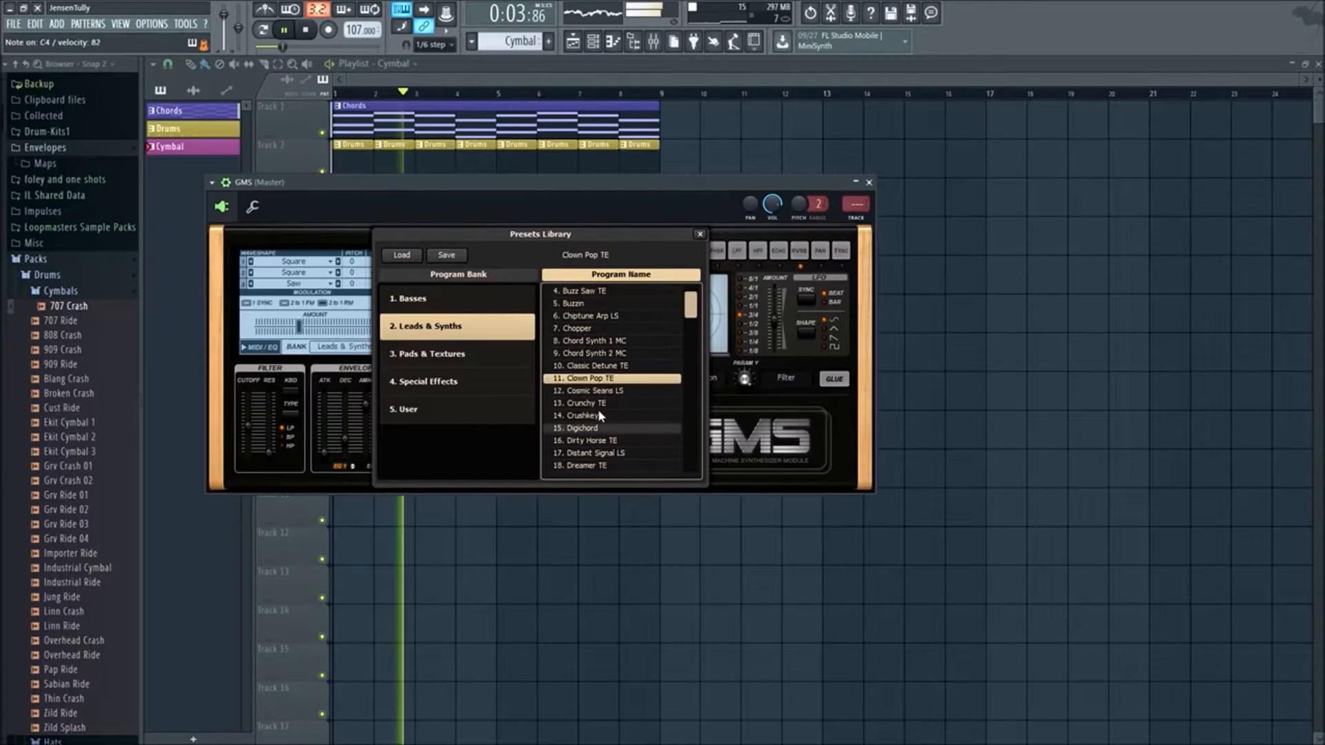
key(Up)
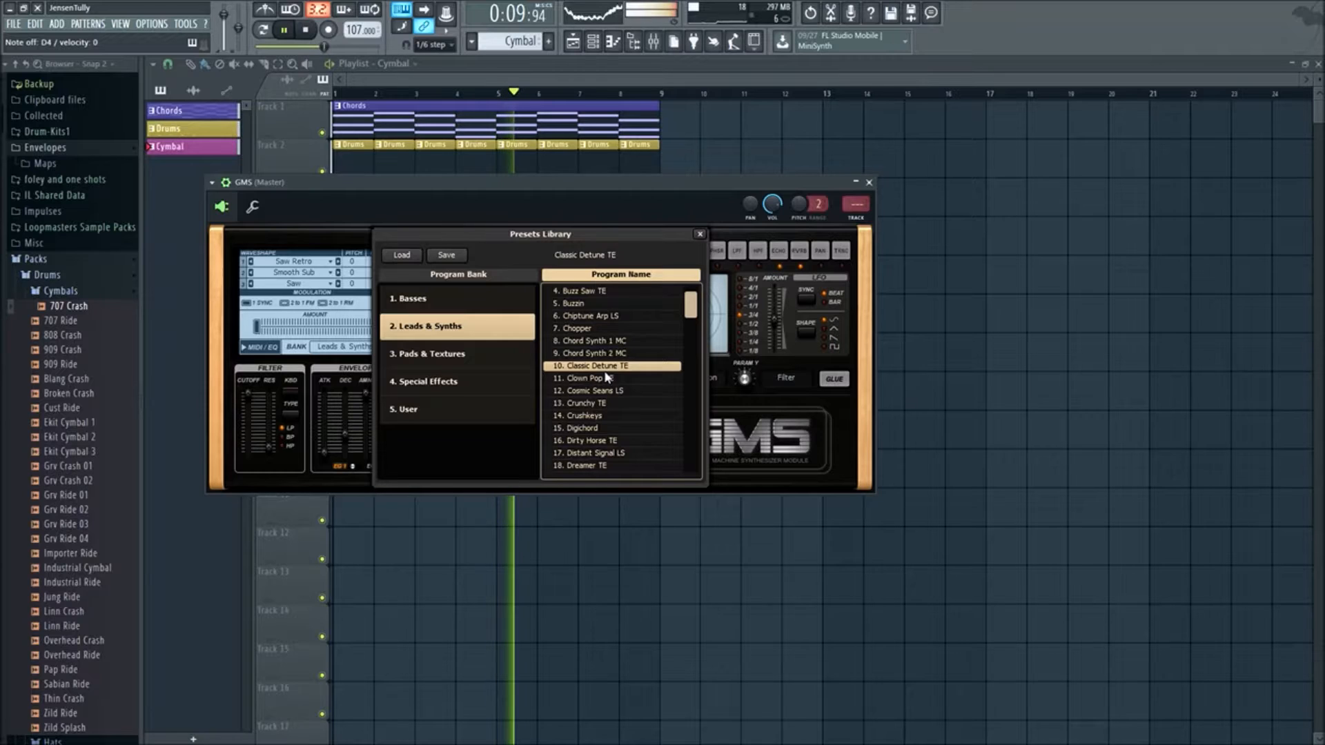
scroll(610, 387, down, 1)
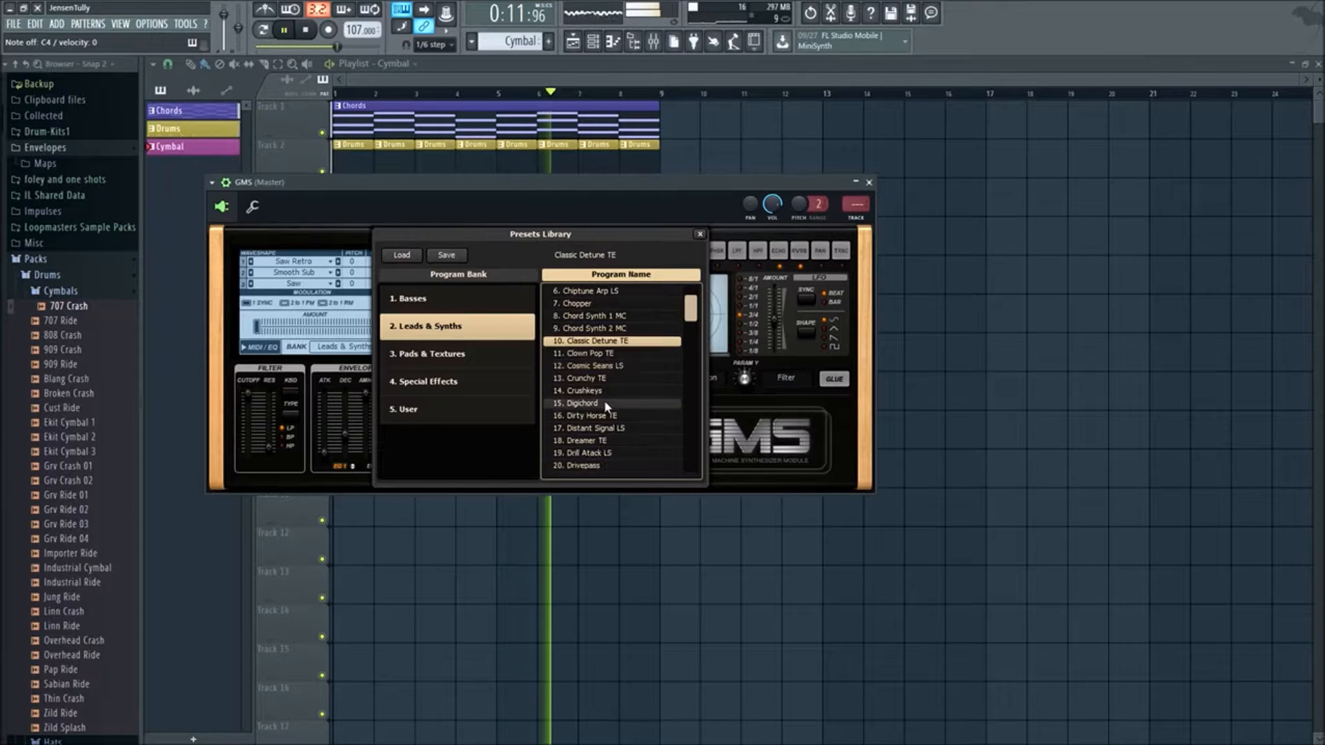
- Audition the Leads & Synths presets Crushkeys, Digichord, Dirty Horse TE, Distant Signal LS and Crunchy TE against the playing beat
click(611, 391)
click(607, 403)
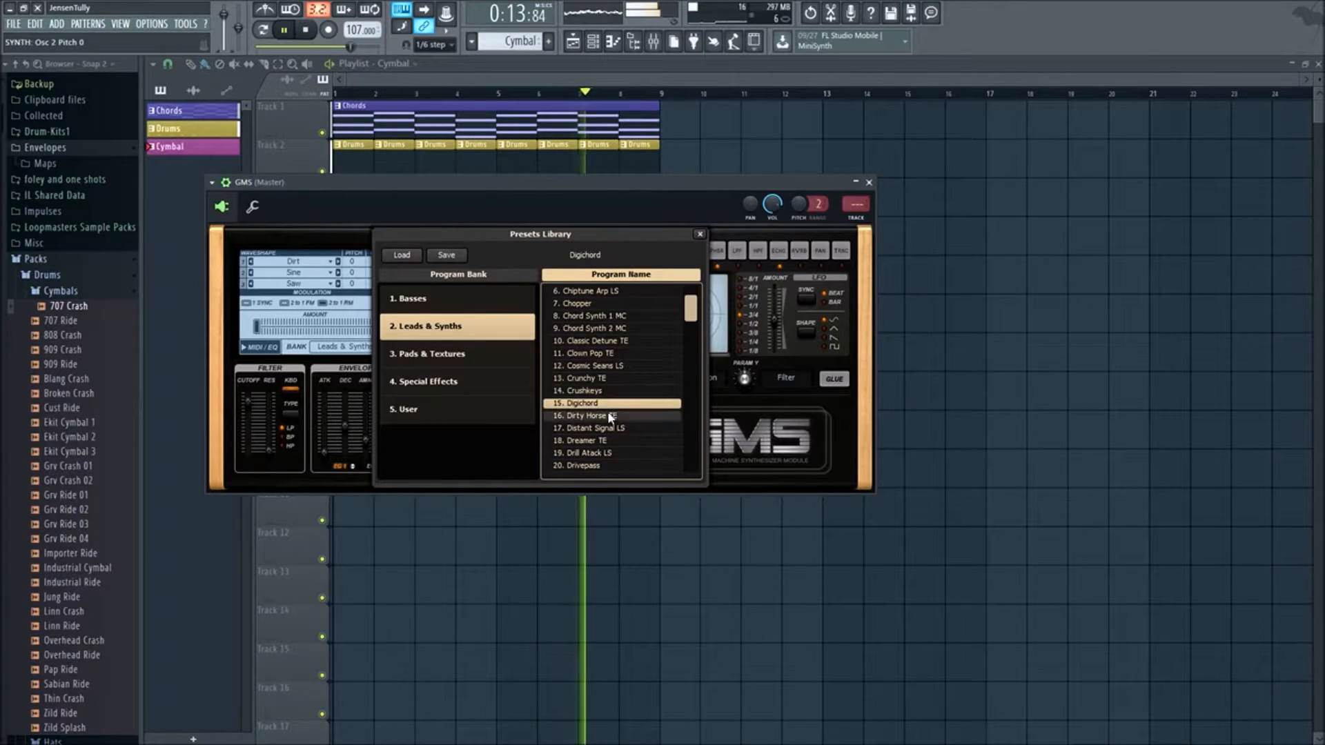
click(610, 416)
click(610, 428)
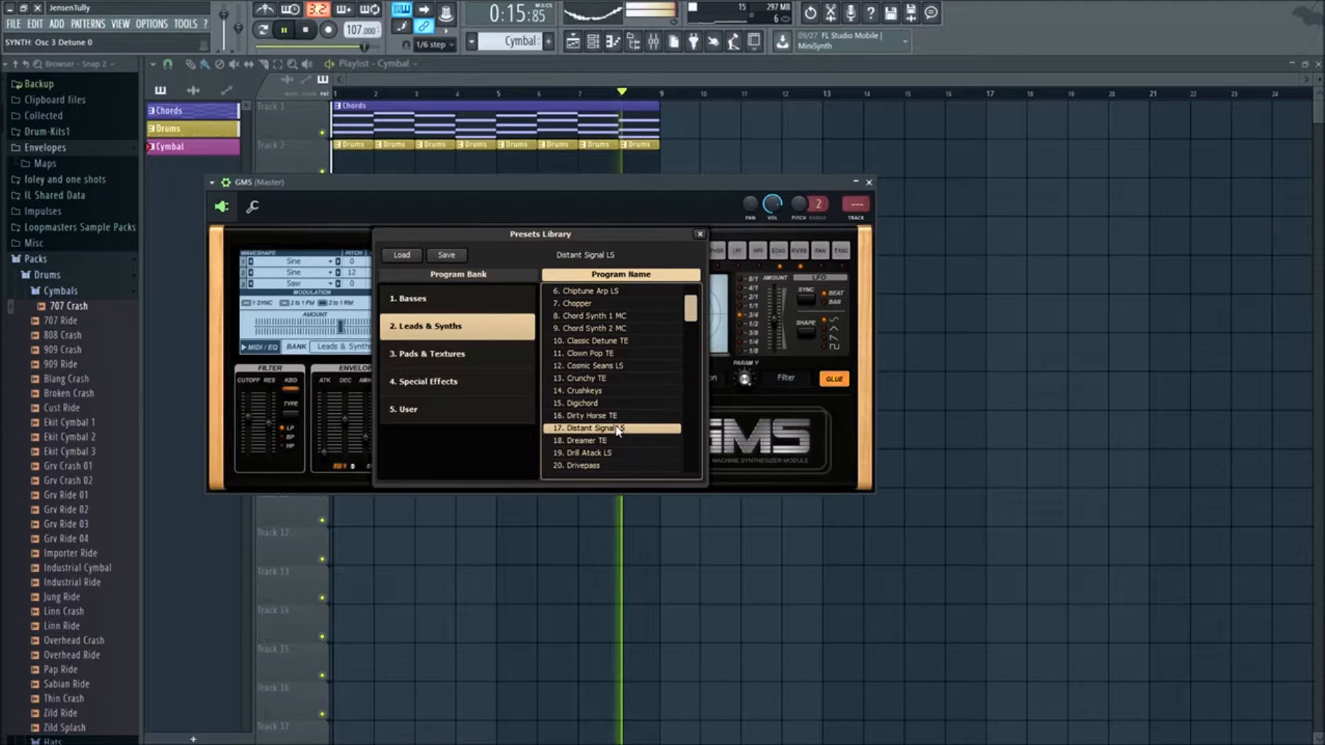
click(608, 416)
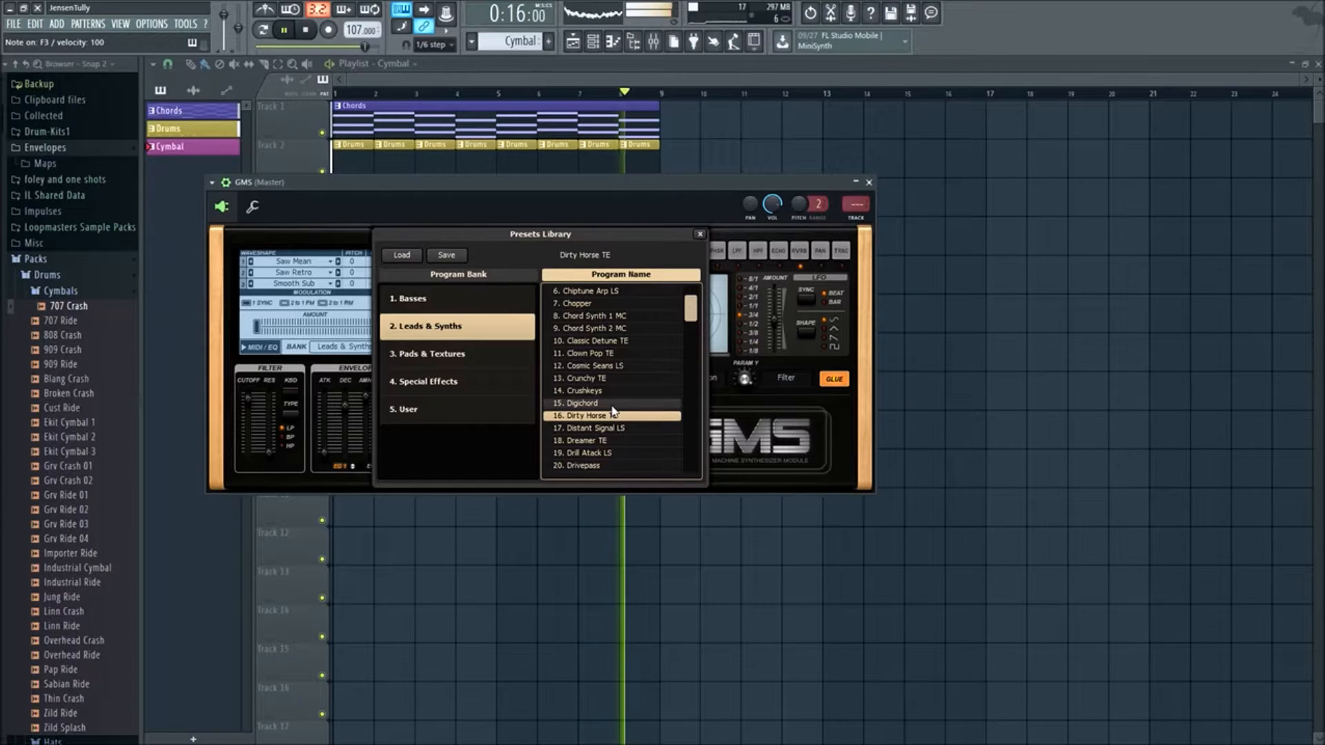
click(612, 405)
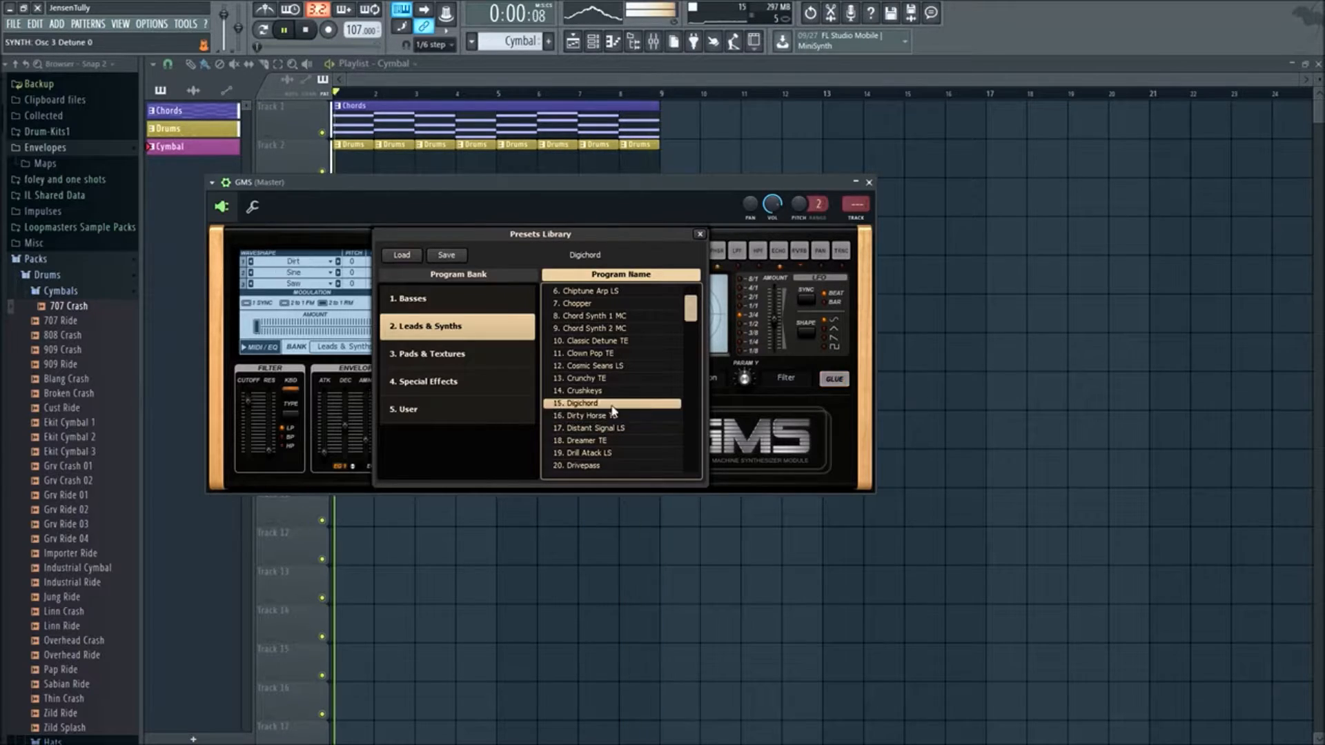
click(606, 379)
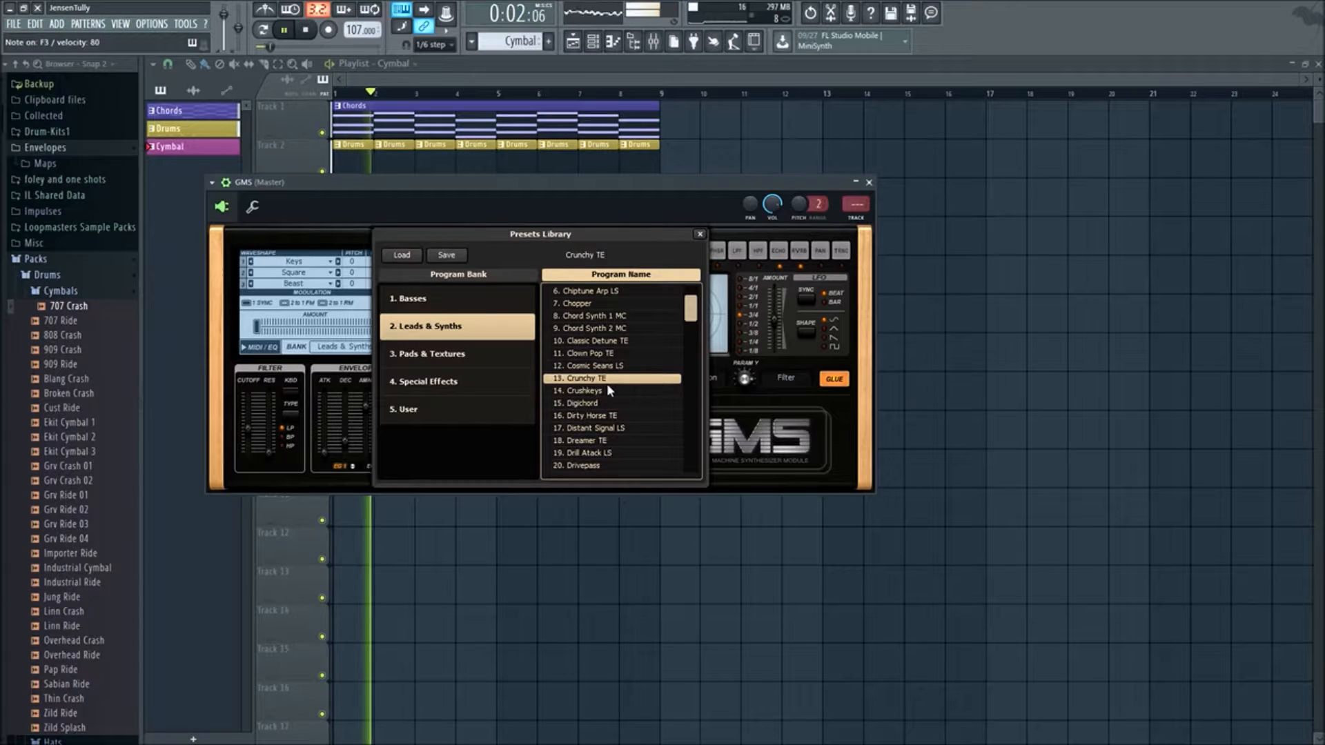
scroll(605, 340, up, 4)
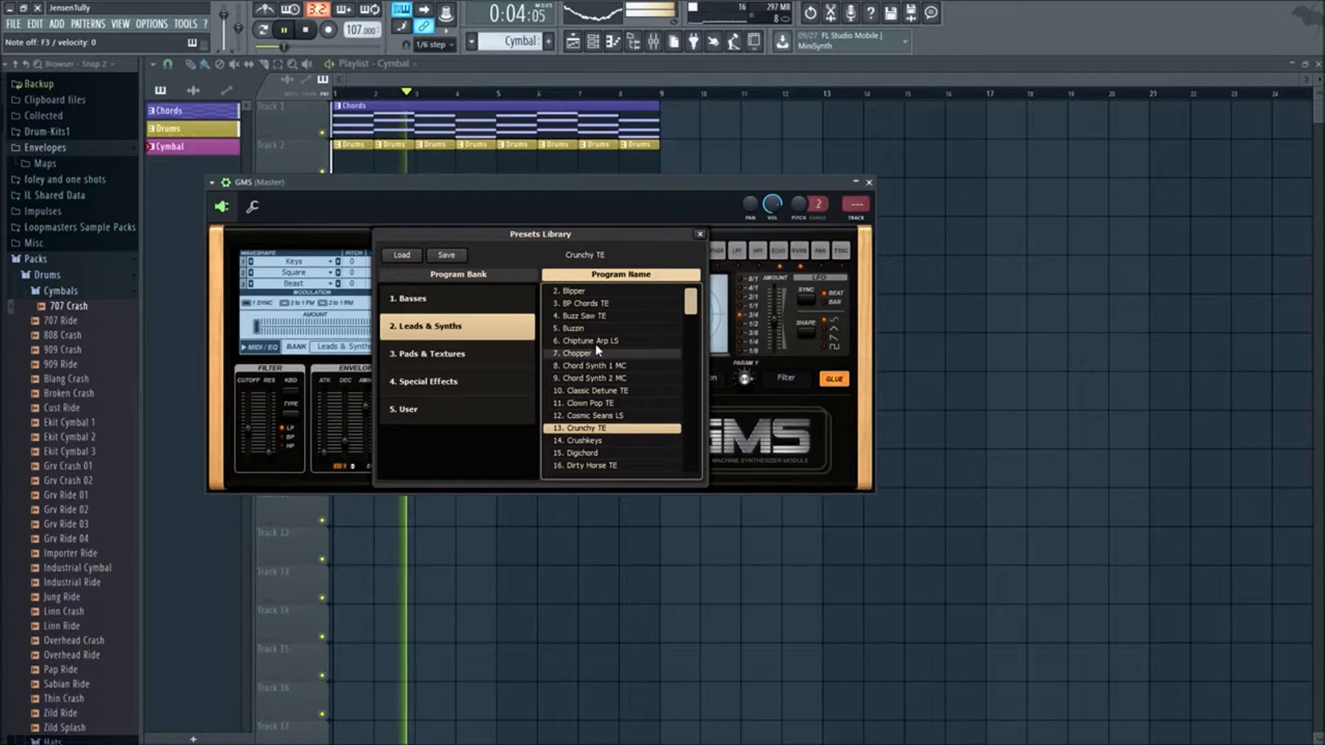
- Audition the Special Effects presets Space Boots TE, Noise 1, Impact TE, iBomb and Falling Down LS, stopping and restarting playback
key(space)
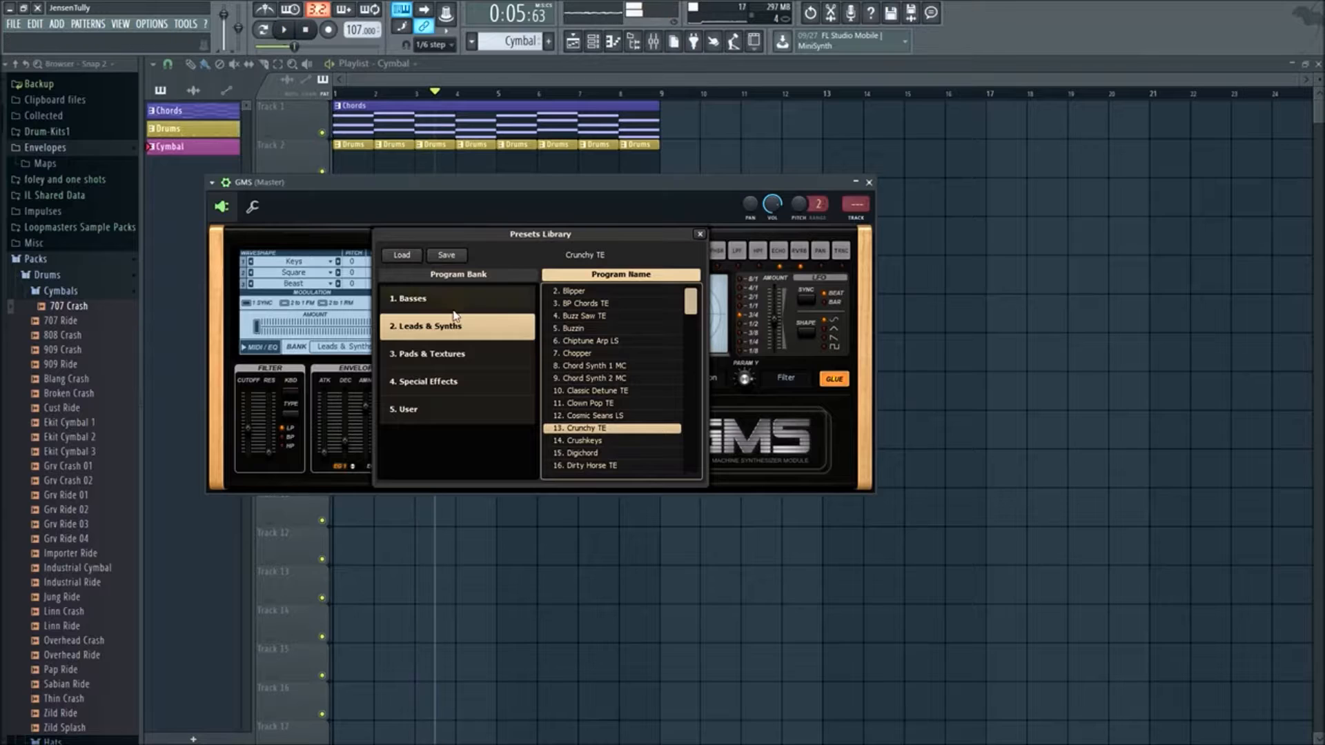
click(444, 364)
click(481, 390)
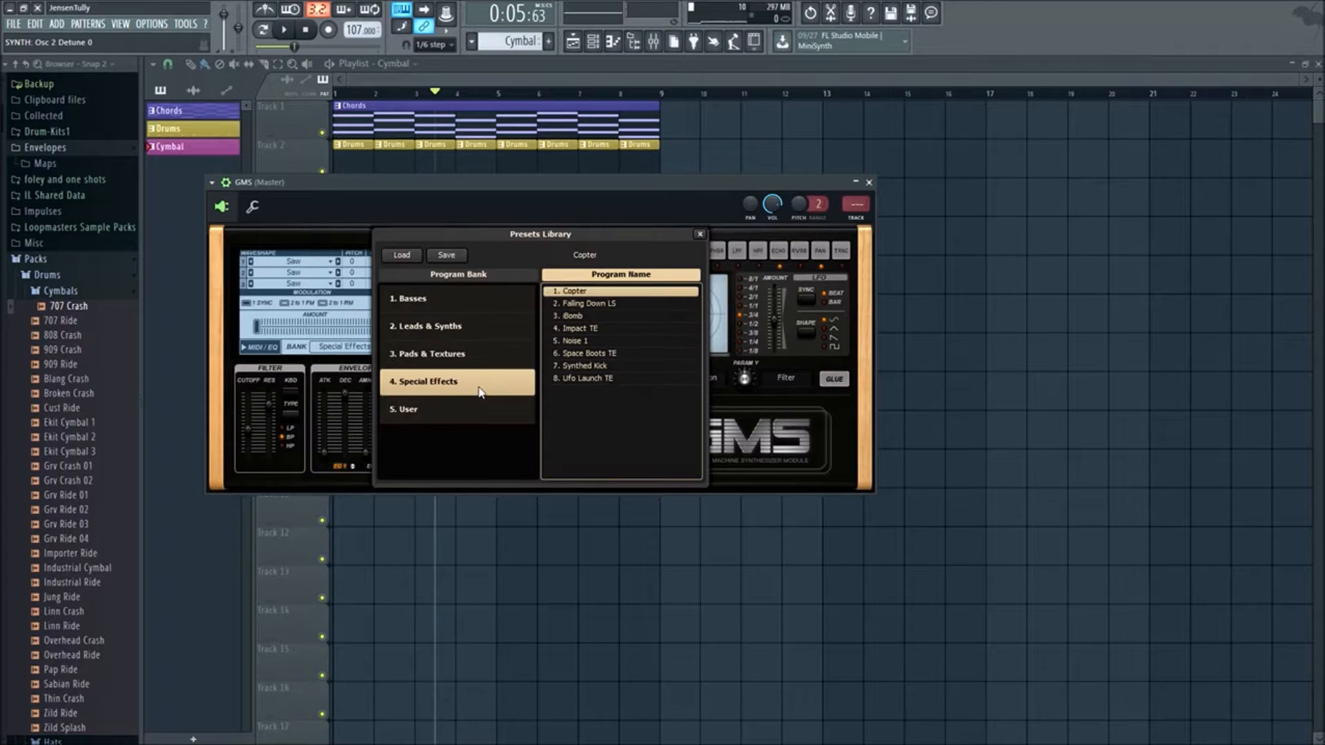
click(591, 354)
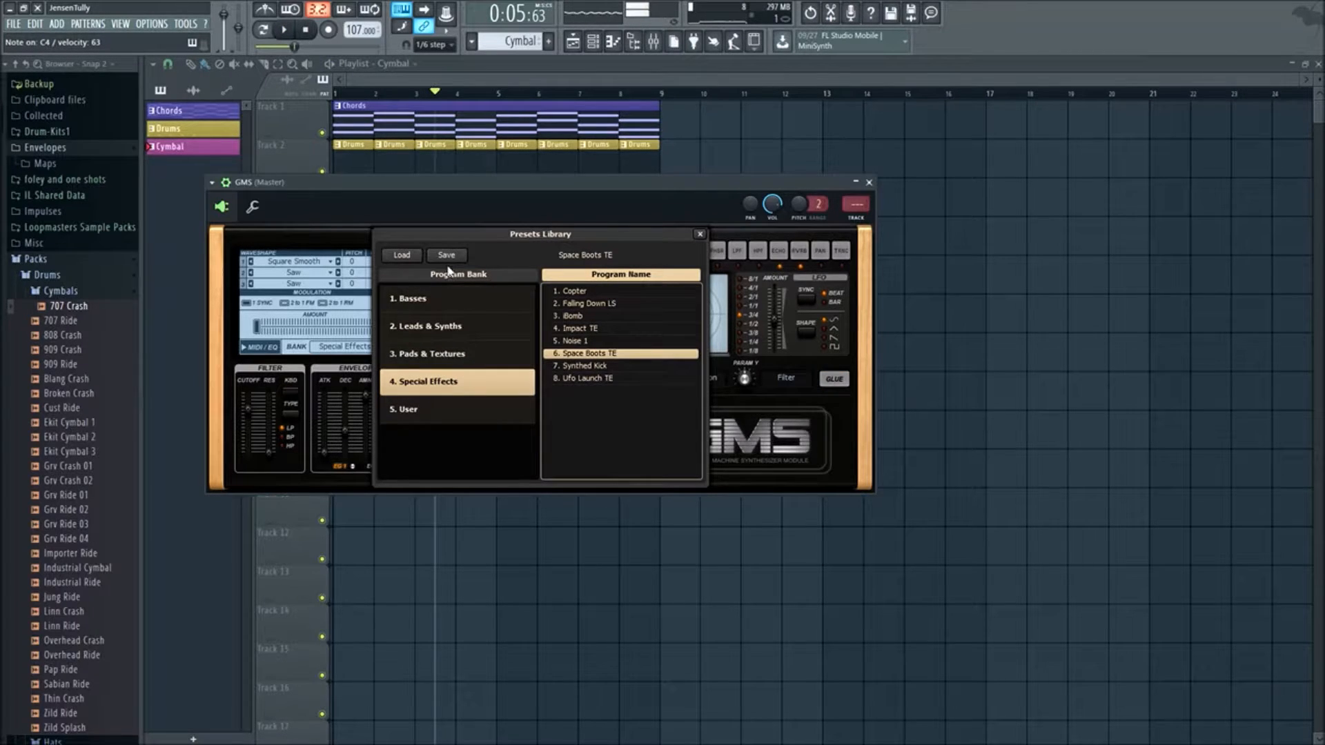
click(587, 341)
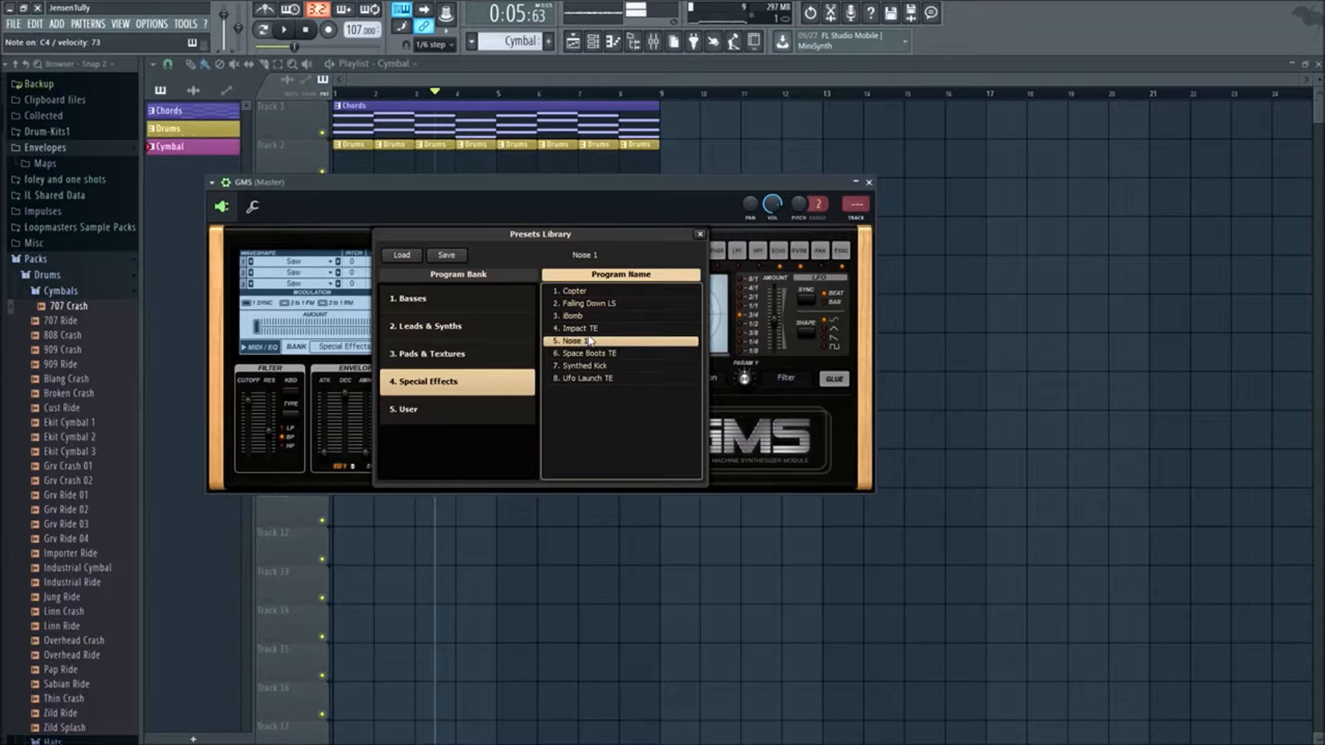
click(590, 332)
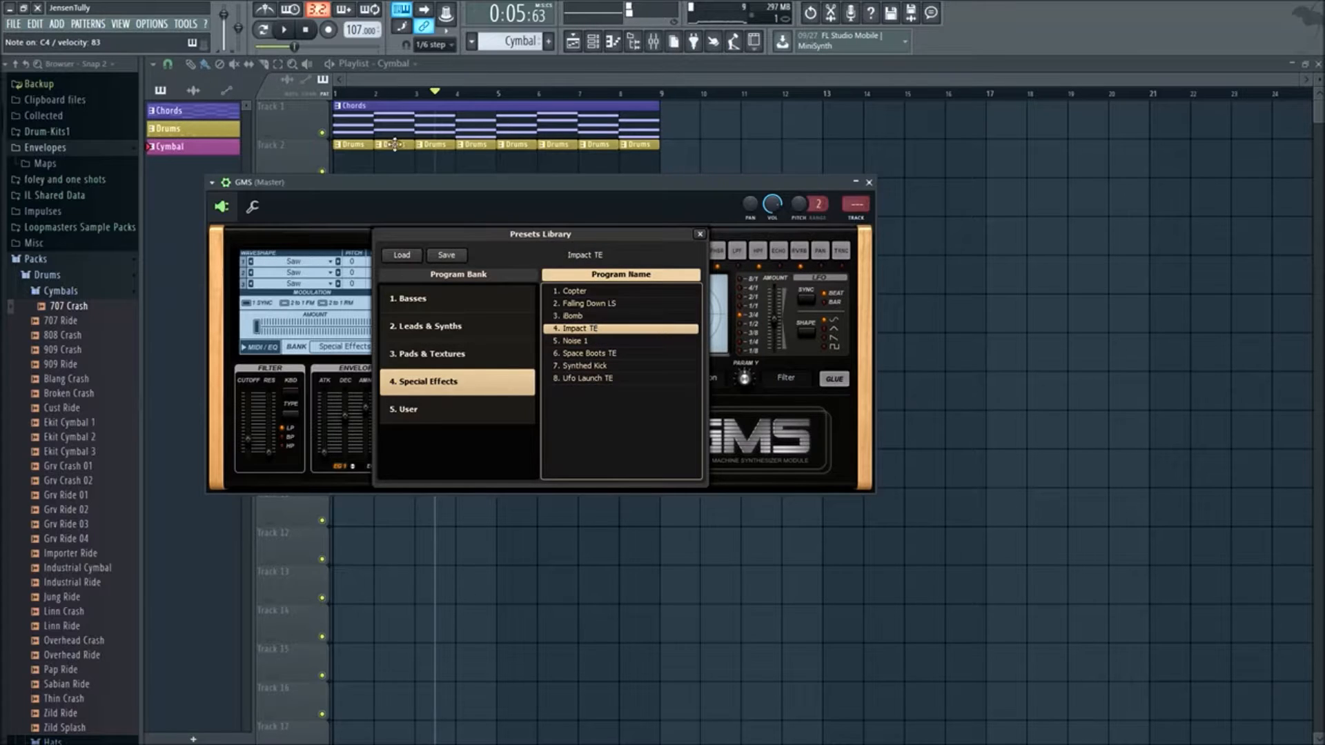
click(293, 31)
click(586, 316)
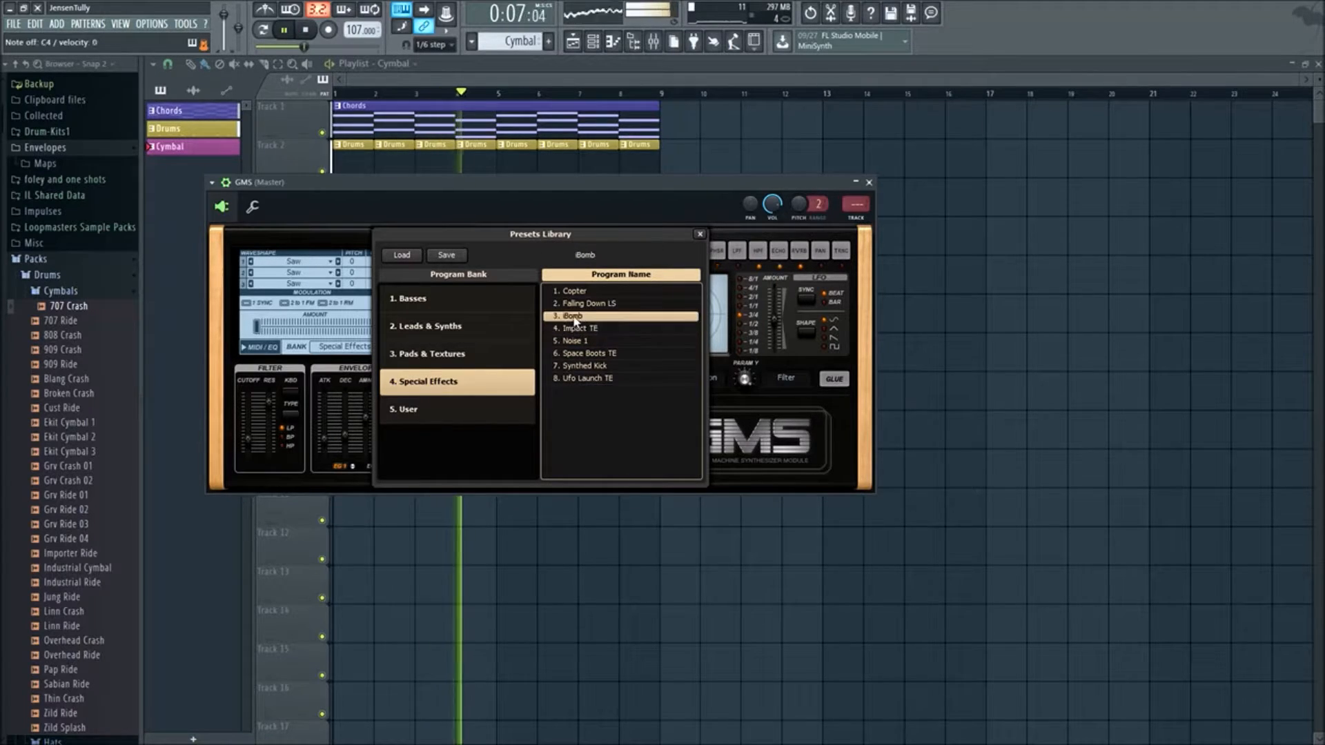
click(588, 304)
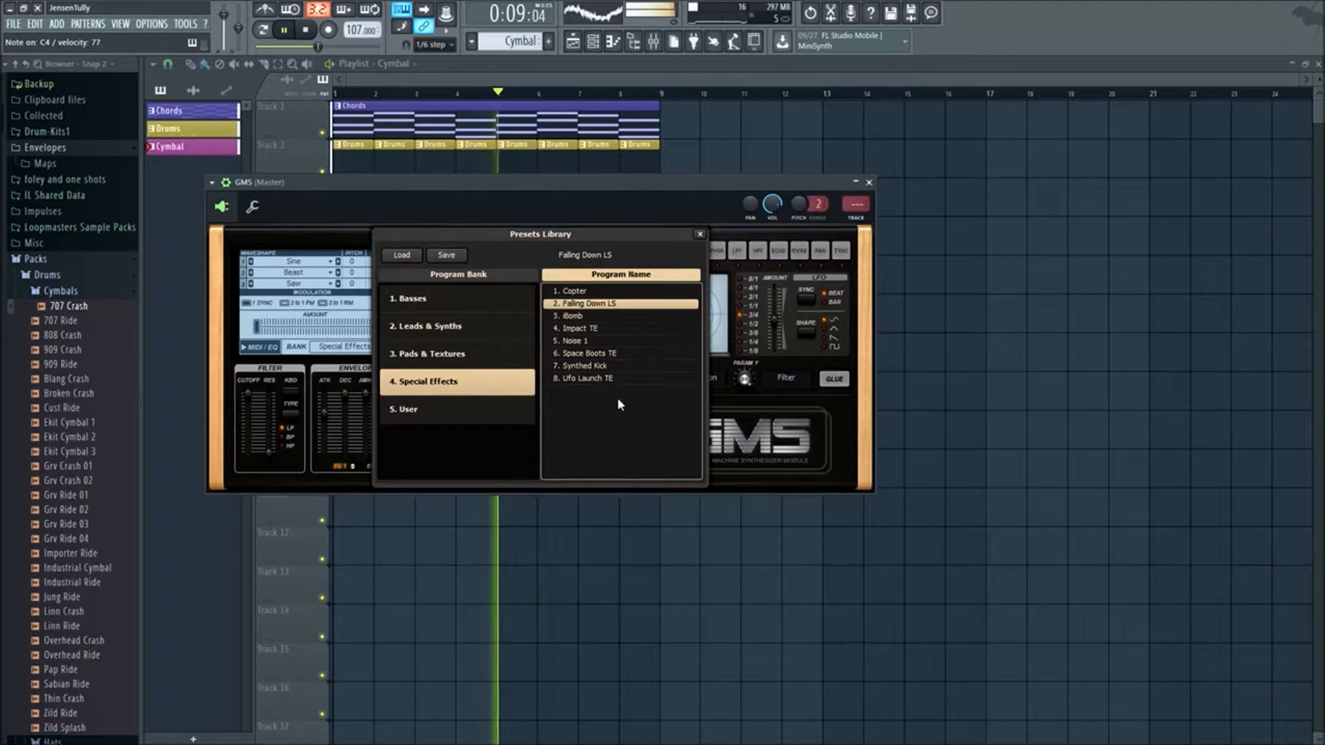
- Audition the Default preset in the User bank and close the presets library
click(483, 410)
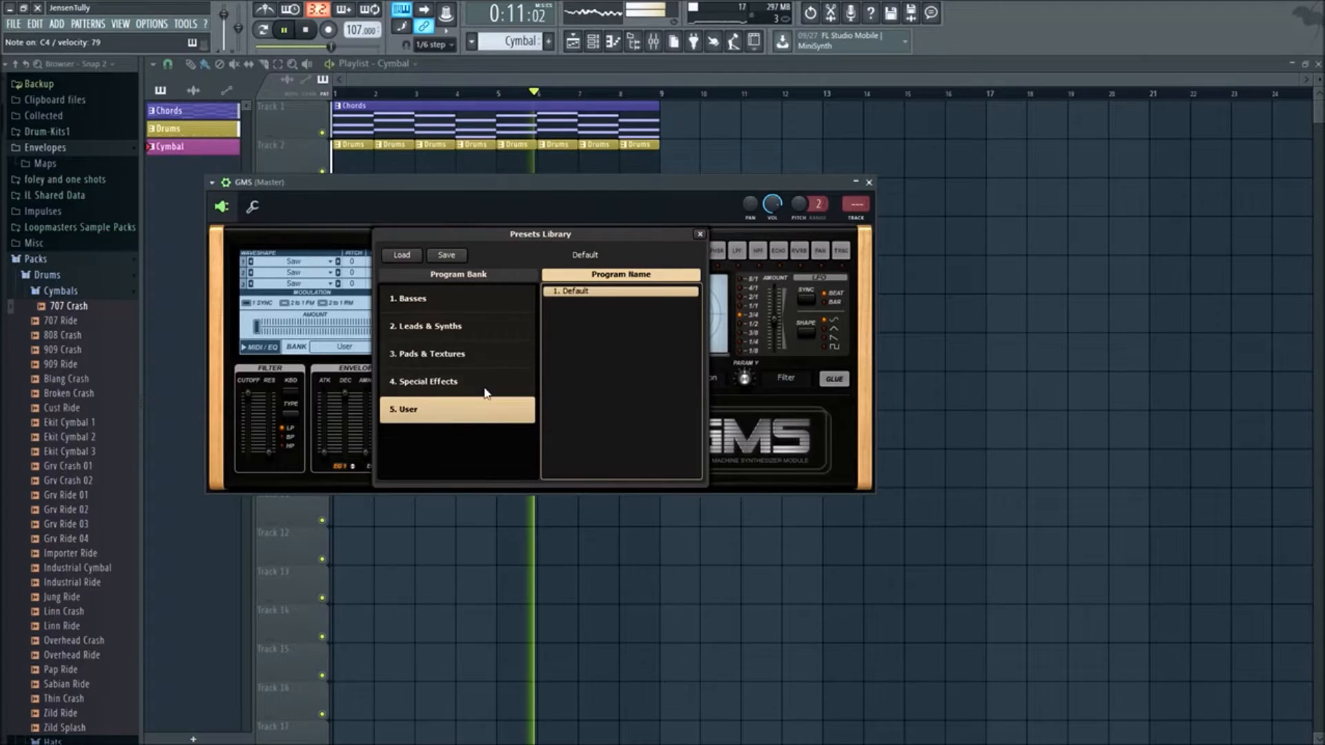
click(472, 365)
click(480, 408)
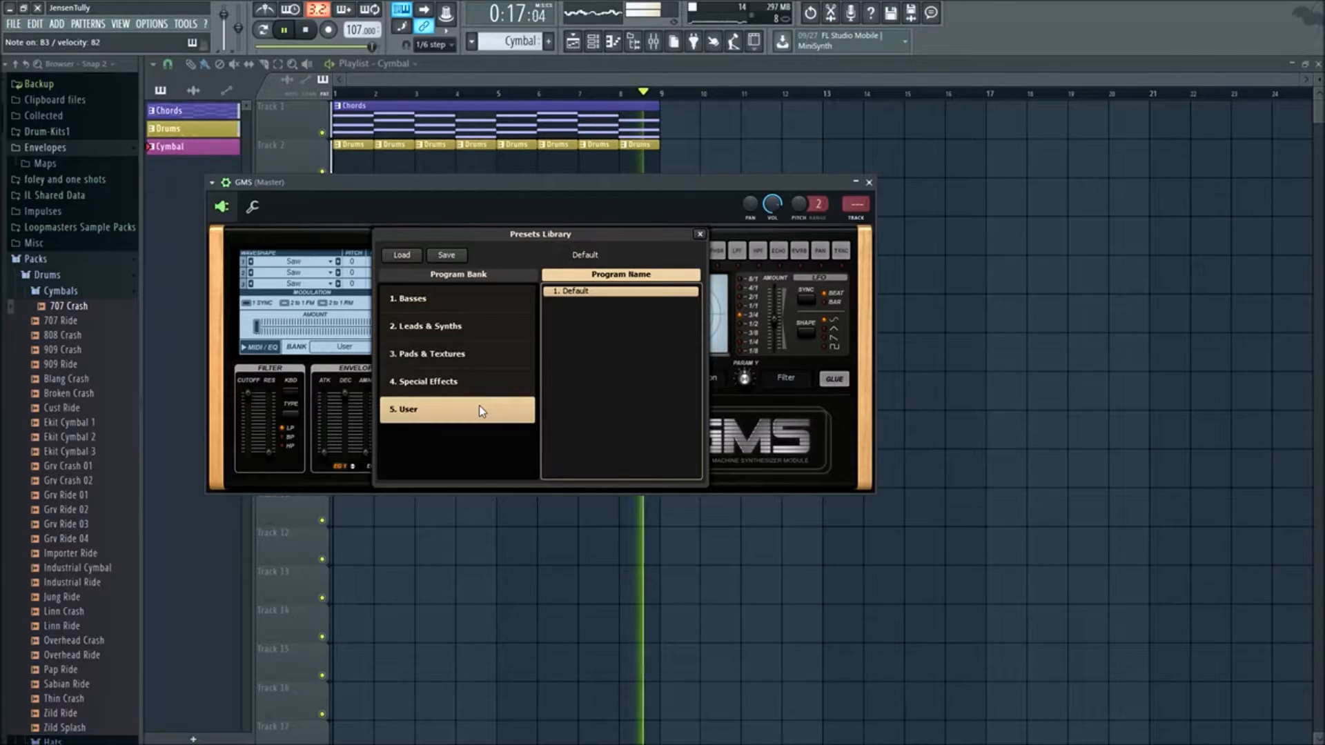
click(699, 234)
- Return to the Leads & Synths bank, audition Chord Synth 1 MC and load the Chiptune Arp LS preset
click(311, 353)
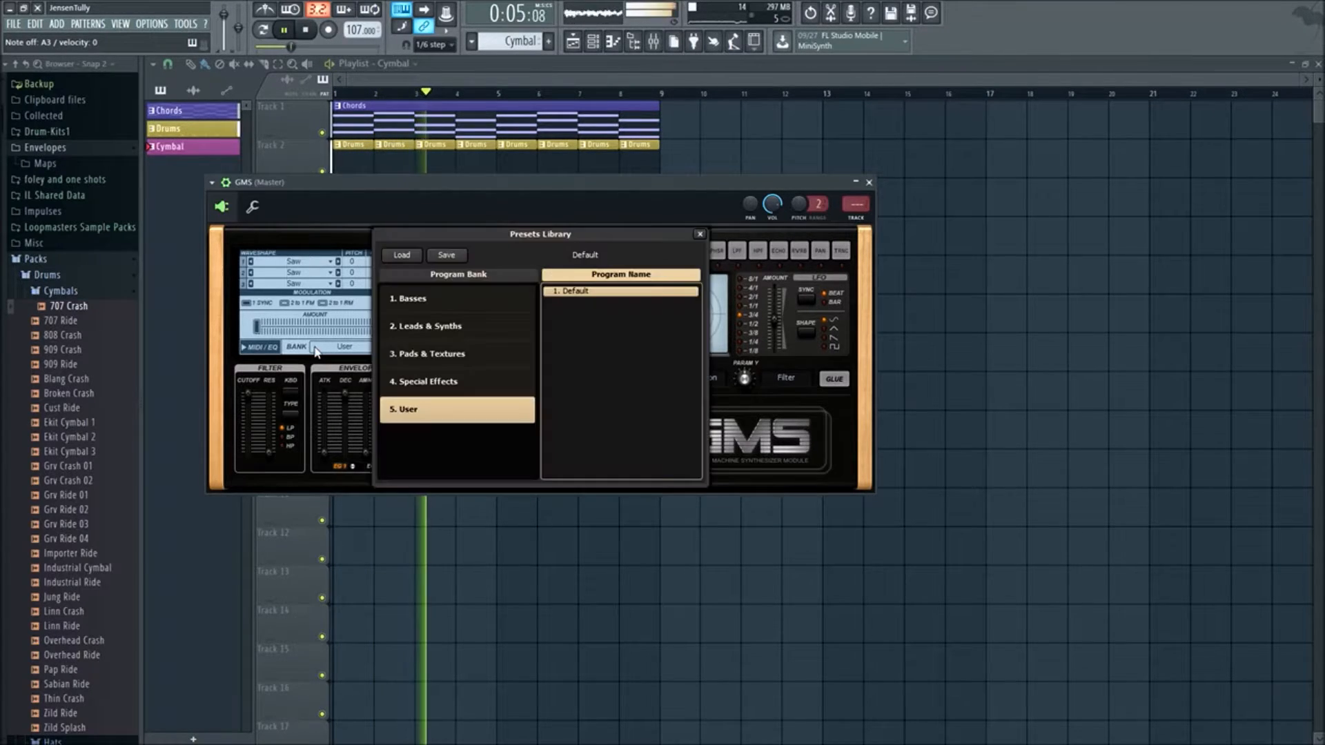
click(449, 327)
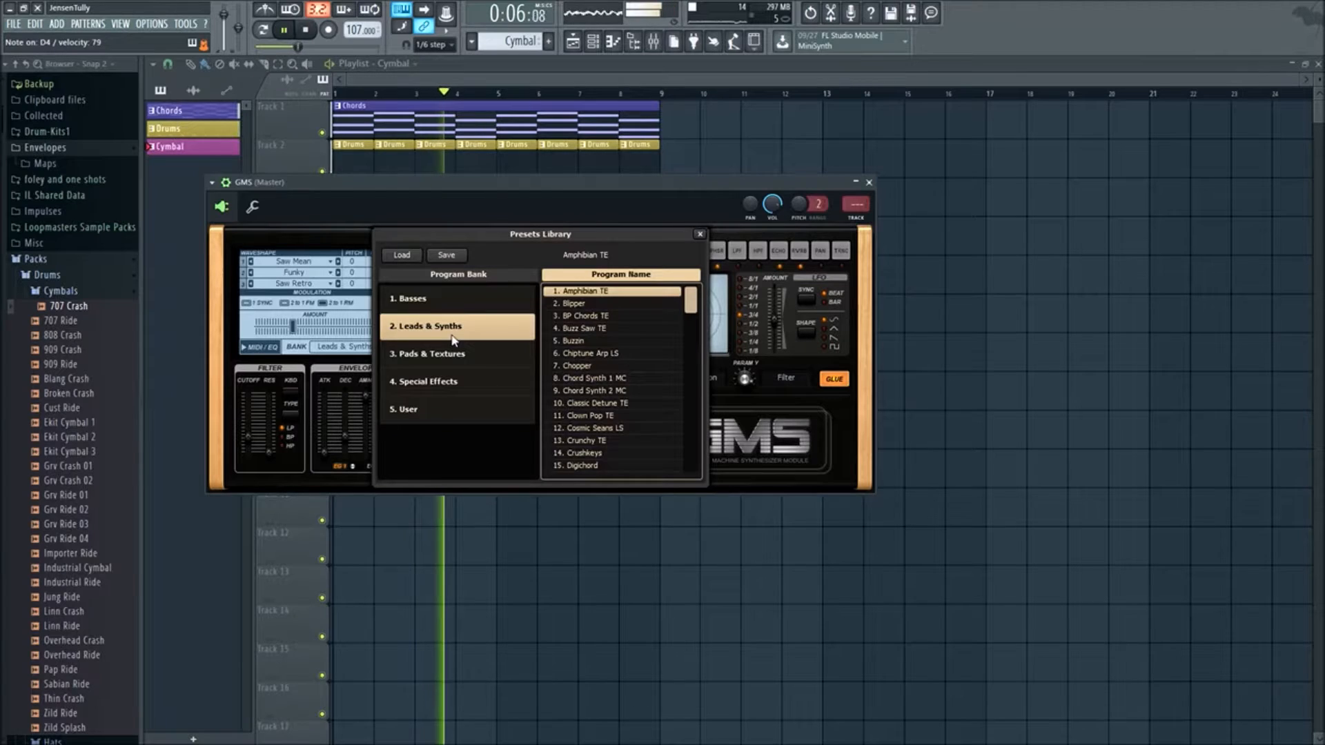
scroll(607, 389, down, 1)
click(615, 377)
click(619, 366)
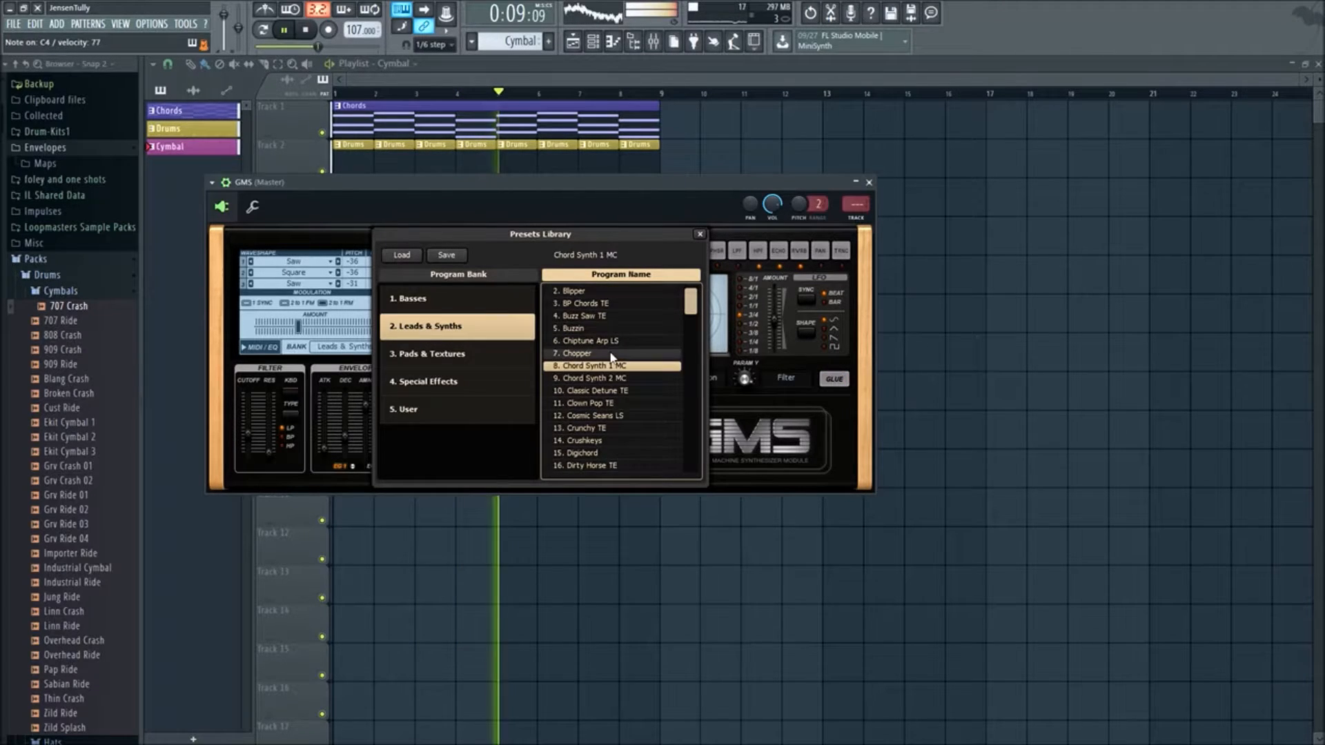
click(612, 341)
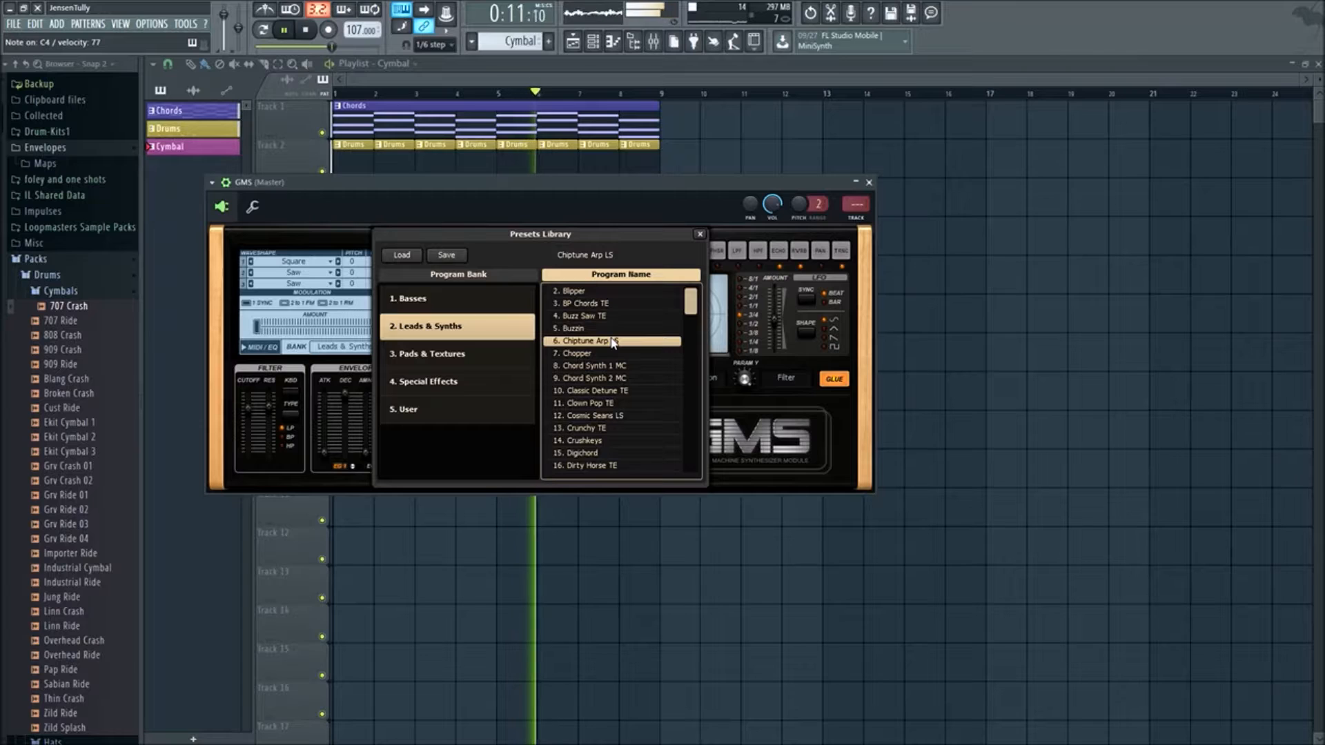
- Try a lower filter cutoff and an LFO amount of 0.85 % on the Chiptune Arp LS preset, stopping playback in between
click(699, 235)
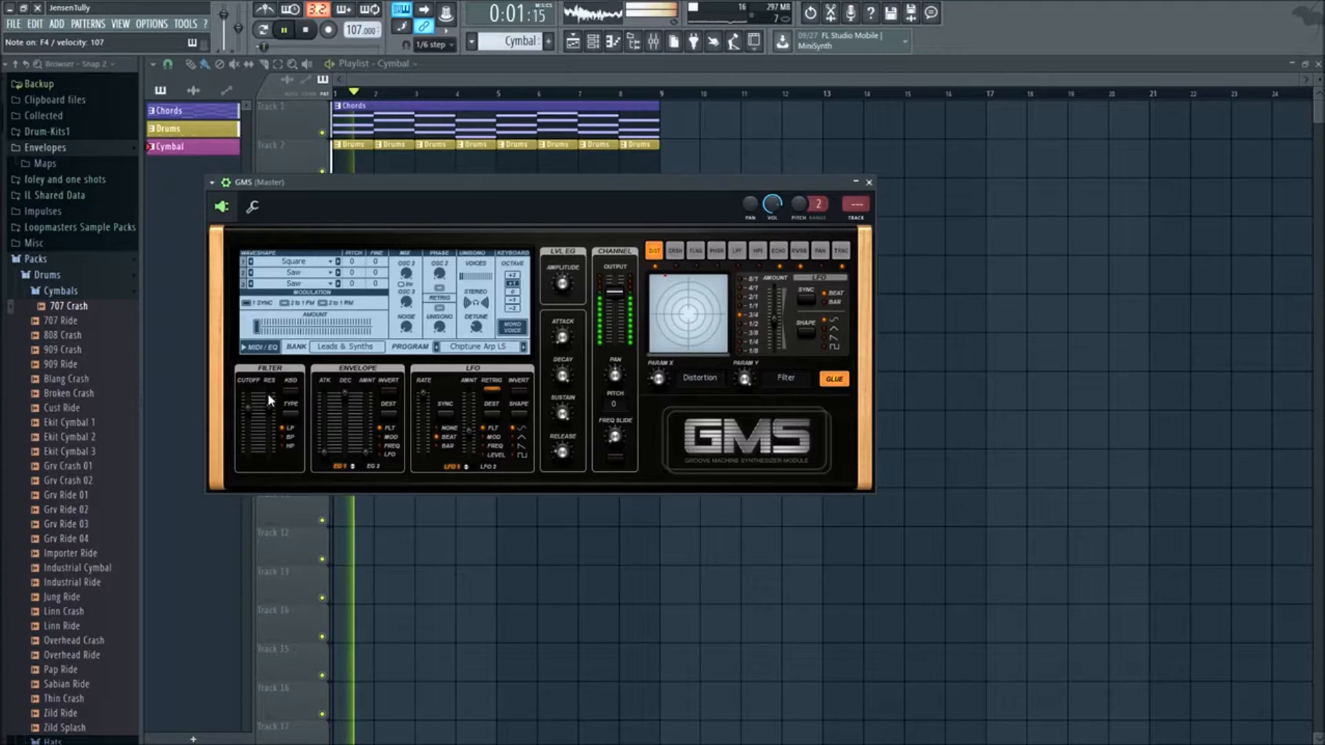
drag(248, 408, 248, 425)
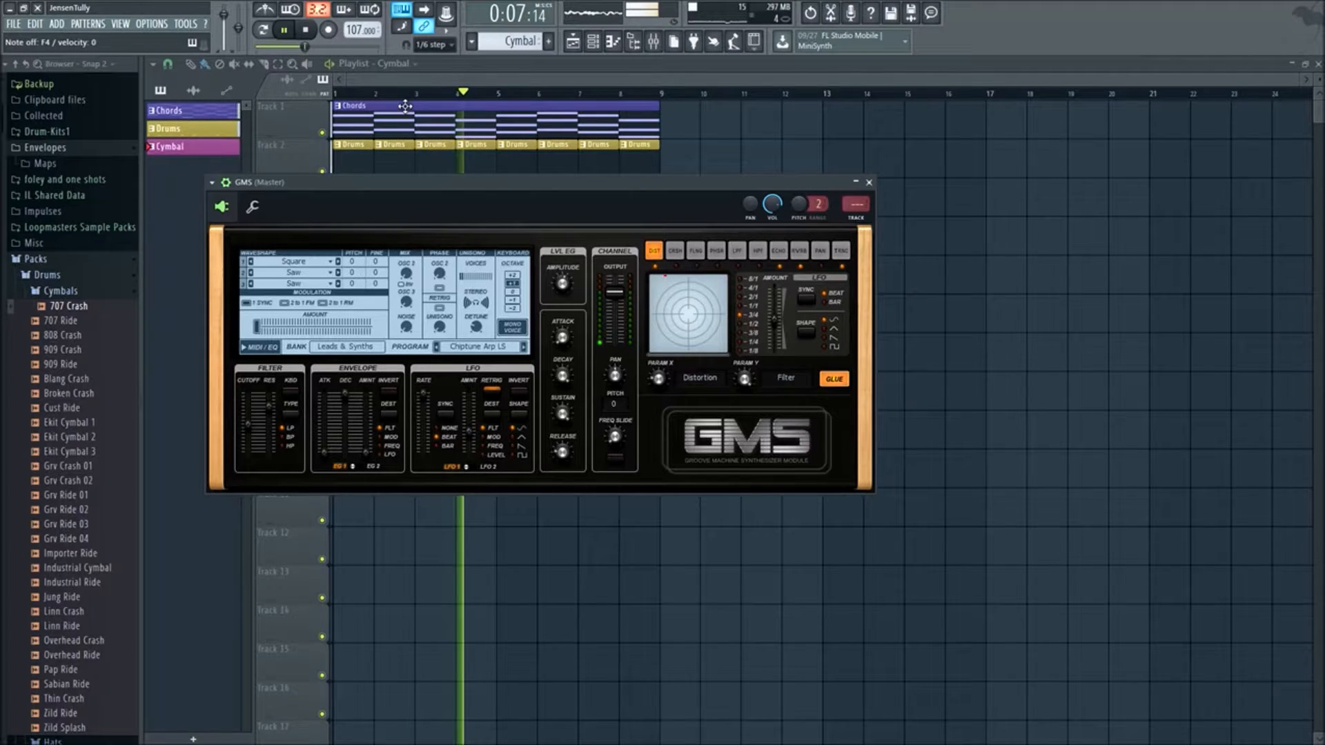
key(space)
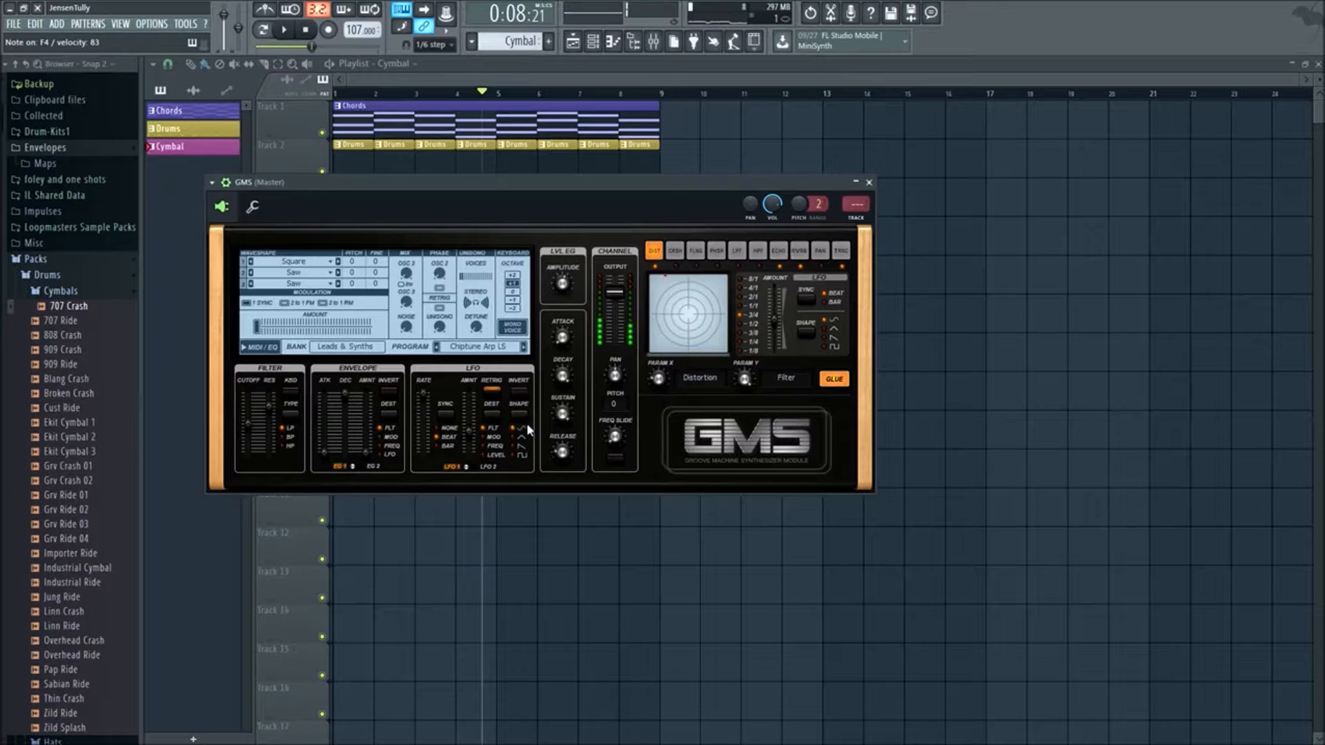
drag(470, 431, 470, 425)
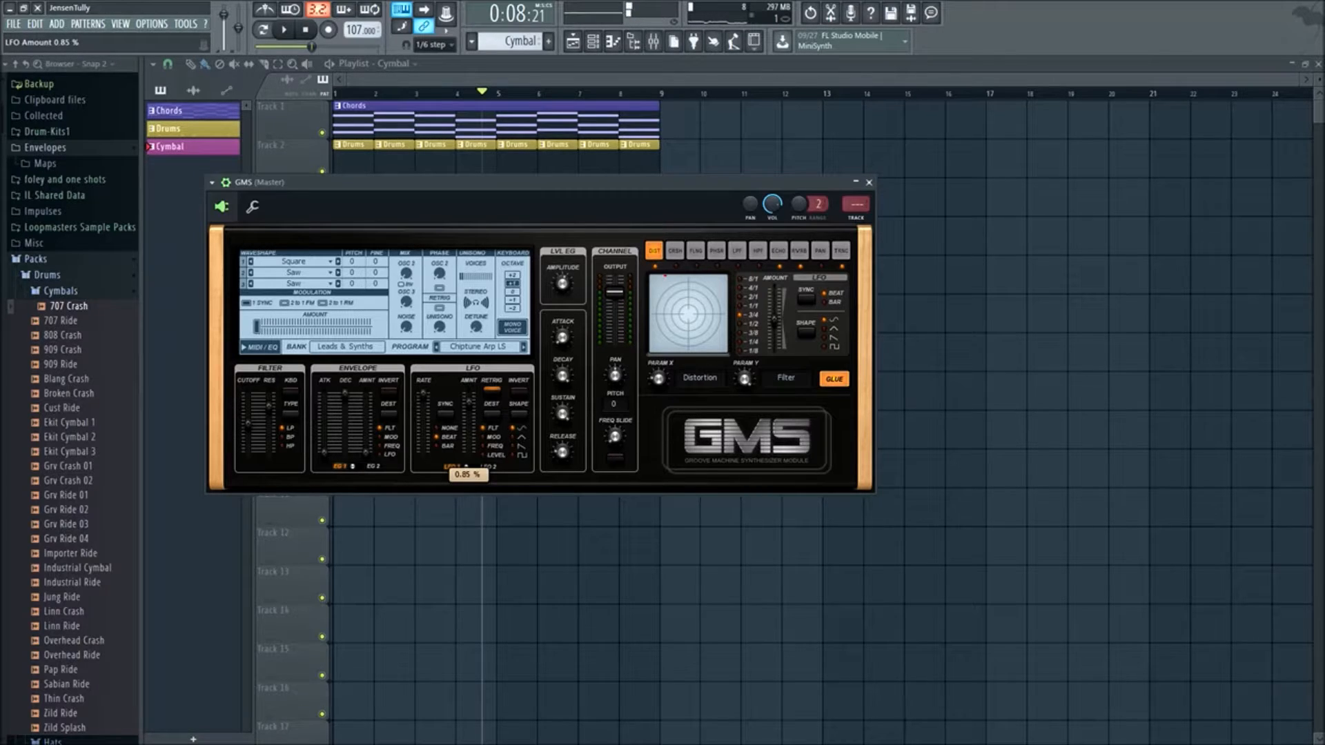
drag(471, 399, 473, 403)
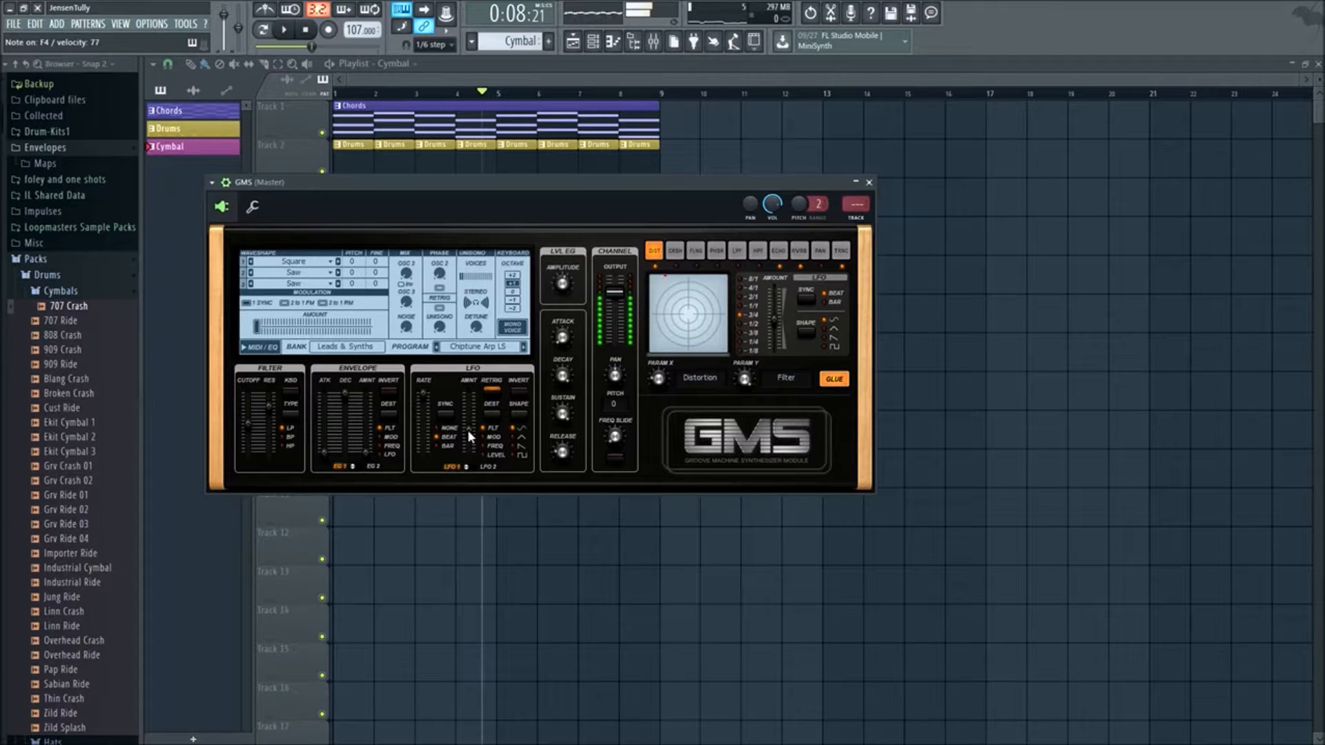
- Reload the Chiptune Arp LS preset and set its filter cutoff to 0.44 %
click(410, 345)
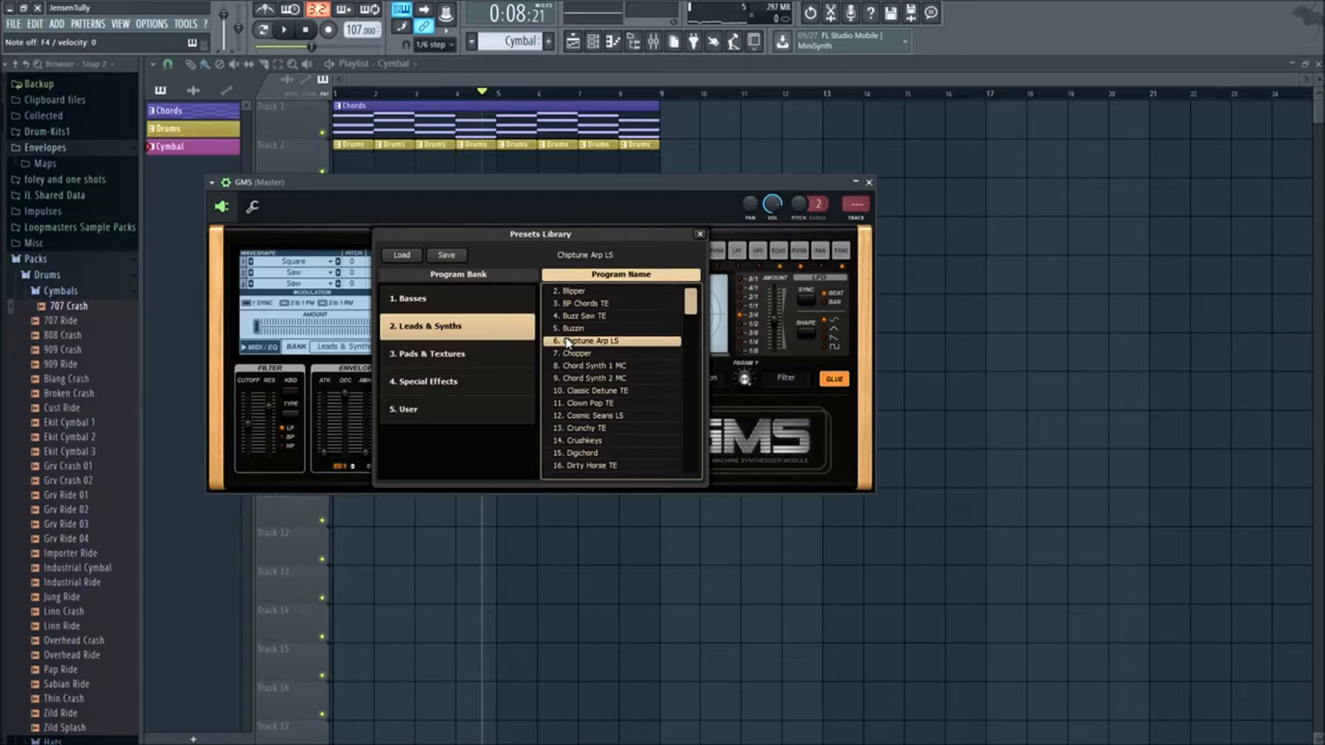
click(567, 341)
click(358, 354)
click(253, 411)
drag(253, 416, 253, 429)
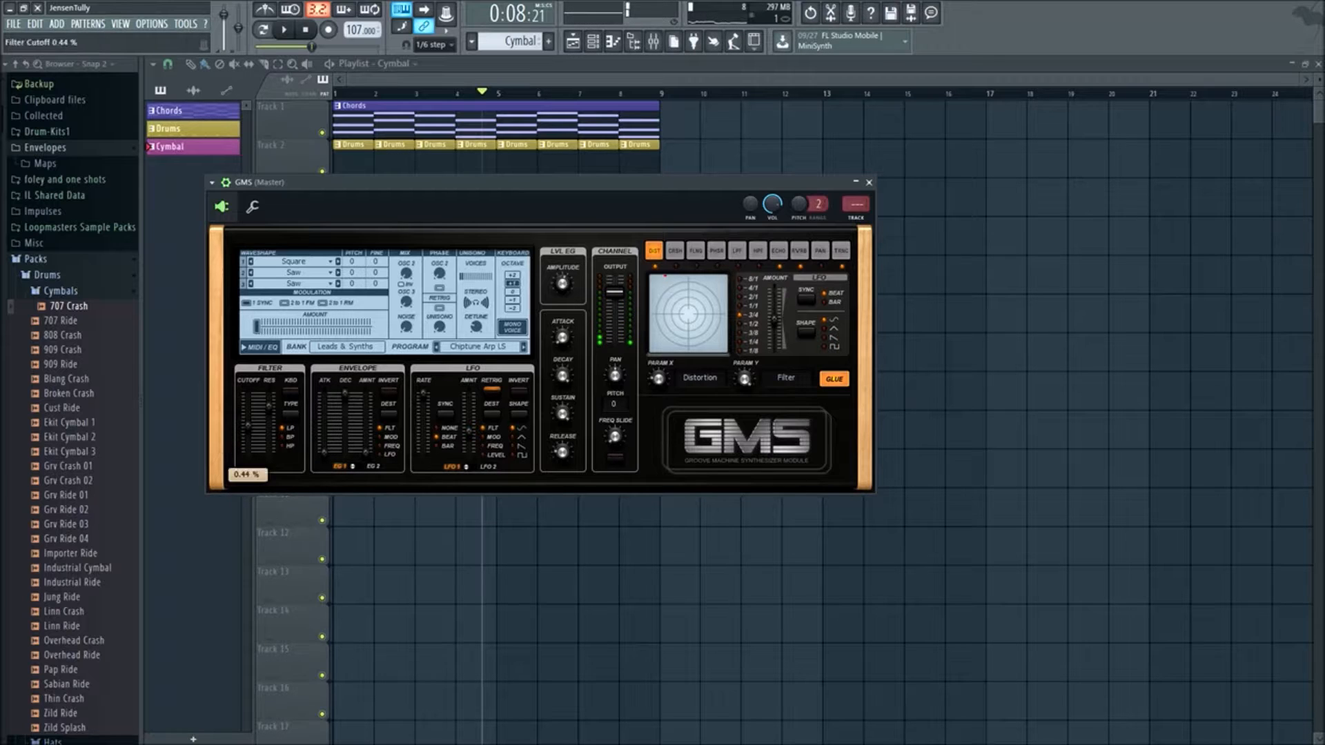
- Open the piano roll of the new GMS channel in Pattern 4 and draw a one-bar D#5 note at bar 1
click(868, 183)
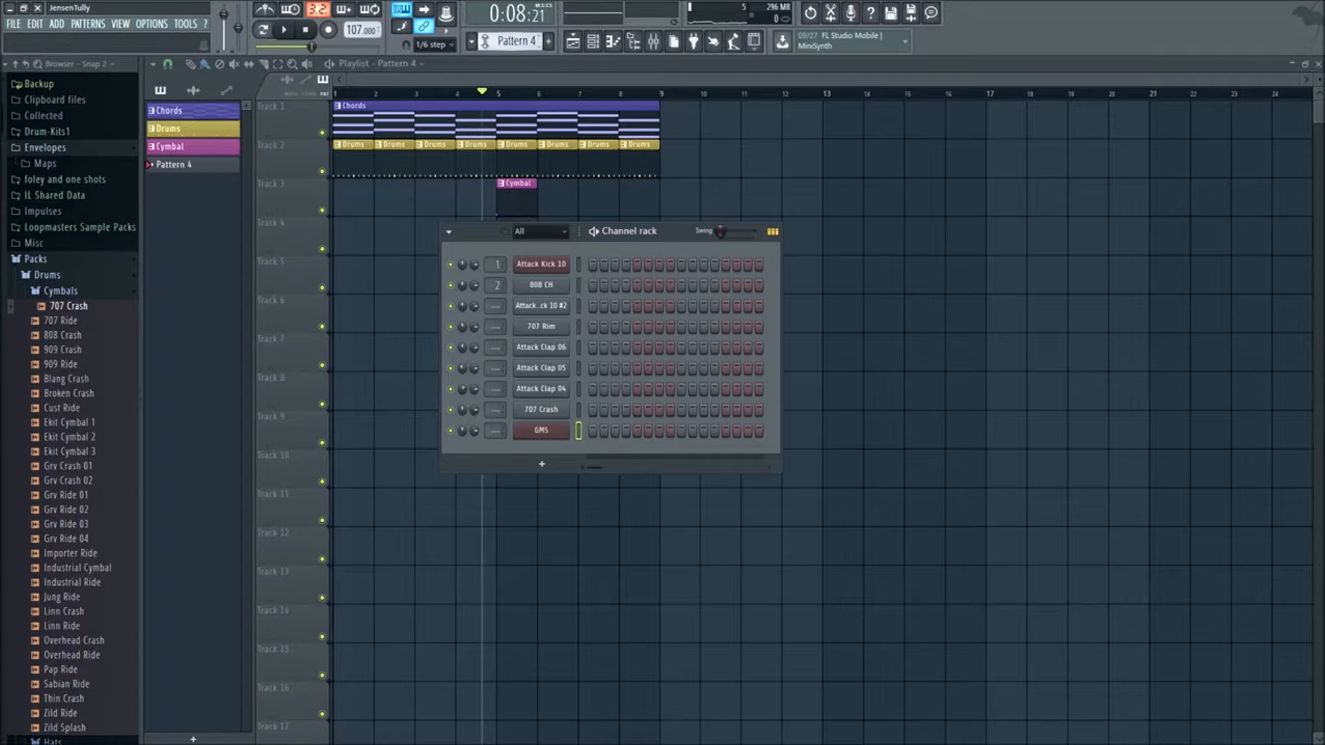
right_click(539, 432)
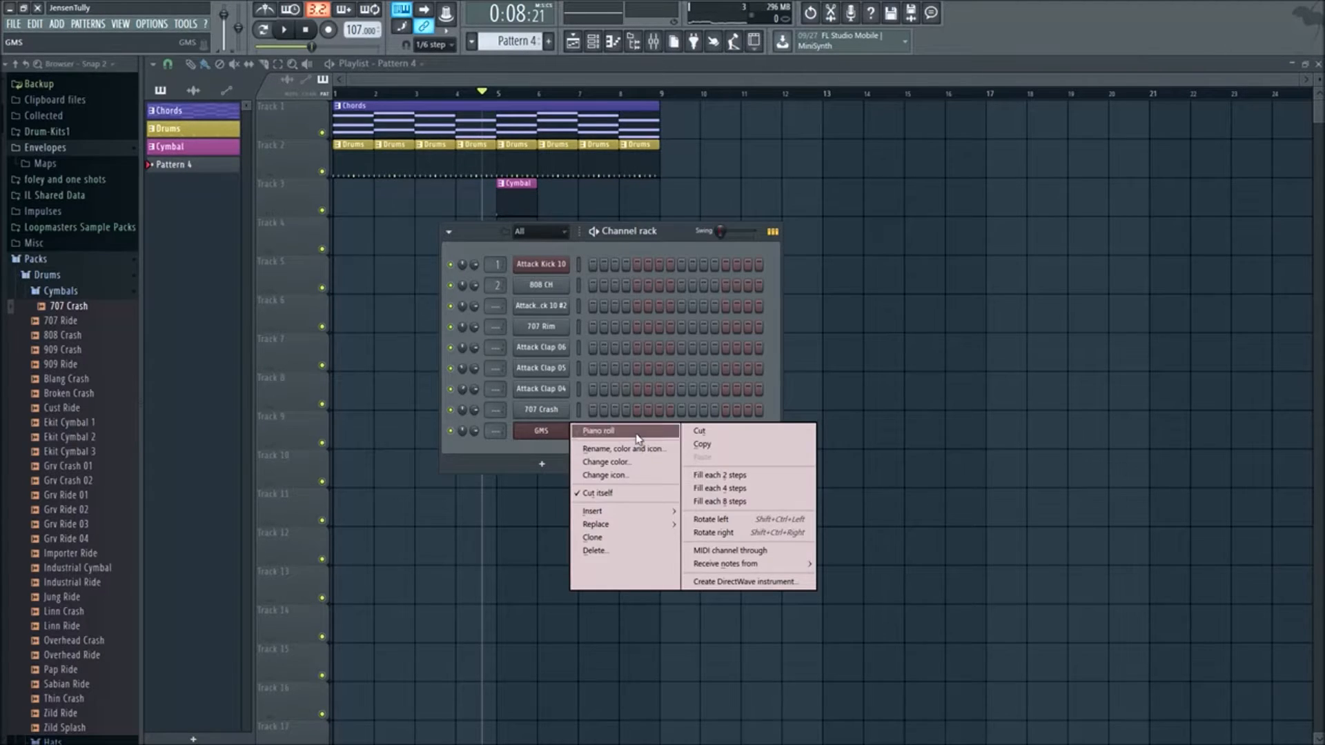
click(638, 432)
scroll(391, 281, down, 3)
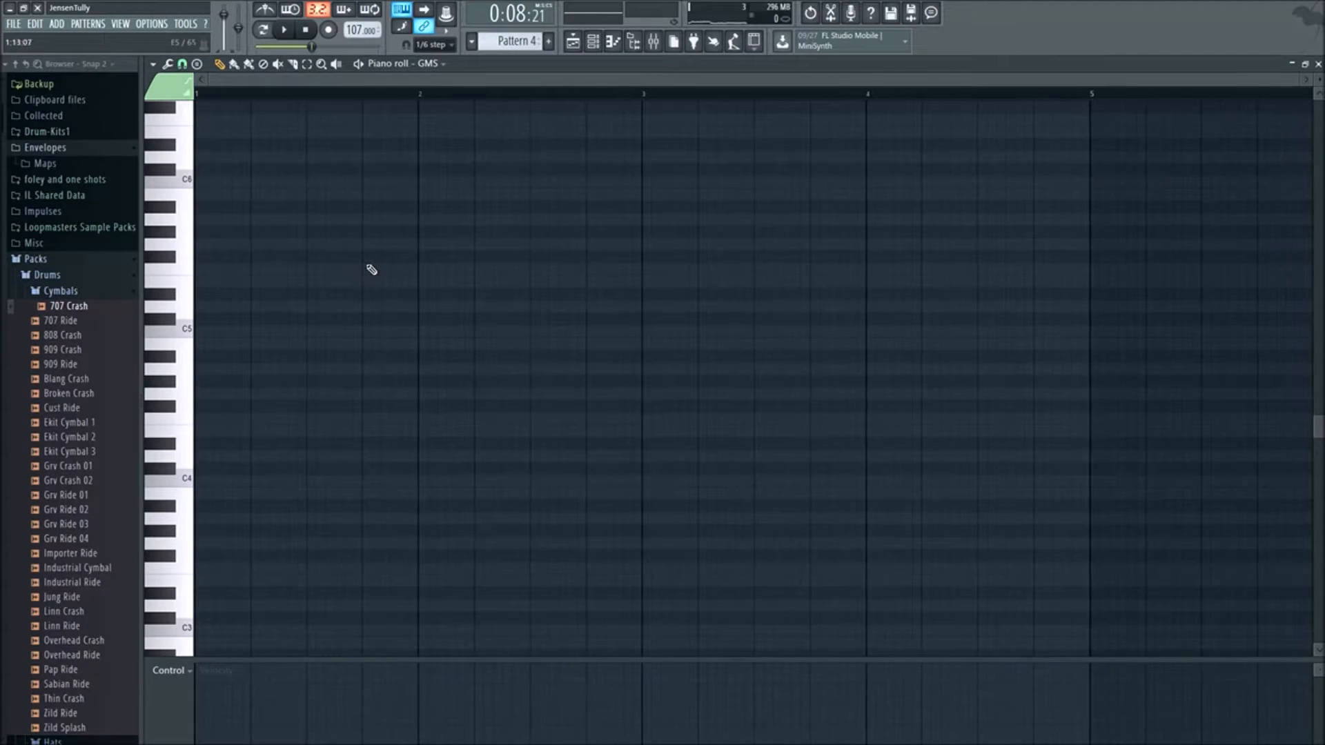
click(220, 293)
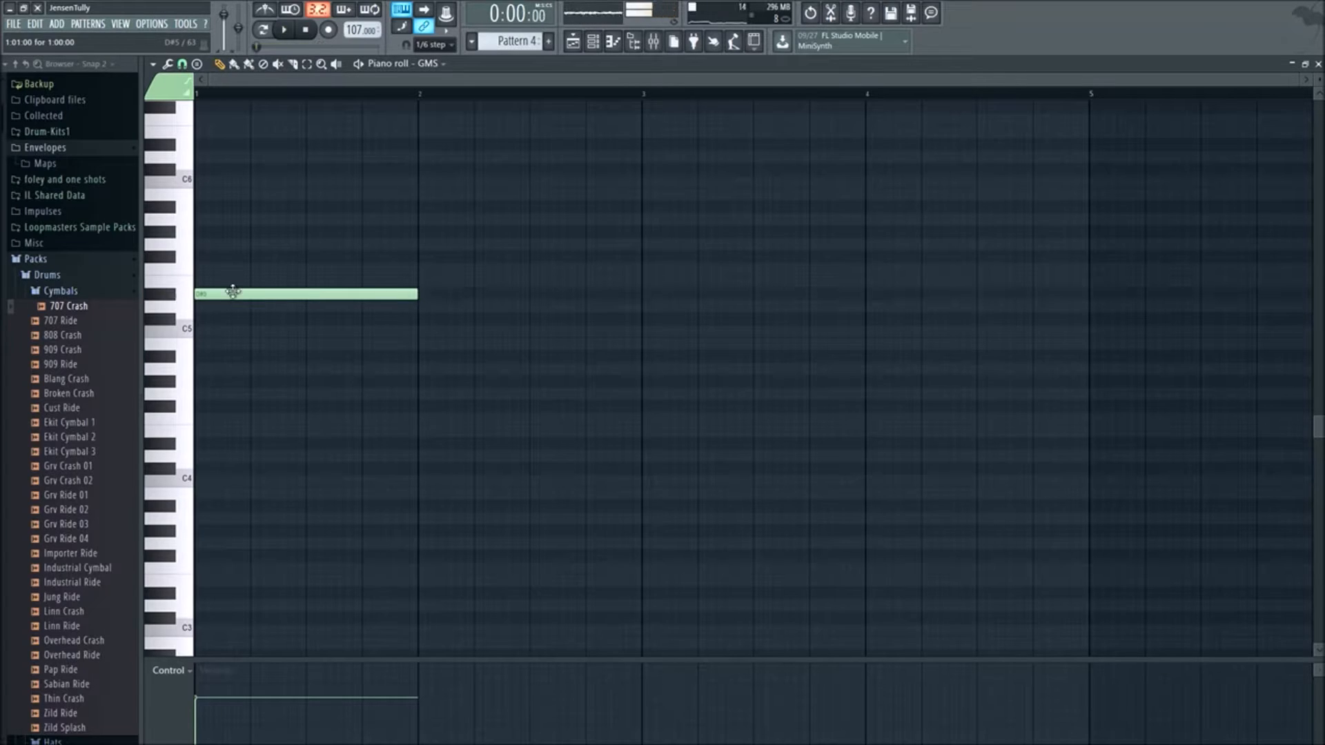
- Lower the bar 1 note to C5, place Pattern 4 at bar 1 of Track 4 and extend its clip to bar 9
drag(232, 292, 232, 330)
click(568, 41)
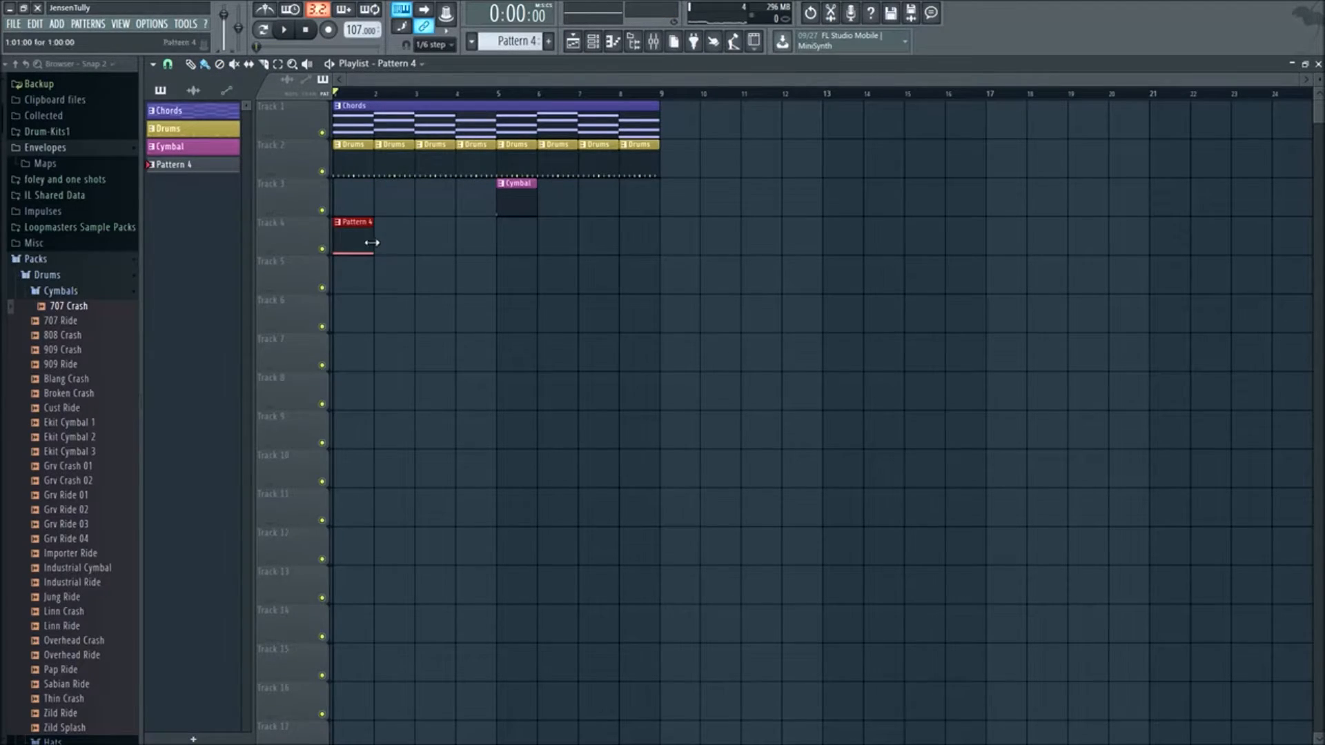
drag(372, 242, 633, 236)
- Raise the new GMS channel's bar 1 note to C6, increase its velocity and play it back with the arrangement
click(611, 41)
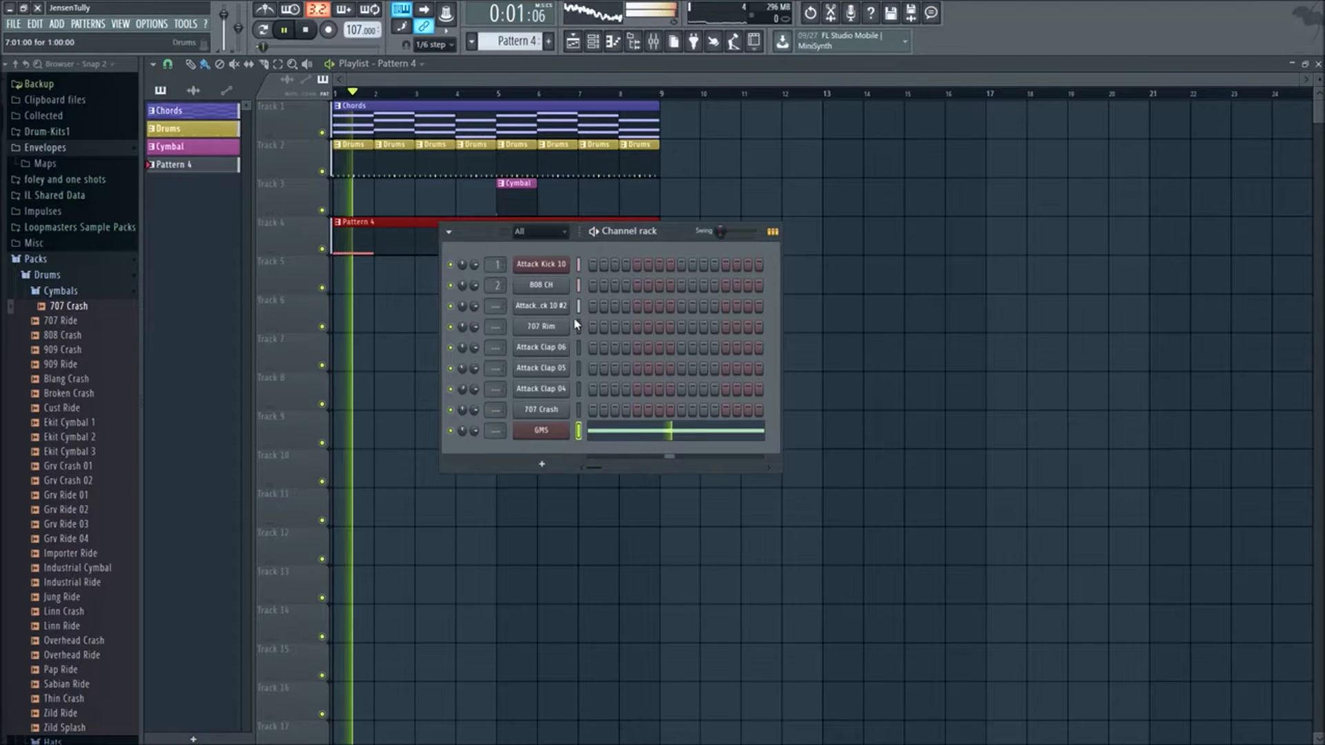
click(614, 431)
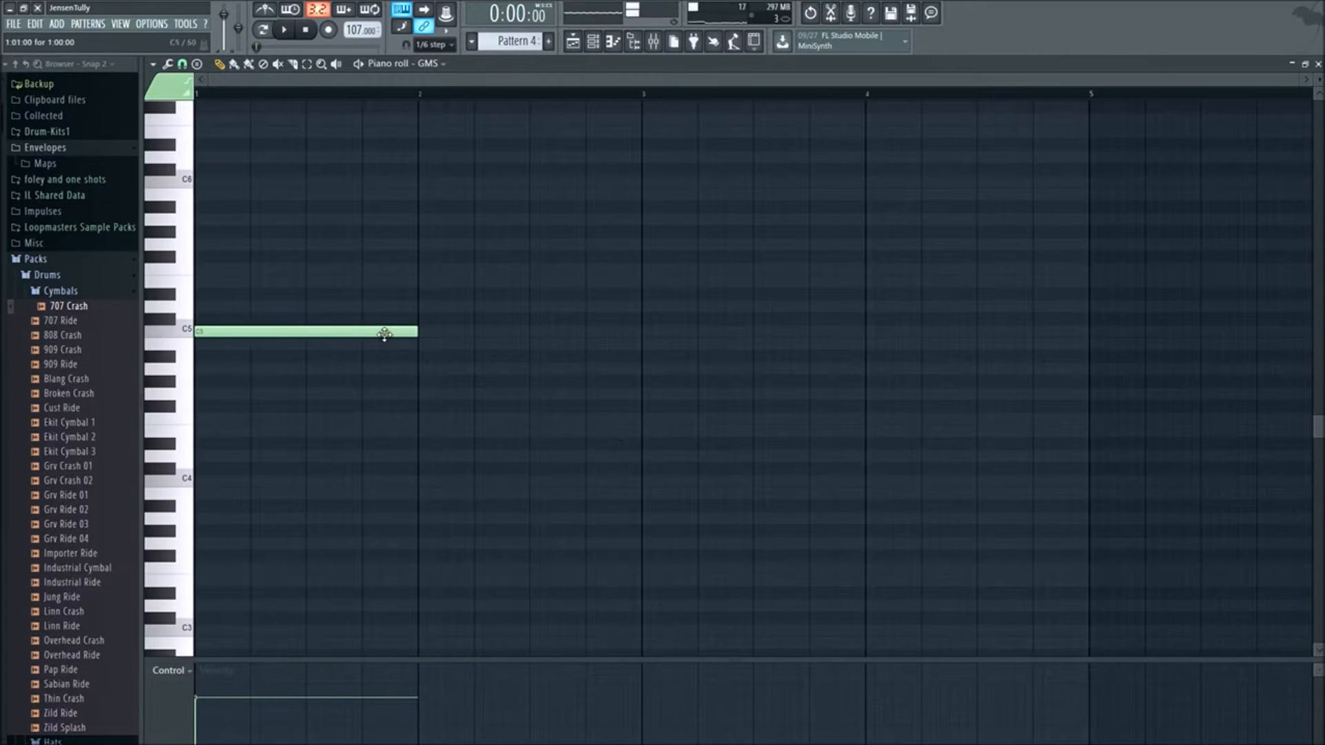
drag(379, 331, 349, 183)
scroll(376, 309, up, 3)
scroll(375, 311, up, 1)
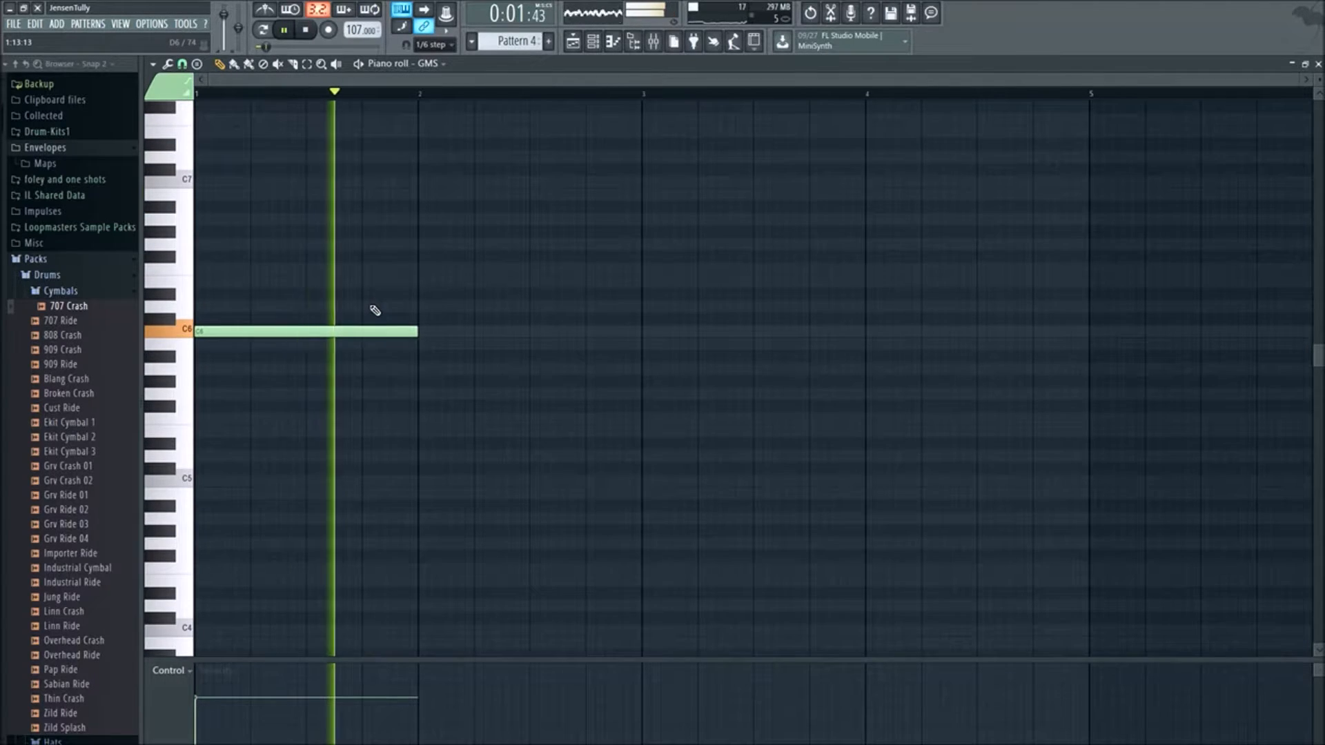
key(space)
click(262, 685)
key(space)
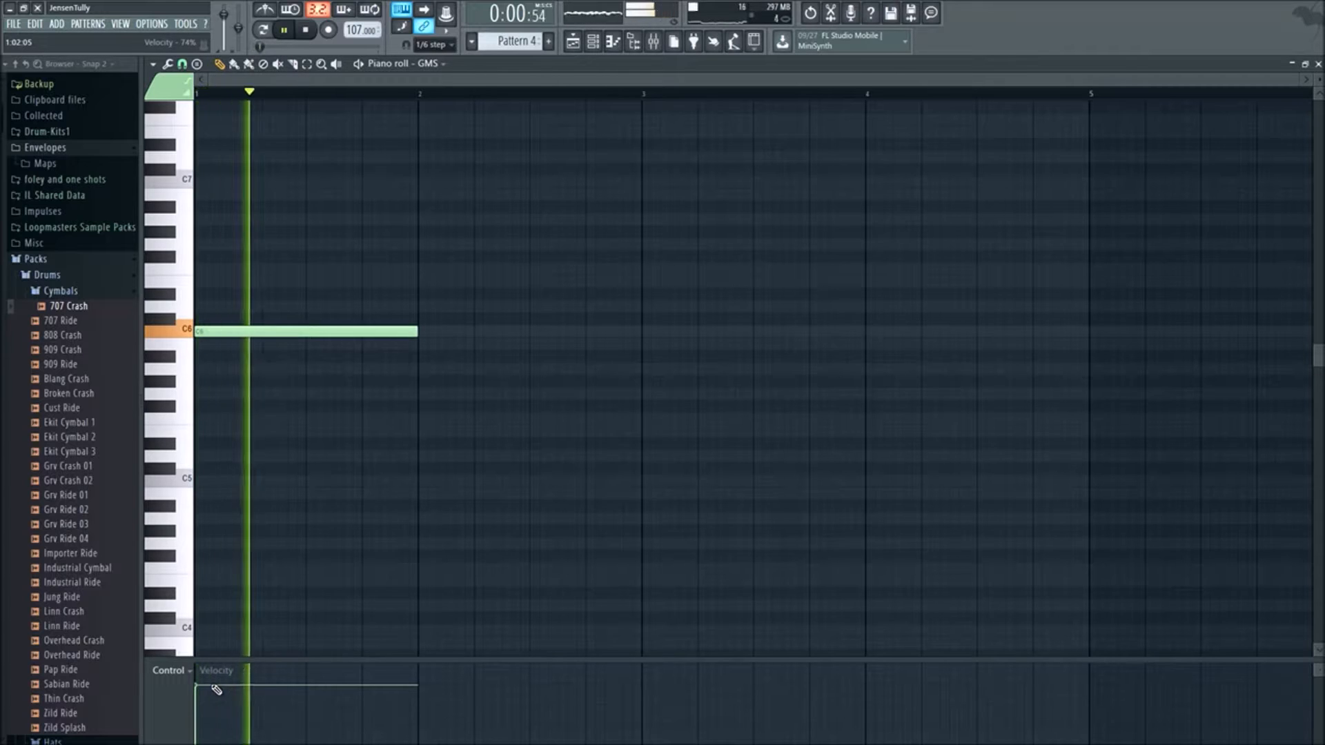
key(space)
- Lower the bar 1 note to C3 and add one-bar C3 notes at bars 2, 3 and 4 during playback
drag(355, 345, 332, 589)
scroll(320, 552, down, 5)
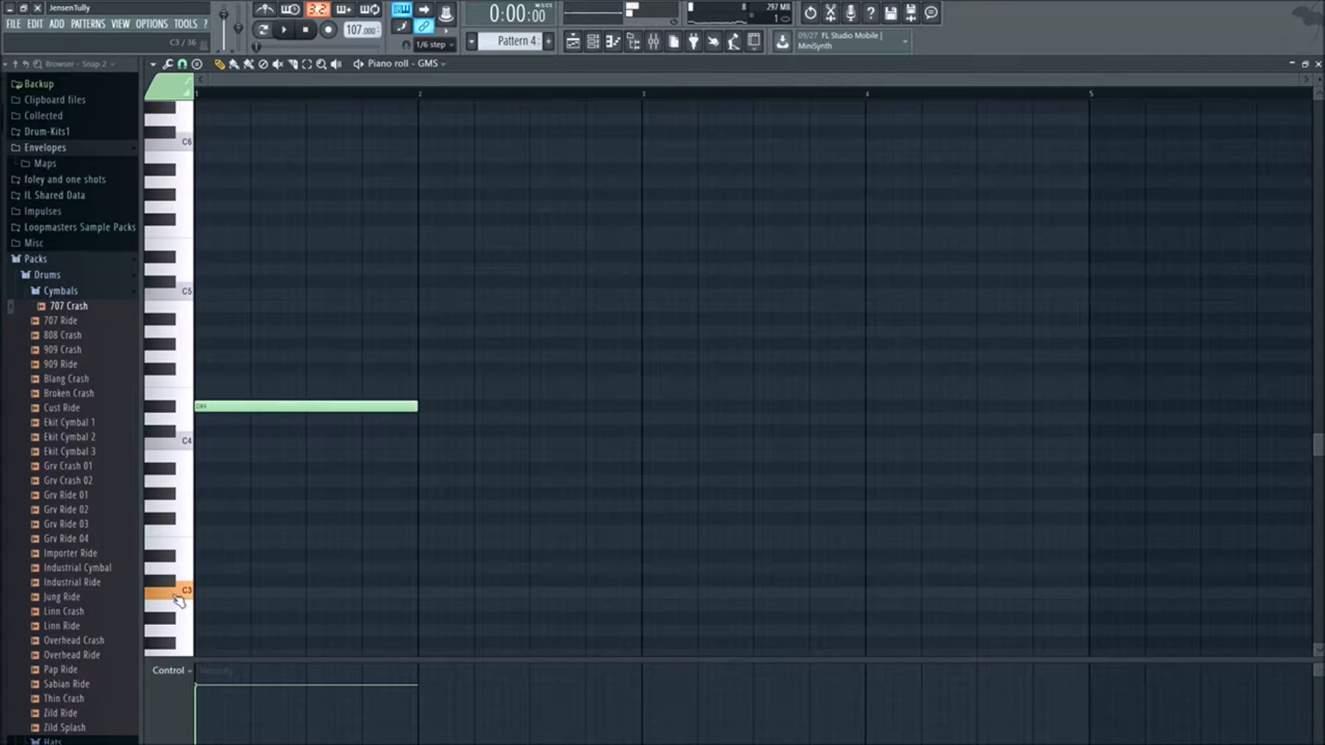
drag(235, 418, 210, 591)
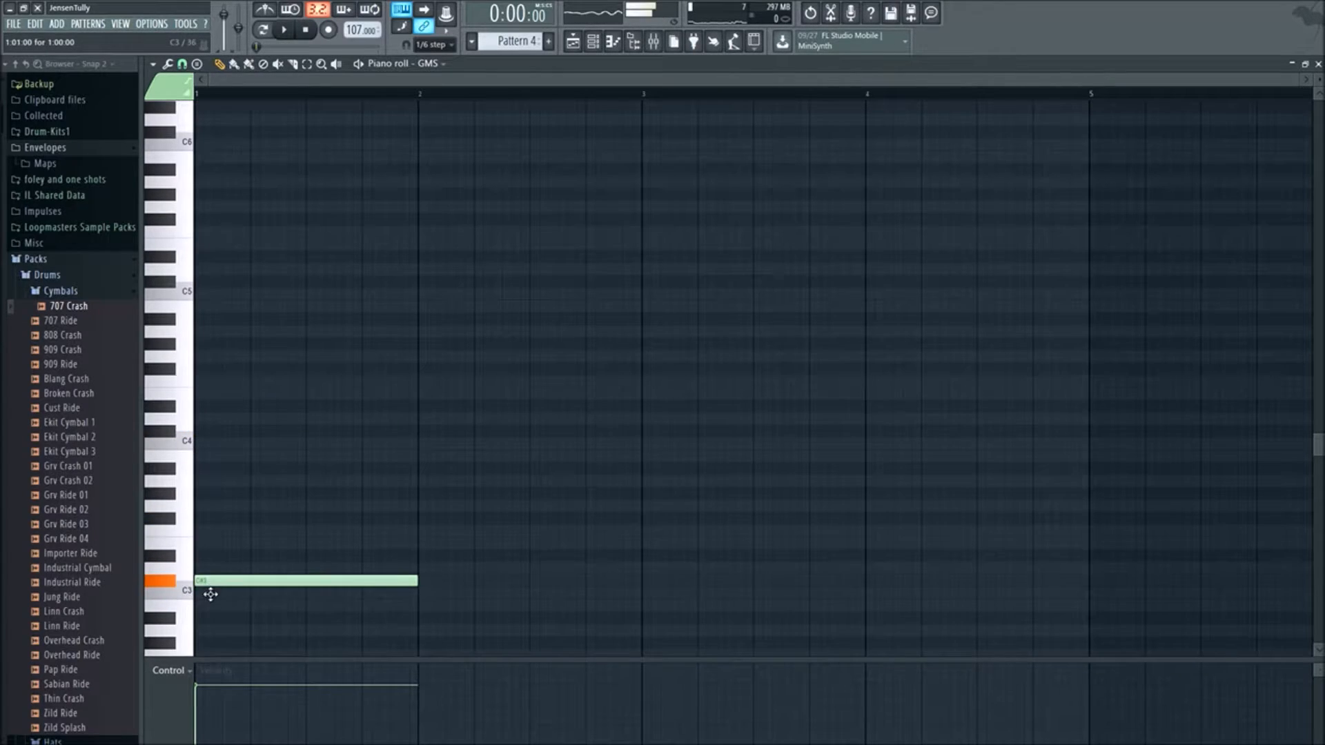
key(space)
click(442, 593)
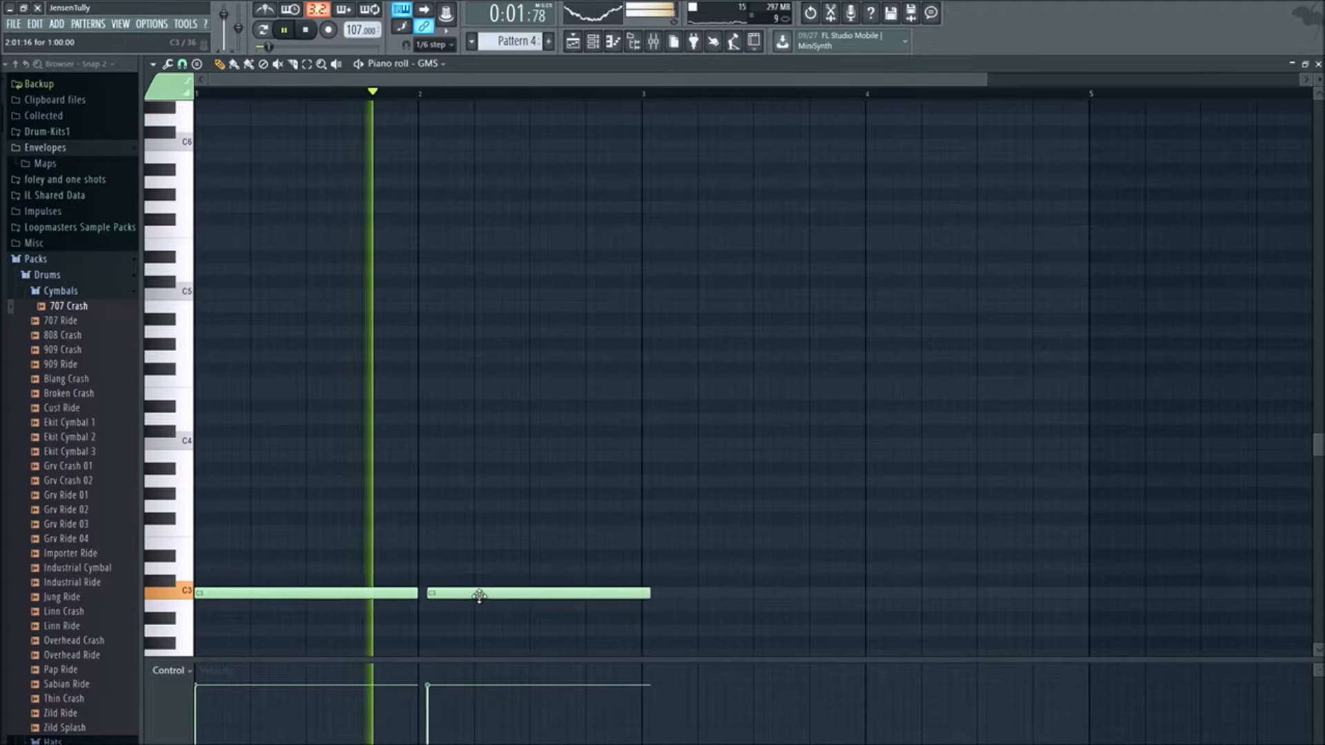
click(668, 593)
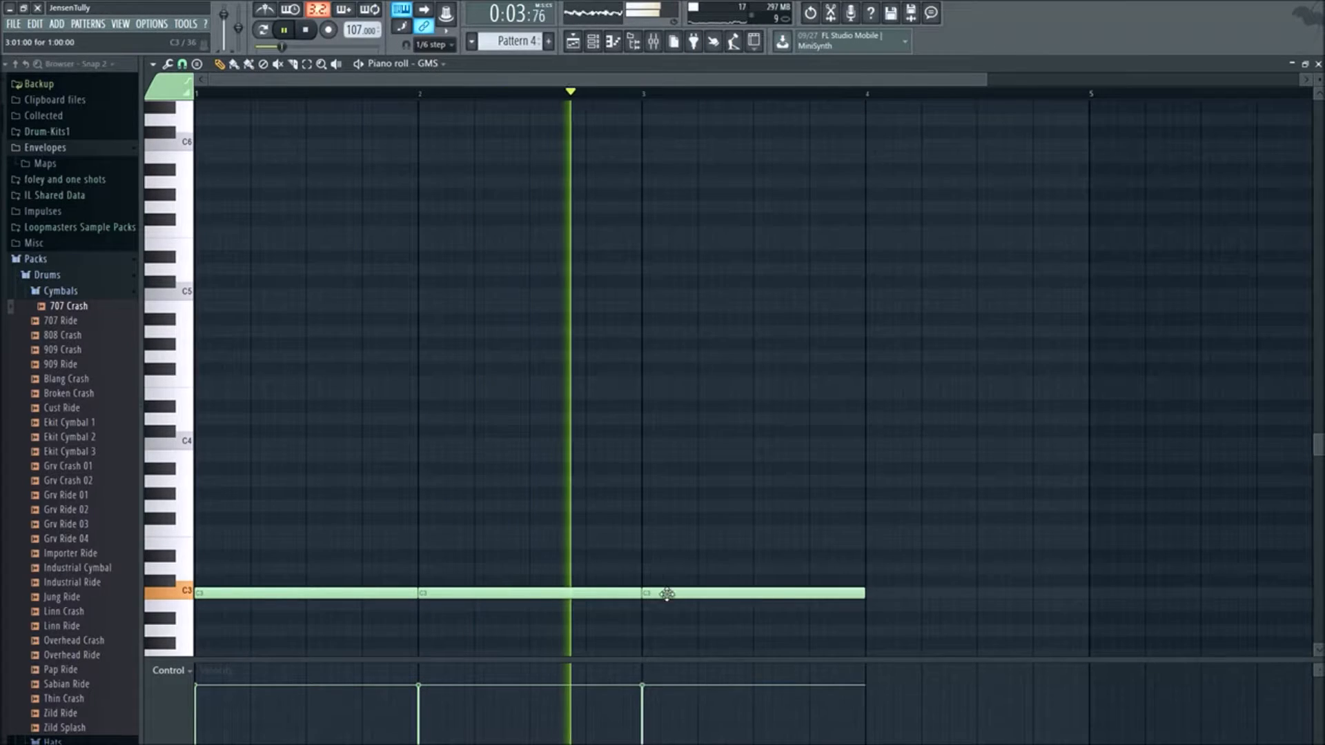
click(873, 594)
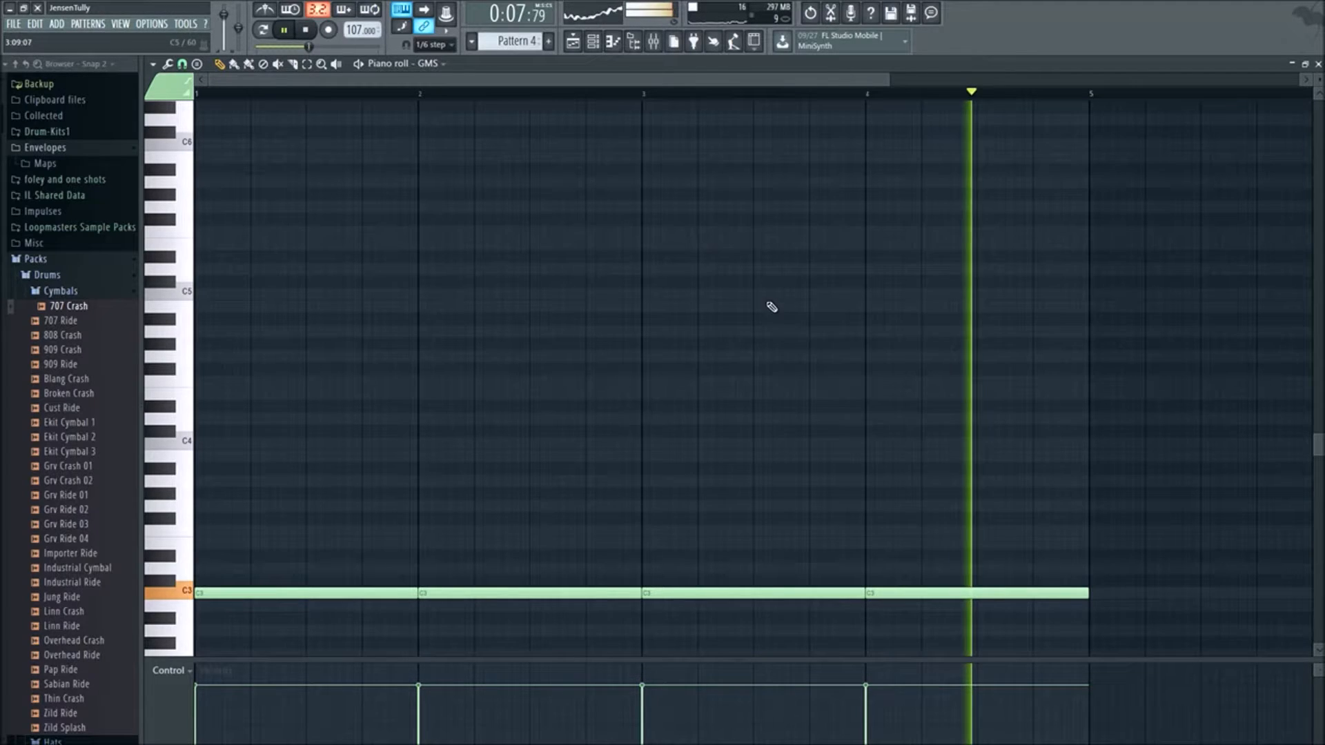
key(space)
- Fit the Pattern 4 clip to bars 5–8, and add clips of Chords at bar 9, Drums at bars 14–16 and Pattern 4 at bar 13
click(574, 45)
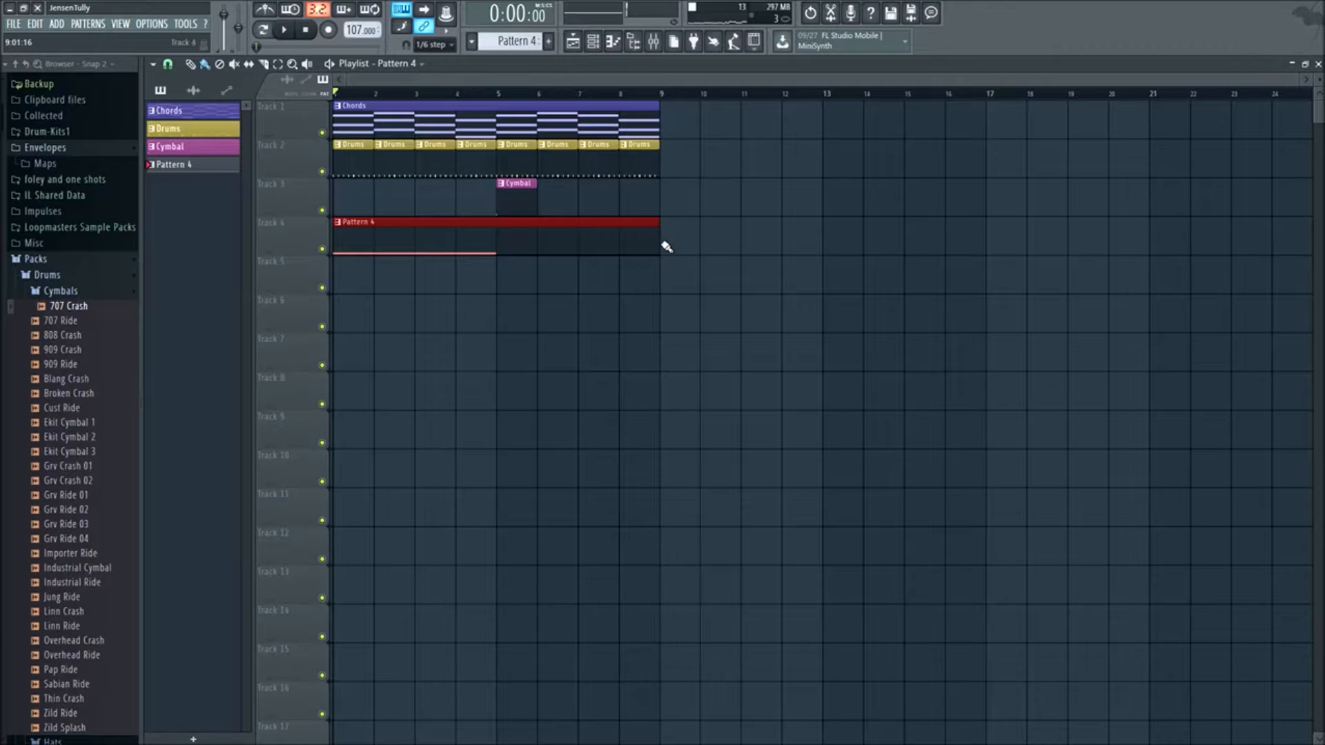
drag(658, 242, 631, 242)
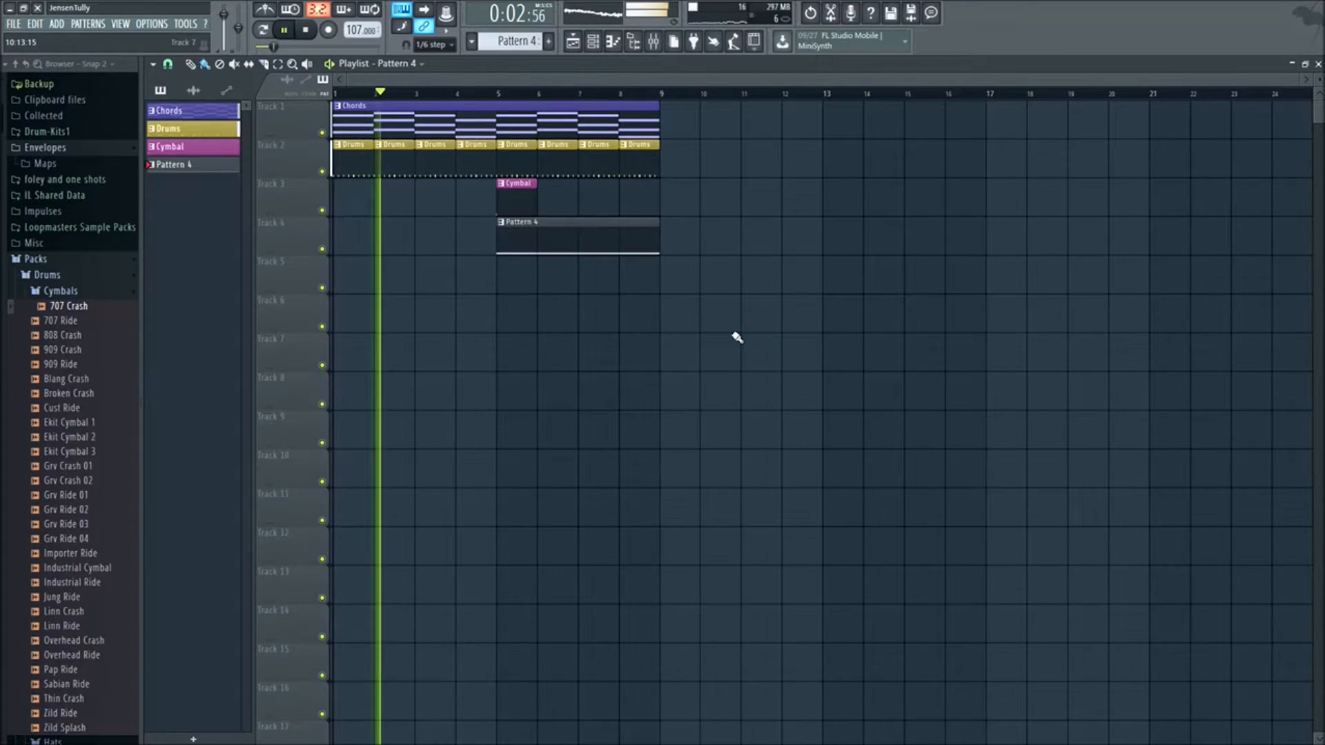
drag(774, 372, 838, 131)
ctrl+click(800, 223)
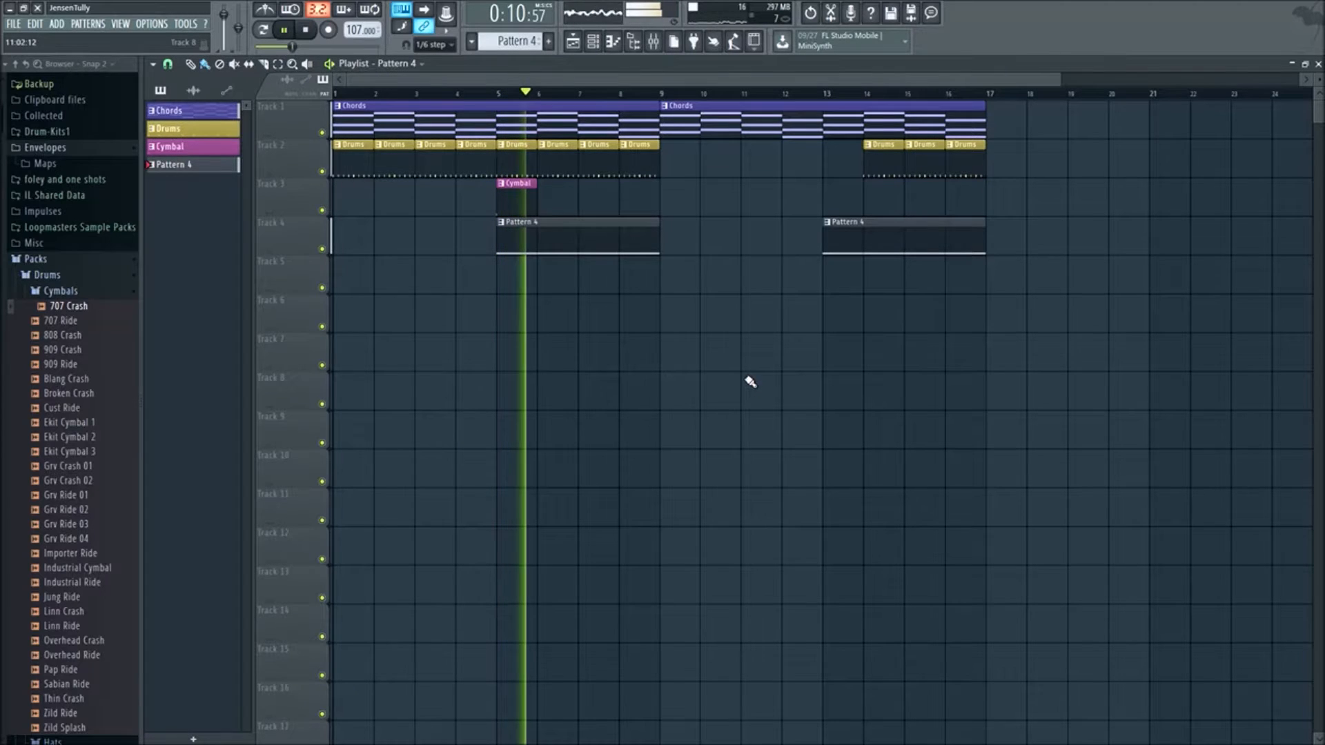
click(593, 43)
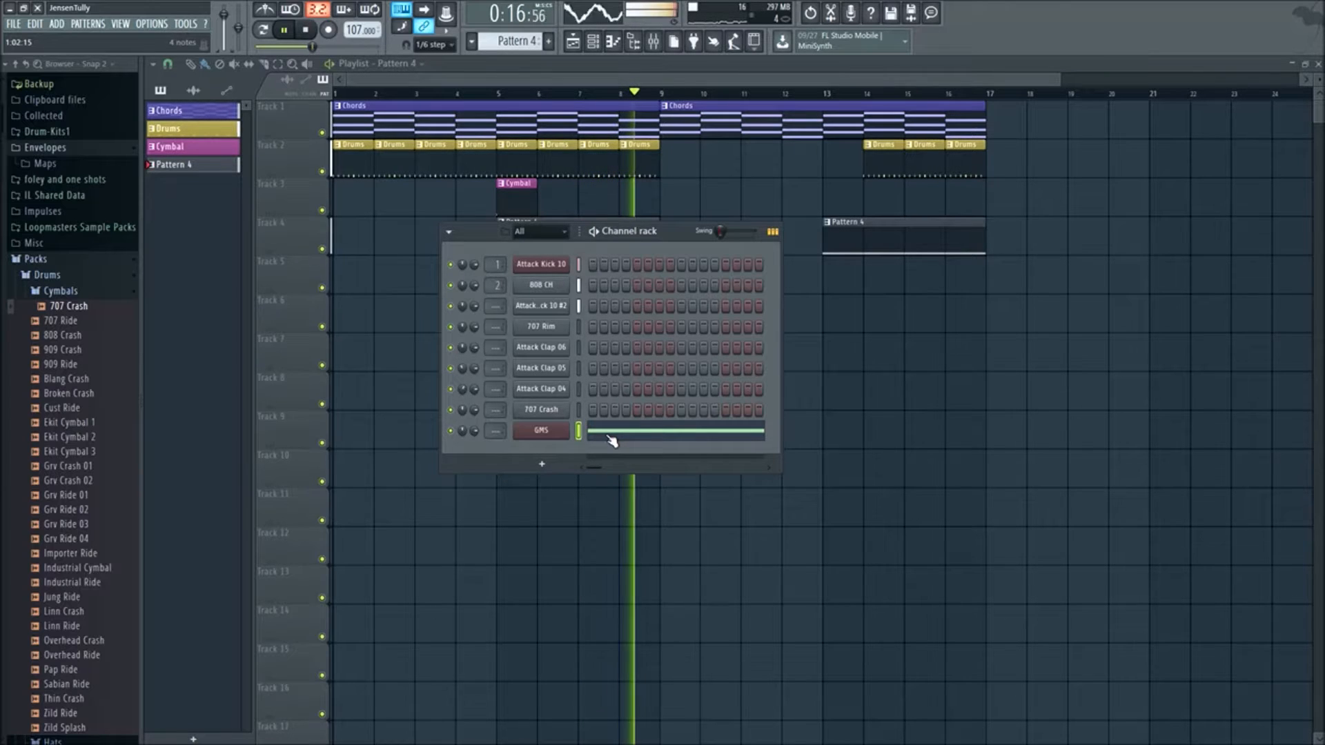
click(619, 560)
right_click(633, 560)
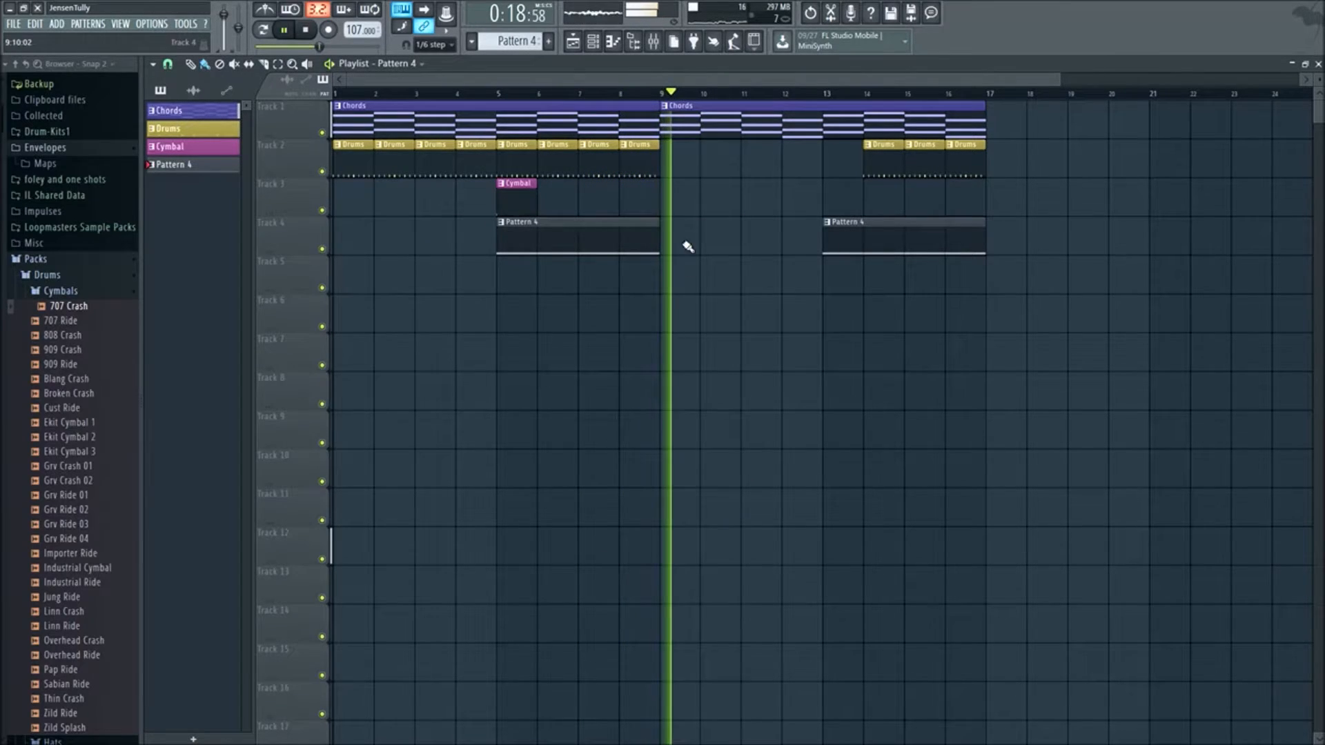
key(space)
- Audition the Chopper preset from the Leads & Synths bank on Pattern 4's GMS channel, and close the synth
click(597, 43)
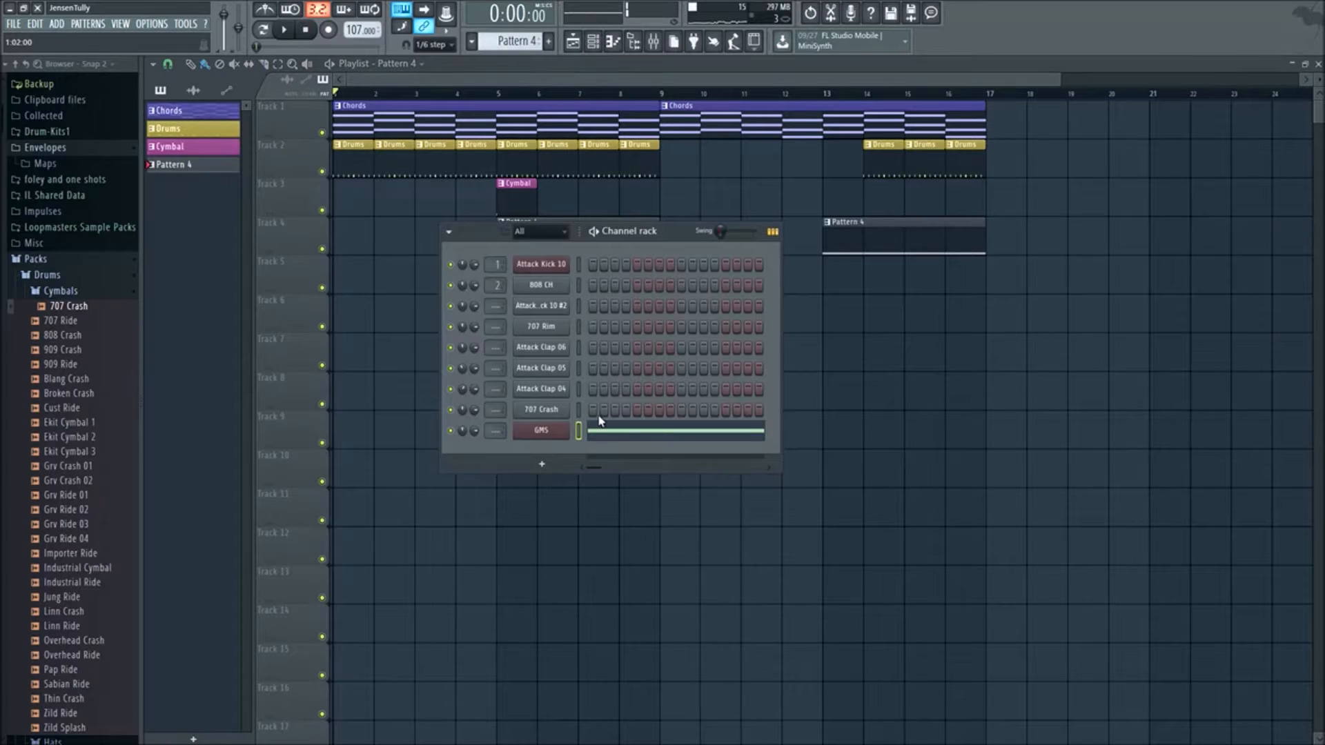
right_click(549, 435)
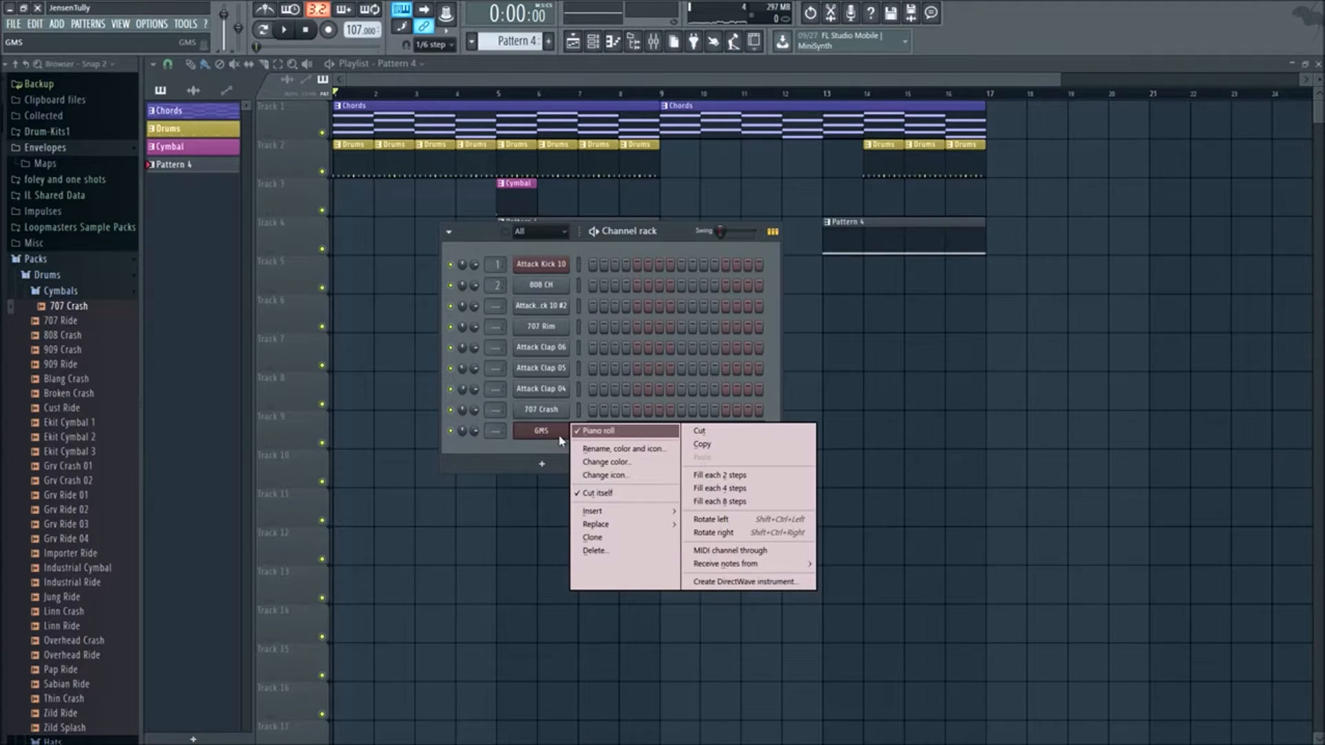
click(545, 435)
click(353, 347)
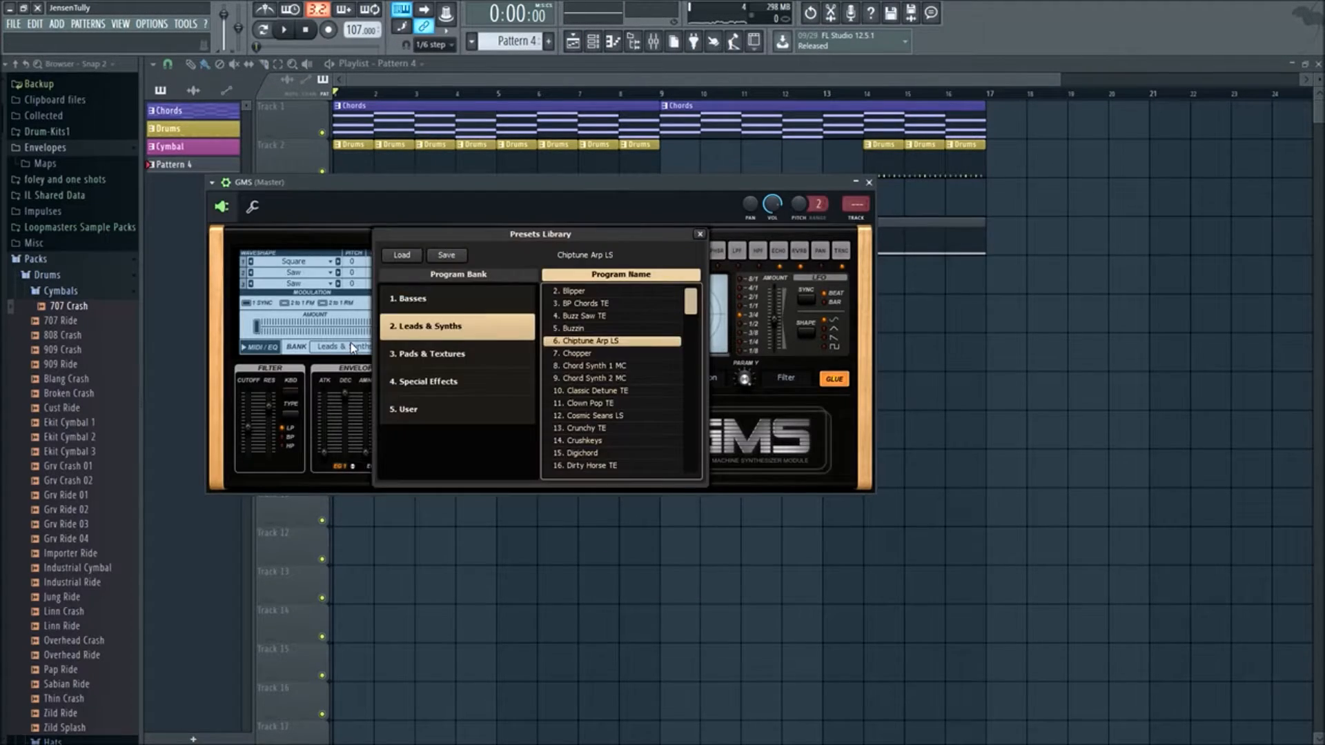
click(597, 354)
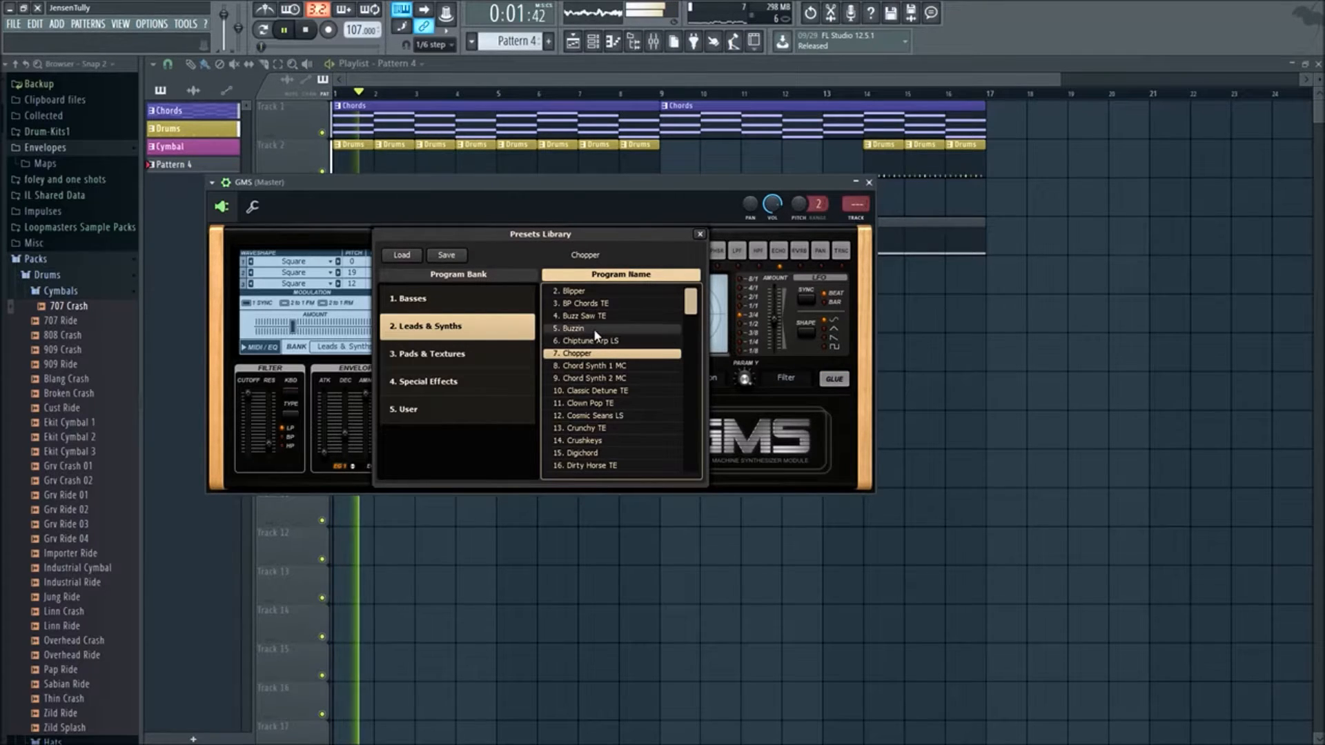
click(869, 182)
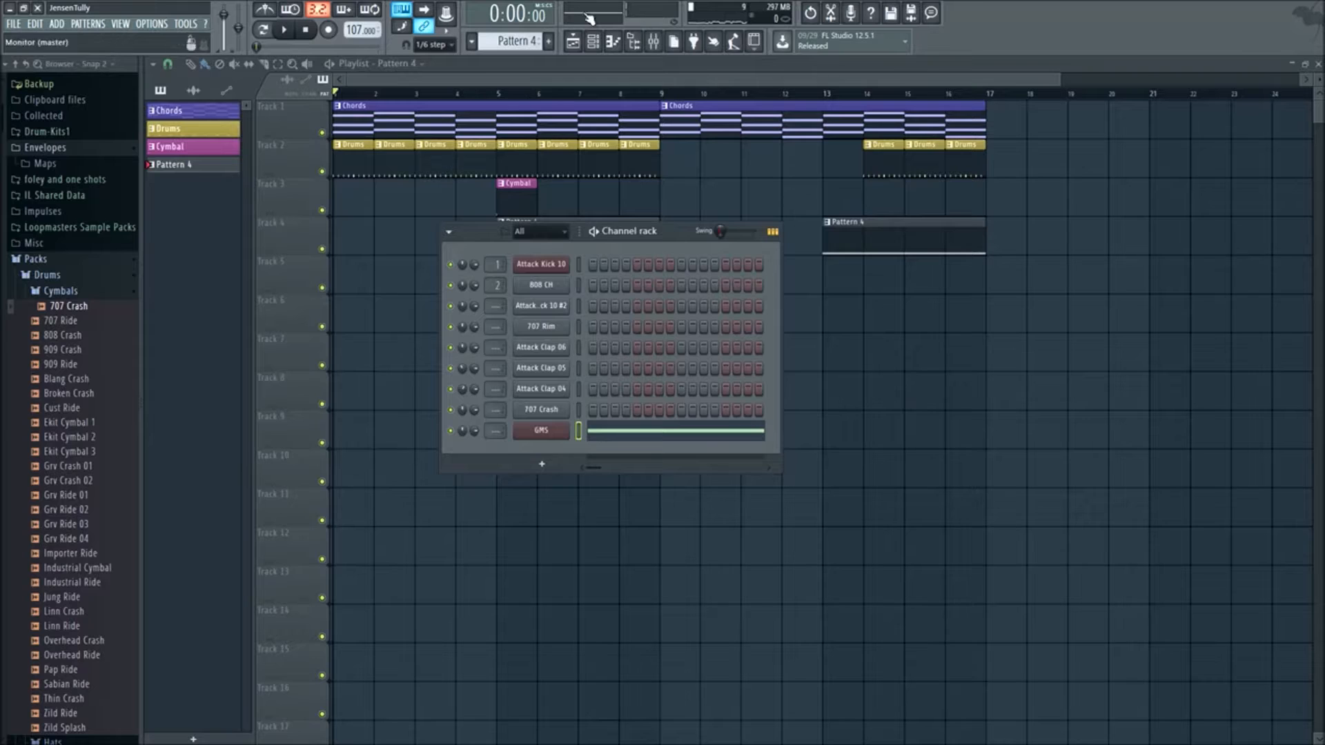
- Delete the GMS channel and clone the first Attack Kick 10 channel, which holds the Mystery FM Pad preset, closing the clone's synth window
right_click(549, 436)
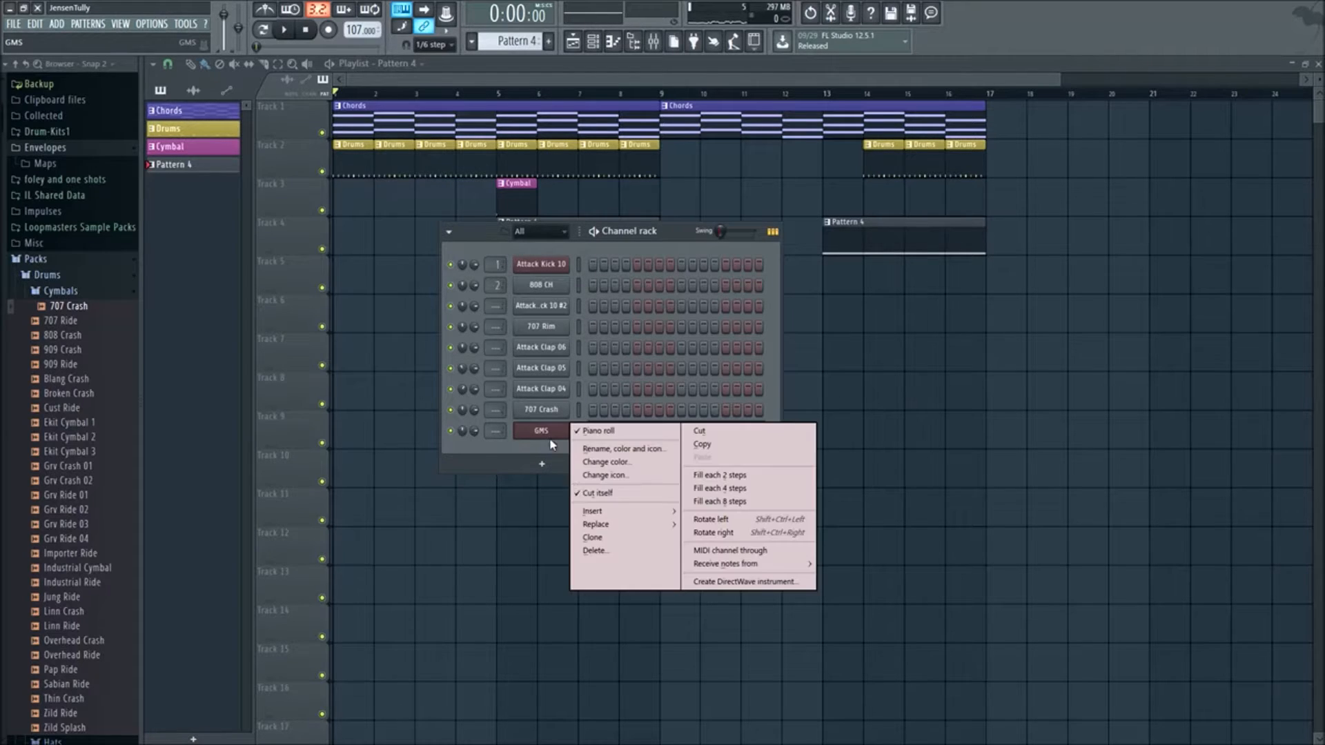
click(588, 551)
click(731, 416)
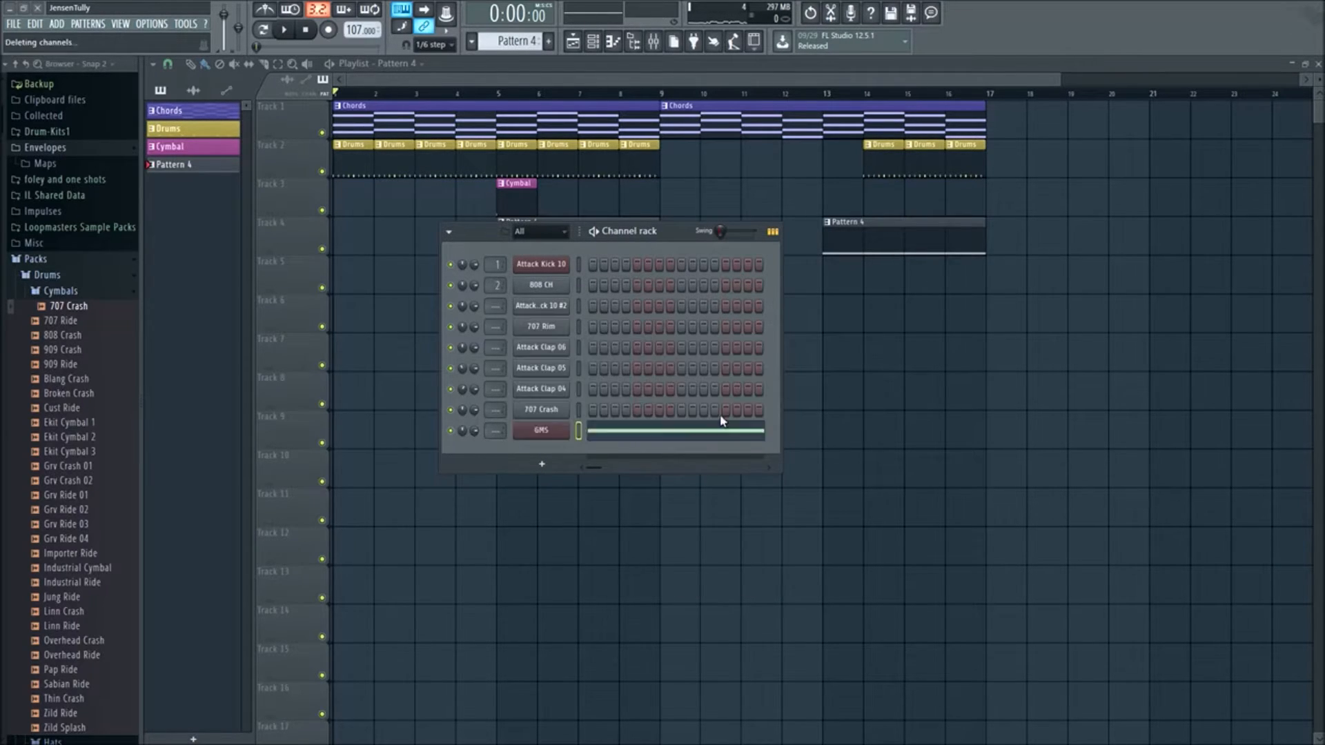
right_click(537, 272)
click(595, 372)
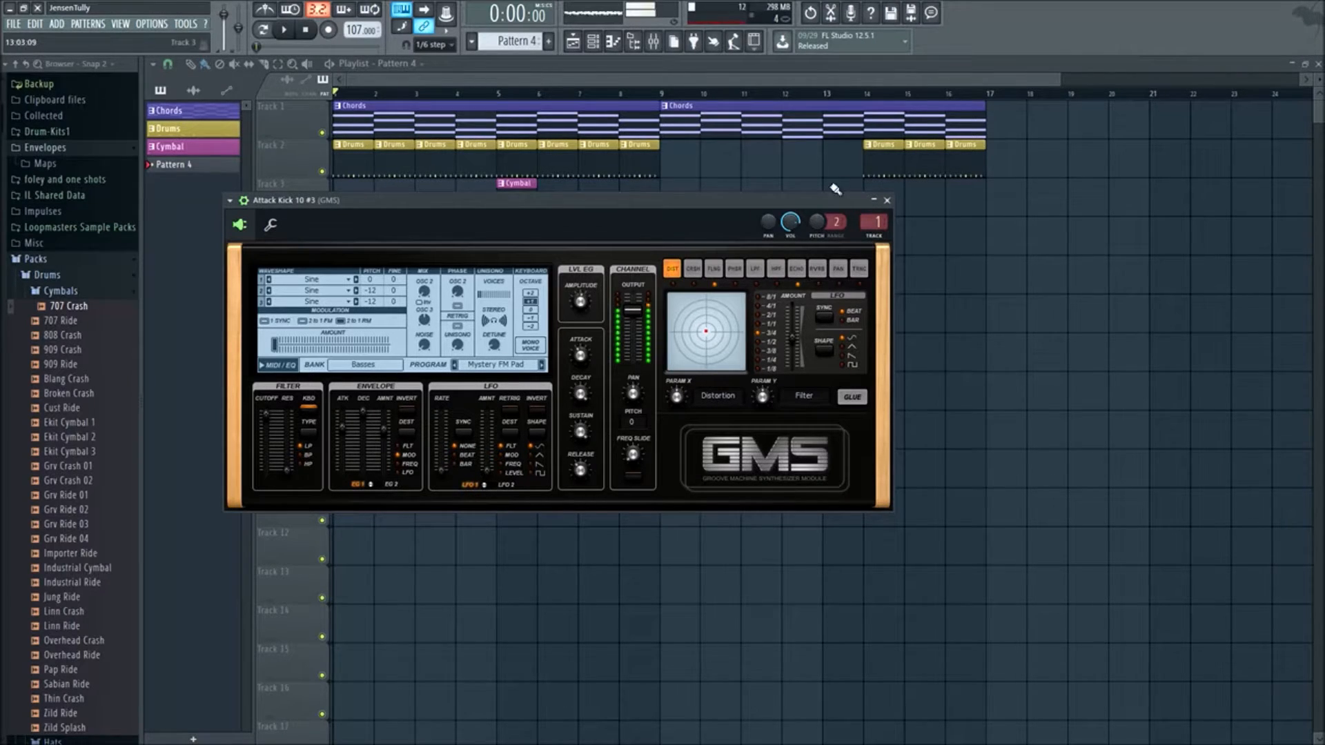
click(886, 201)
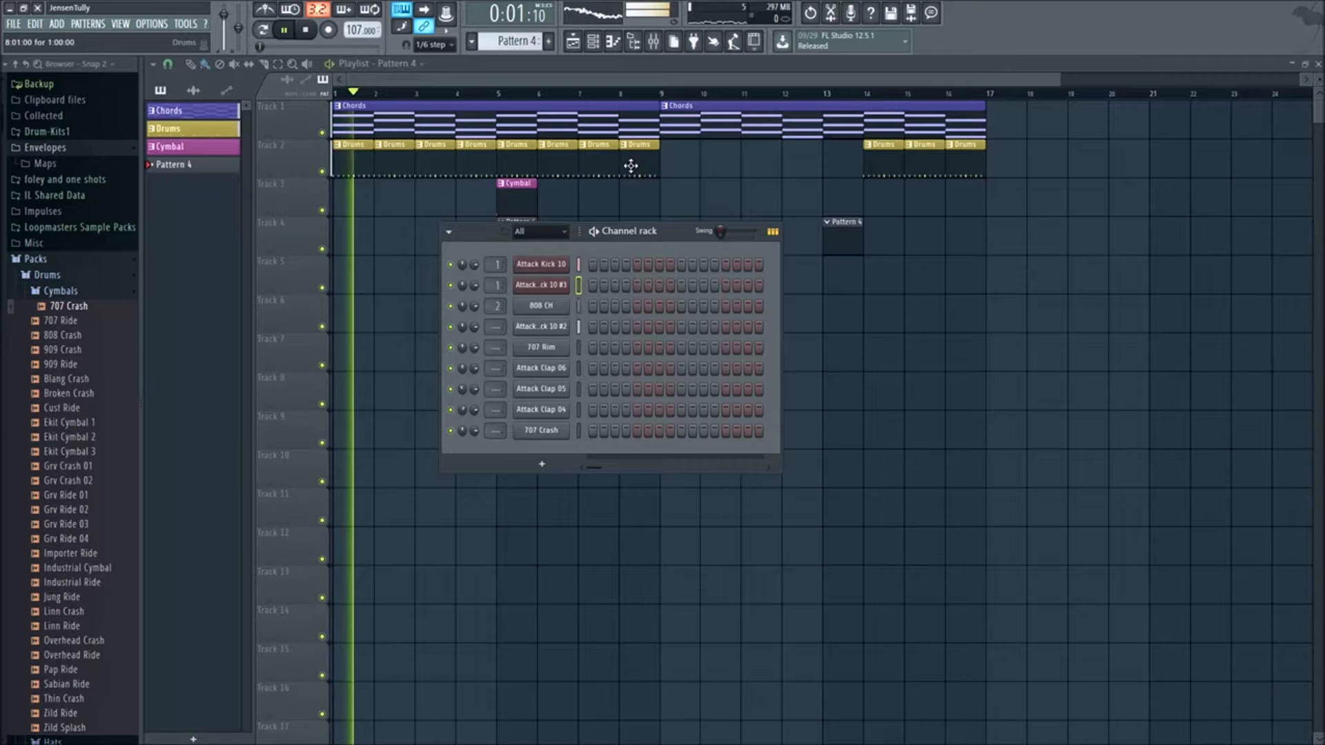
- Draw a one-bar C6 note at bar 1 in the cloned channel's piano roll for Pattern 4
click(618, 47)
scroll(284, 202, up, 3)
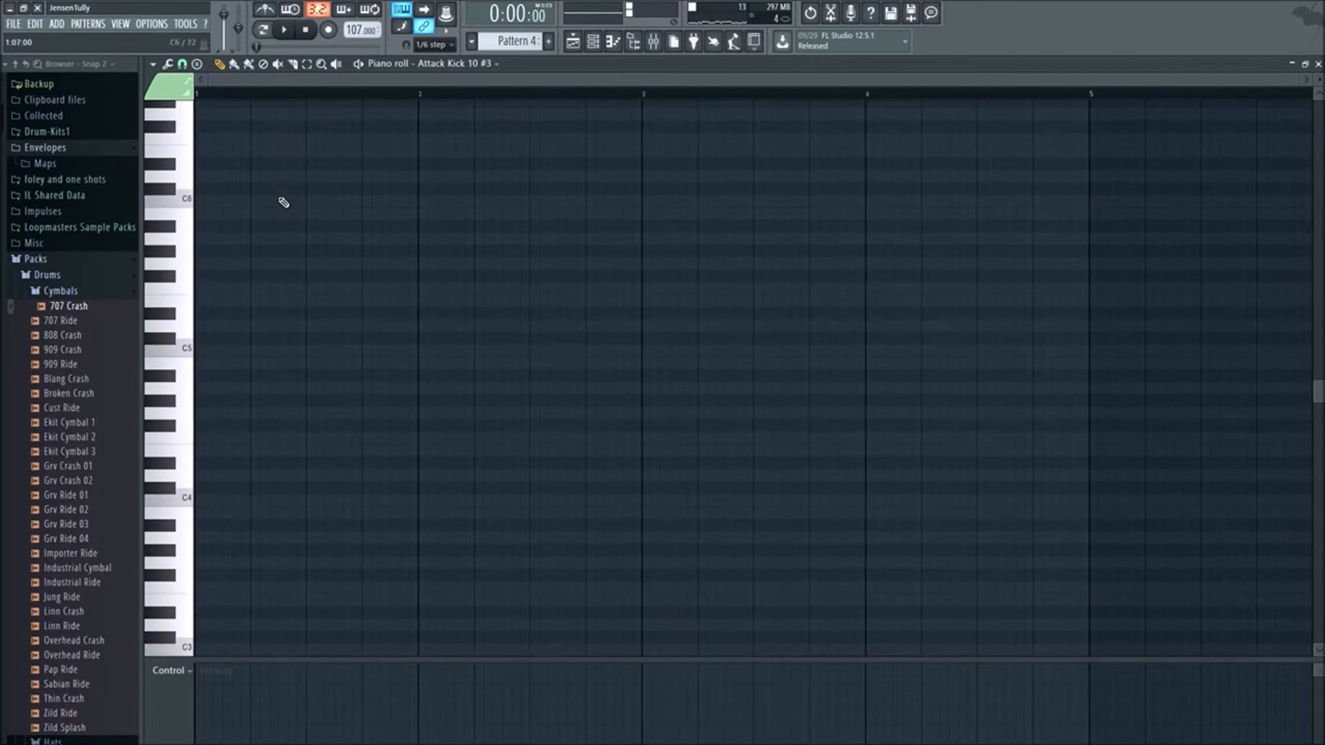
drag(237, 268, 128, 248)
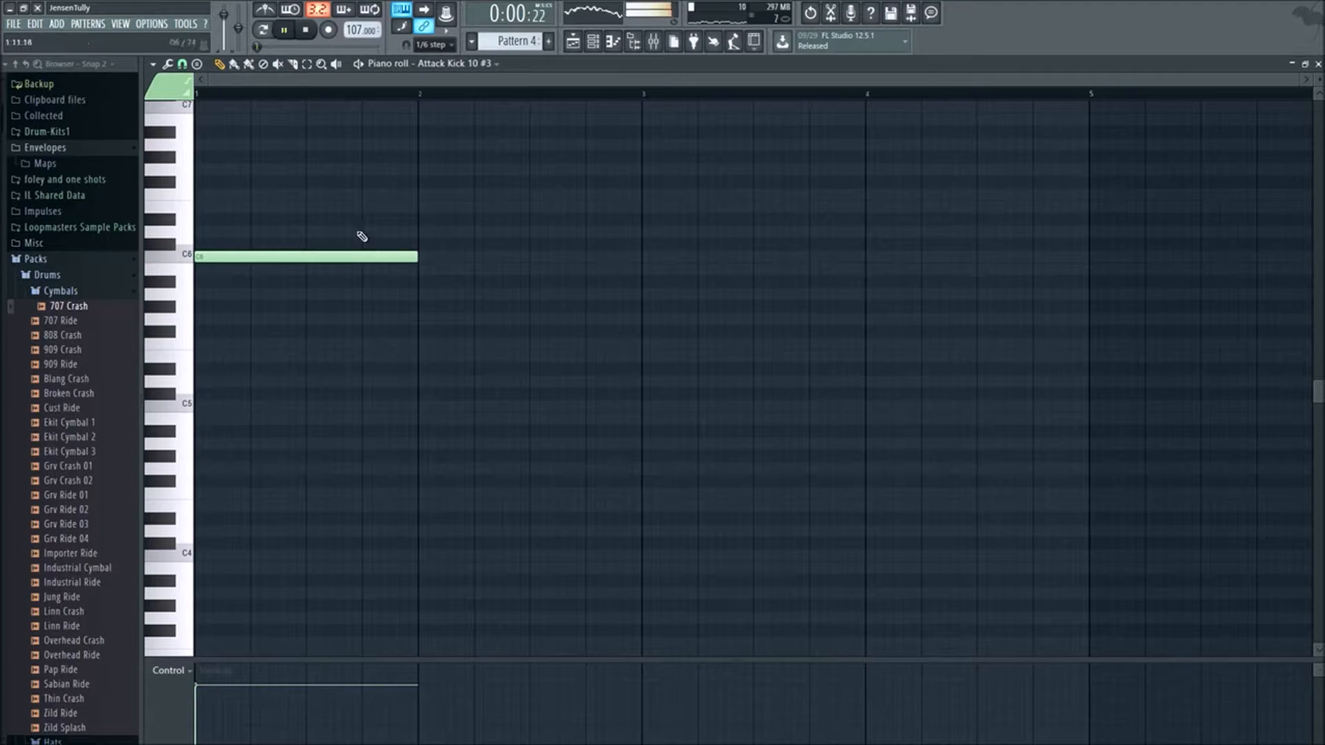
- Place Pattern 4 at bar 1 of Track 4, extend its clip to bar 9 and play it with the arrangement
click(578, 47)
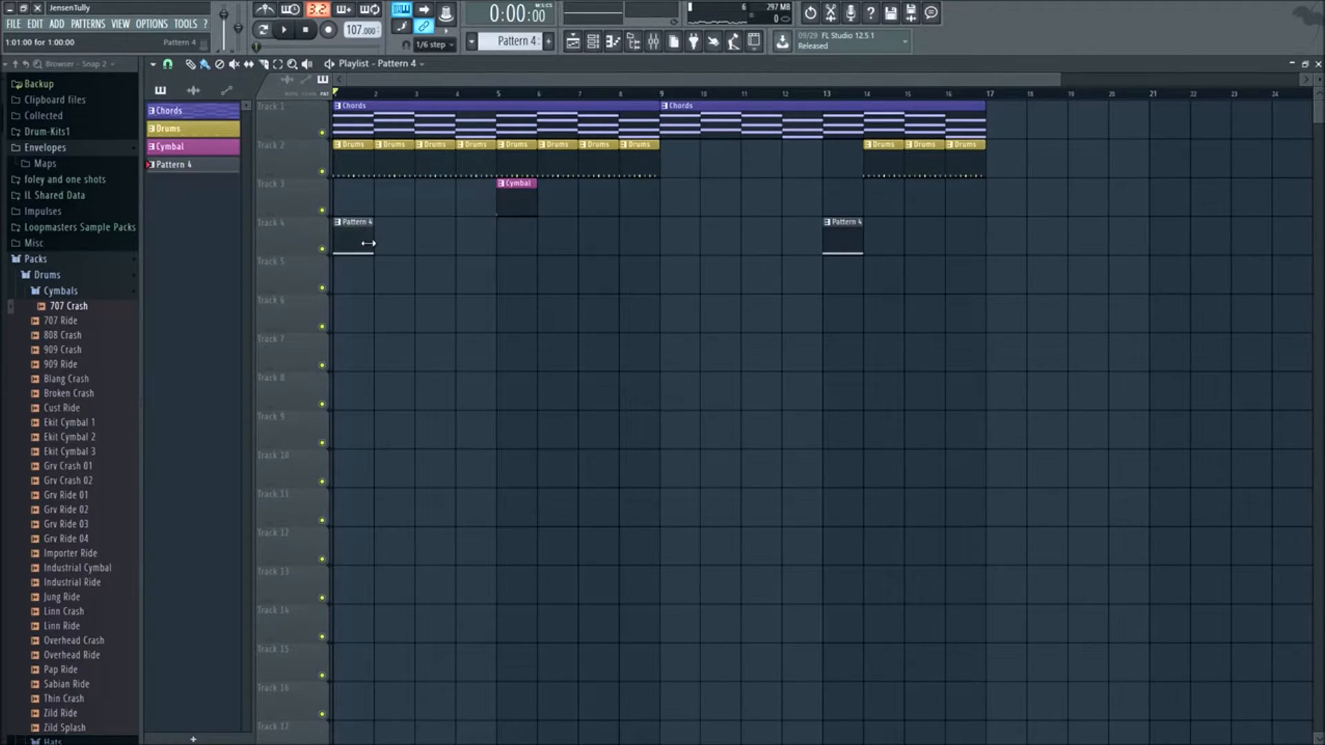
drag(368, 244, 561, 238)
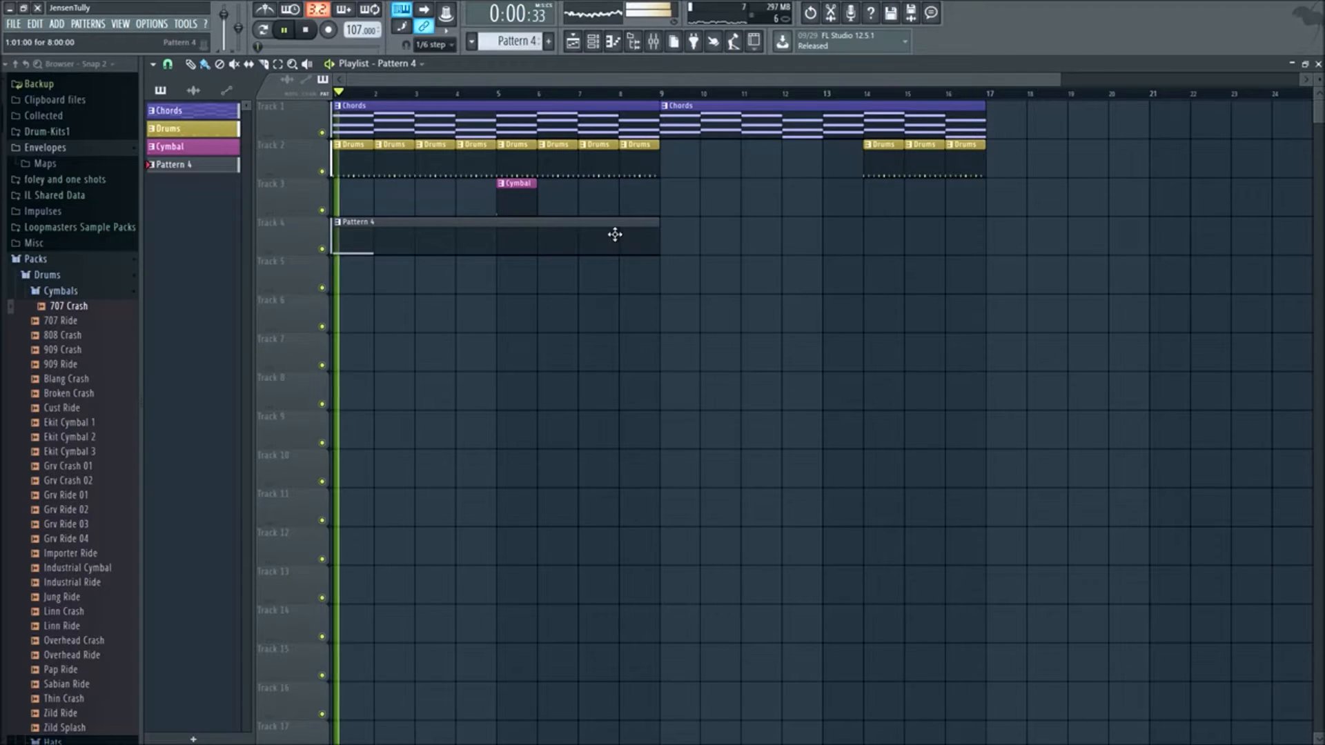
key(space)
- Raise the cloned channel's one-bar note to G6 in Pattern 4 and audition it
click(612, 42)
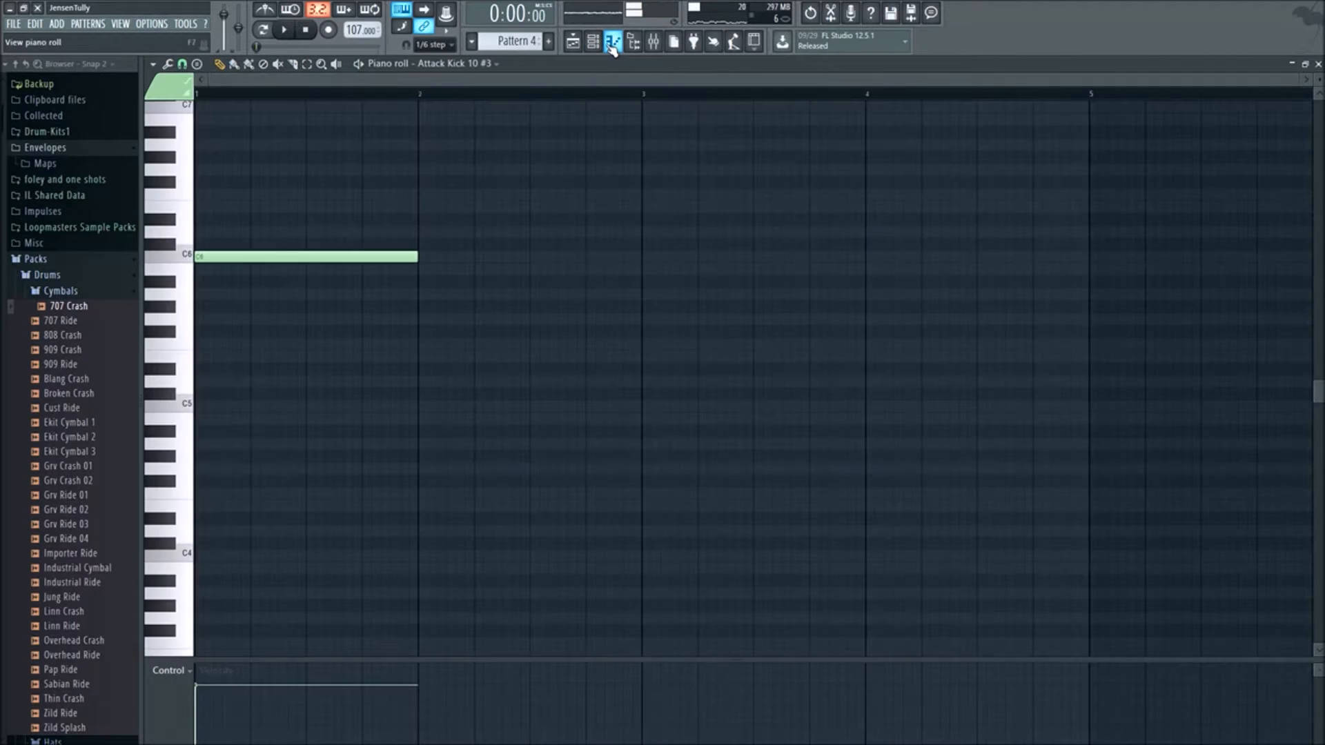
scroll(355, 310, down, 1)
scroll(356, 310, up, 5)
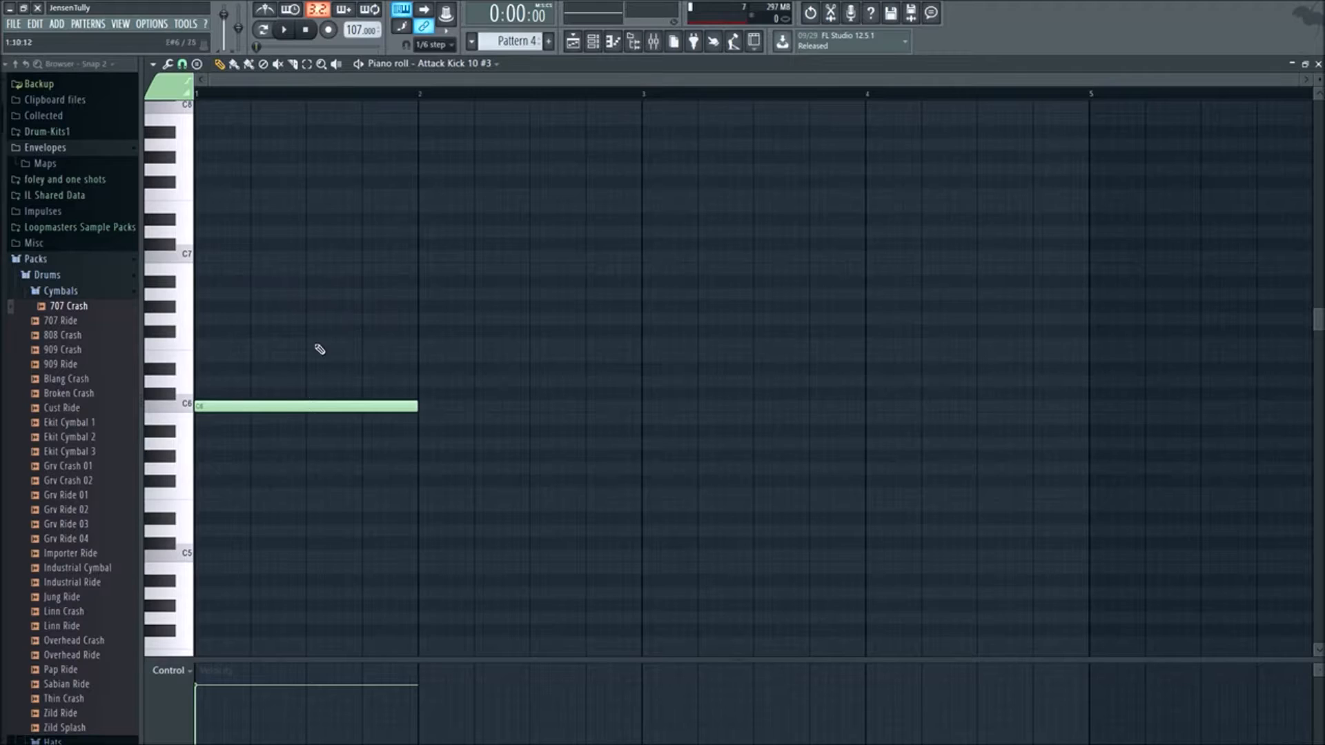
key(space)
drag(279, 407, 280, 318)
key(space)
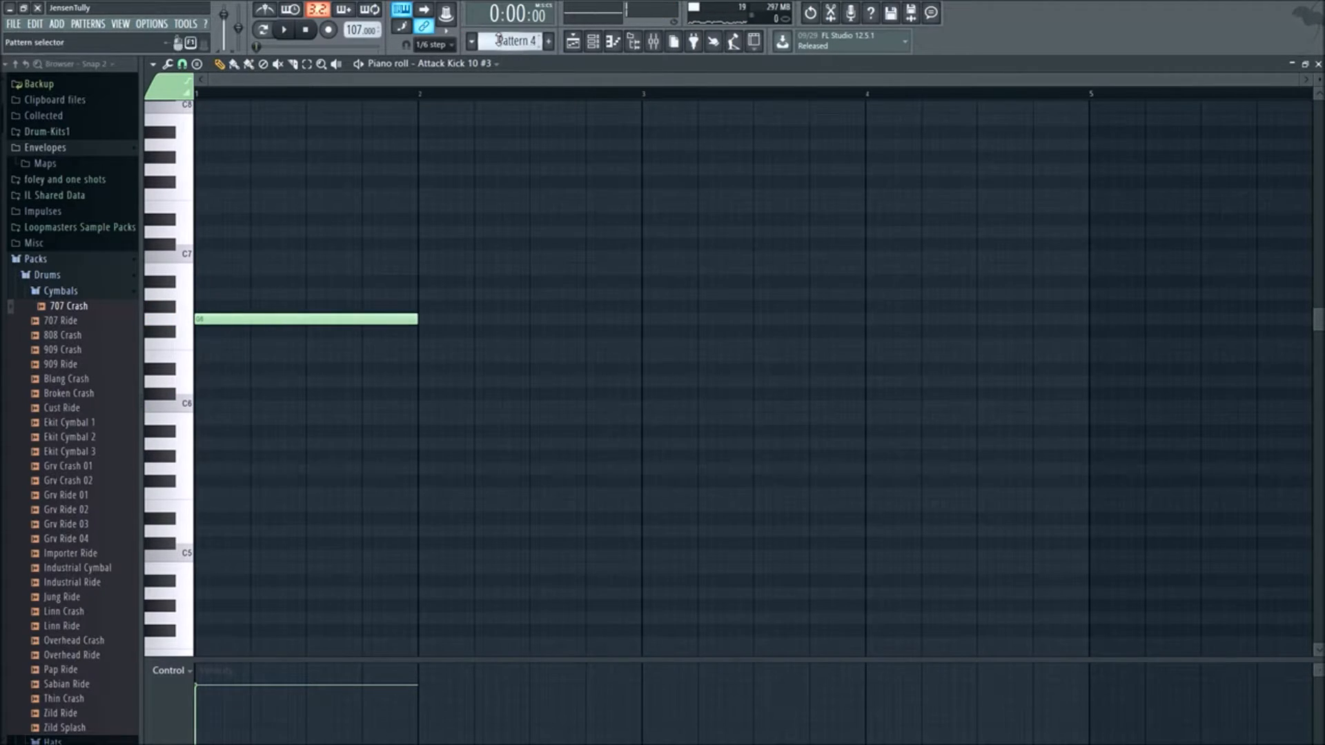
- Switch to the Chords pattern, trace C5 and E5 of its first chord on the cloned channel, and delete the traced notes
scroll(500, 41, up, 1)
scroll(295, 399, down, 3)
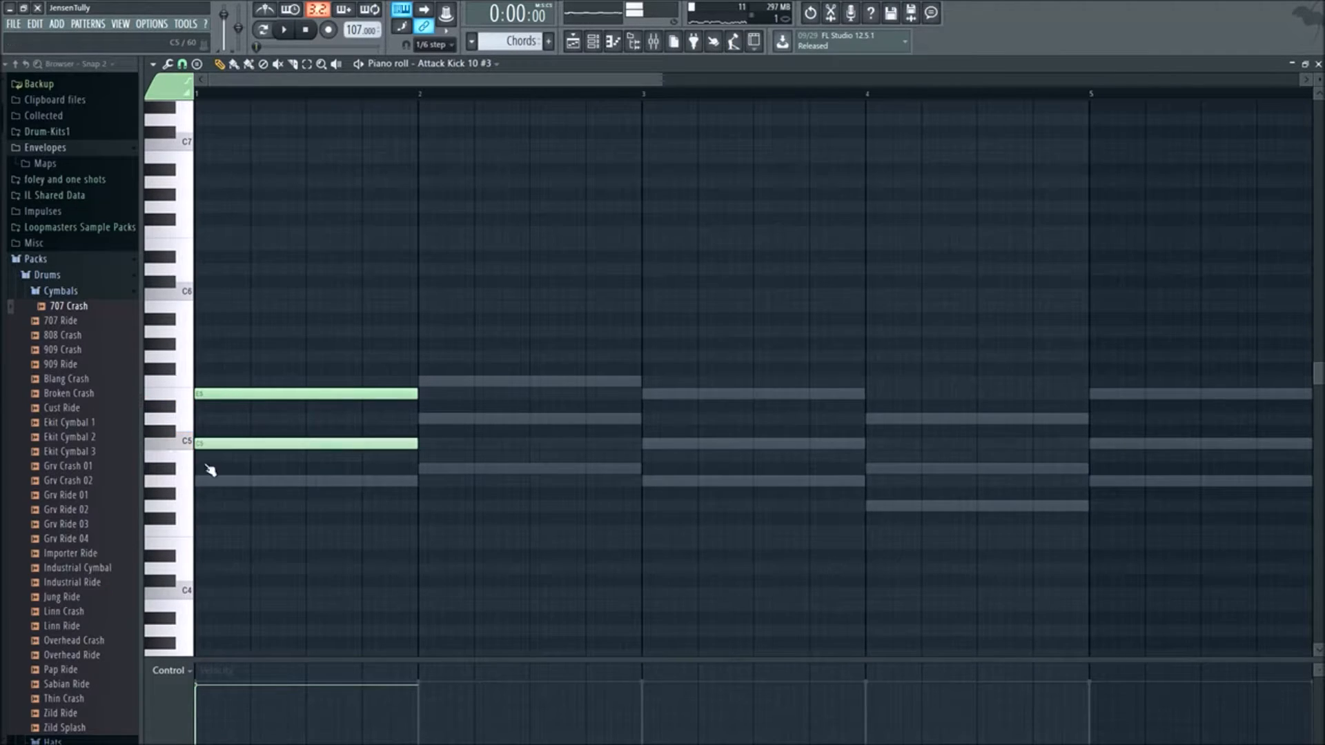
right_click(251, 479)
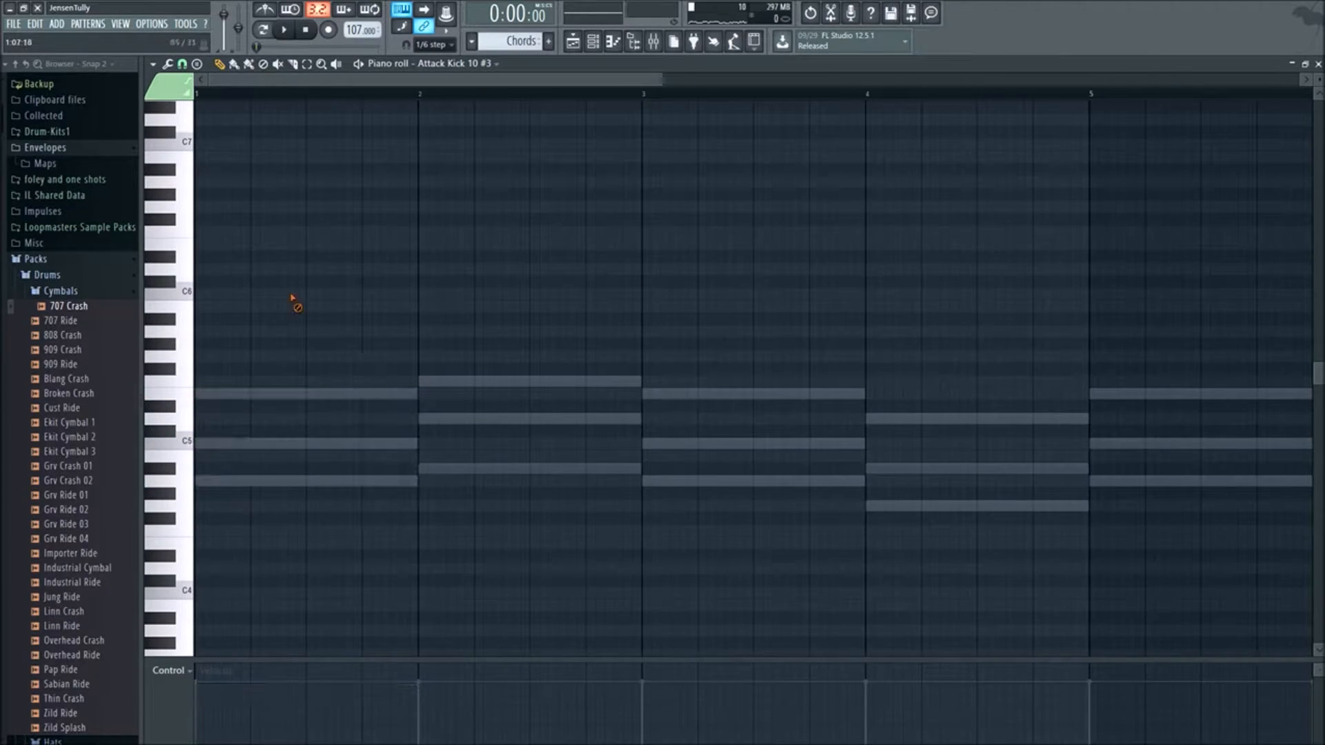
- Return to Pattern 4 and build a one-bar chord of A5, C6 and E6 at bar 1 of the cloned channel
scroll(491, 38, up, 1)
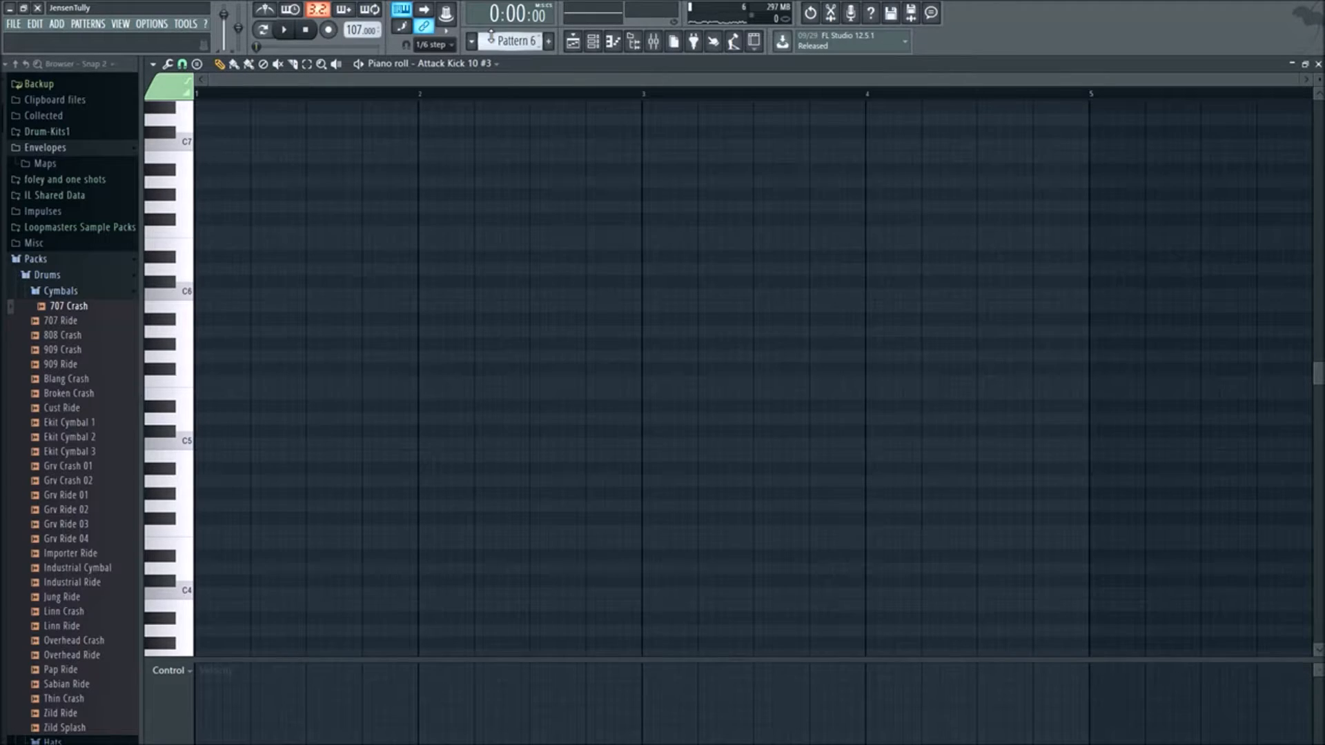
drag(301, 210, 270, 308)
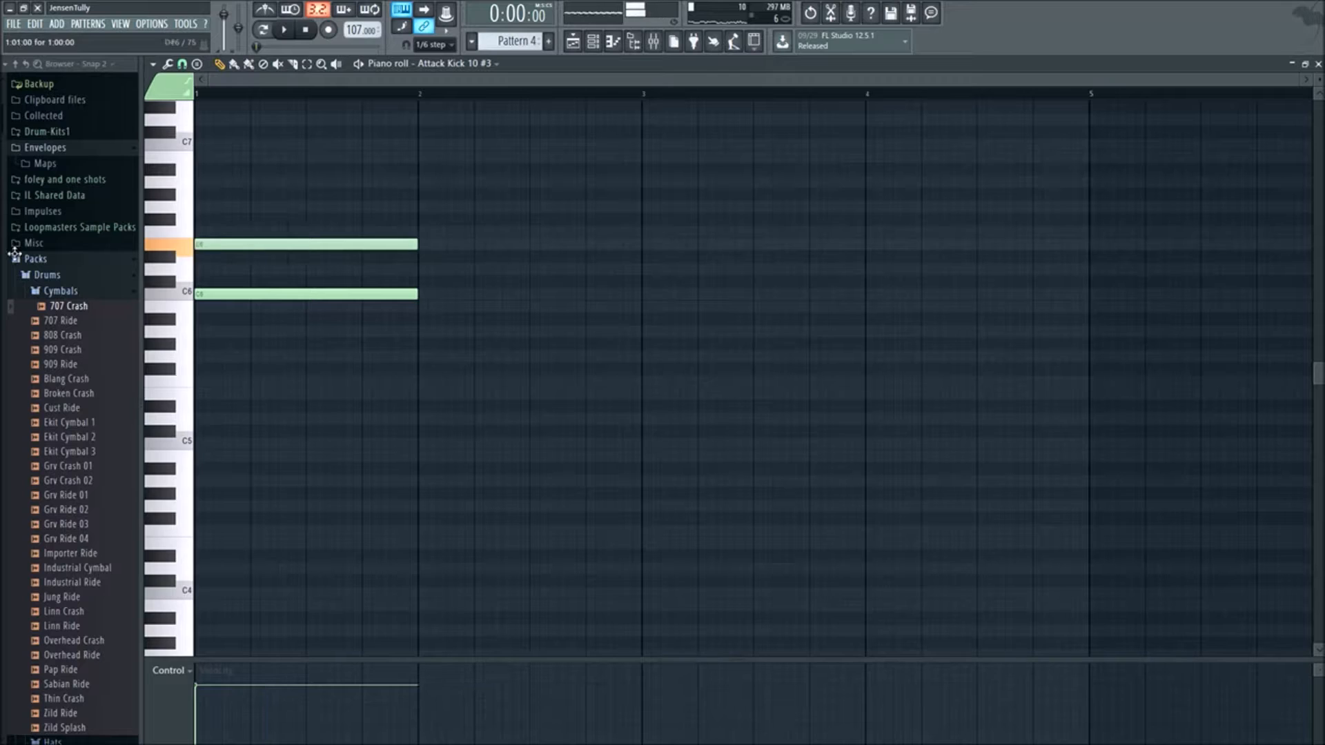
mouse_move(252, 345)
mouse_down()
mouse_move(242, 360)
mouse_move(249, 320)
mouse_up()
- Transpose the three-note chord up one octave to A6, C7 and E7 and audition it
drag(401, 413, 334, 213)
key(ctrl+Up)
key(space)
scroll(641, 461, up, 3)
key(space)
key(space)
key(ctrl+d)
key(space)
key(space)
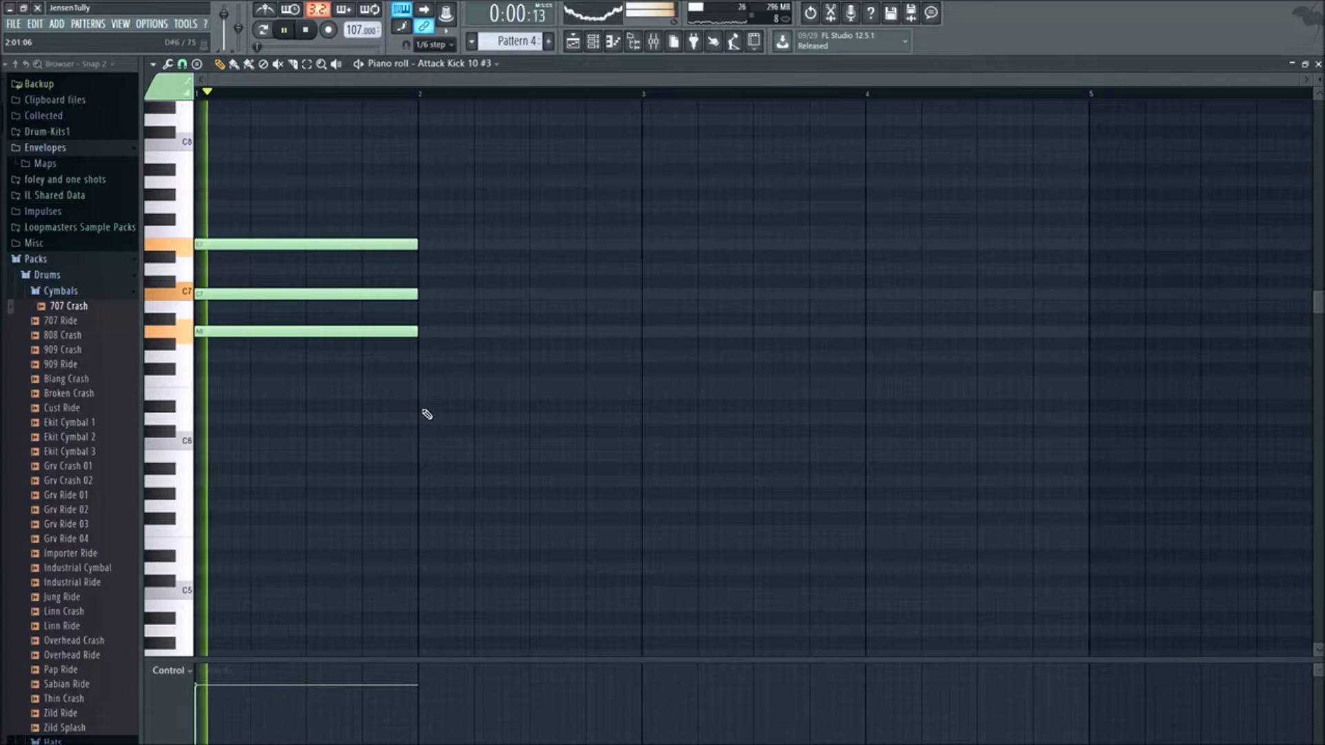
- Move the whole chord from bar 1 to bar 5 as a pitch reference and deselect it
key(space)
drag(390, 422, 1260, 238)
key(space)
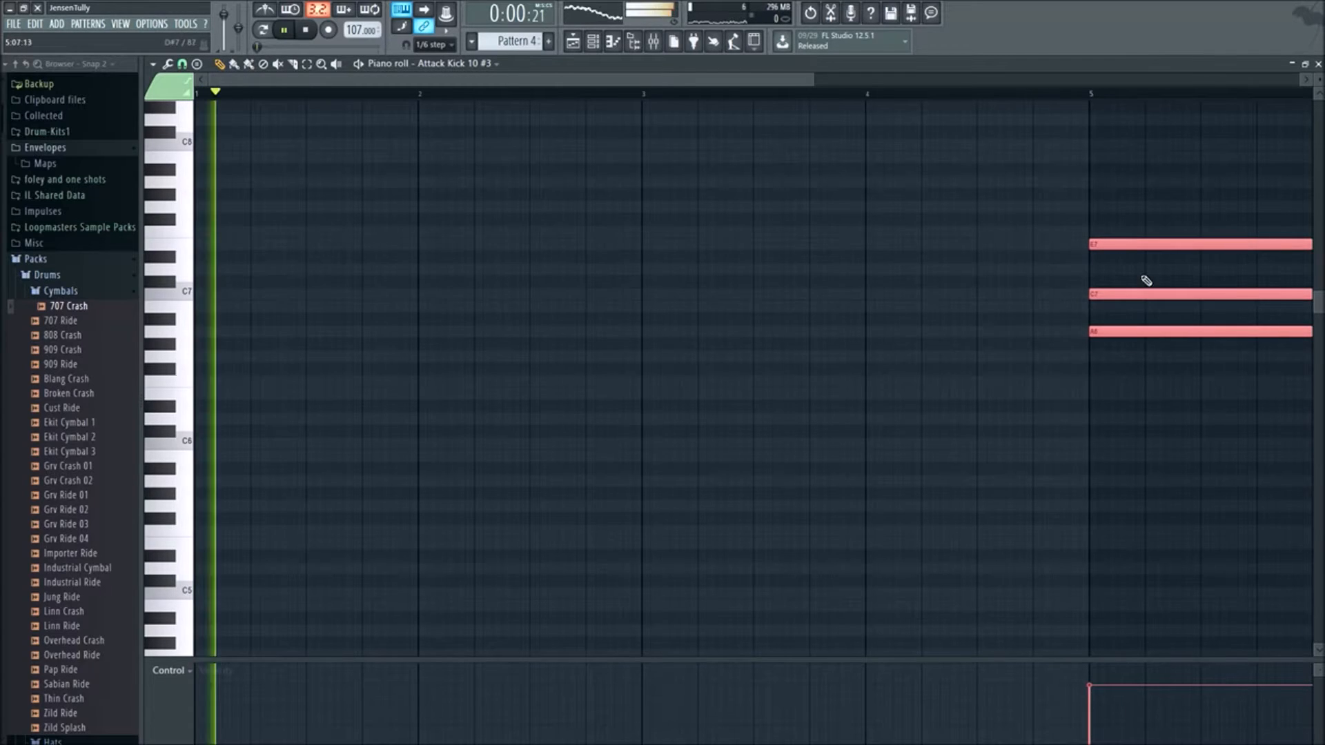
key(ctrl+d)
- Draw a new melody note at bar 1, place it on C7 and audition it with the arrangement
mouse_move(505, 245)
mouse_down()
mouse_move(225, 216)
mouse_move(200, 241)
mouse_up()
key(space)
key(space)
mouse_move(415, 246)
mouse_down()
mouse_move(314, 254)
mouse_move(249, 296)
mouse_up()
key(space)
key(space)
key(space)
key(space)
key(space)
key(space)
key(space)
key(space)
- Set the C7 note at bar 1 to half a bar long and audition it
drag(278, 298, 305, 298)
key(space)
key(space)
key(space)
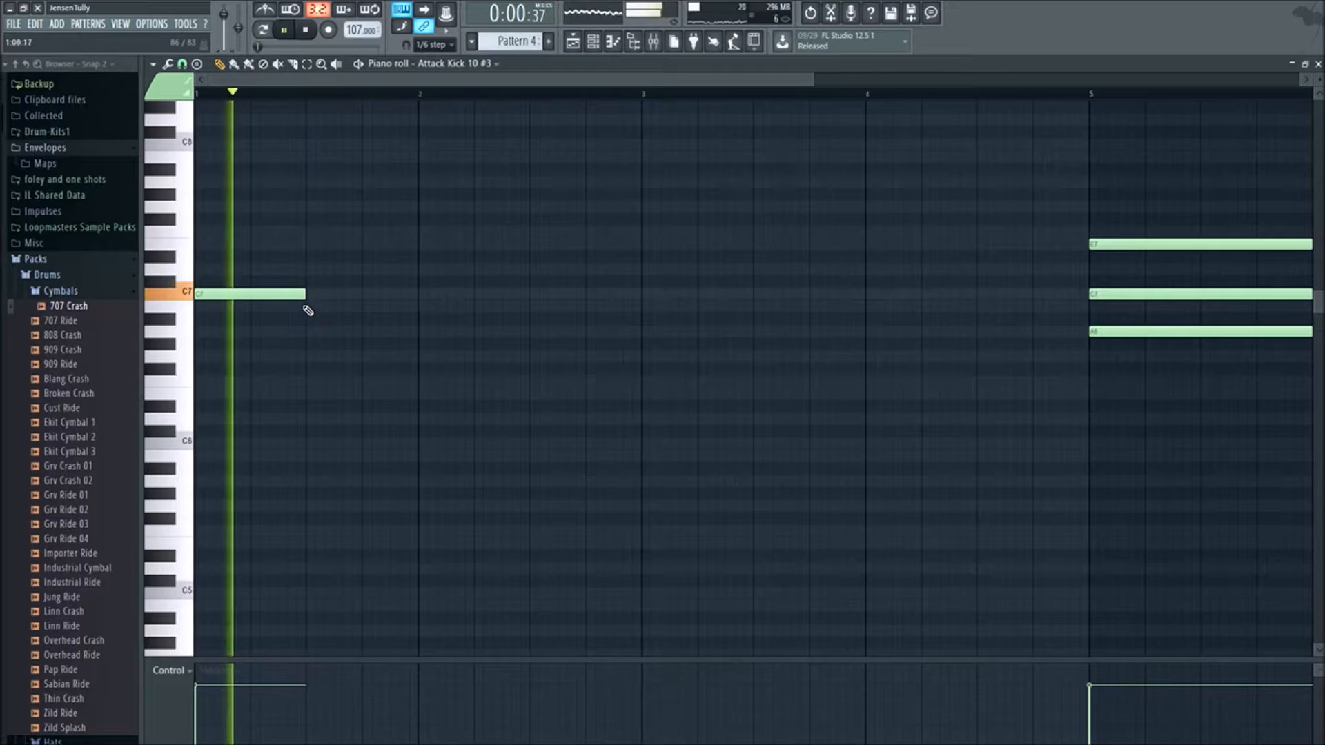
key(space)
key(space)
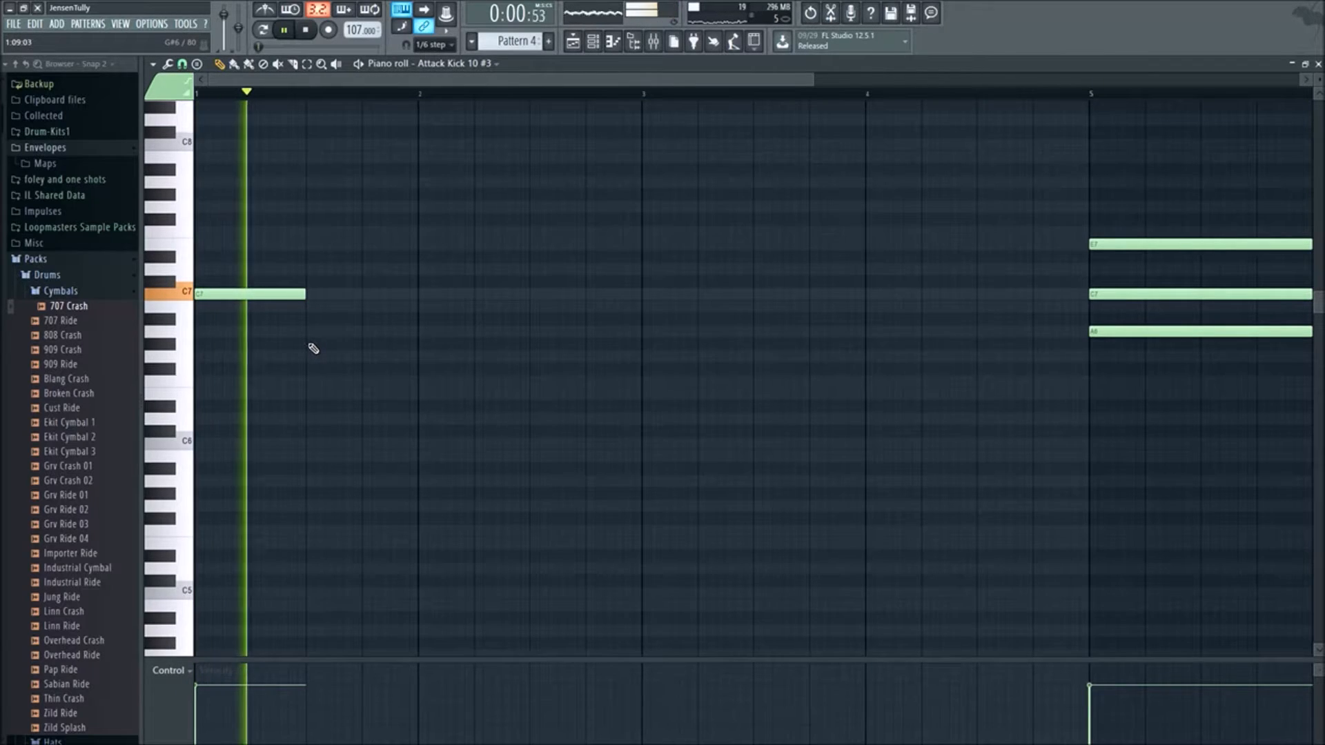
- Add consecutive half-bar notes A6, E7 and C7 up to the end of bar 2, auditioning the melody
click(309, 344)
key(space)
key(space)
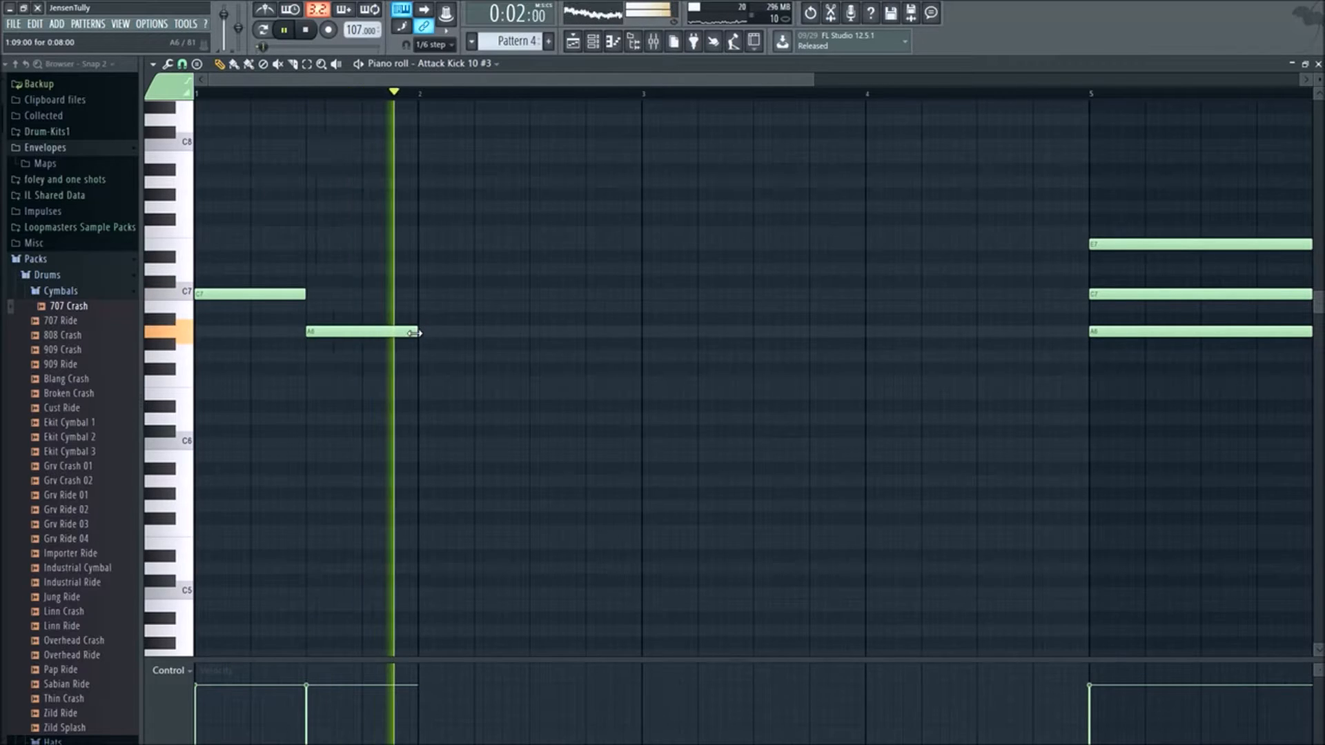
key(space)
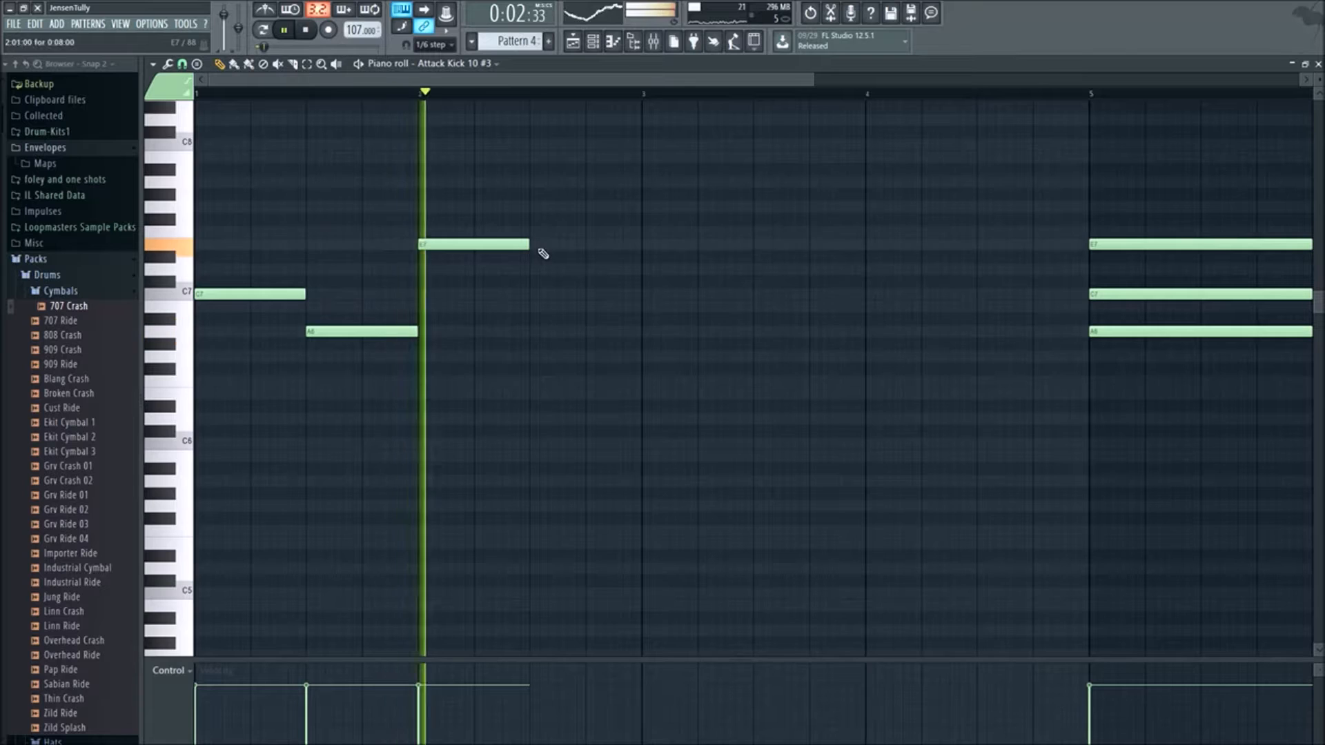
key(space)
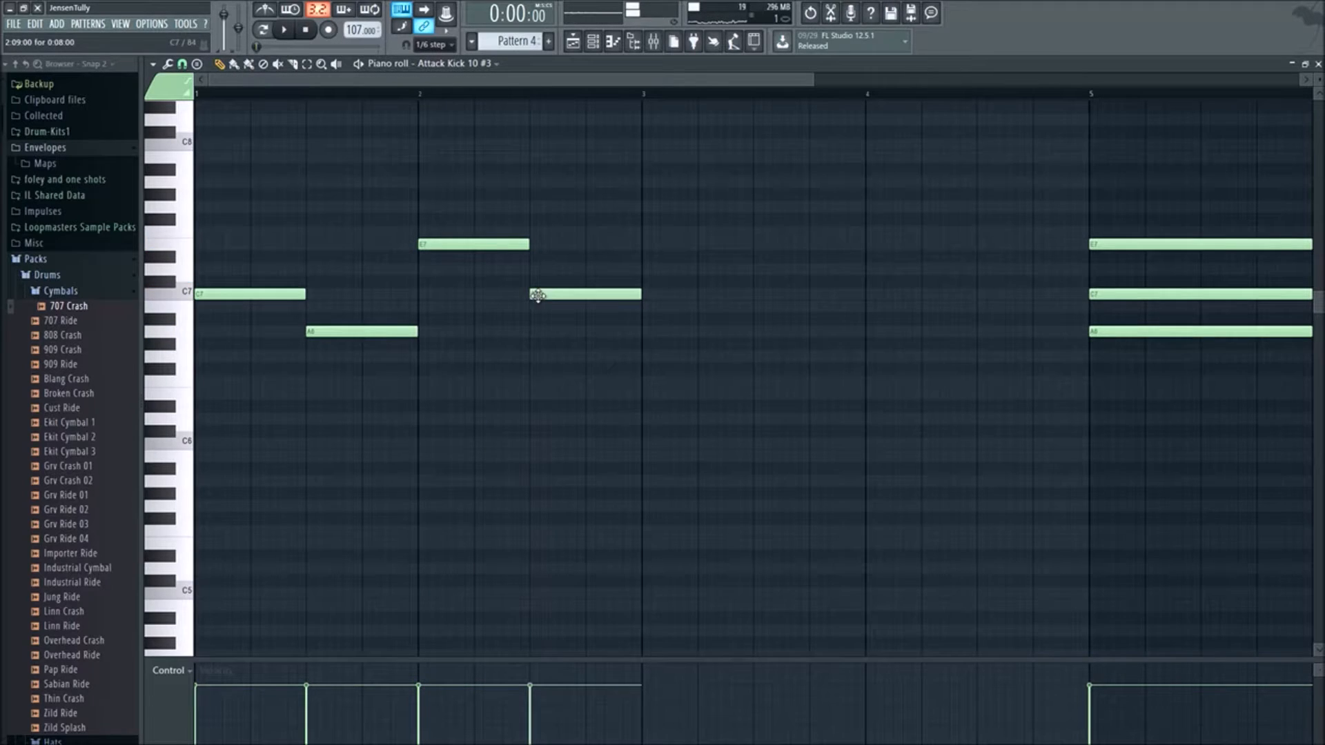
key(space)
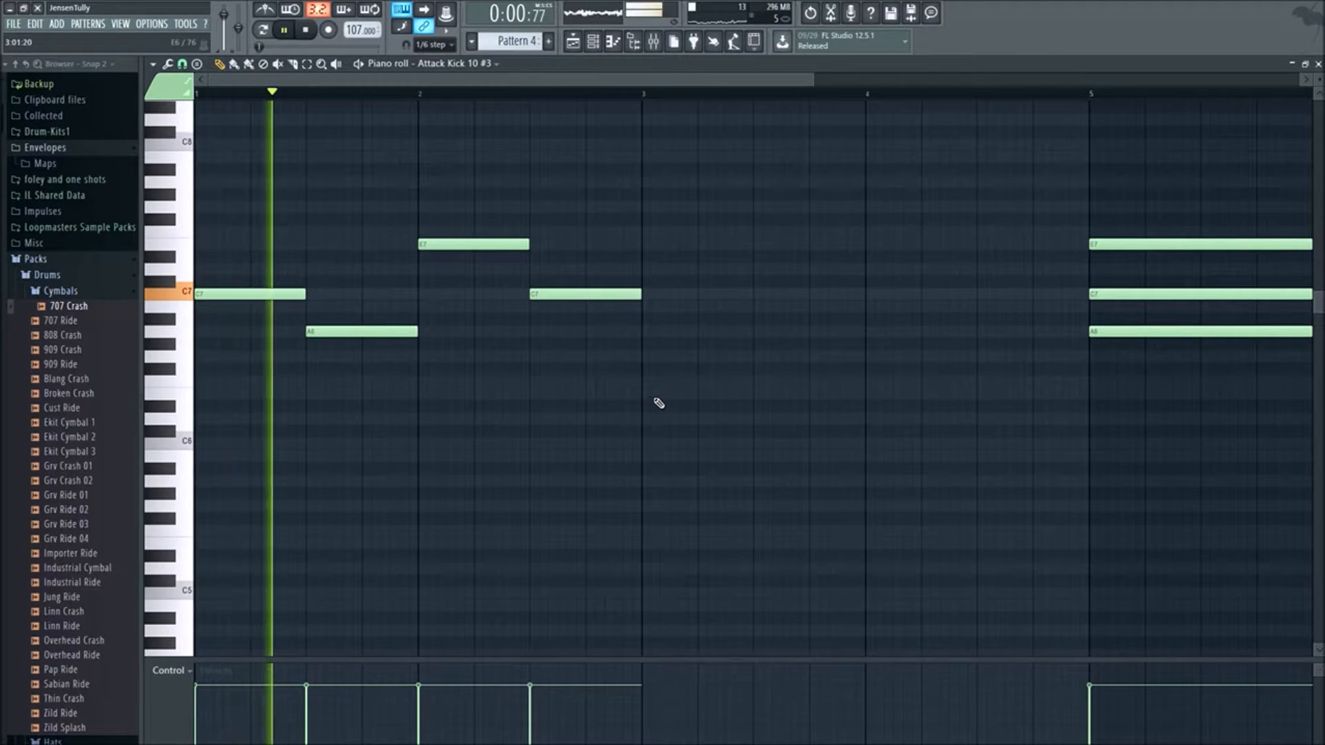
scroll(657, 402, down, 3)
drag(553, 461, 244, 201)
mouse_move(239, 303)
mouse_down()
mouse_move(399, 300)
mouse_move(367, 306)
mouse_up()
key(ctrl+z)
- Remove the reference chord at bar 5, copy the four-note phrase to bars 3 and 4, and play the melody
drag(503, 359, 213, 225)
drag(228, 294, 474, 309)
key(space)
key(space)
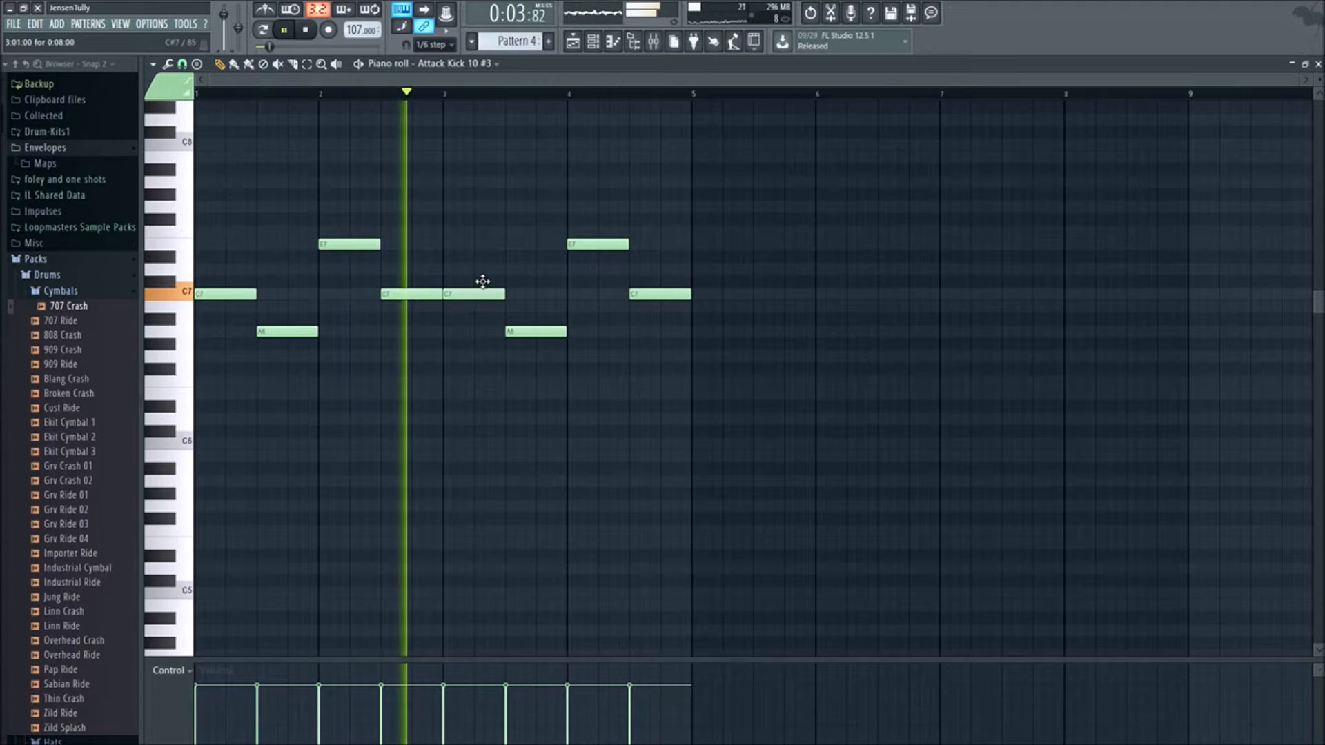
- Try C#7 for bar 3's first note, return it to C7, lower bar 4's E7 to D7 and audition the phrase
drag(482, 281, 482, 269)
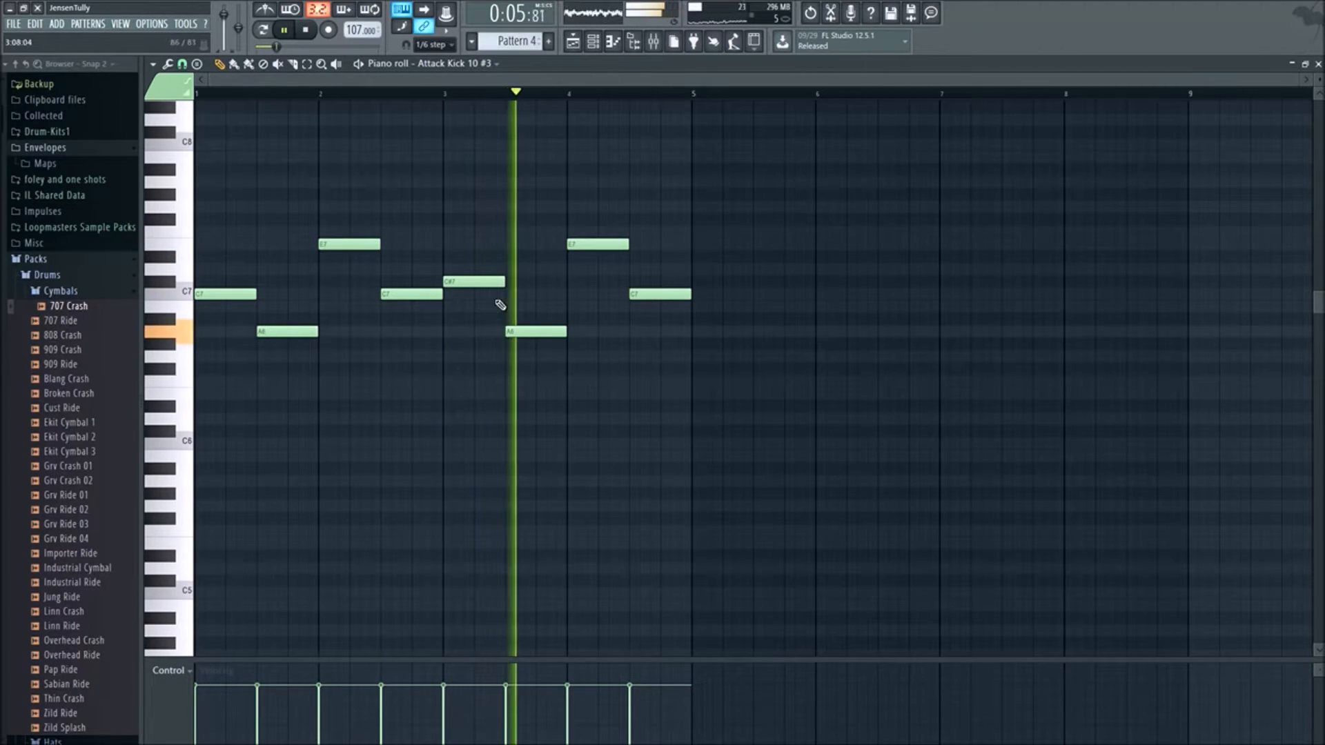
drag(487, 281, 487, 295)
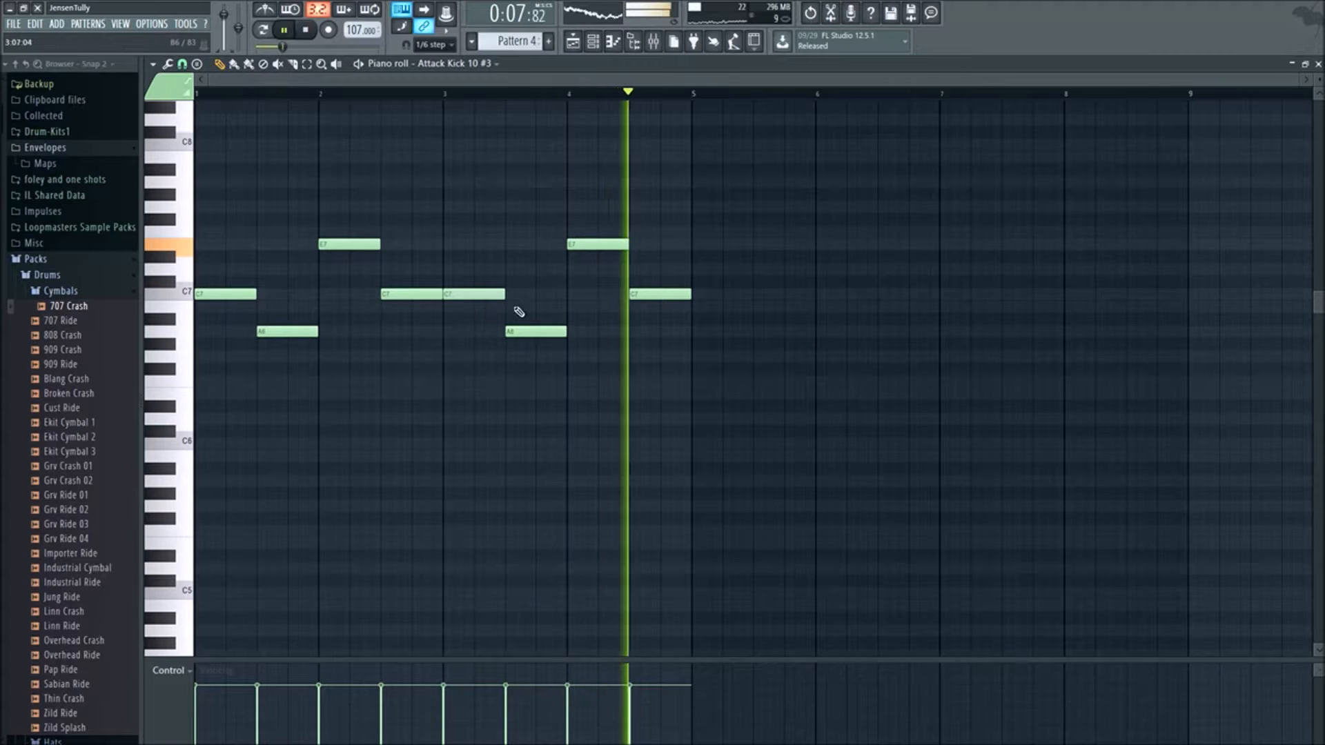
key(space)
key(space)
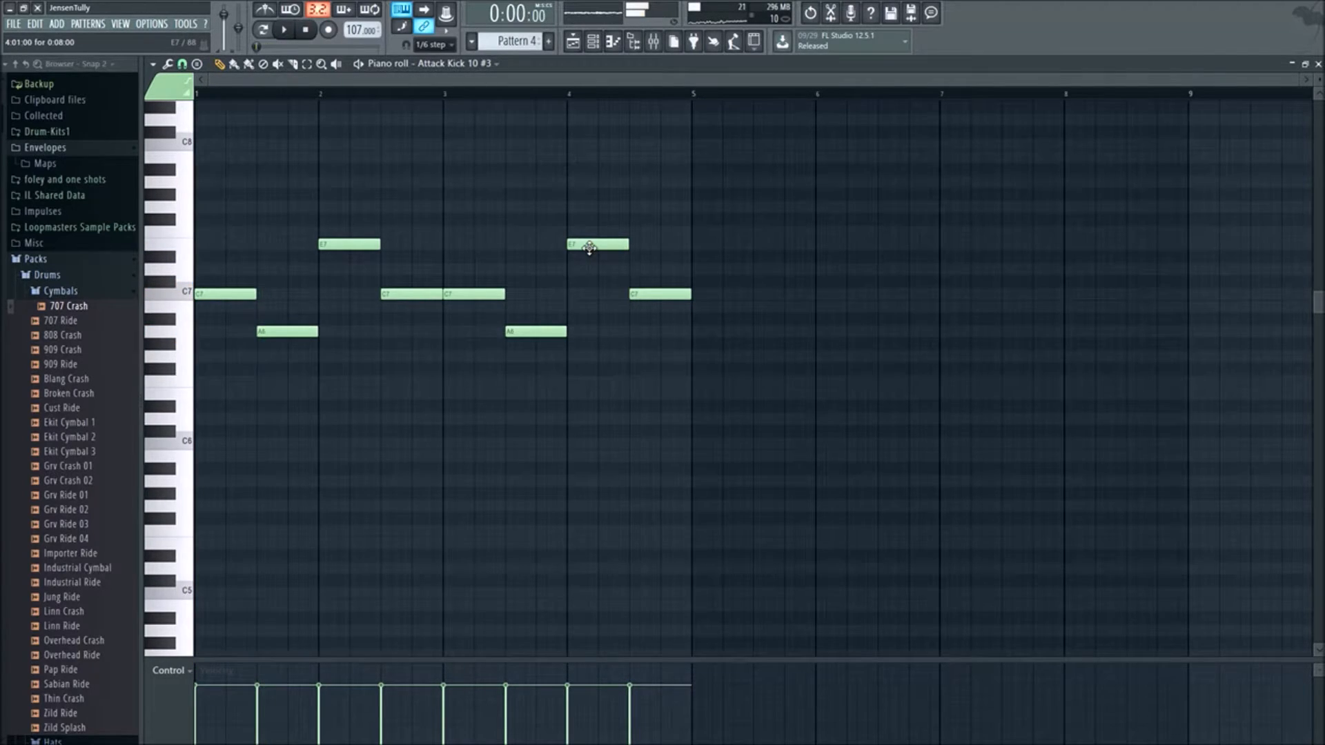
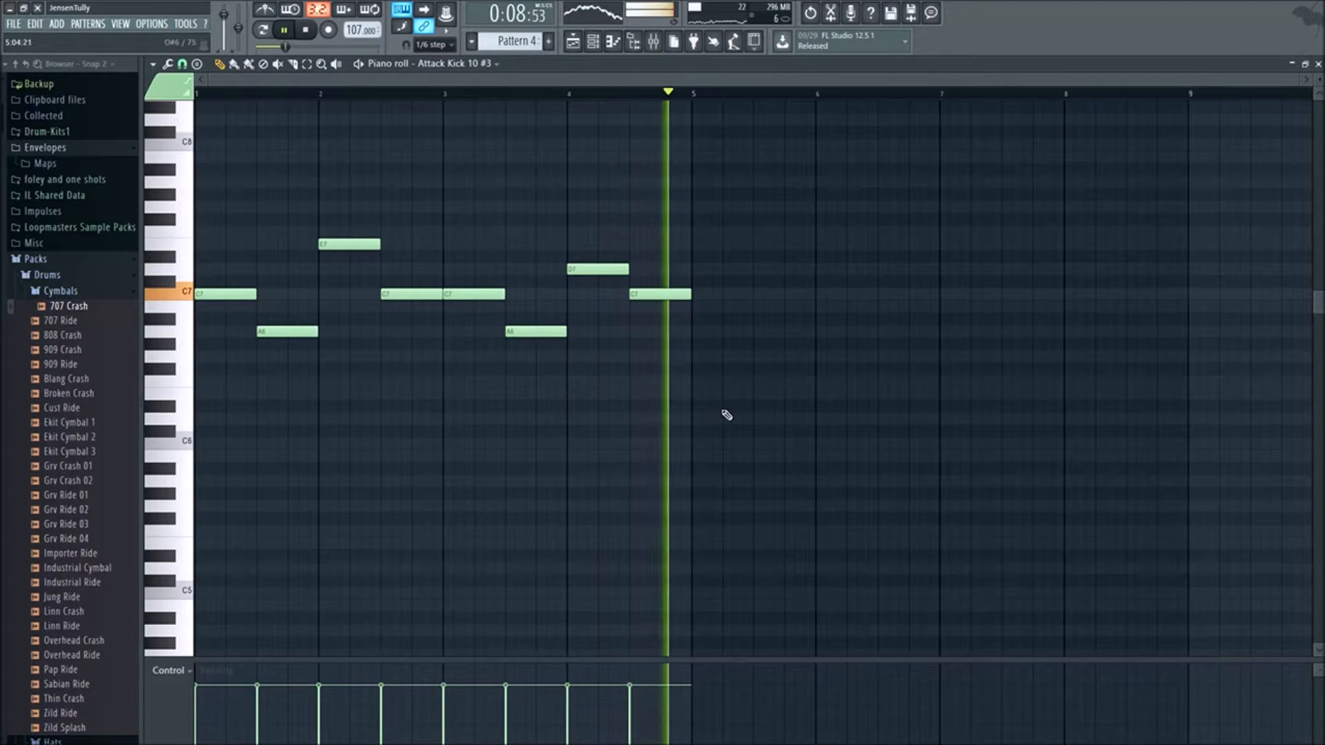
key(space)
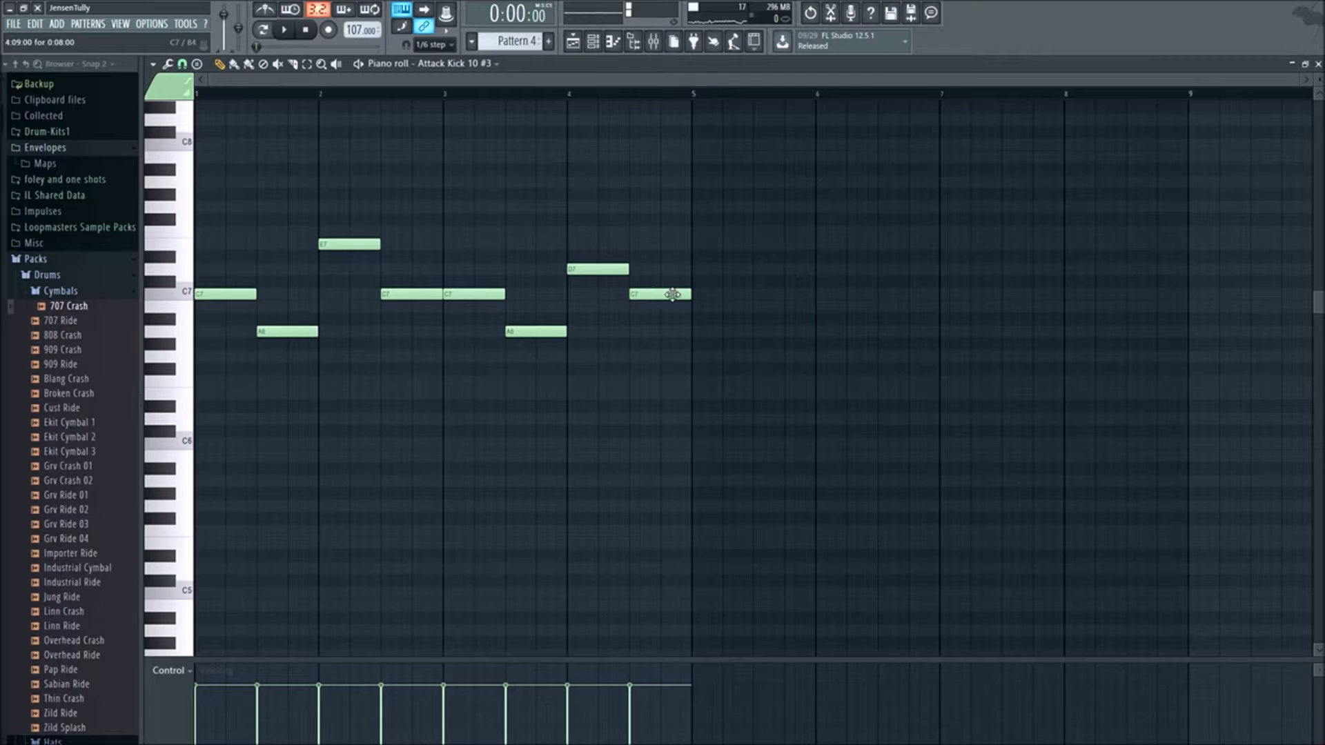
- In the playlist, shorten the Pattern 4 clip to four bars and place it at bars 1, 5, 9 and 13 of Track 4
click(572, 43)
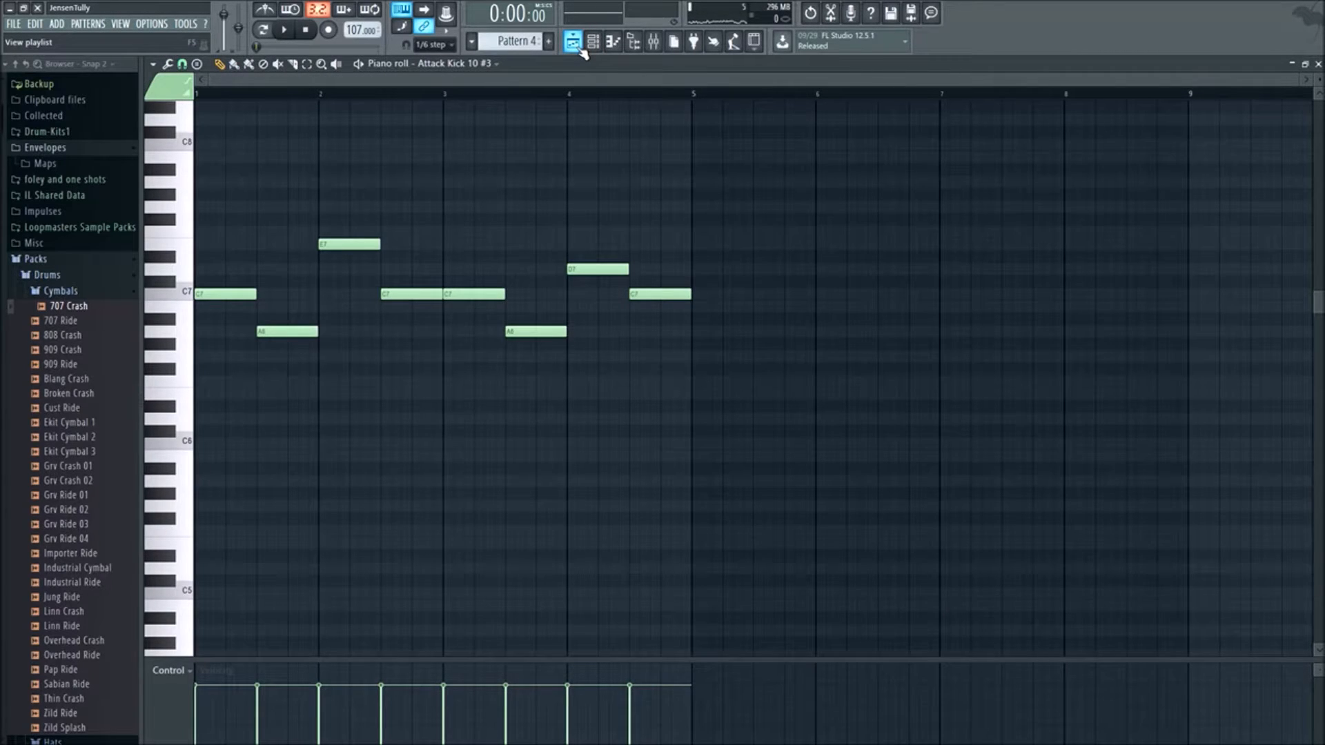
click(581, 49)
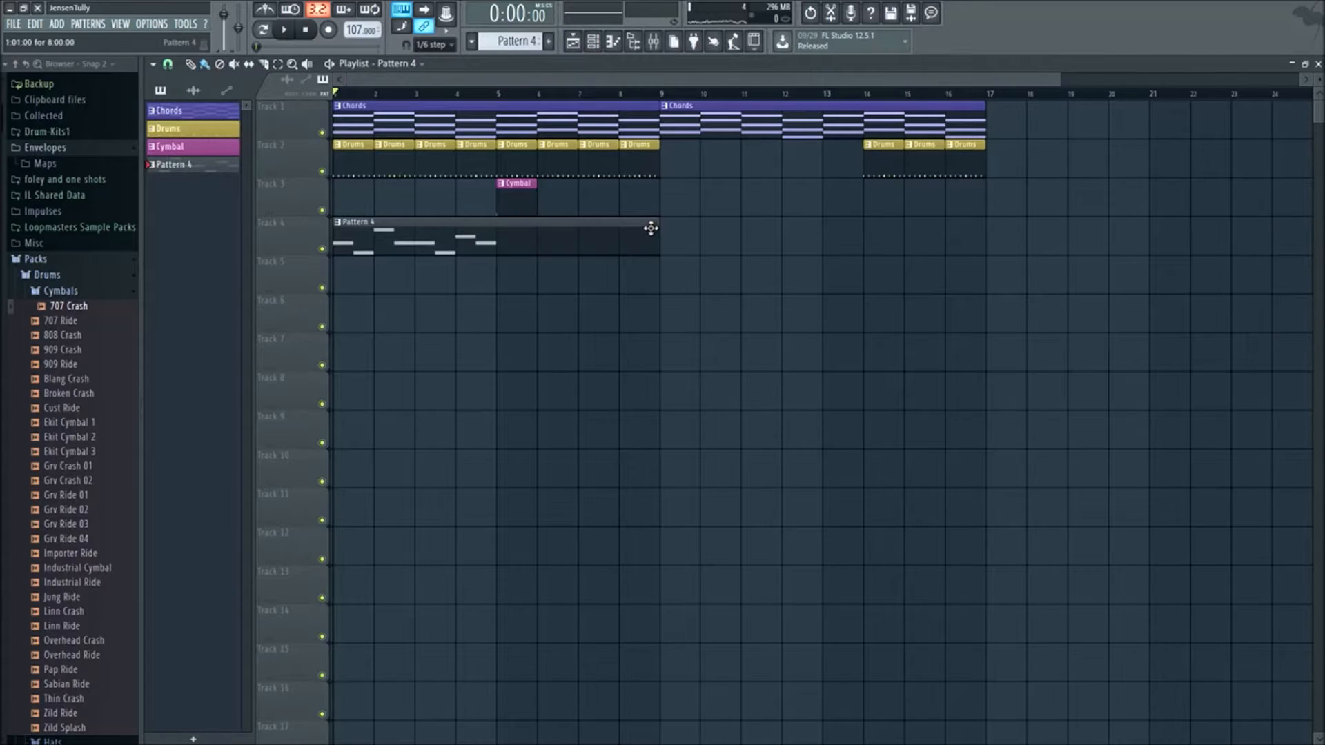
drag(659, 230, 520, 253)
drag(431, 240, 910, 253)
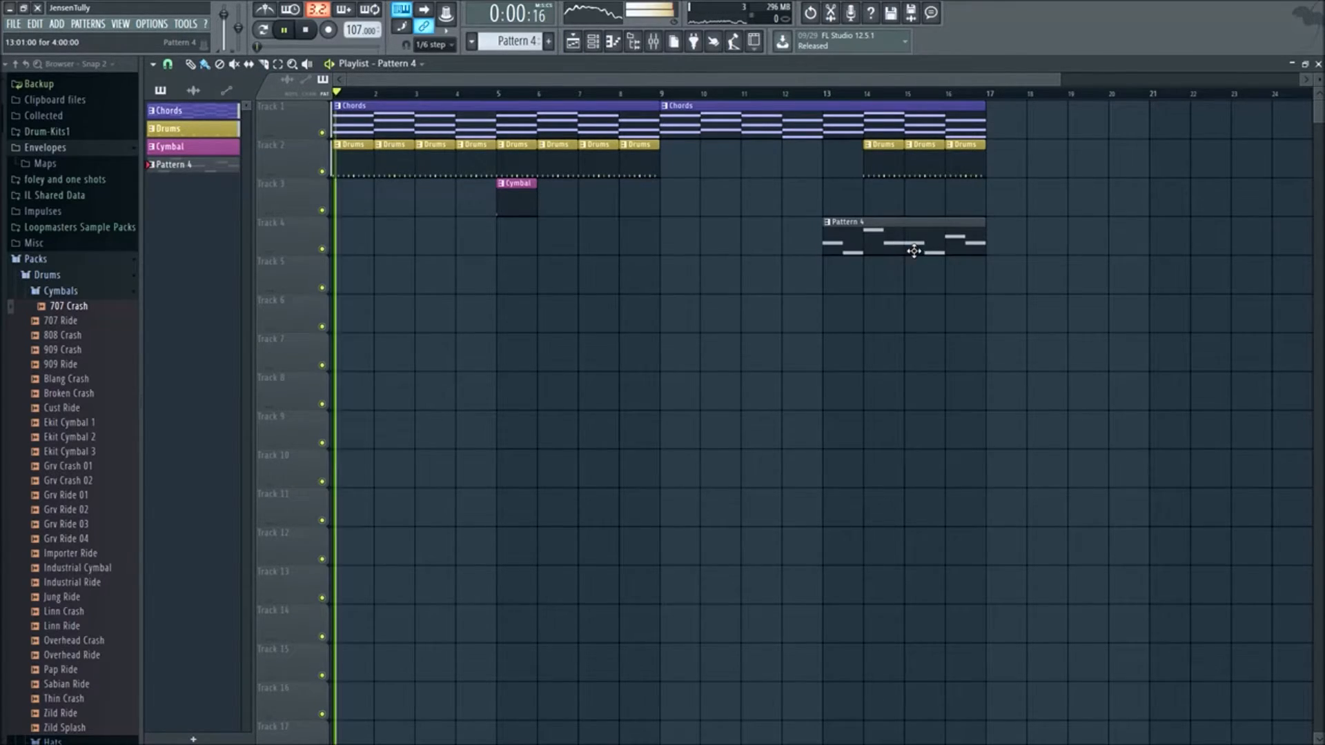
key(space)
drag(883, 238, 226, 263)
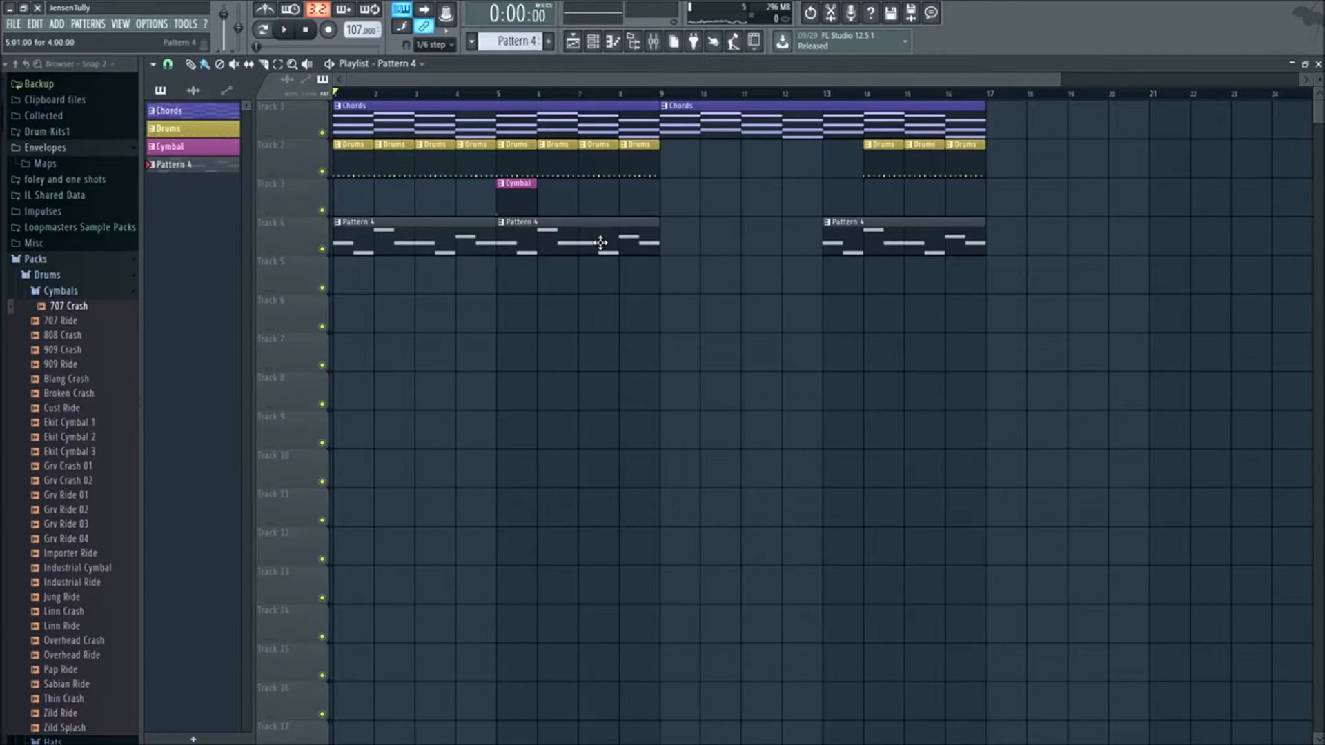
- Play the arrangement and delete the Pattern 4 clip at bar 1 of Track 4
key(space)
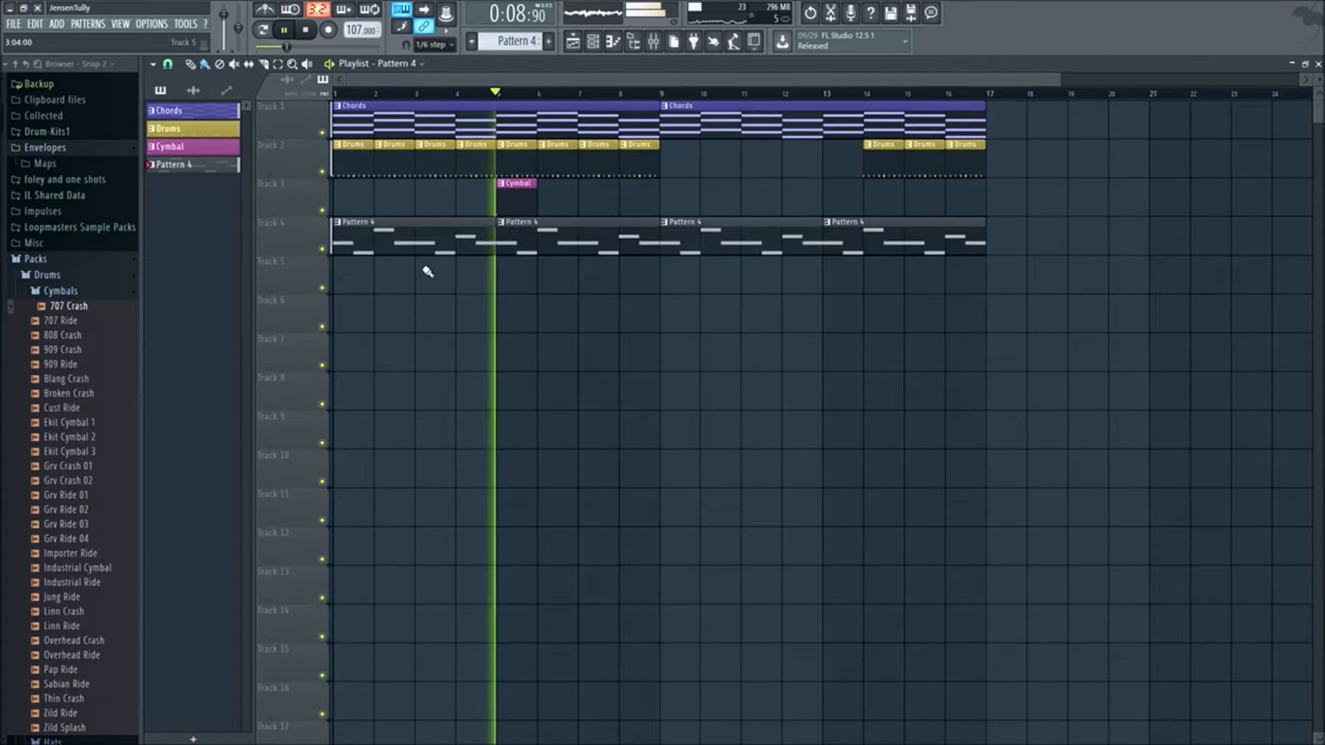
right_click(458, 232)
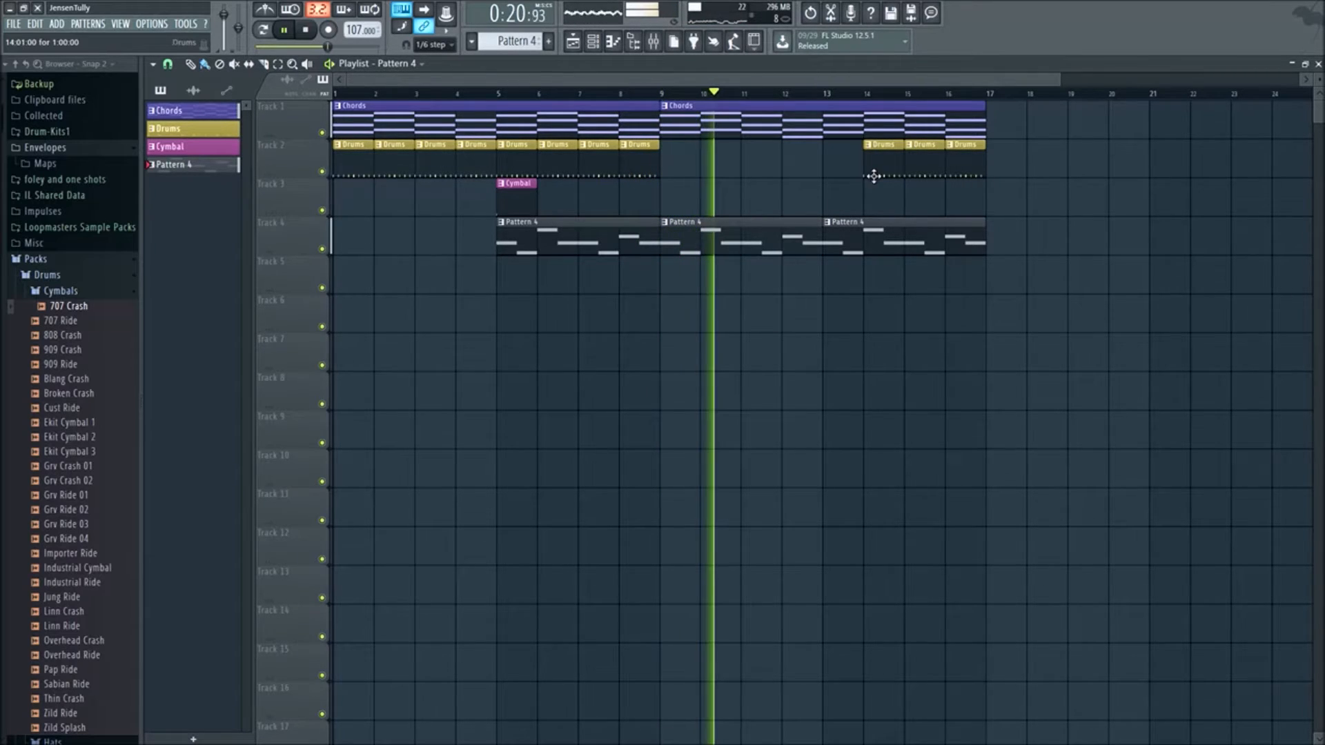
key(space)
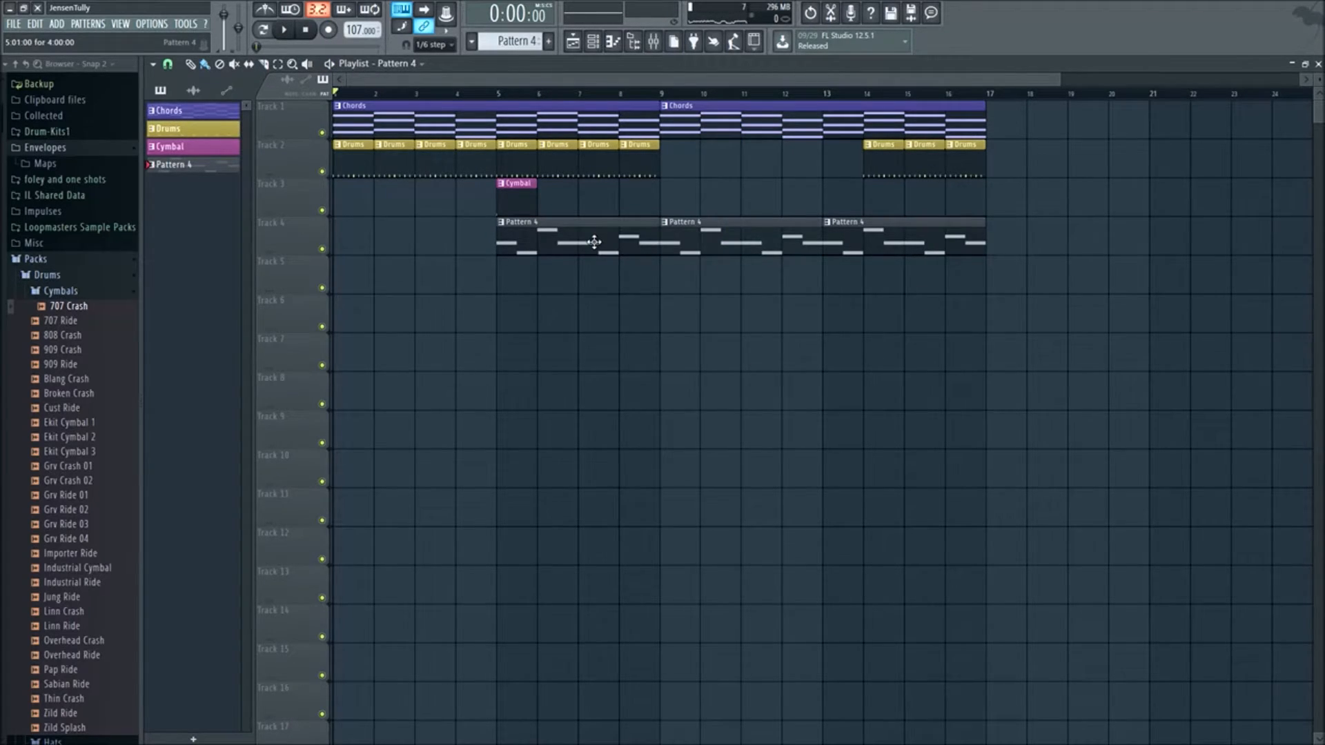
- Clone the Drums pattern twice to make two drum variations
click(594, 43)
click(593, 42)
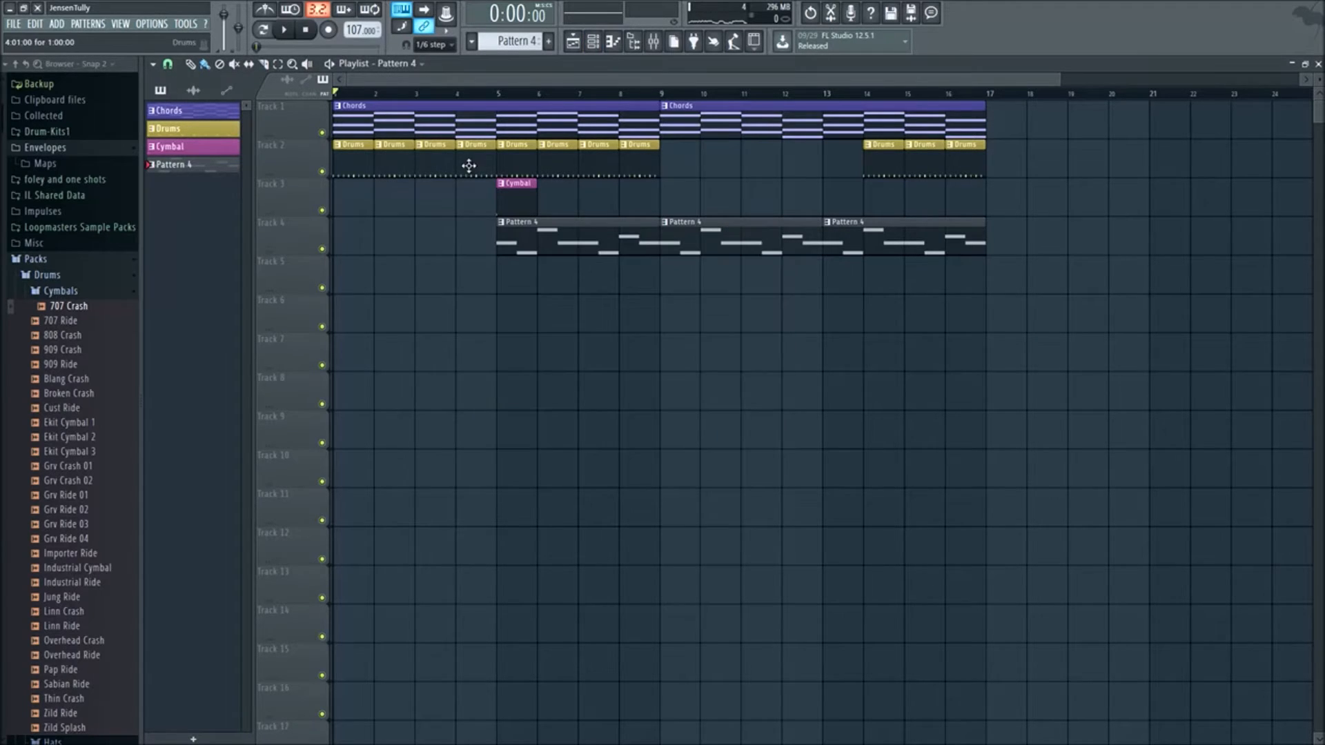
click(521, 43)
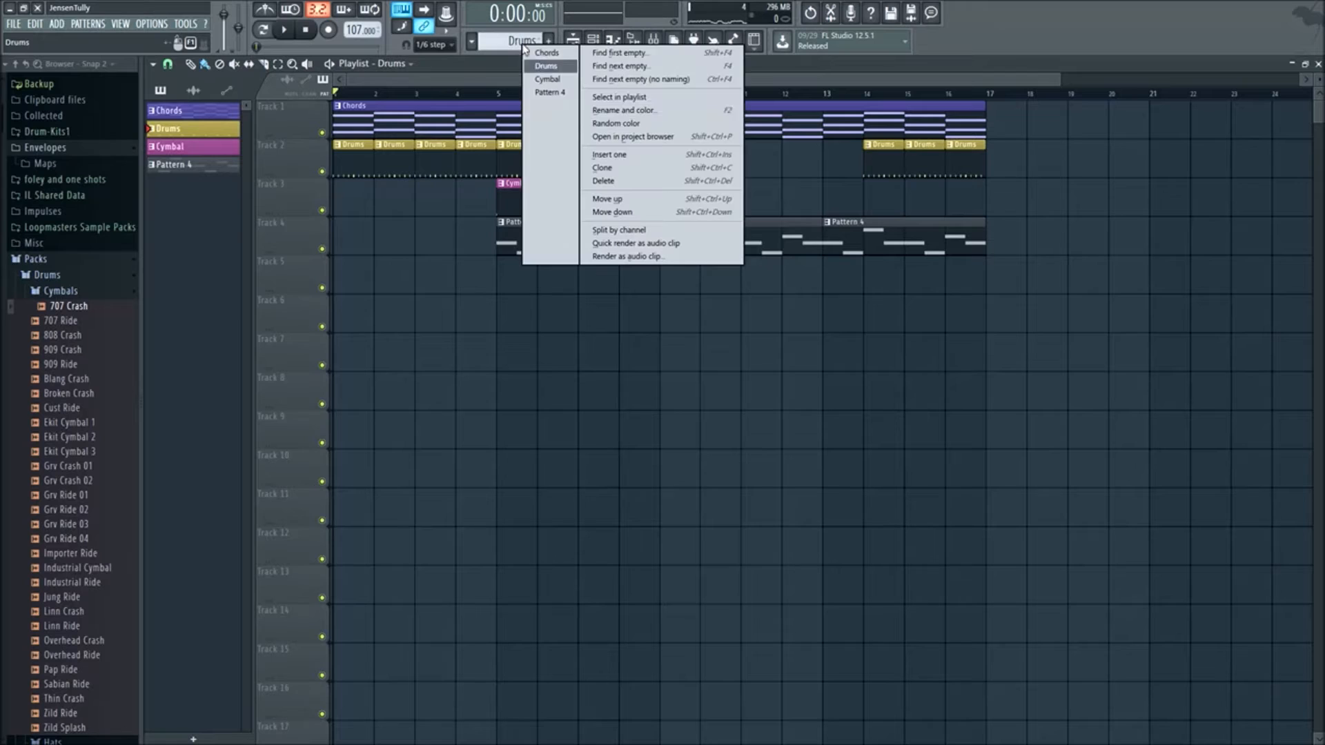
click(612, 167)
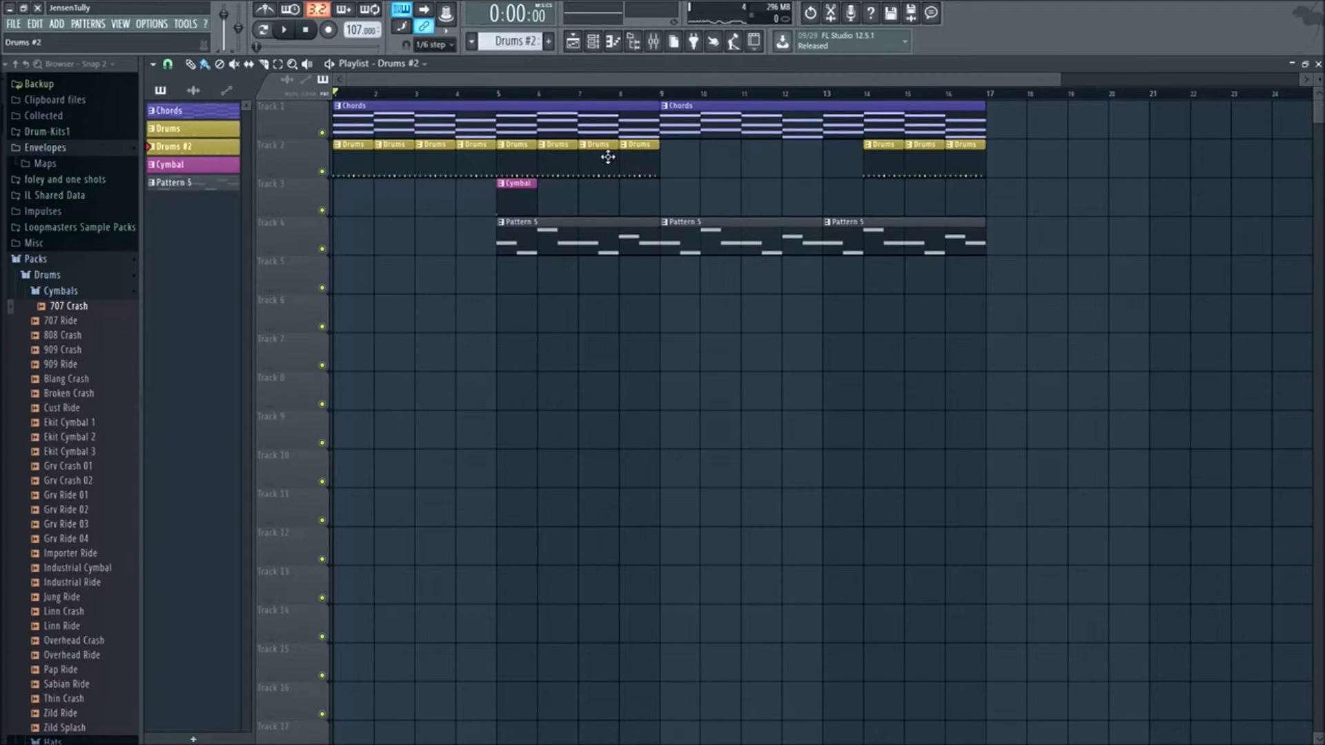
click(535, 49)
click(645, 173)
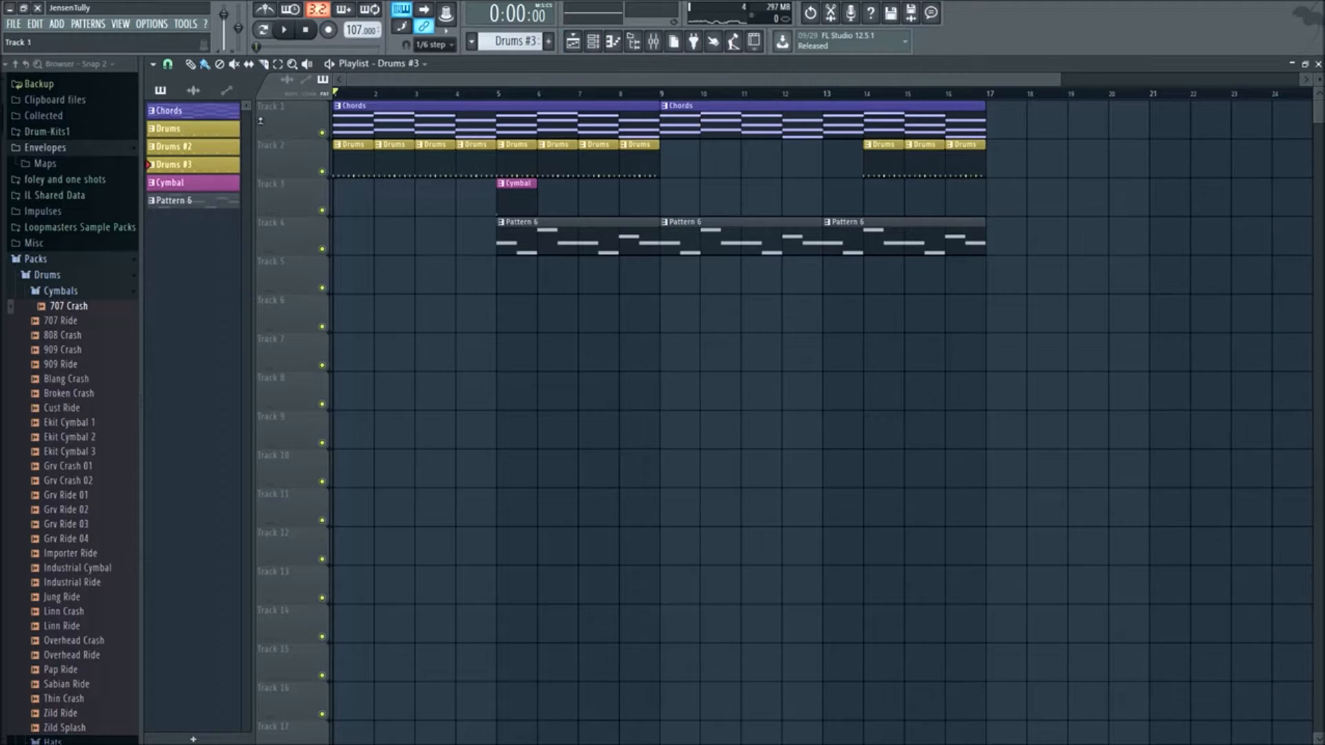
- Replace the Drums clip at bar 2 of Track 2 with Drums #2 and give that pattern a random color
click(598, 48)
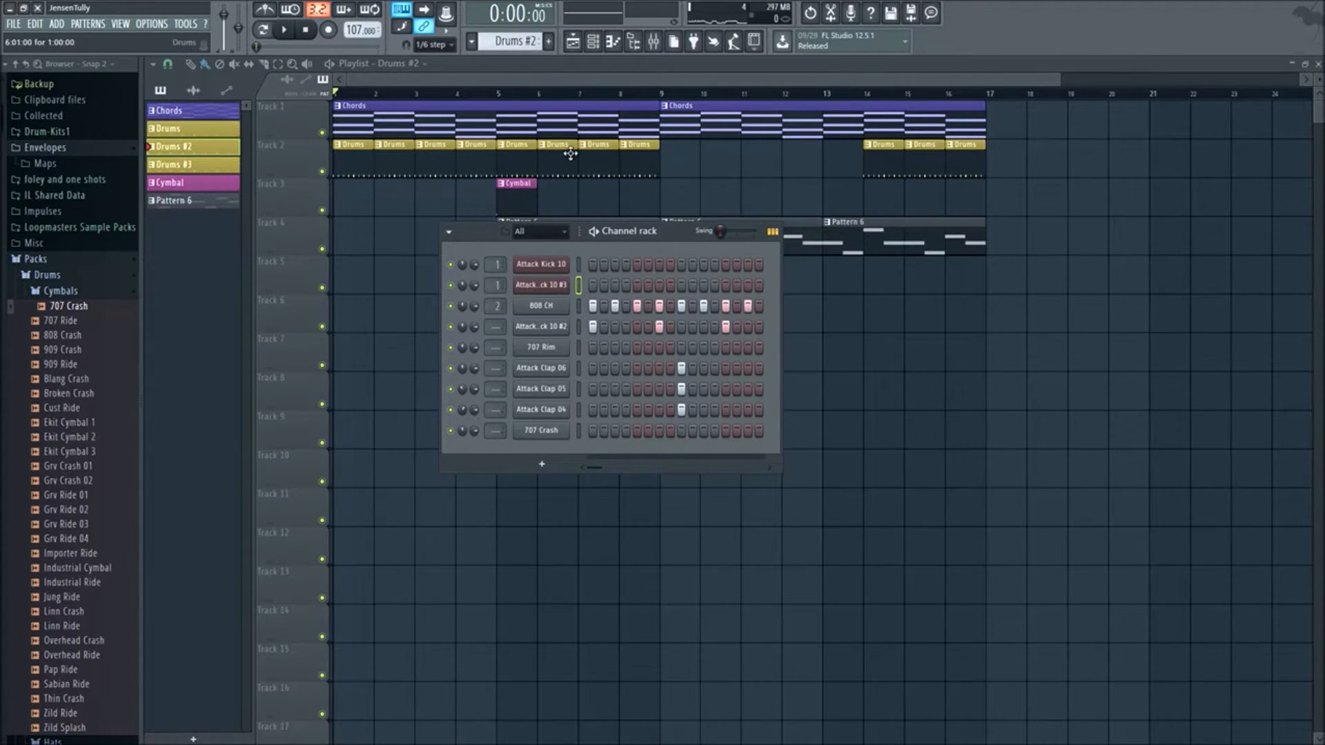
key(space)
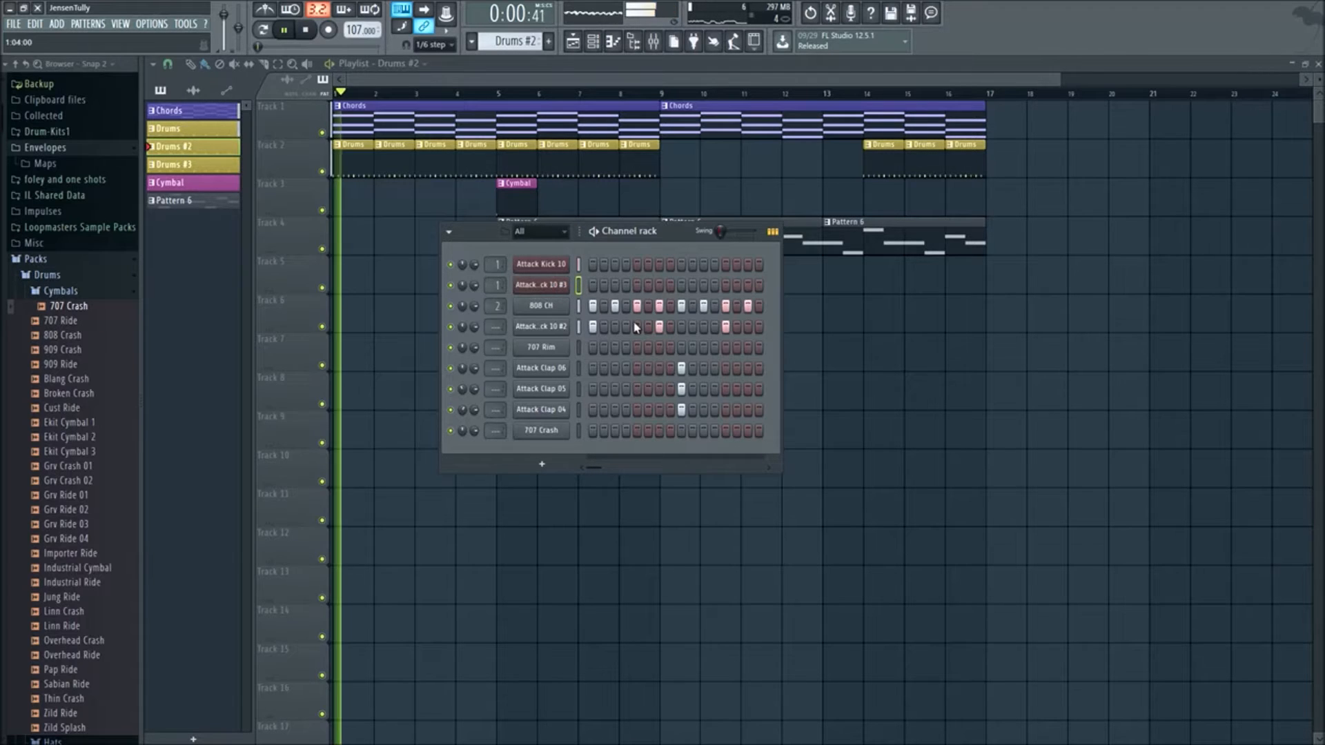
right_click(398, 165)
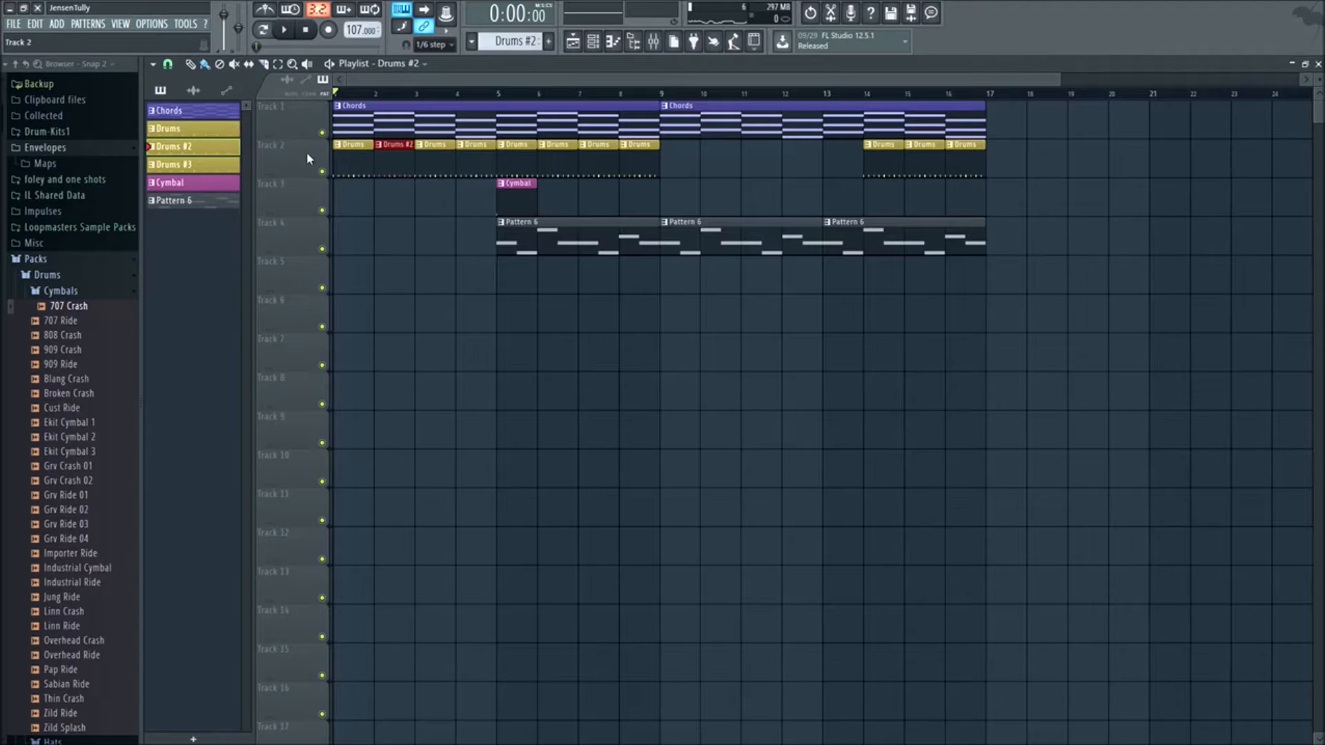
right_click(220, 152)
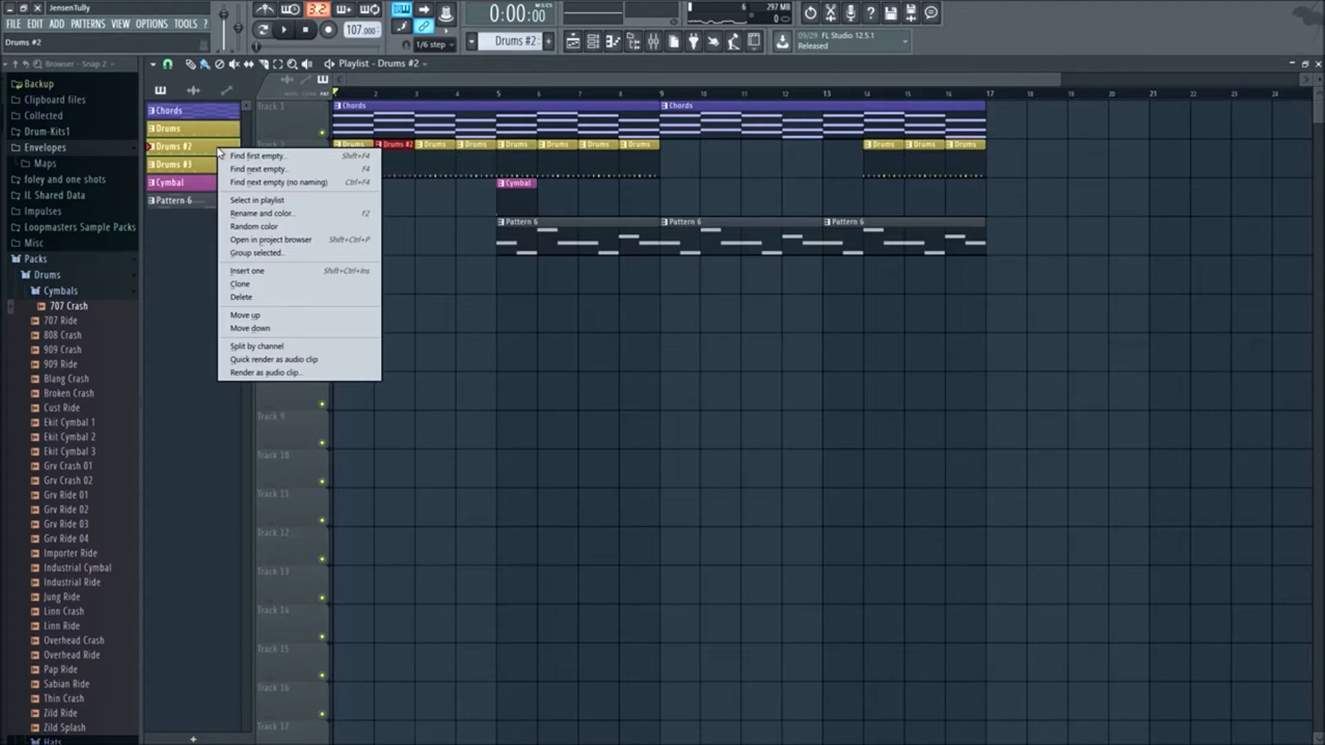
click(293, 225)
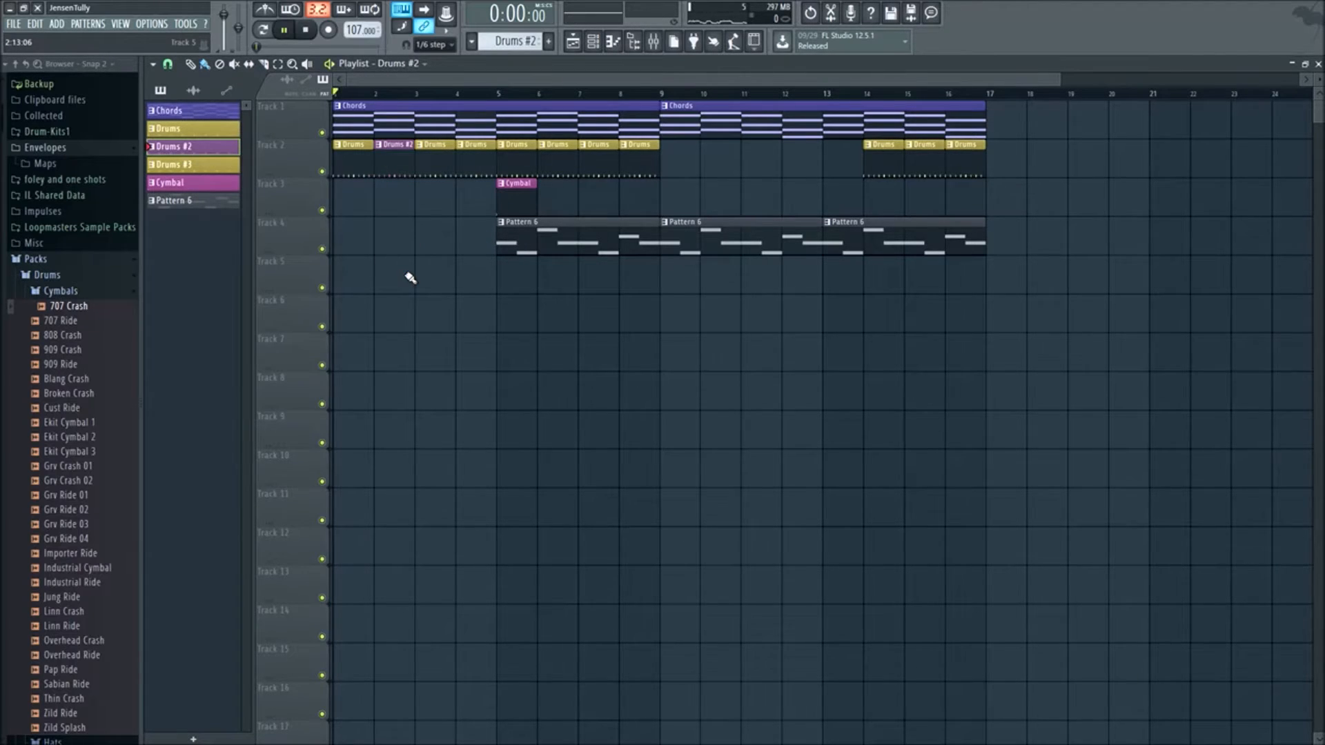
- Try an extra 808 CH hit on step 4 of Drums #2, audition it with the arrangement and remove the hit
click(597, 47)
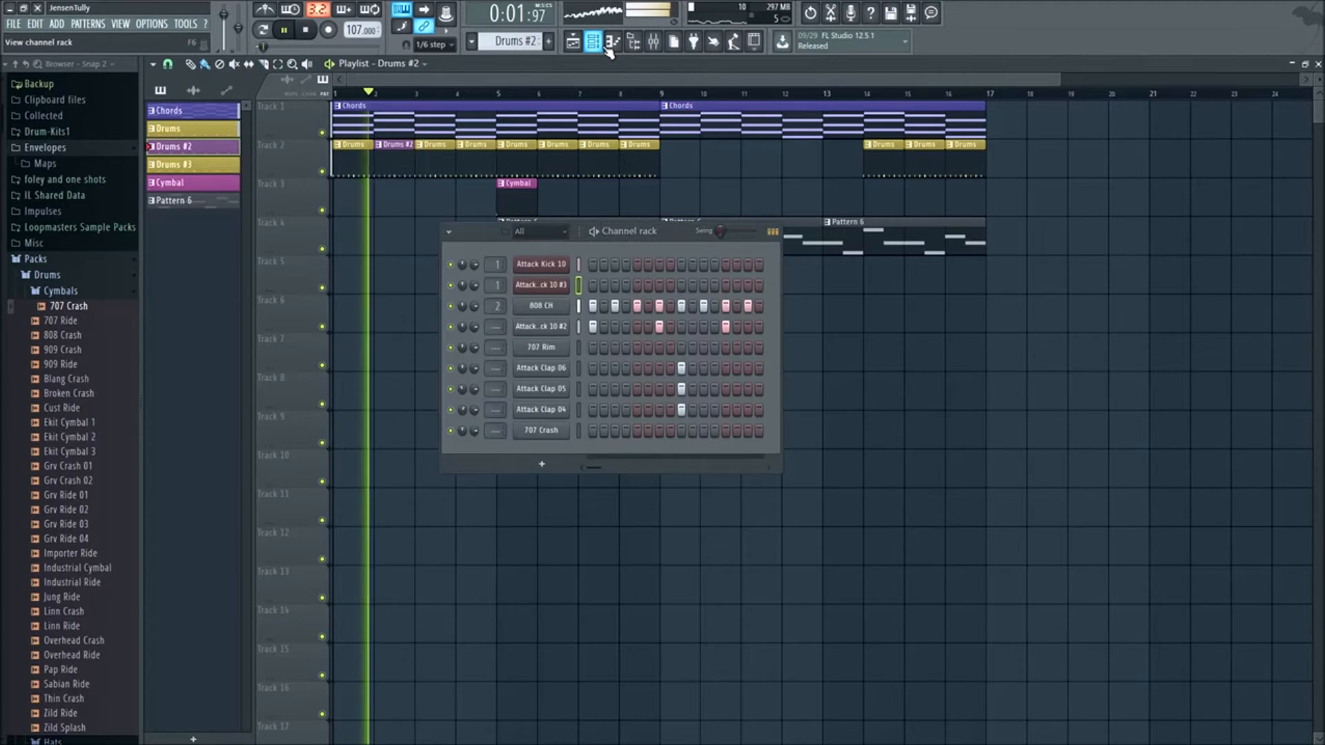
key(space)
click(625, 305)
key(space)
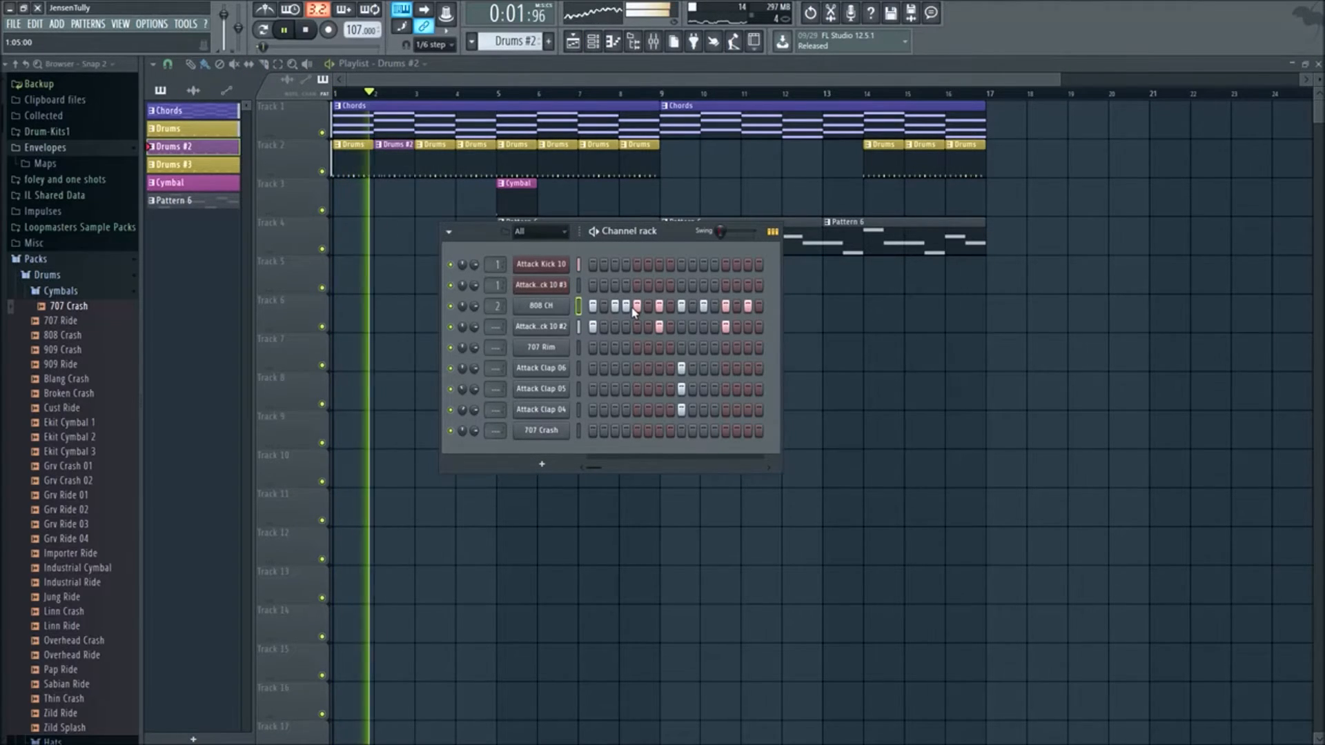
key(space)
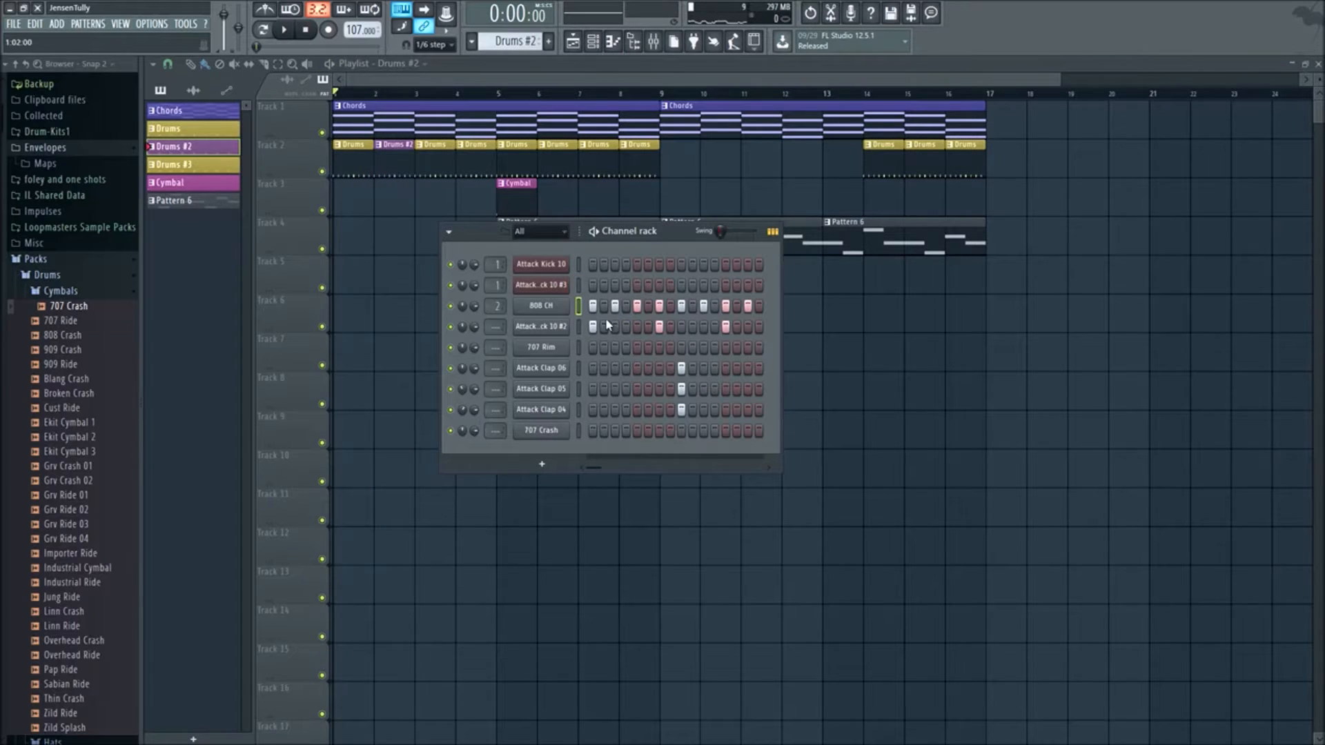
- Audition extra Attack Kick 10 #2 hits in Drums #2 against the arrangement and keep the one on step 3
key(space)
click(627, 326)
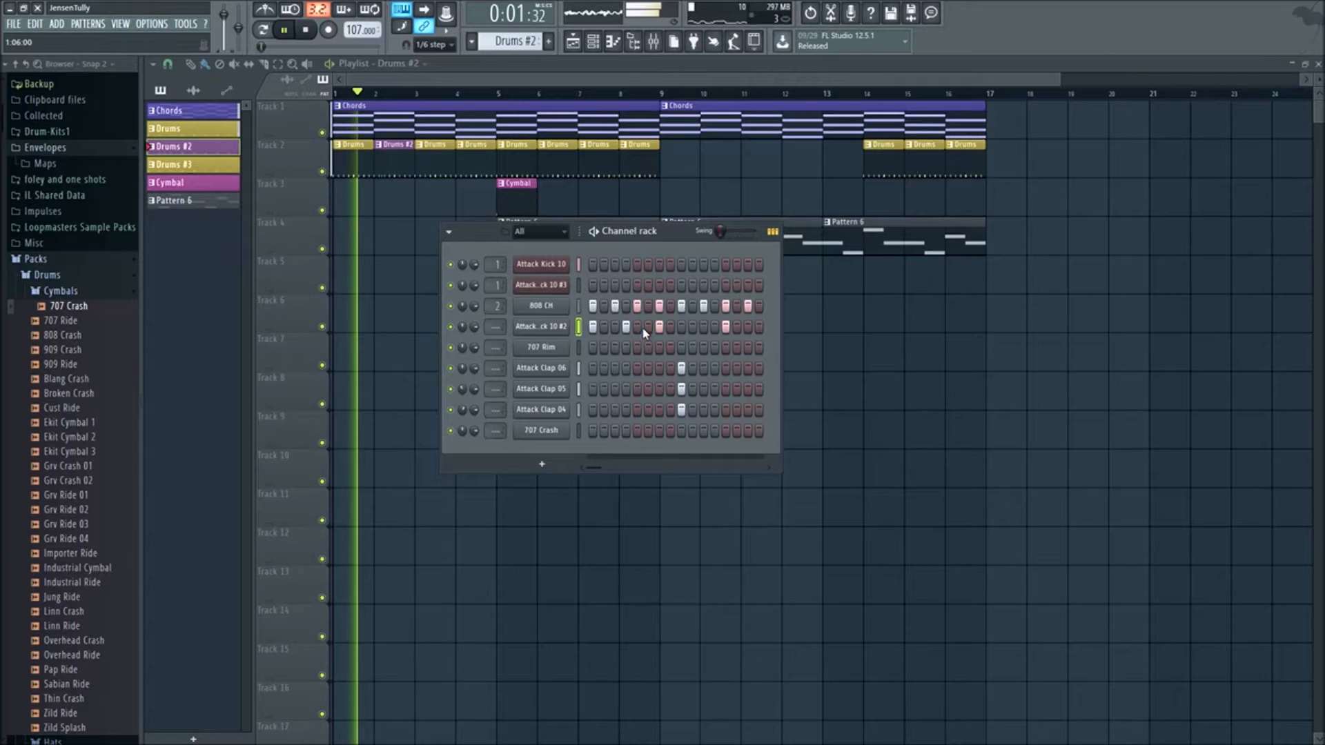
click(626, 326)
click(636, 326)
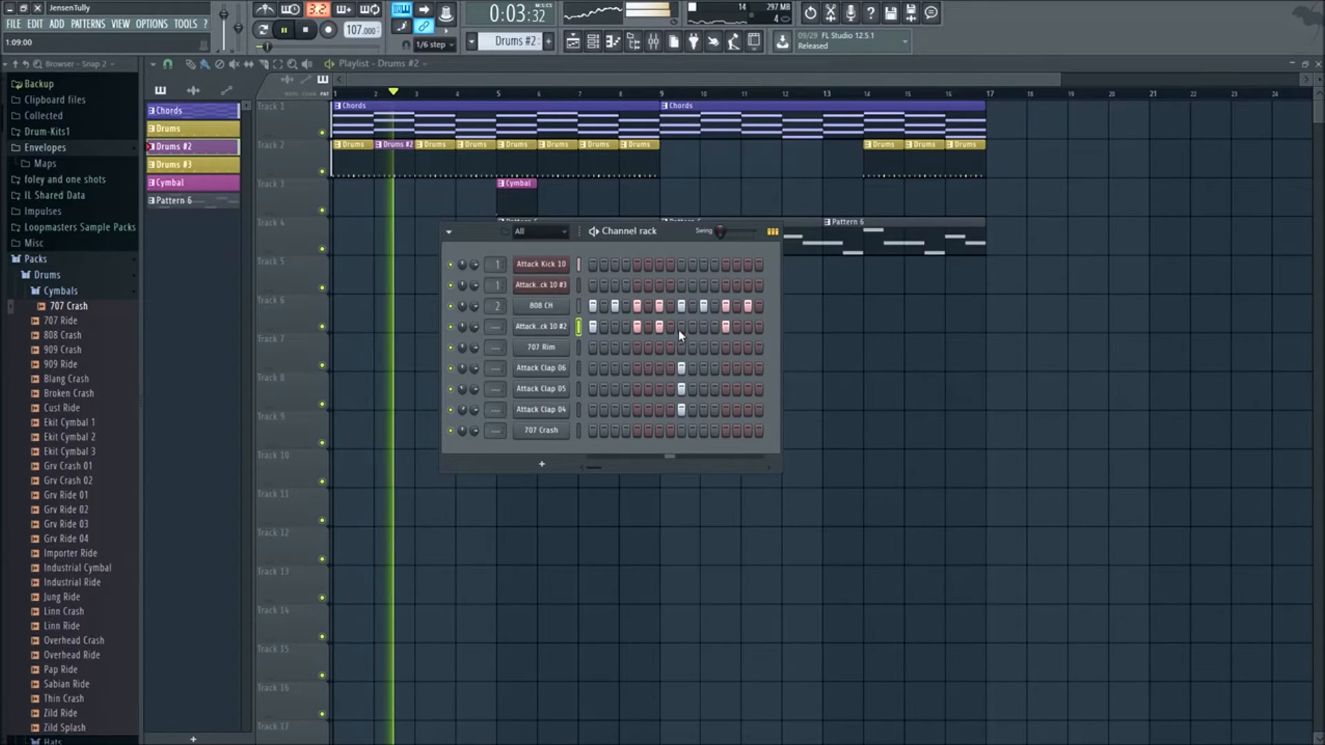
click(637, 327)
click(626, 326)
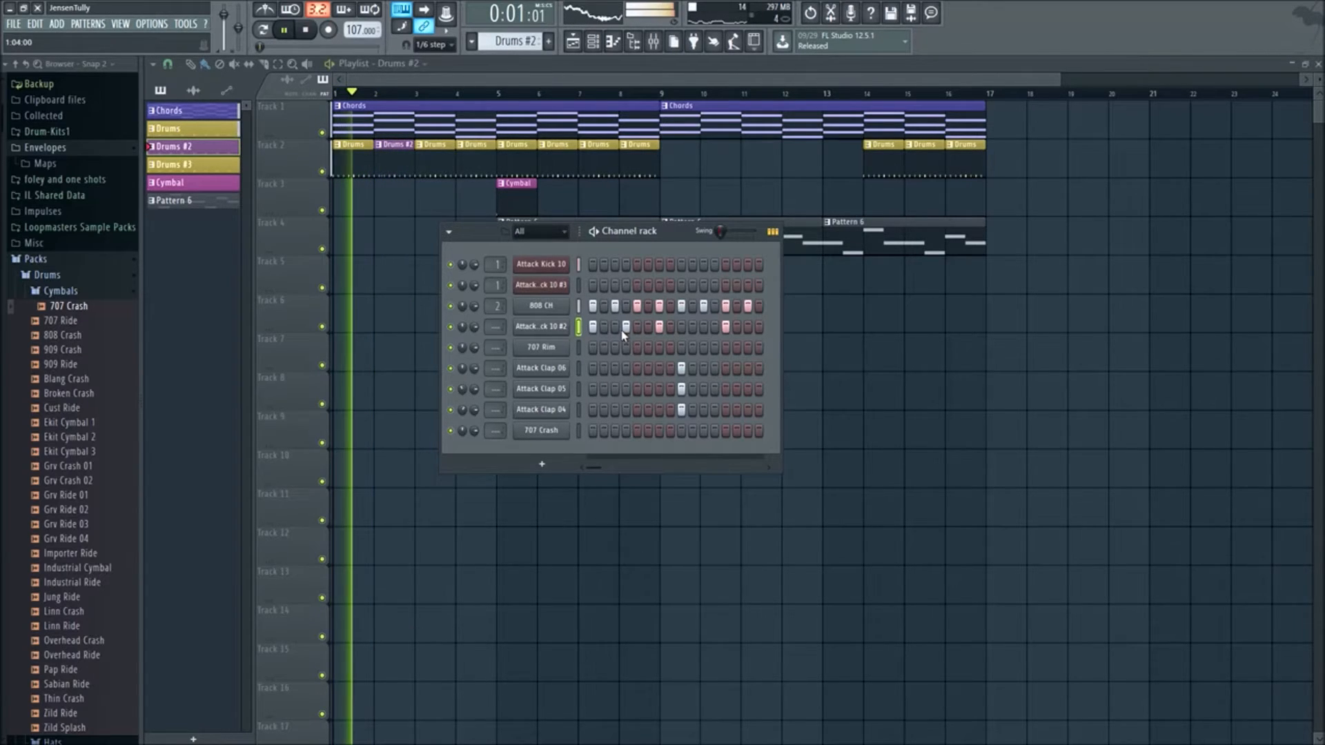
key(space)
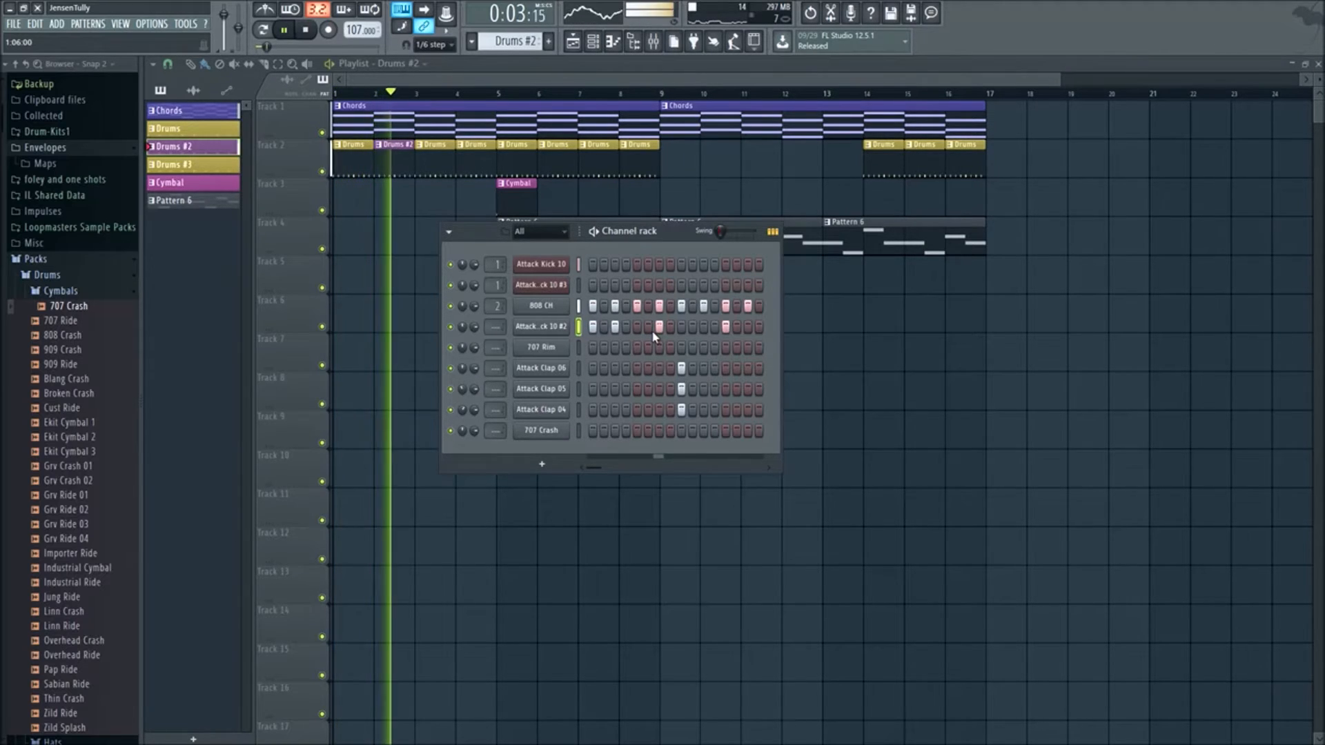
key(space)
- Examine the channel settings of 808 CH, Attack Kick 10 #2 and Attack Clap 06, including the time shift, during playback
click(555, 313)
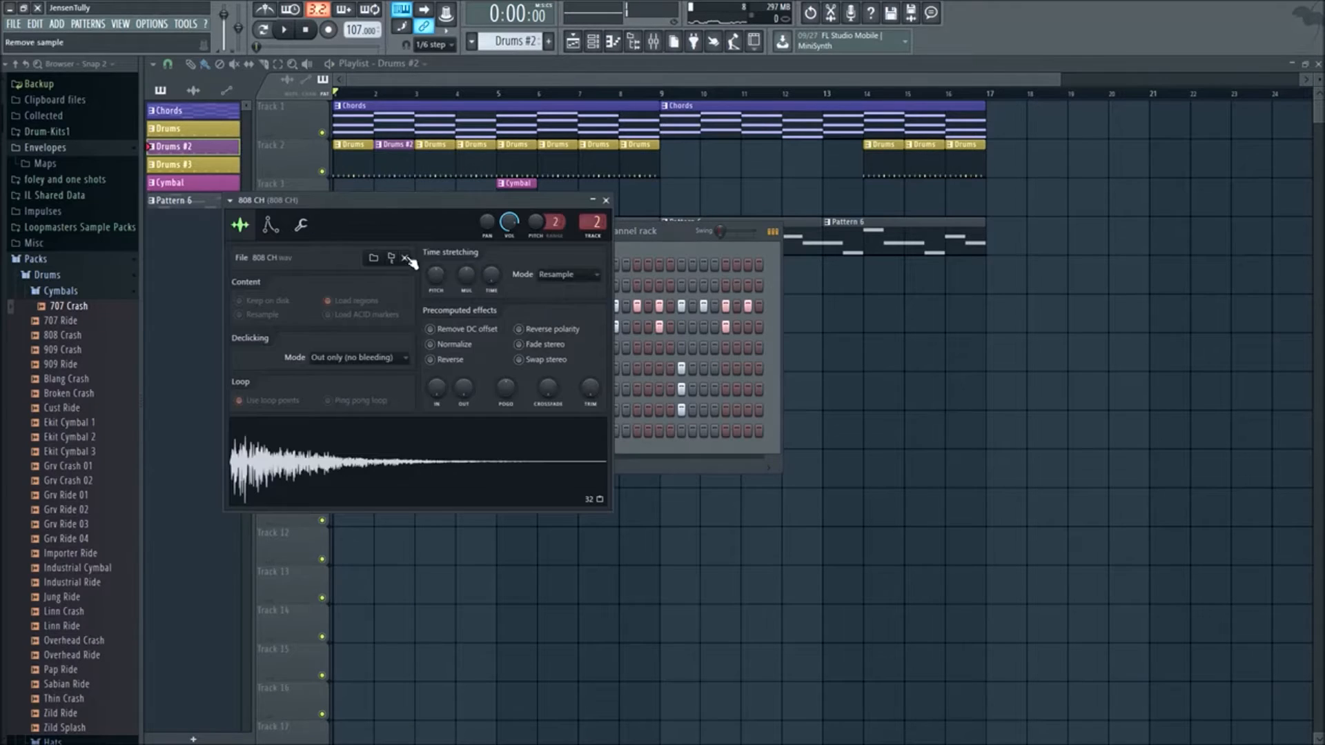
click(300, 225)
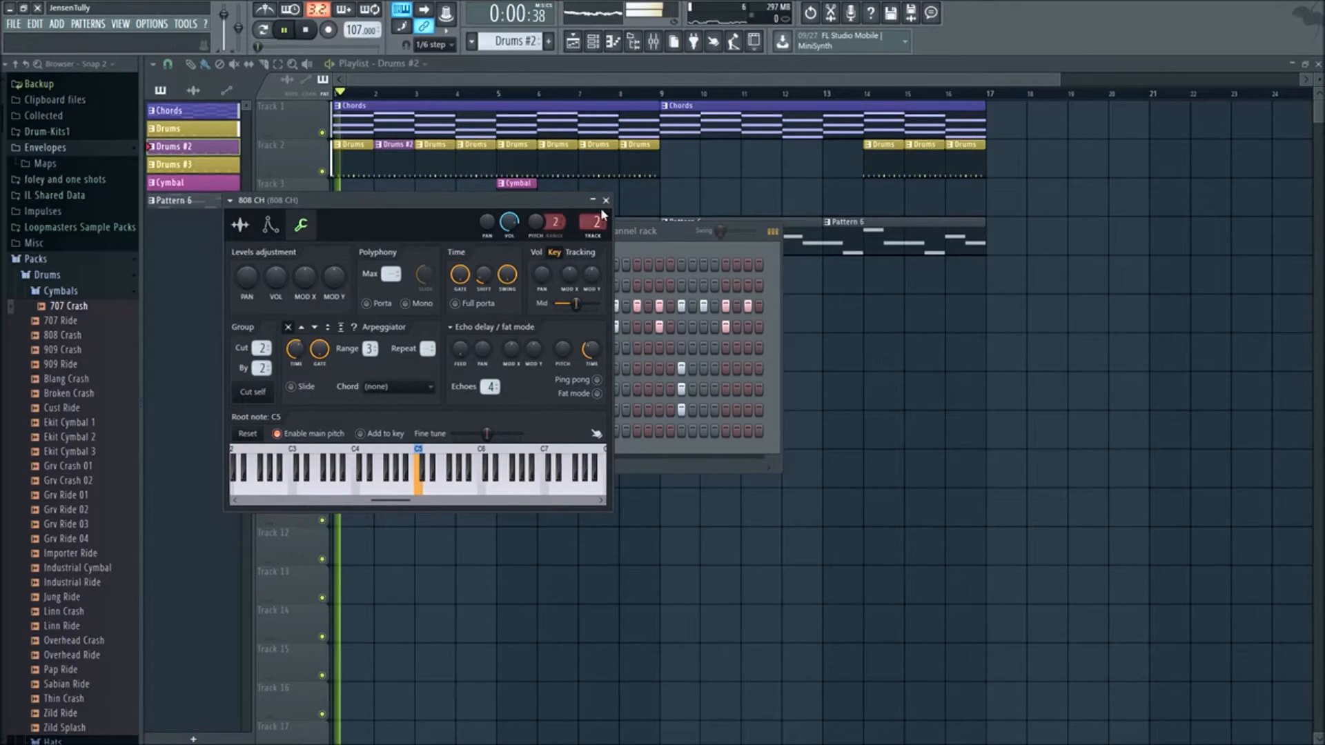
click(606, 200)
click(539, 330)
click(321, 241)
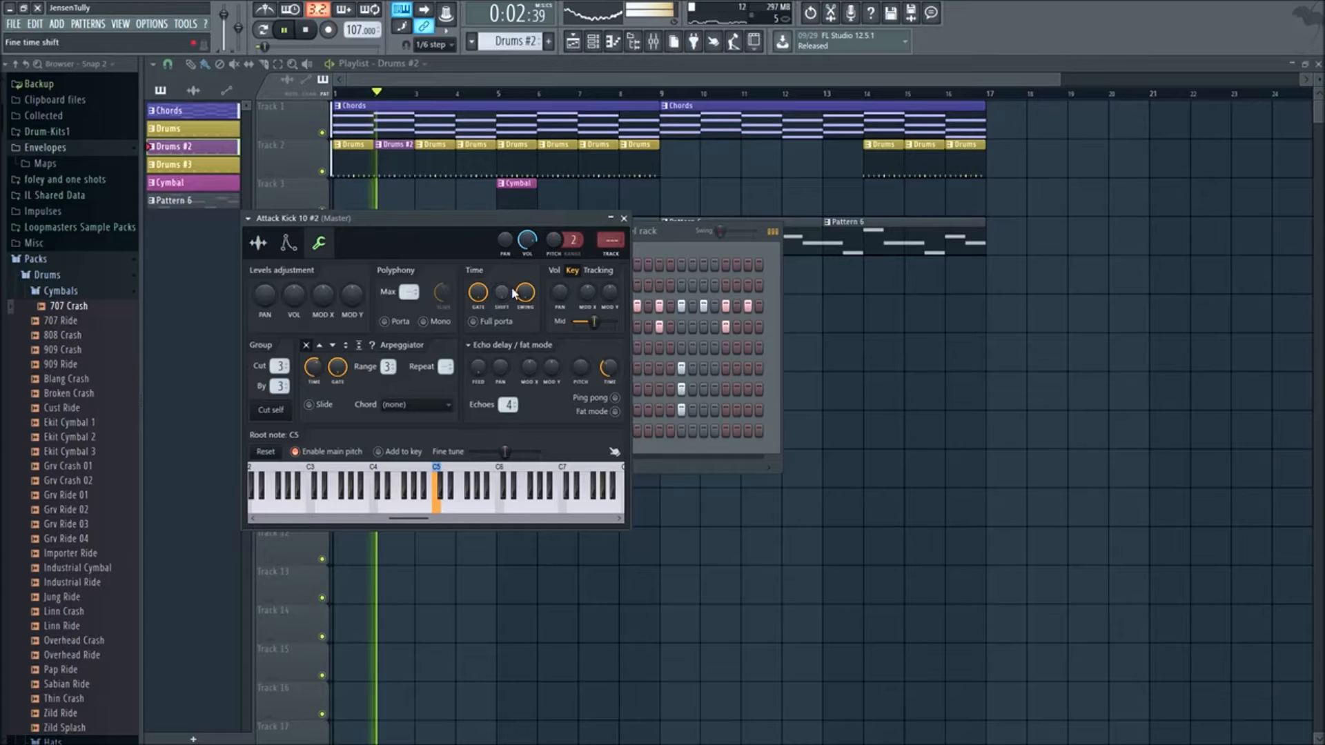
click(624, 218)
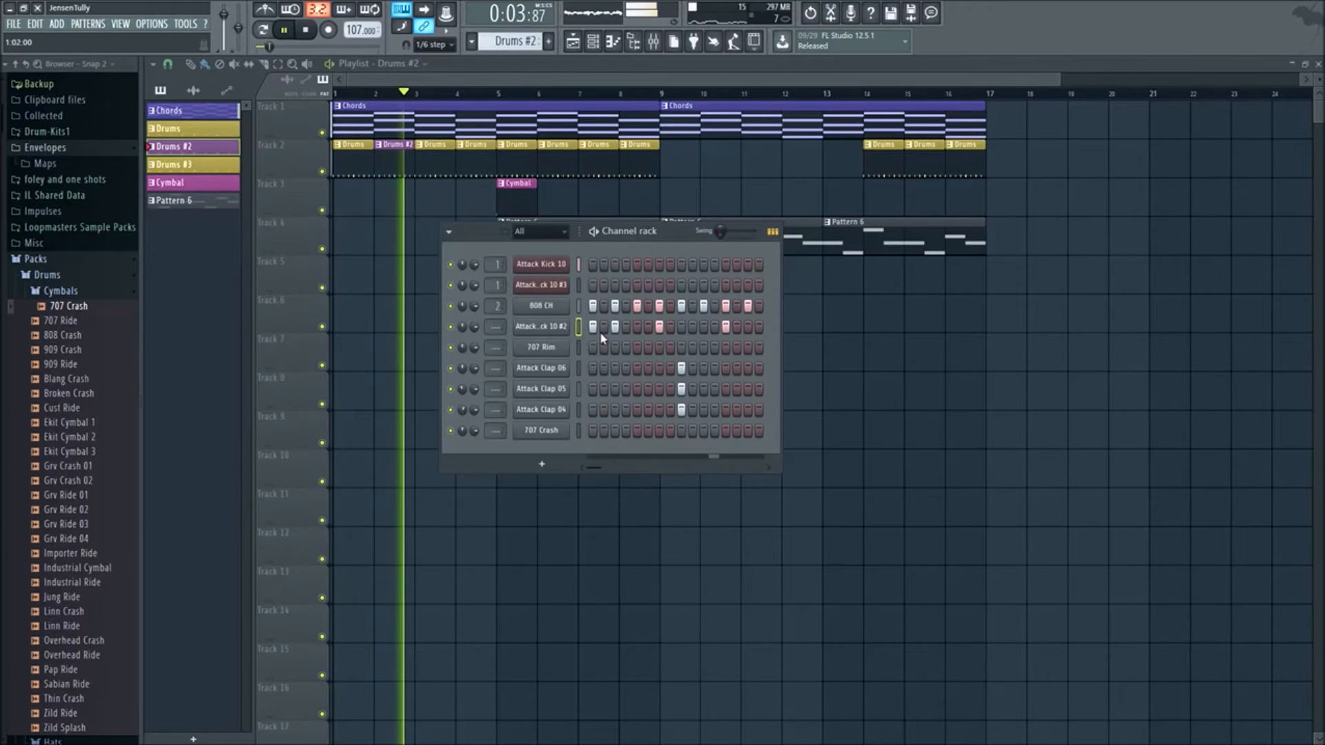
click(556, 375)
click(659, 254)
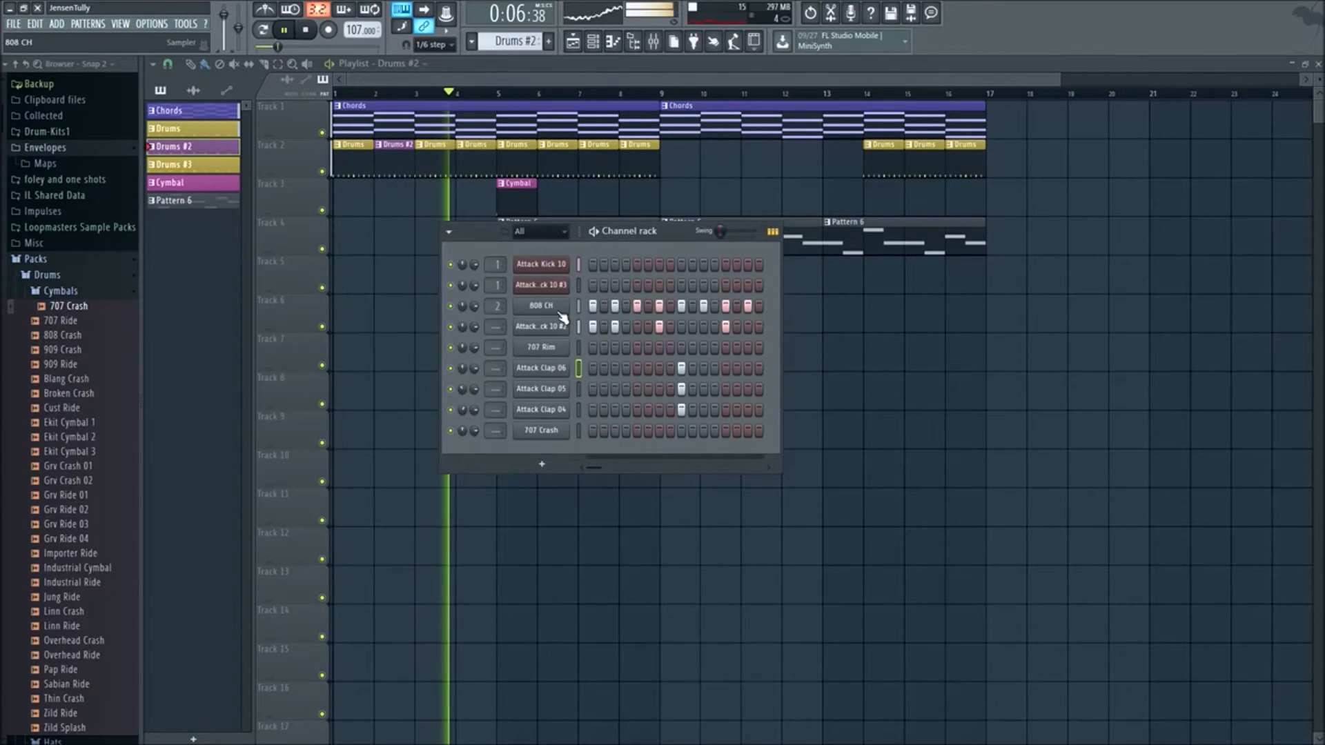
click(545, 304)
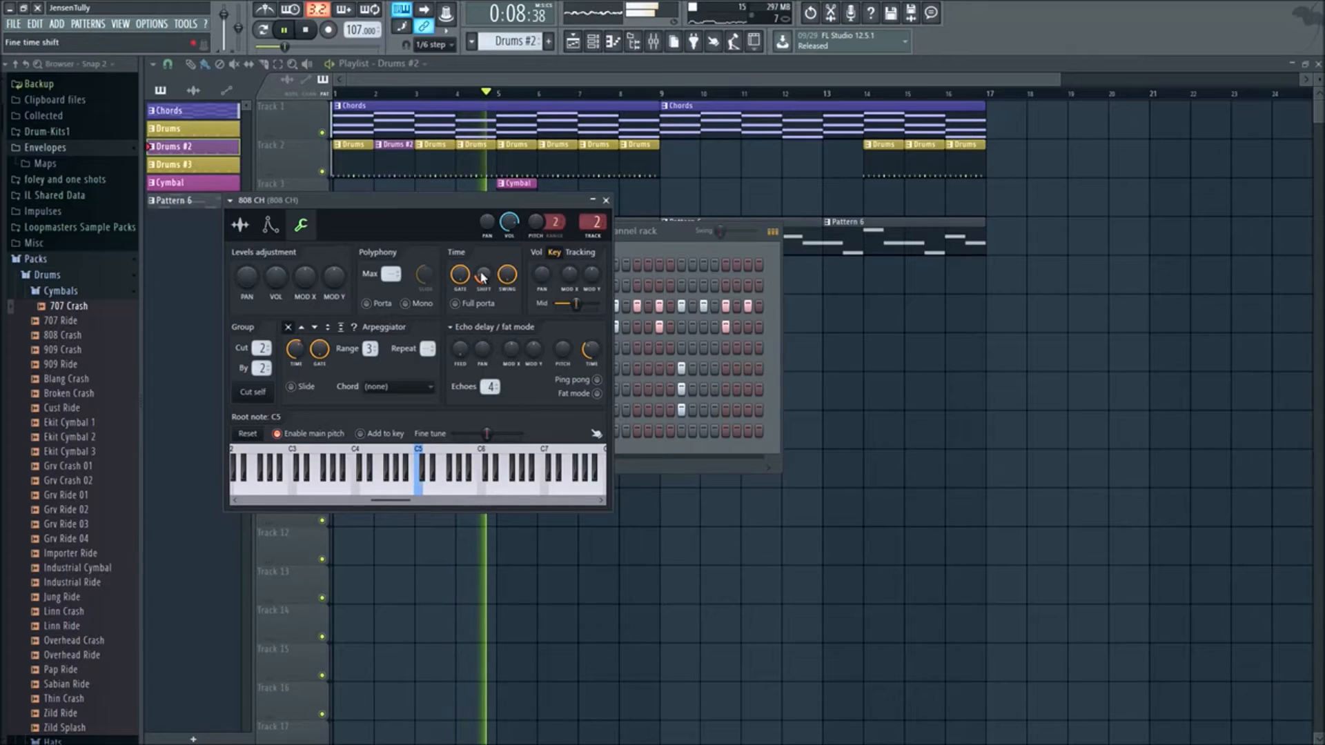
click(606, 200)
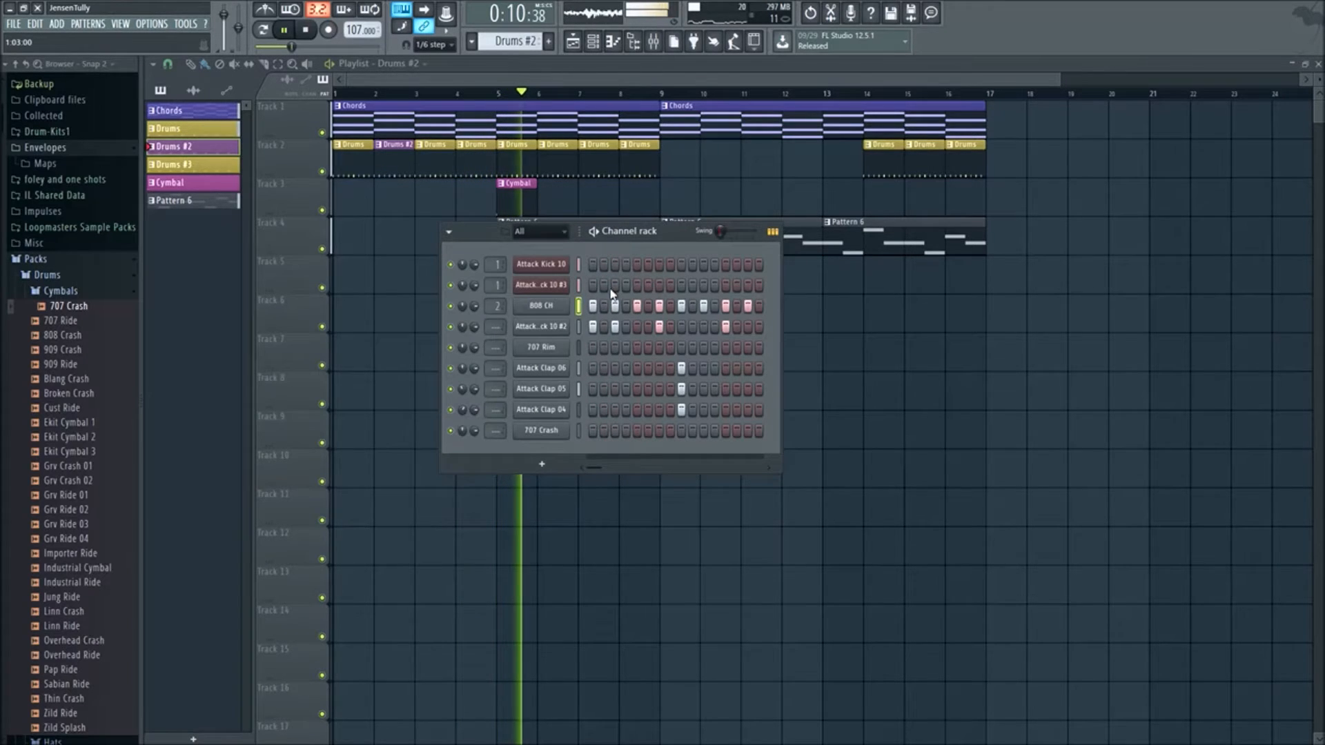
- Check the mixer levels while the arrangement plays, return to the playlist and stop playback
click(653, 42)
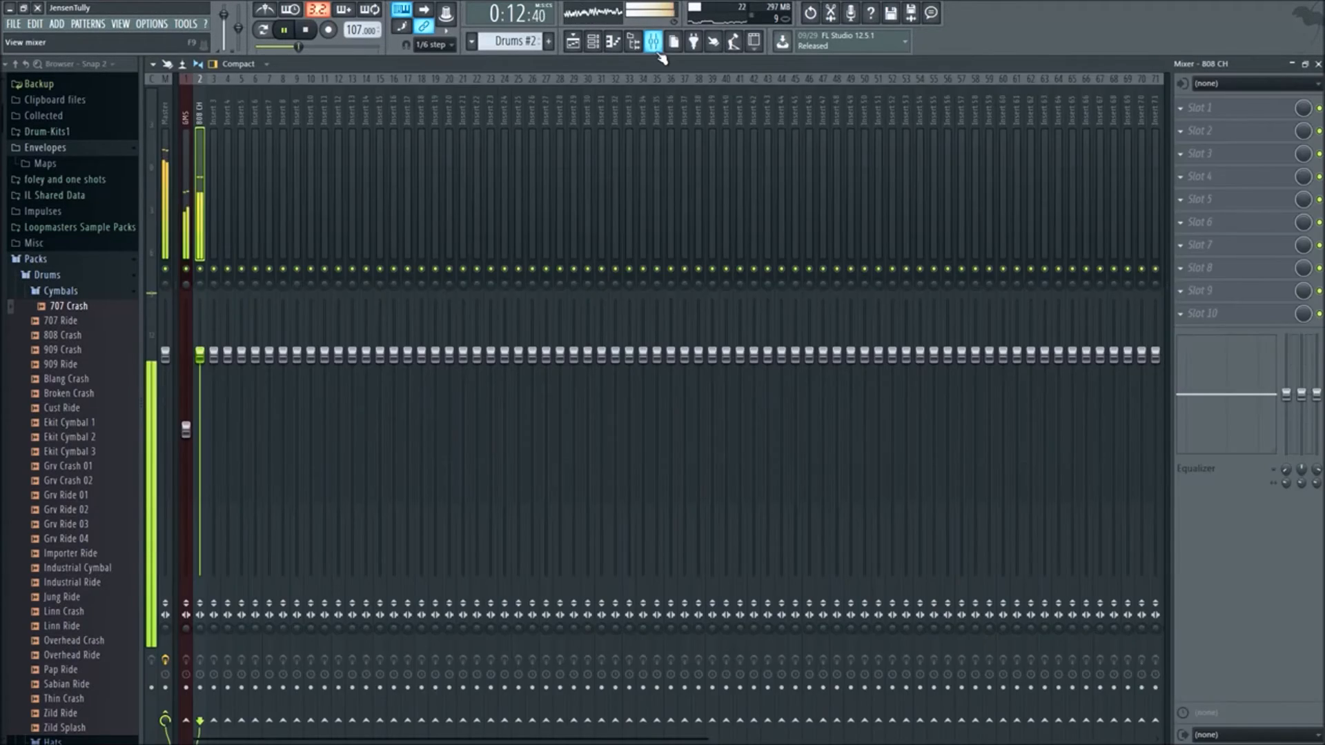
click(576, 43)
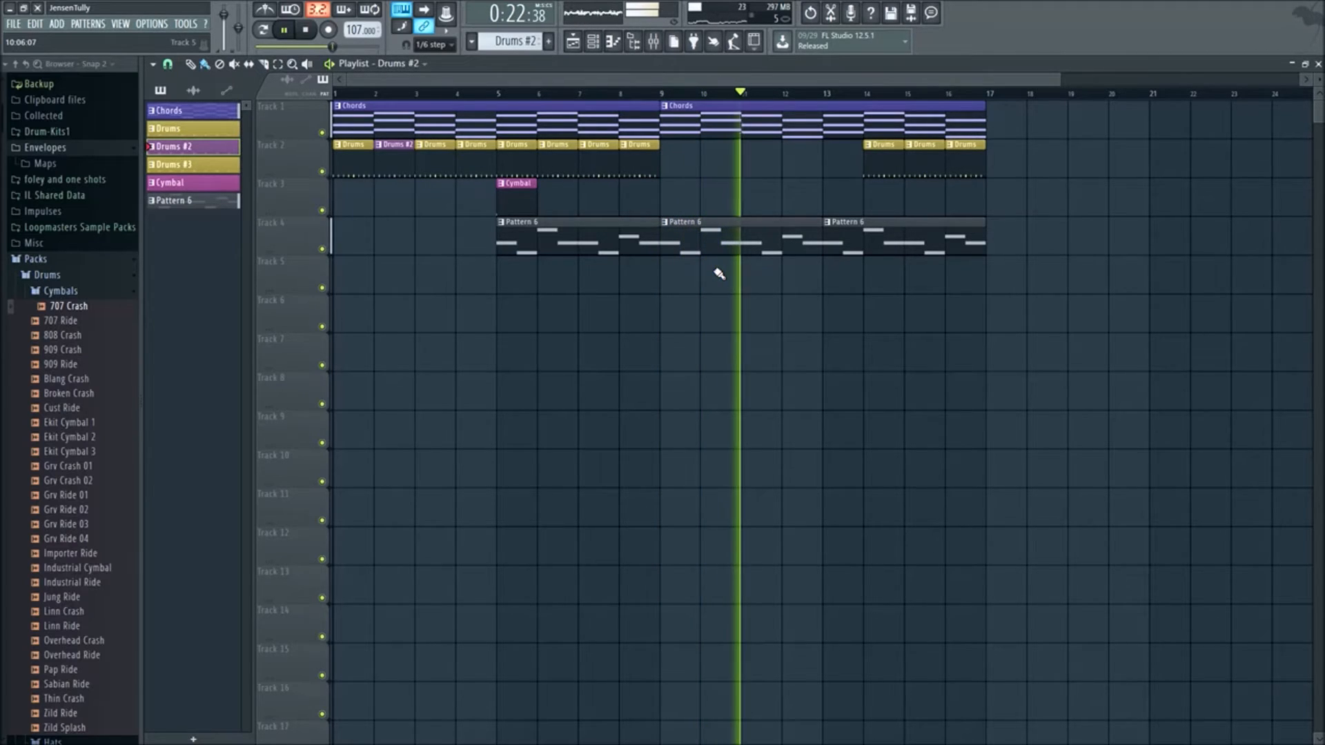
key(space)
key(space)
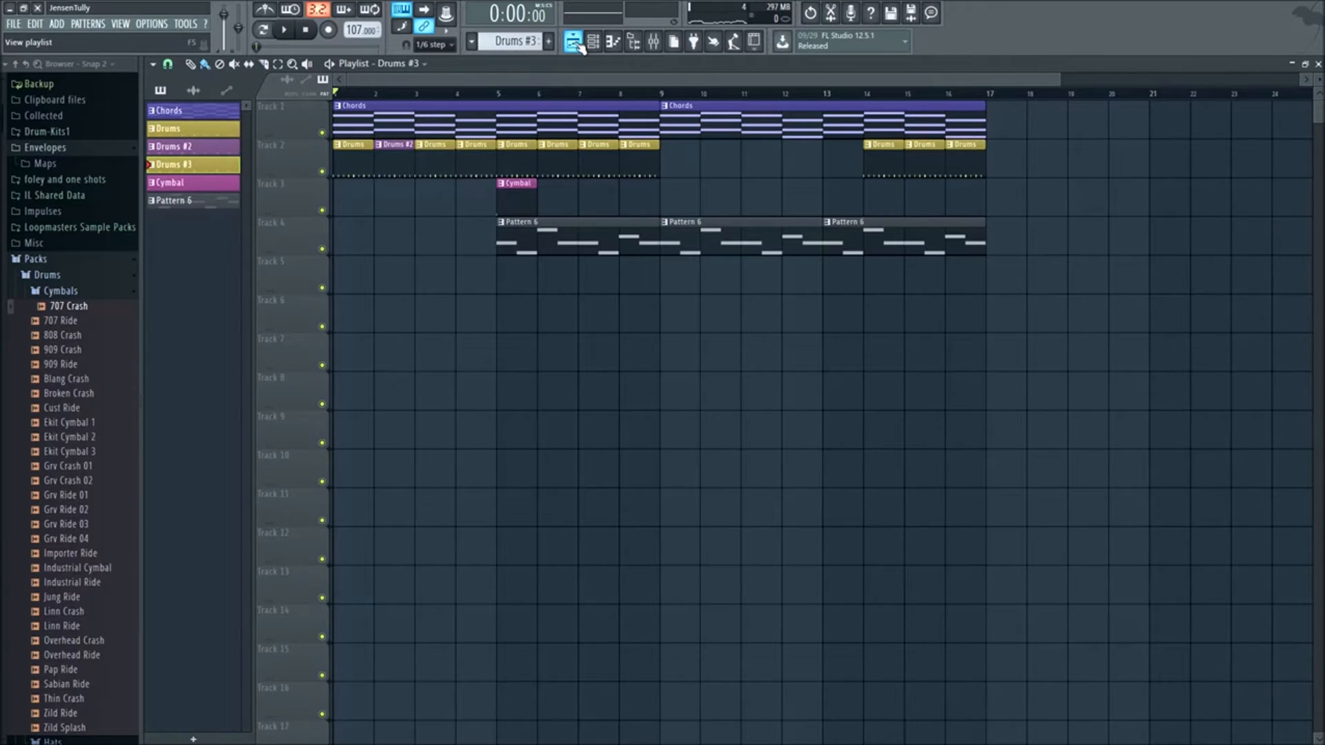
- Show the channel rack for Drums #3 and move it below the playlist clips
click(592, 43)
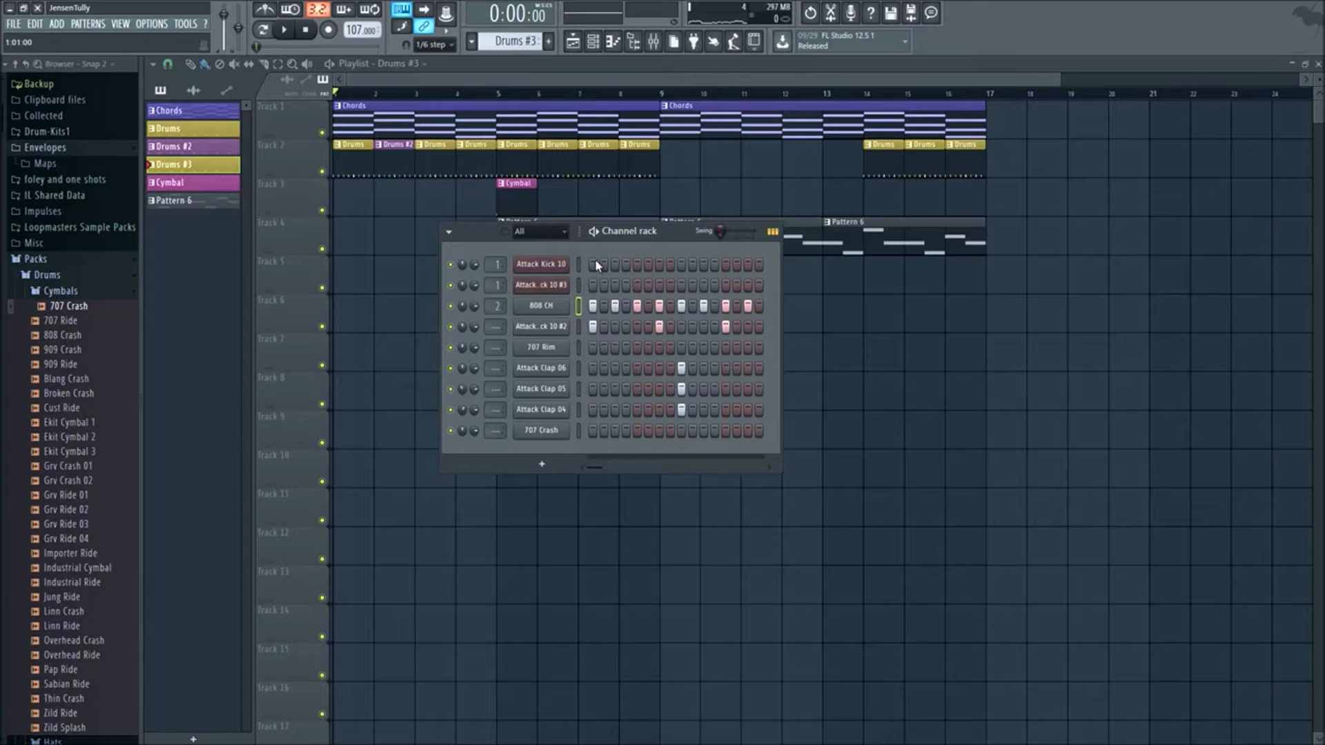
drag(642, 233, 697, 239)
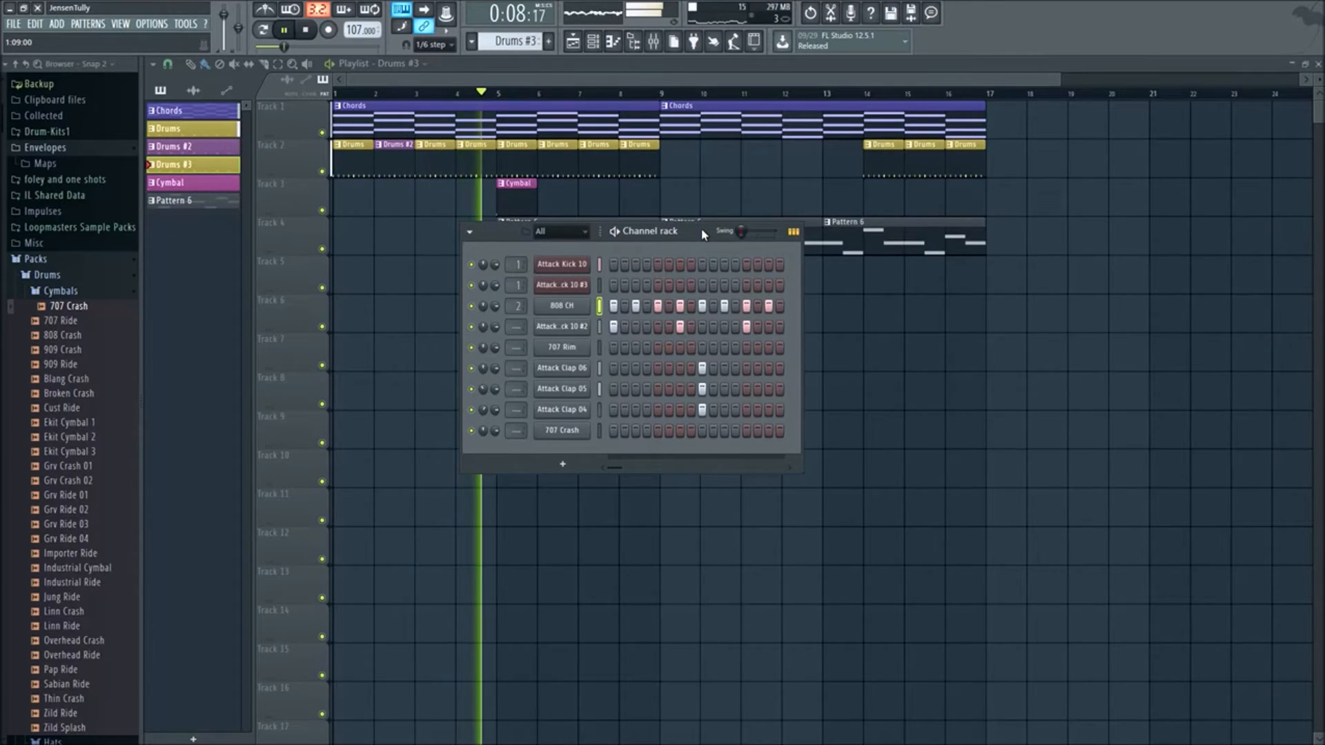
drag(701, 228, 697, 326)
- Lower all notes of the Pattern 6 melody by one octave and play the arrangement
click(591, 241)
key(space)
double_click(590, 241)
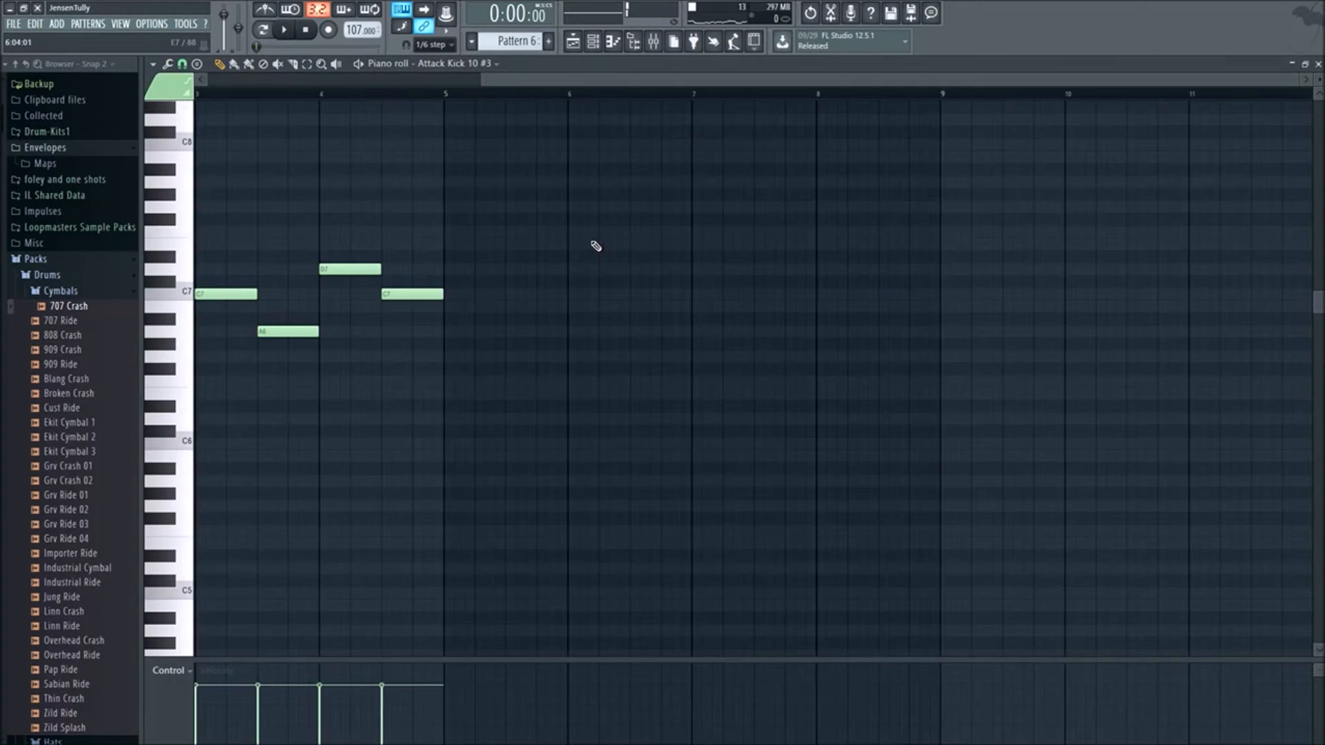
drag(542, 398, 195, 286)
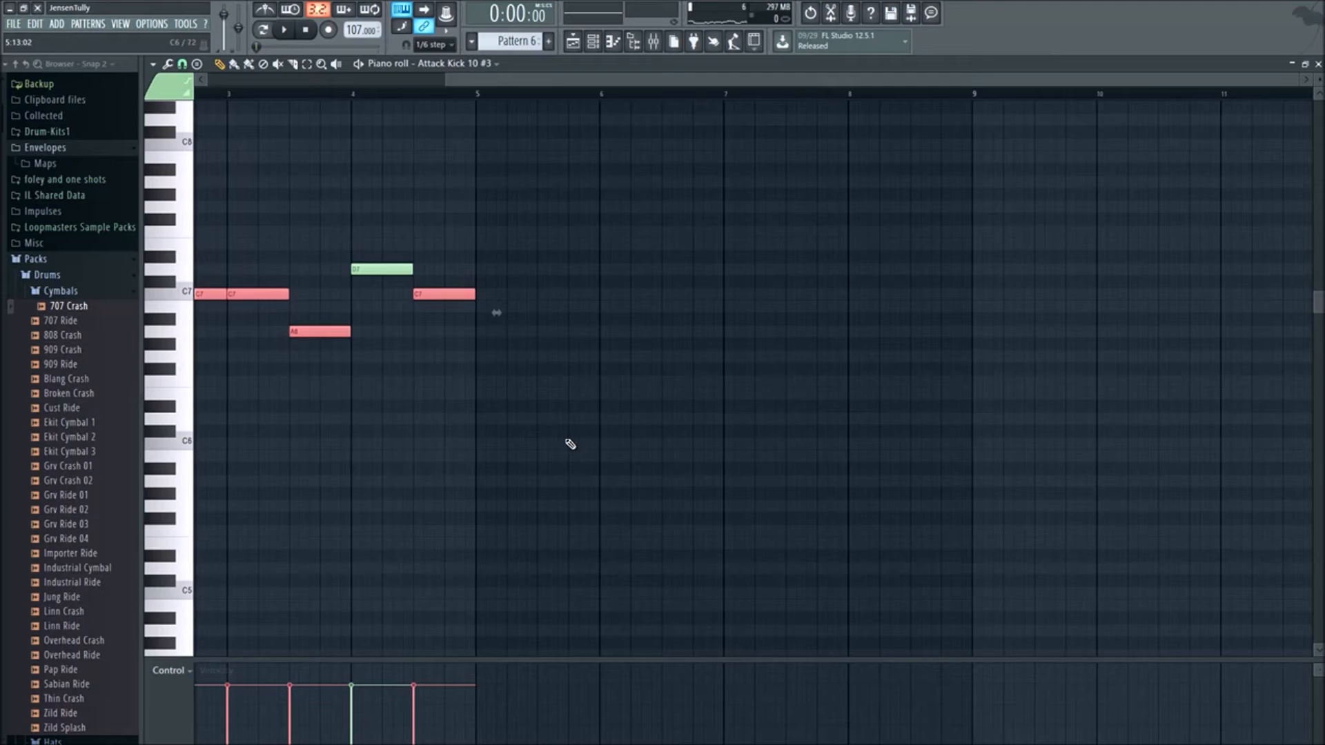
scroll(569, 445, down, 4)
scroll(503, 408, left, 4)
scroll(689, 400, up, 5)
drag(881, 486, 172, 219)
key(ctrl+Down)
key(space)
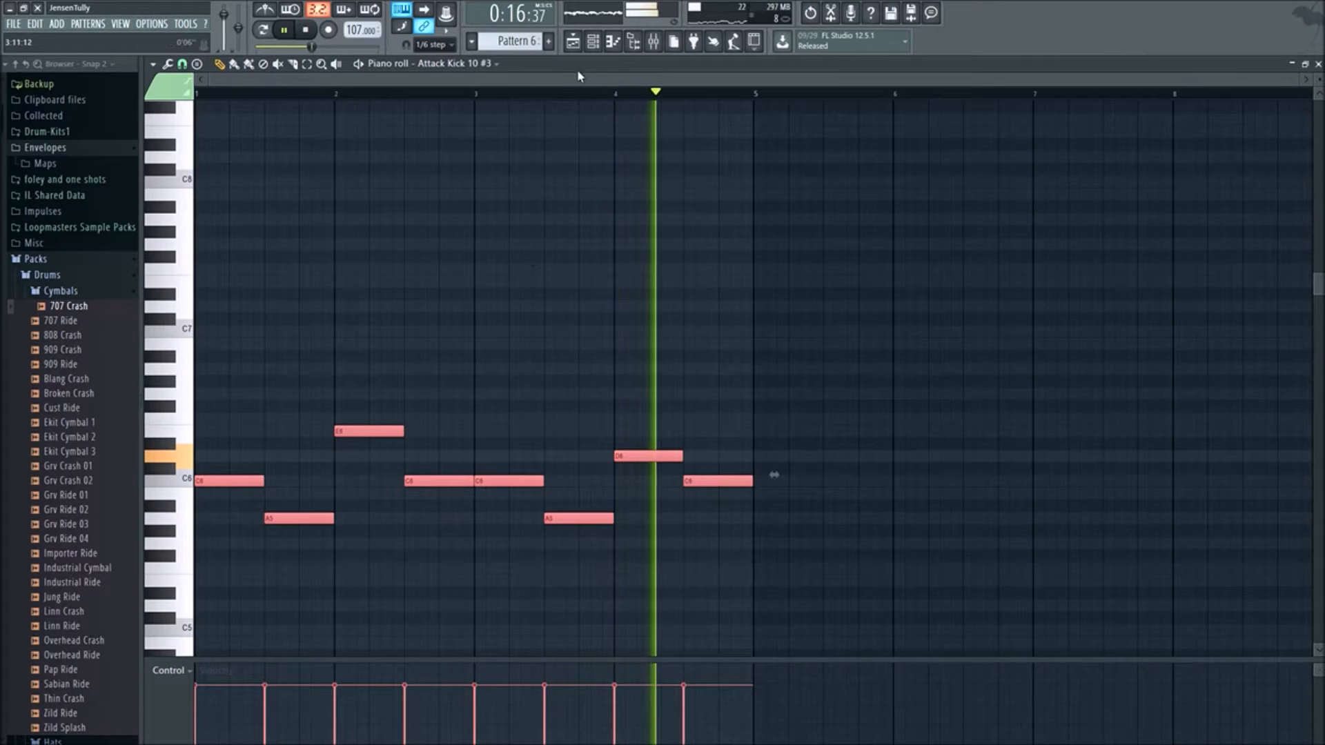
- Return to the playlist and give Pattern 6 a random color
click(582, 39)
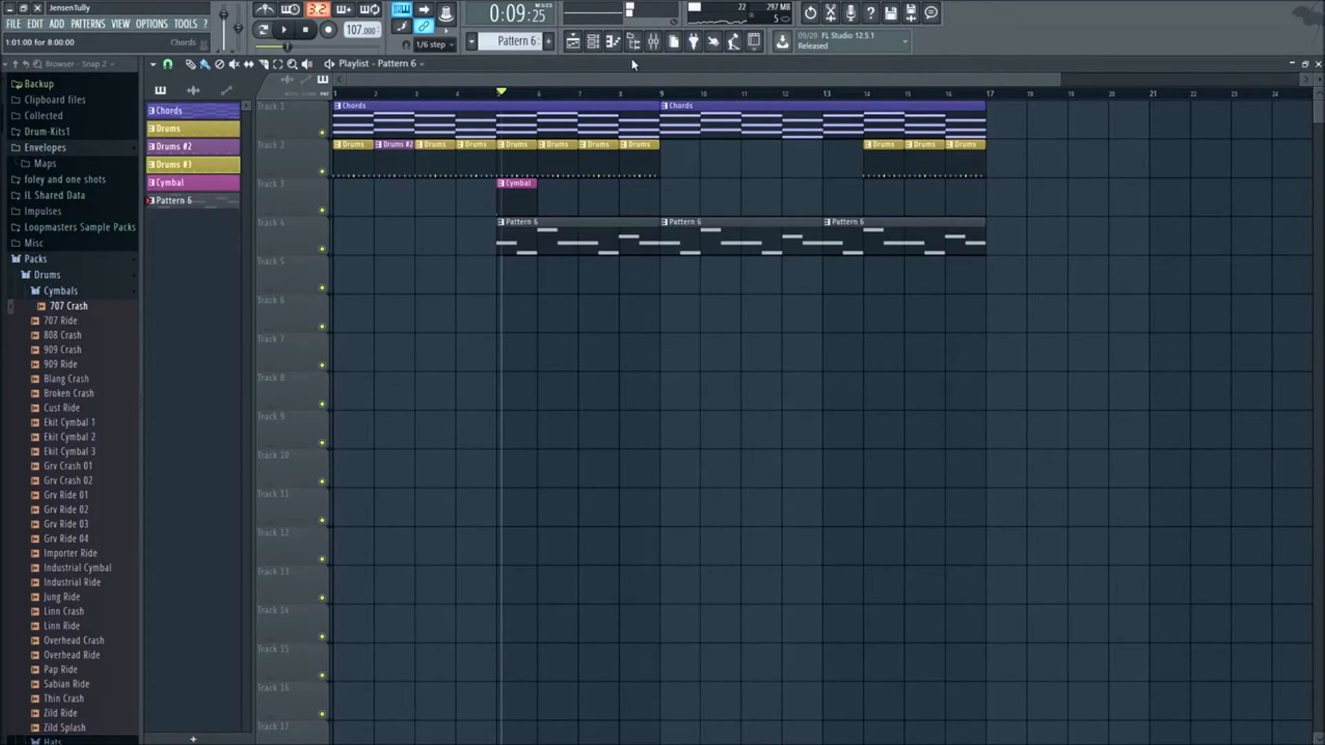
click(590, 54)
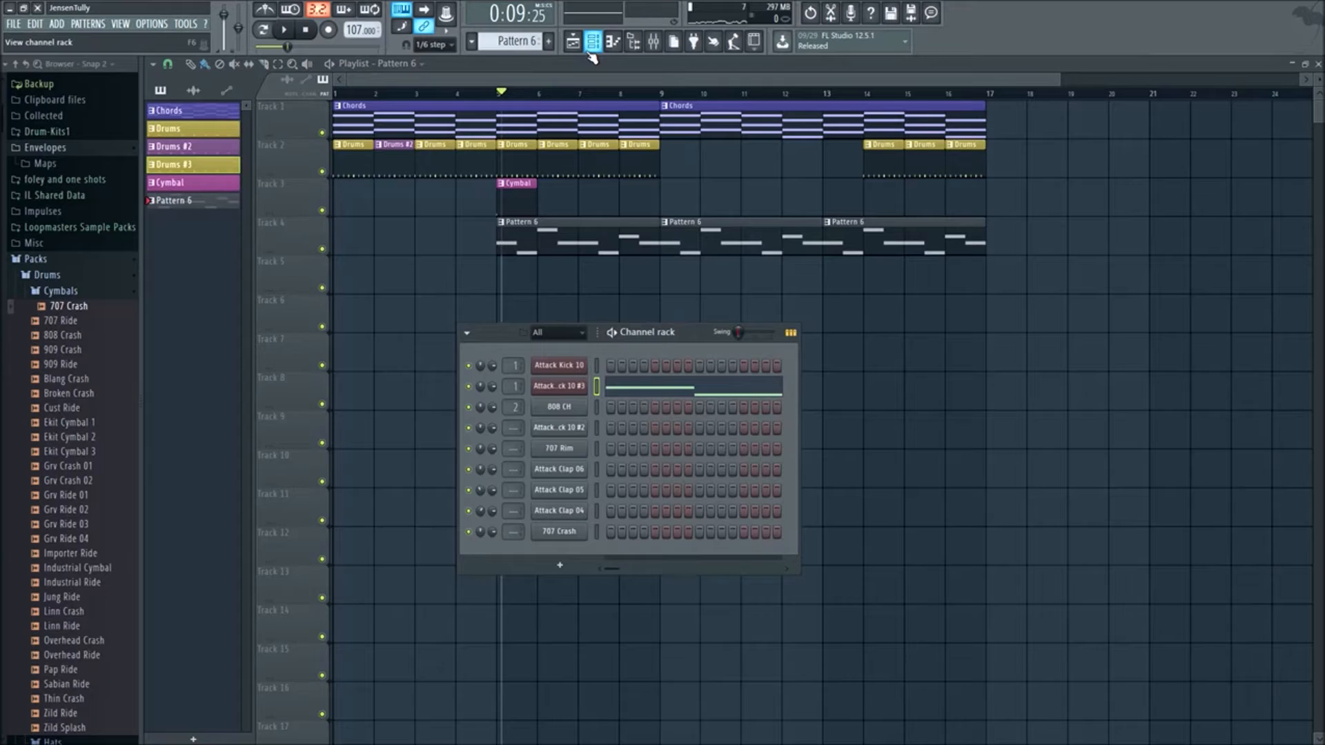
scroll(521, 40, up, 1)
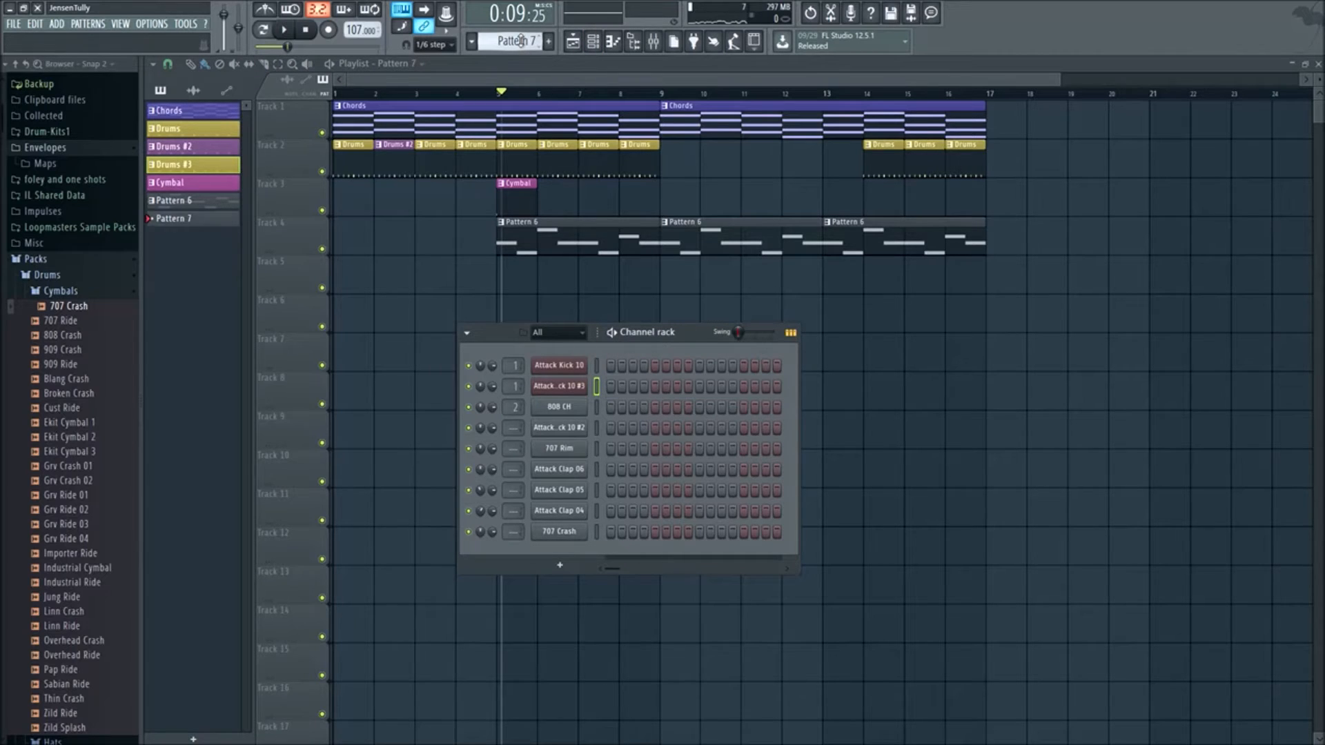
right_click(199, 201)
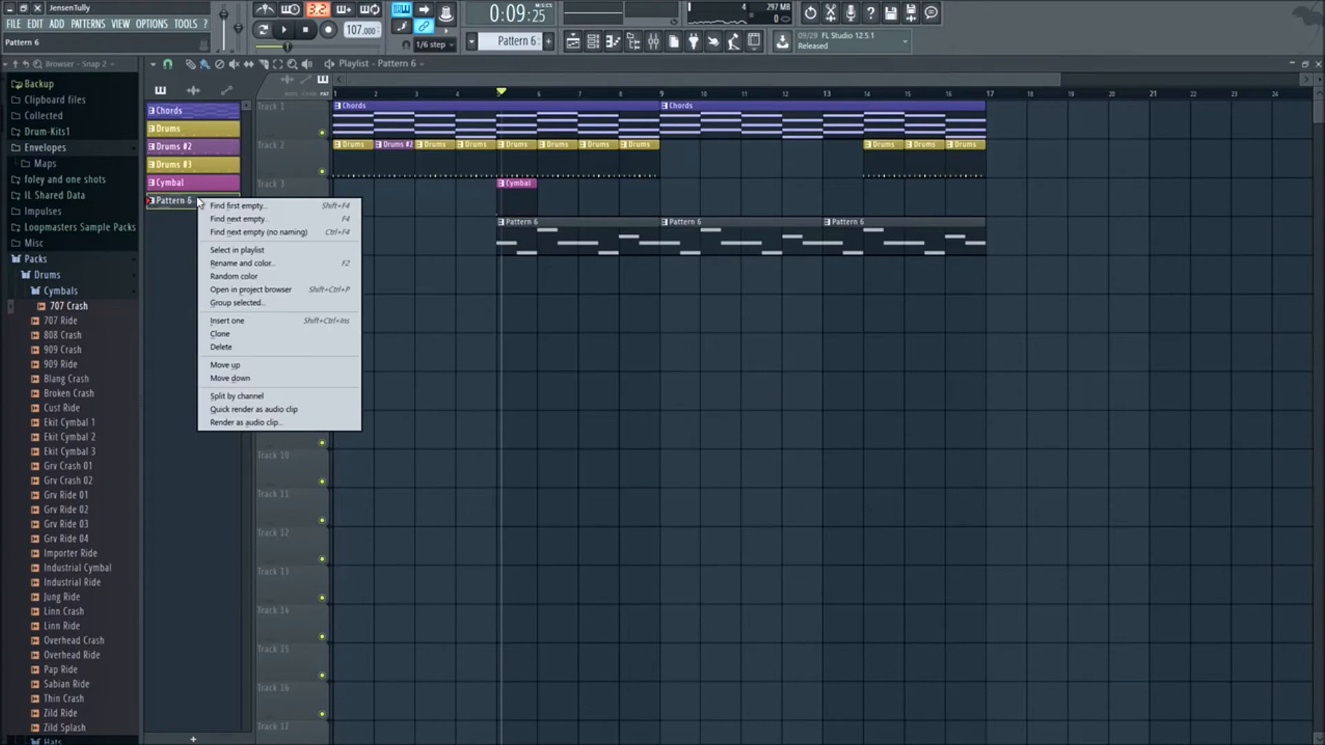
click(238, 250)
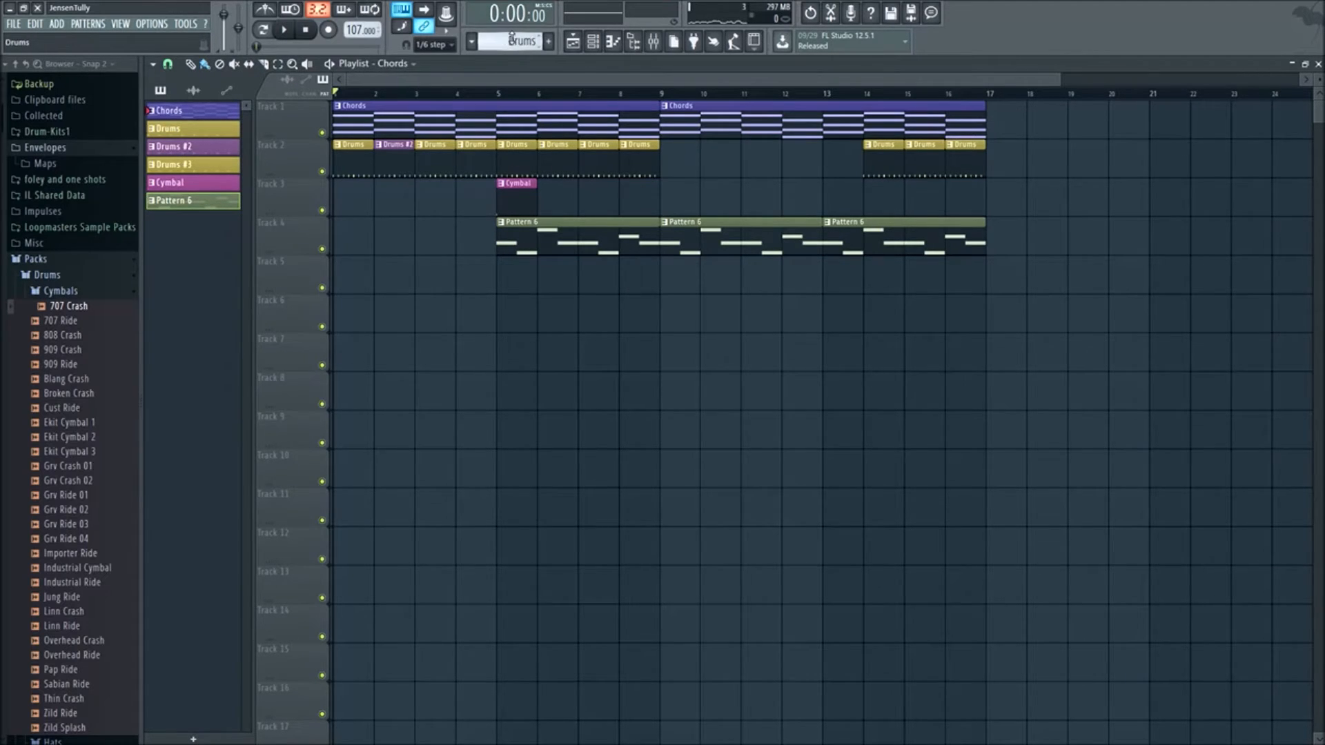
- Remove the step 7 Attack Kick 10 #2 hit from Drums #3 and put that pattern in place of Drums at bar 3 of Track 2
click(596, 42)
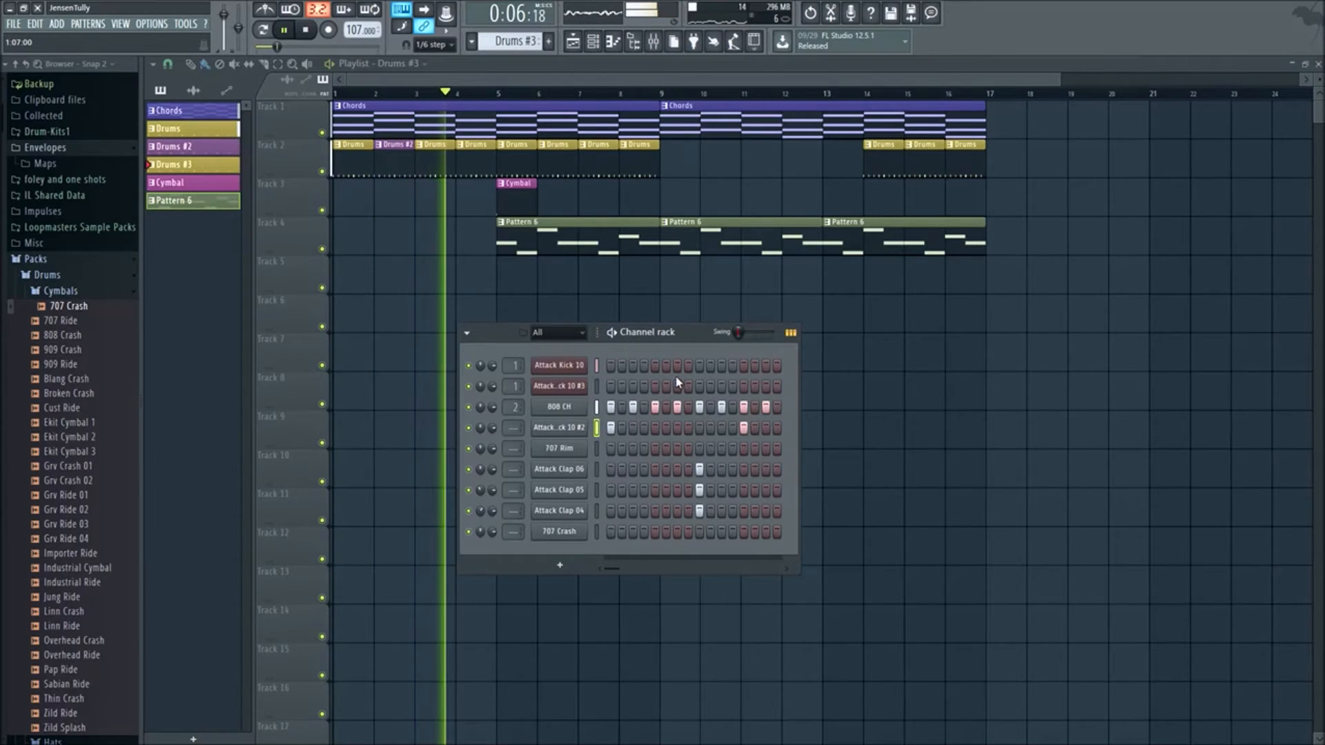
key(space)
right_click(434, 159)
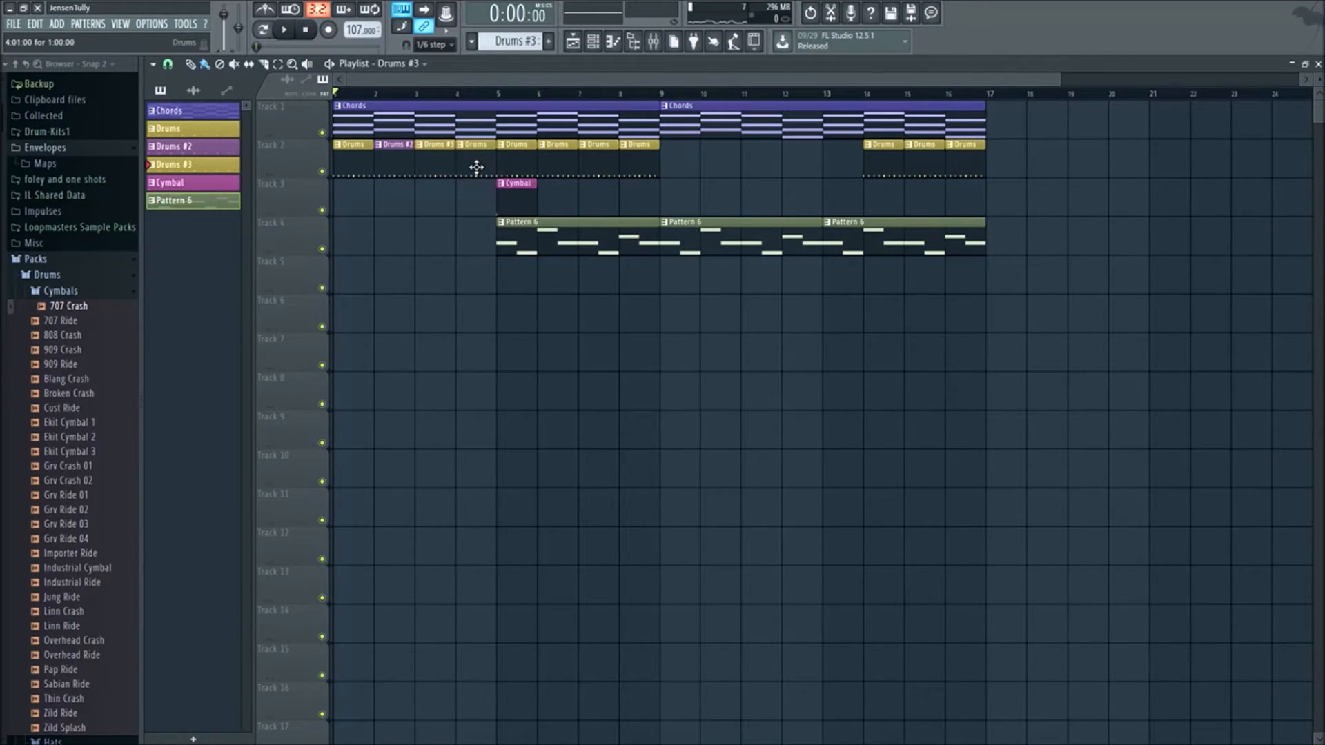
- Clone the Drums #3 pattern and give the copy a distinct random color
click(506, 42)
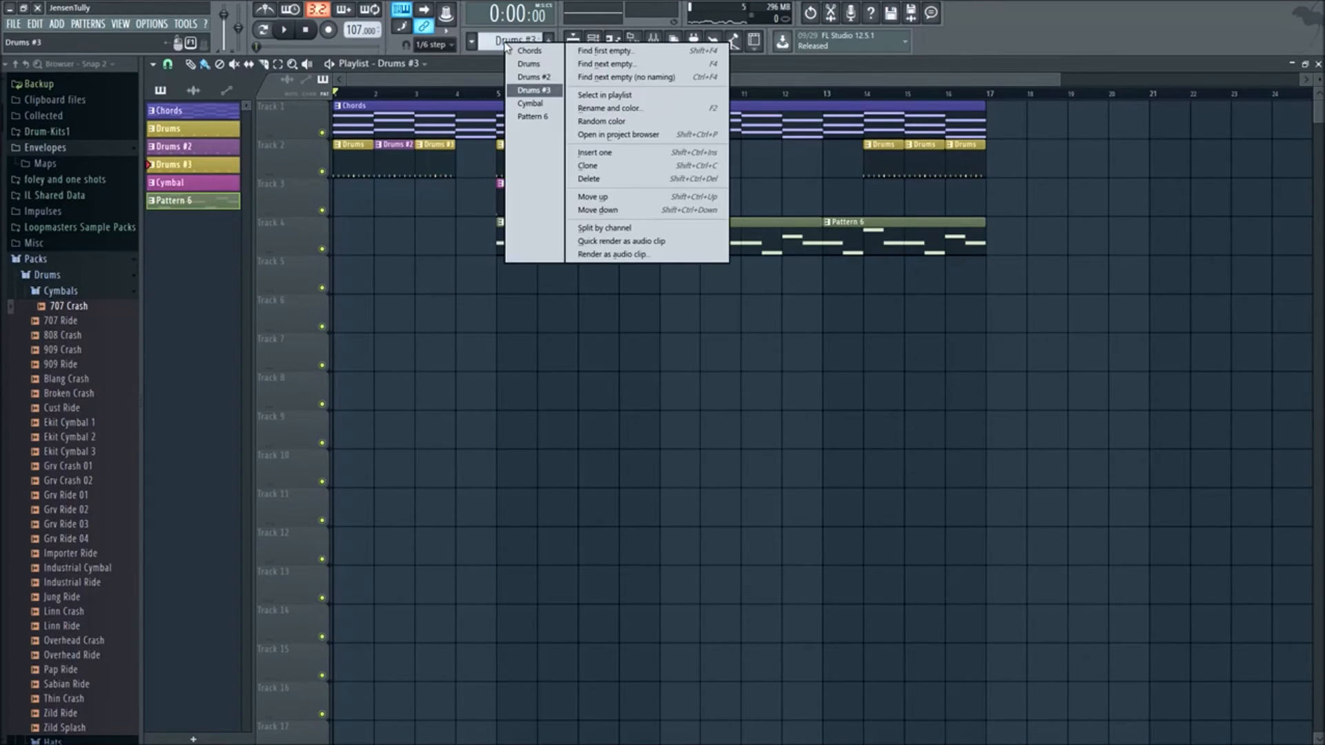
click(588, 165)
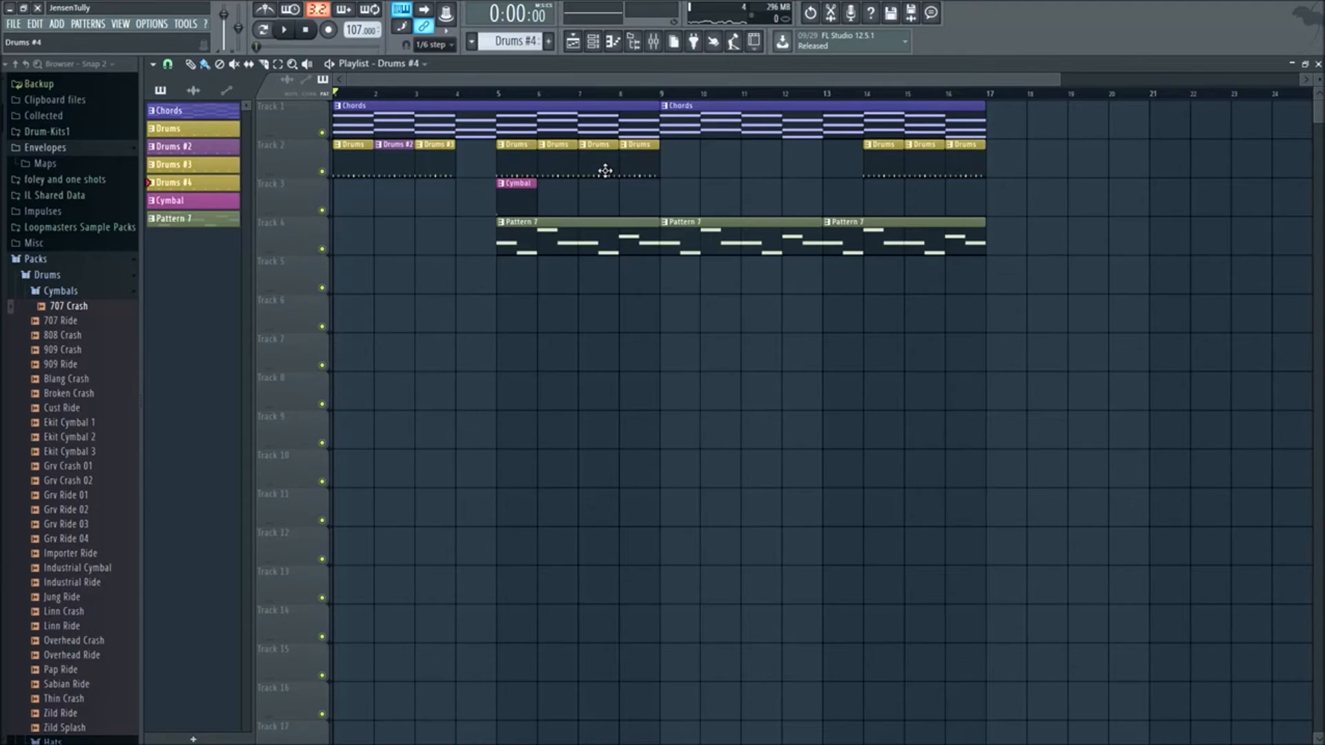
click(593, 43)
right_click(220, 182)
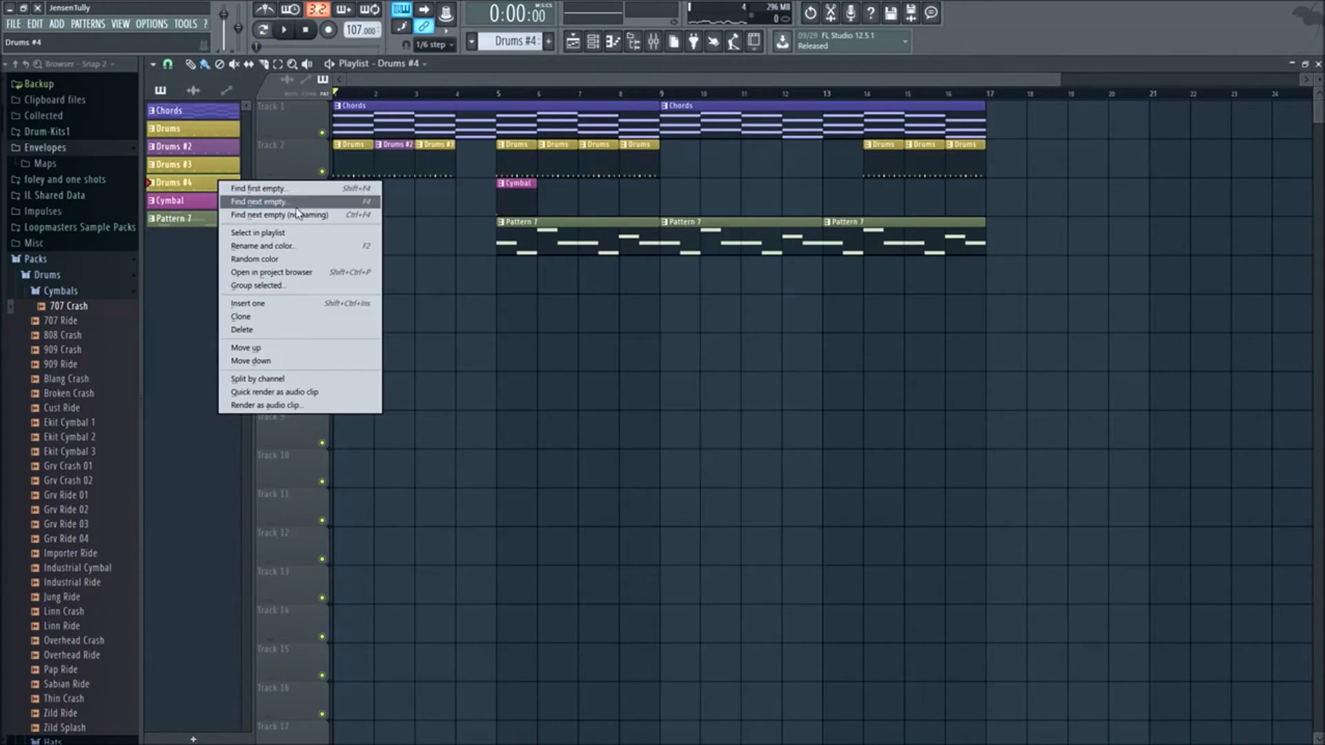
click(281, 261)
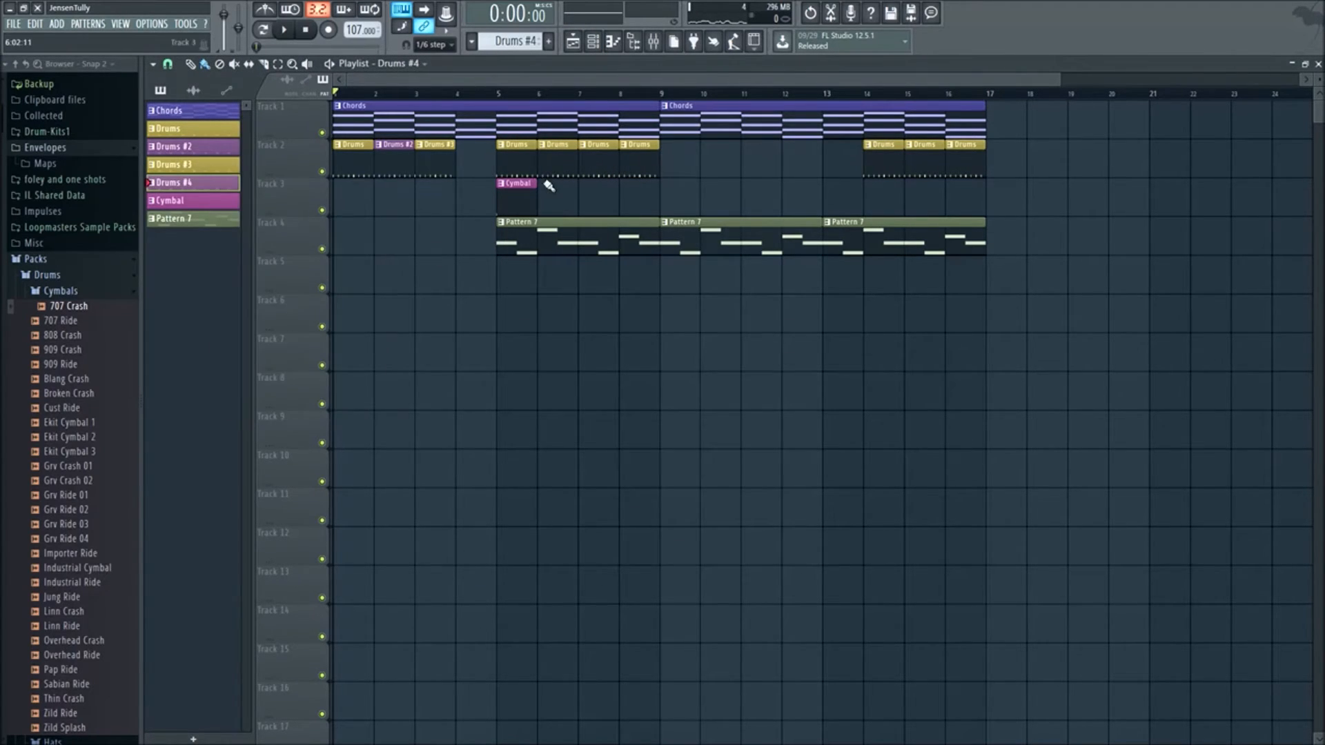
right_click(225, 187)
click(270, 268)
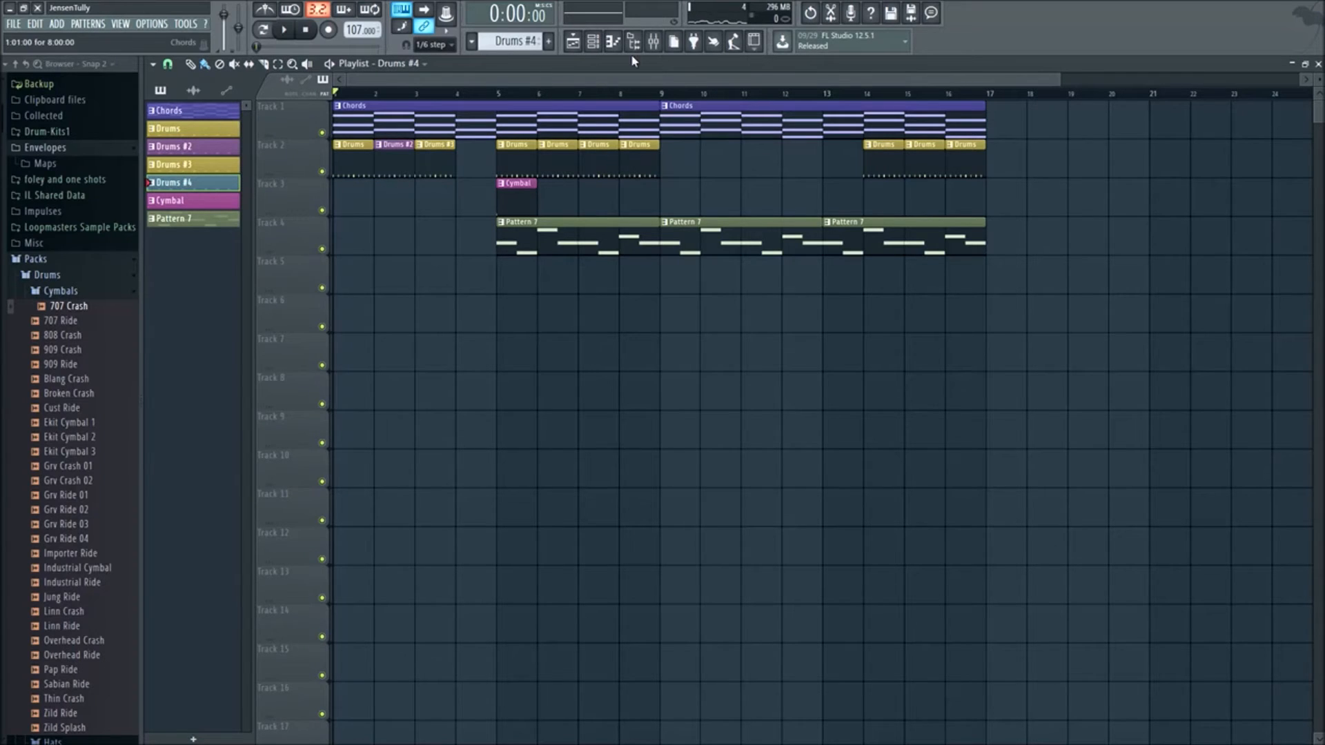
- Play the arrangement and place a Drums #4 clip at bar 4 of Track 2
click(595, 43)
key(space)
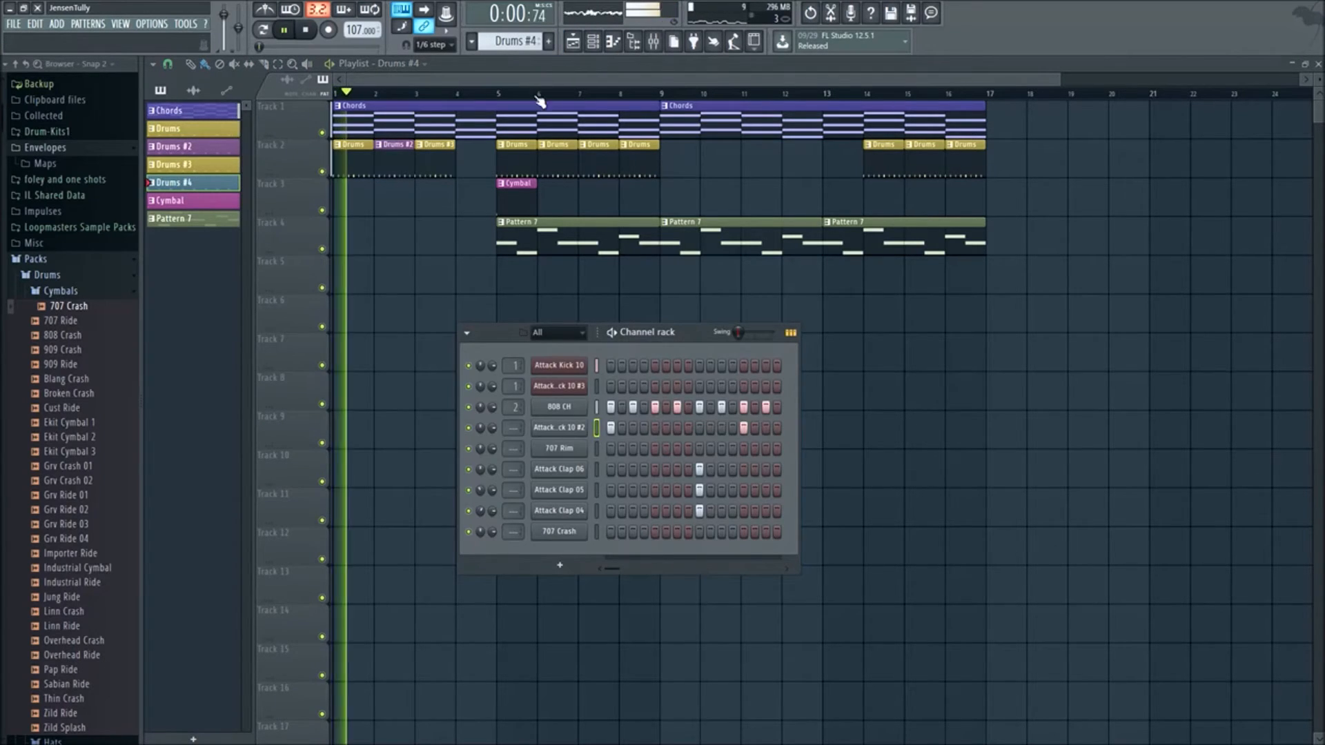
click(461, 153)
key(F6)
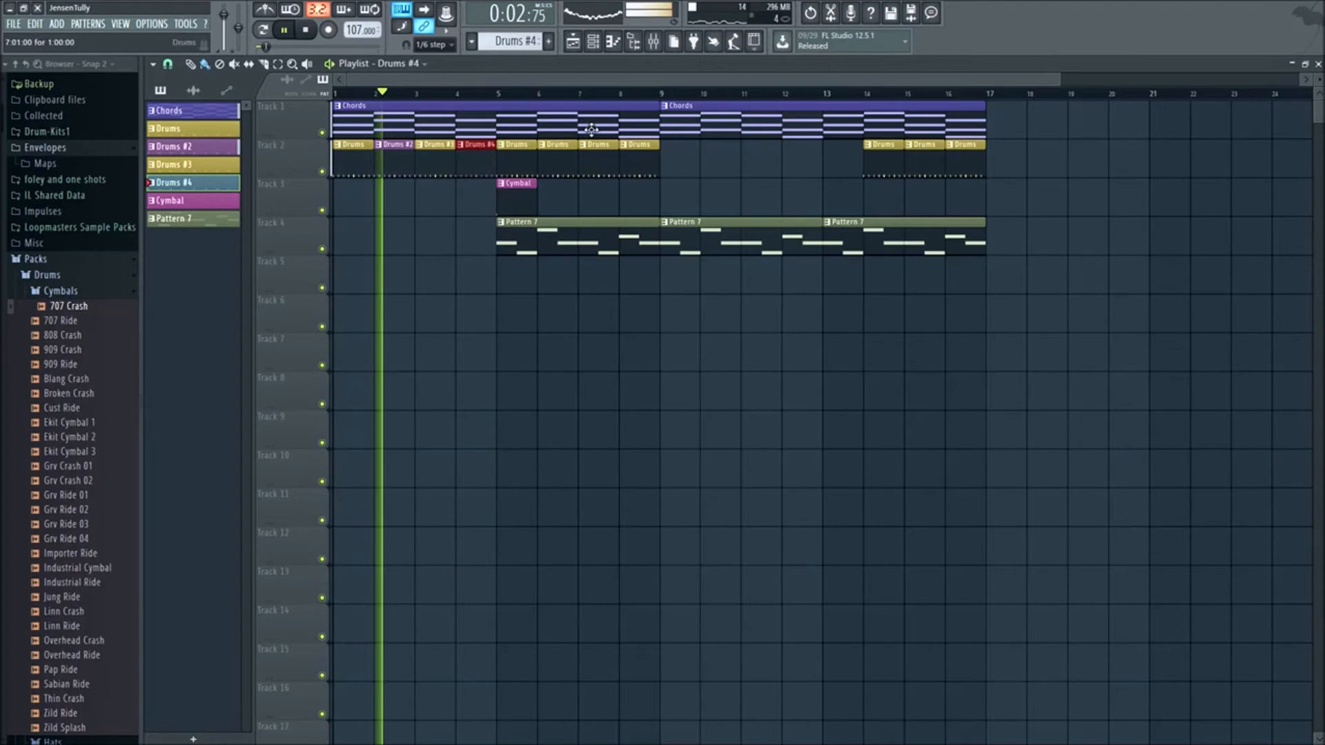
- Replace the Drums clips at bars 5 to 8 of Track 2 with a copy of the four drum clips from bars 1 to 4
right_click(639, 160)
right_click(598, 163)
right_click(558, 169)
right_click(518, 164)
drag(519, 160, 328, 170)
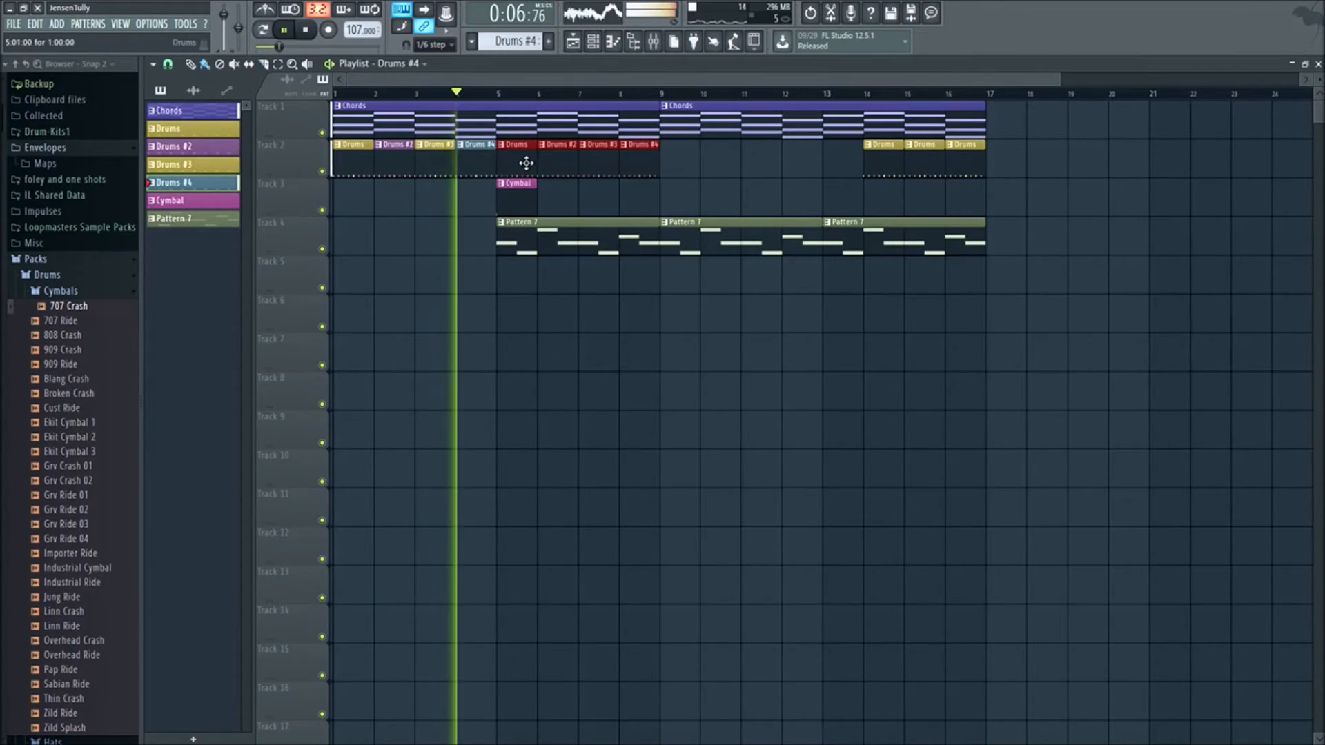
- Copy the four-clip drum sequence to bars 9 and 13 of Track 2, deleting the existing Drums clips at bars 14 to 16
mouse_move(526, 163)
mouse_down()
mouse_move(715, 163)
mouse_move(701, 173)
mouse_up()
ctrl+click(705, 190)
right_click(962, 169)
right_click(924, 166)
right_click(884, 163)
click(683, 157)
click(837, 163)
right_click(839, 167)
mouse_move(841, 171)
mouse_down()
mouse_move(681, 164)
mouse_move(839, 161)
mouse_up()
click(849, 184)
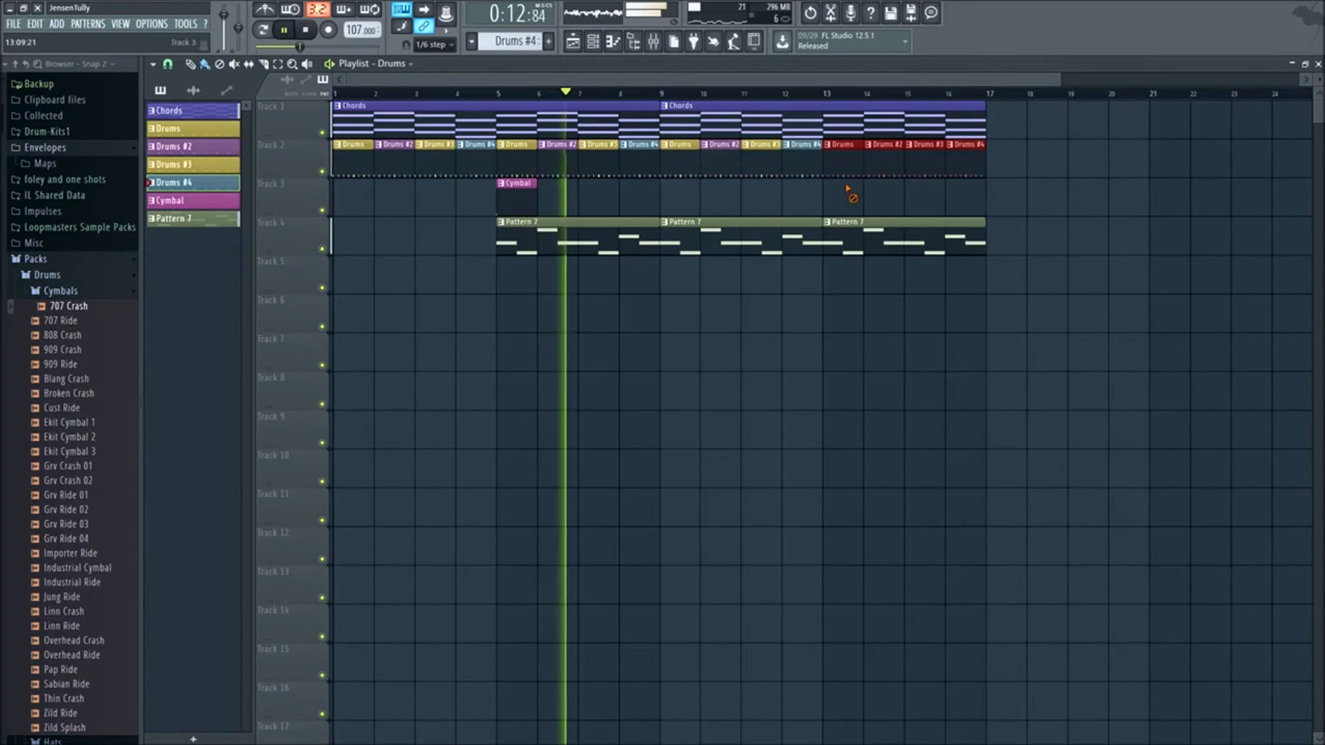
- Move the three Pattern 7 clips at bars 5, 9 and 13 from Track 4 down to Track 5
key(space)
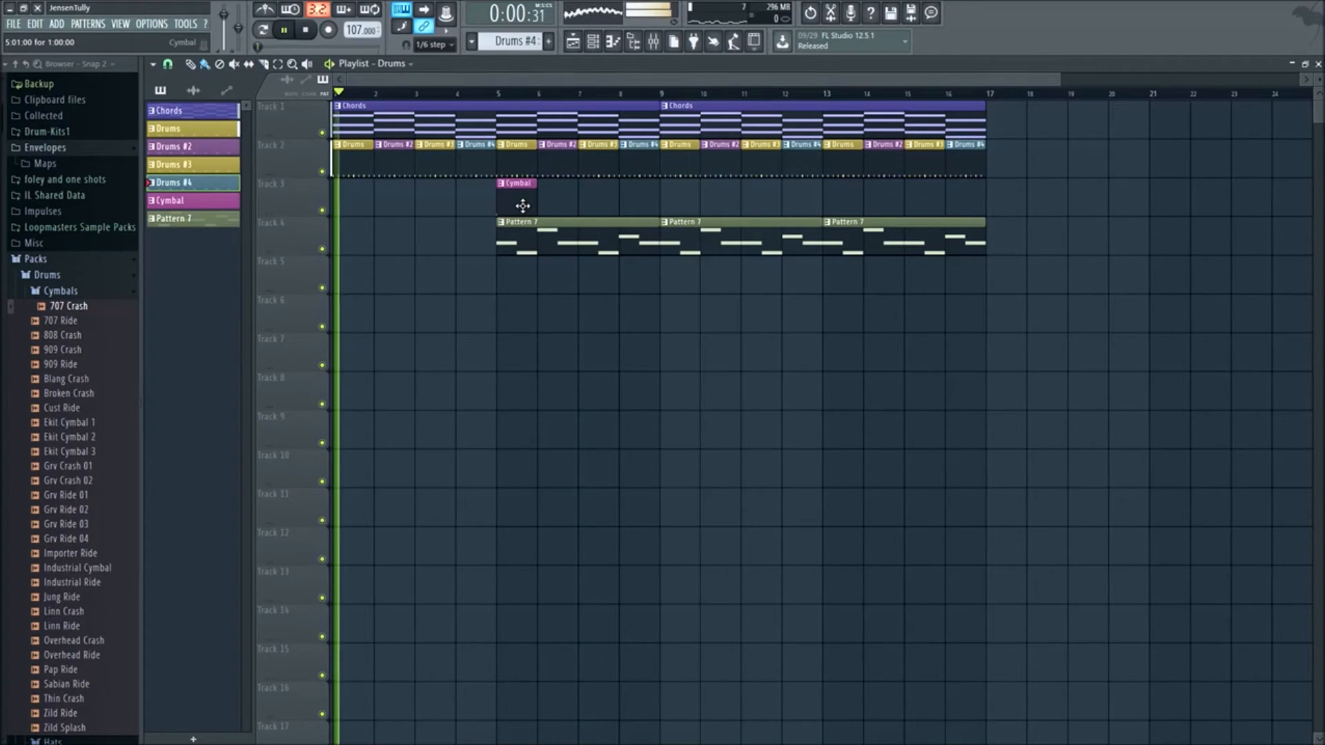
drag(592, 284, 595, 283)
key(space)
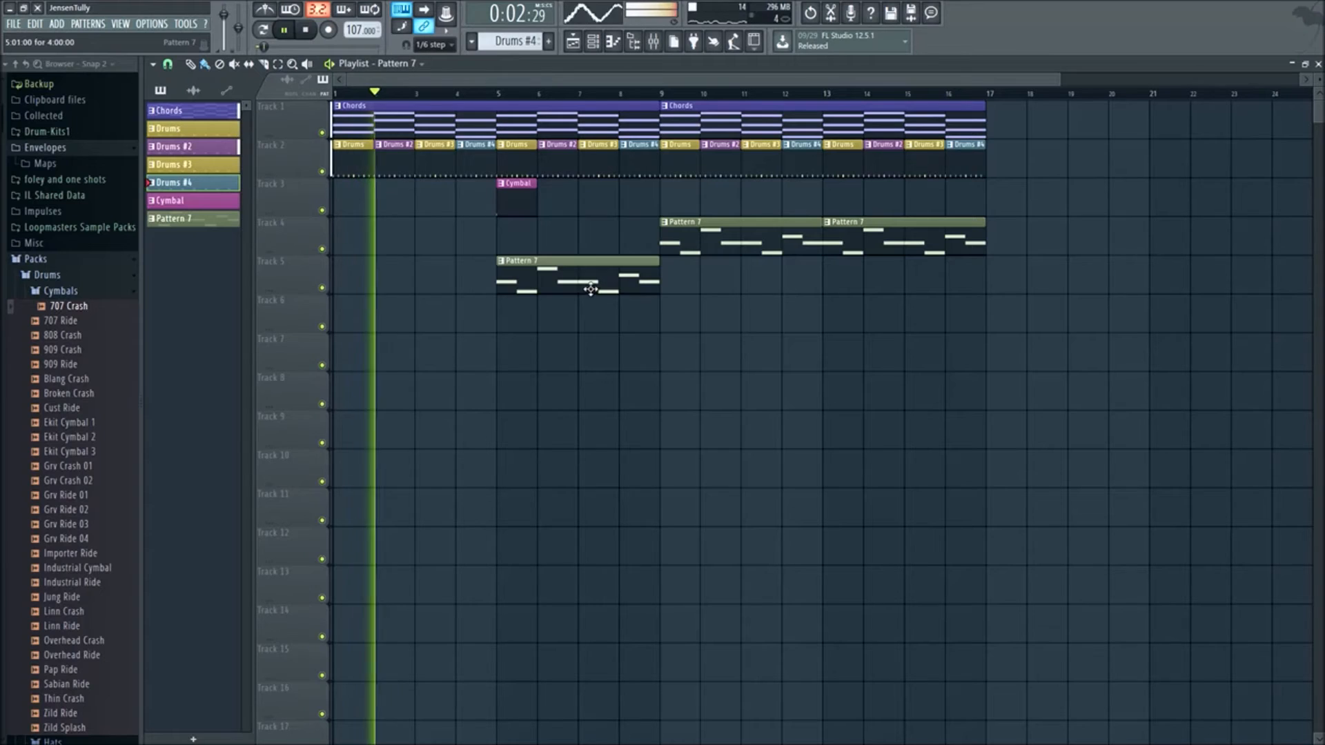
drag(690, 247, 681, 299)
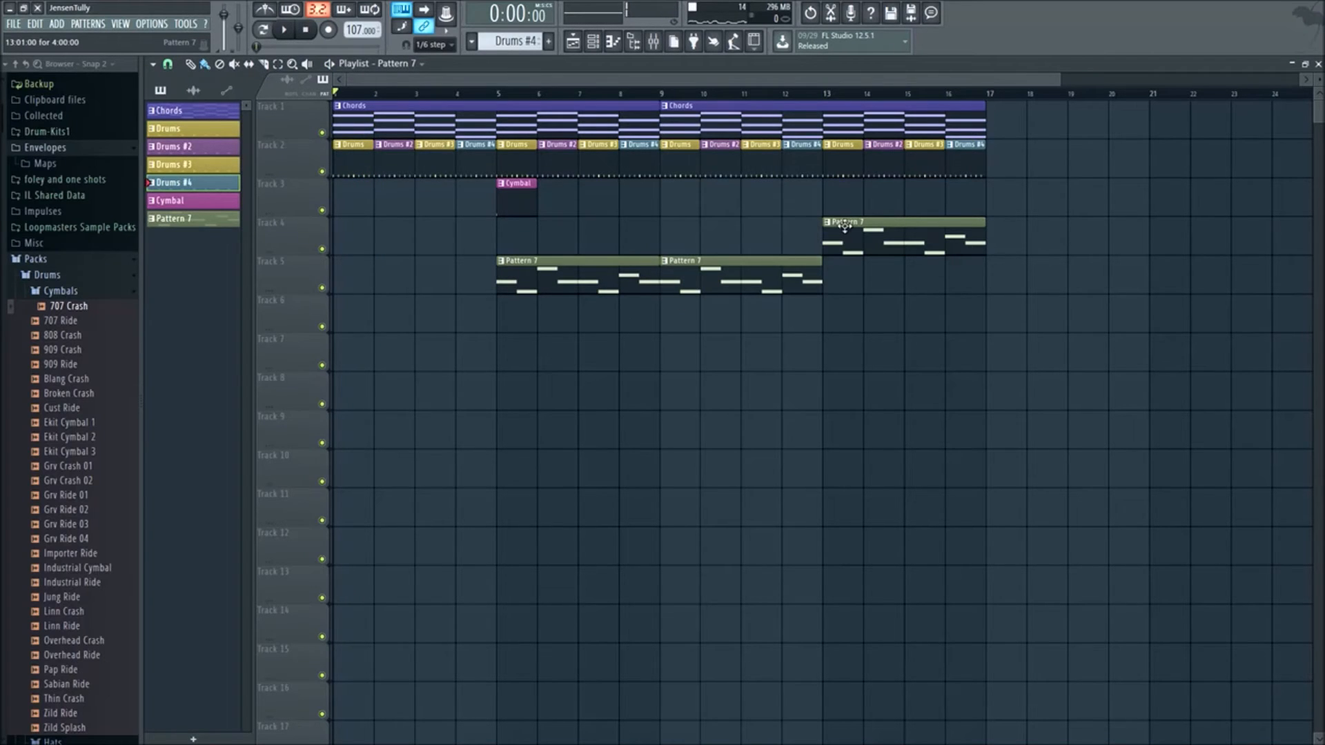
drag(843, 227, 834, 288)
- Shift the Pattern 7 clips on Track 5 to start at bar 1 and add a fourth clip at bar 13
drag(985, 311, 354, 288)
ctrl+click(600, 367)
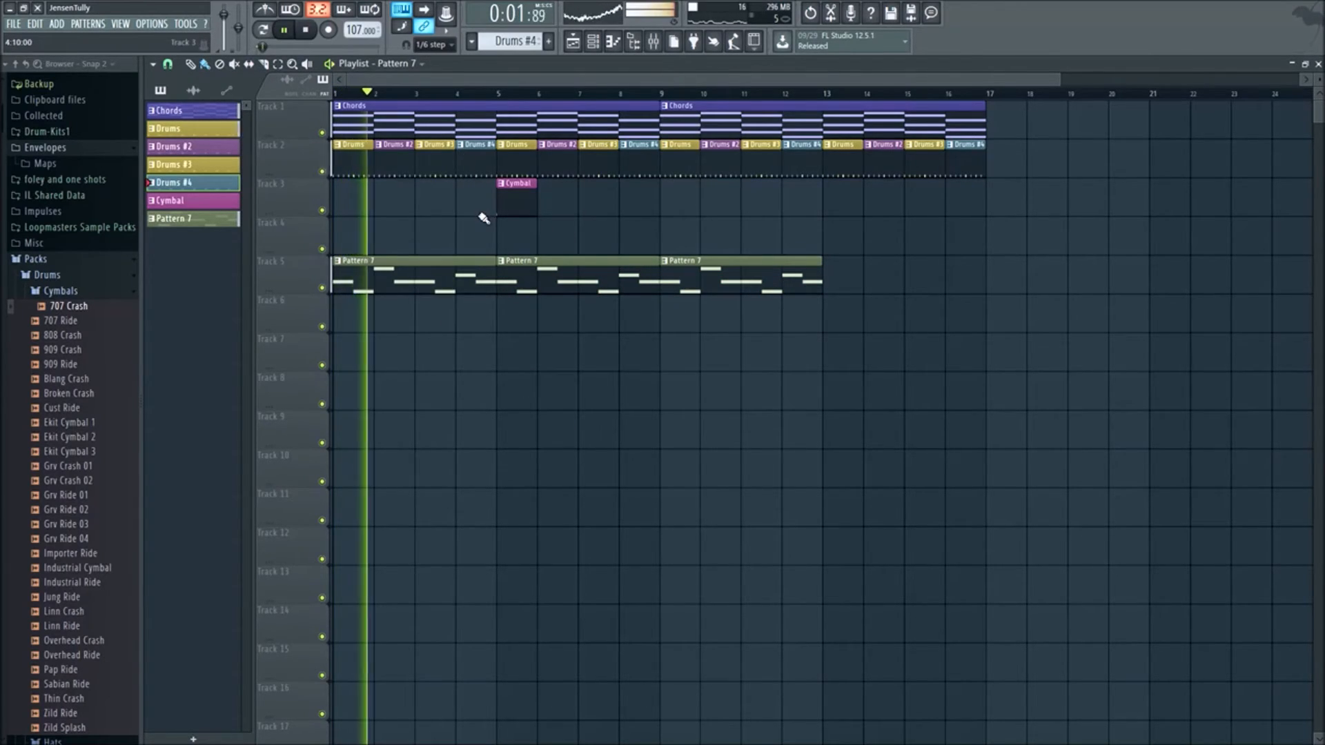
drag(772, 345, 902, 267)
click(917, 400)
- Place a second Cymbal clip at bar 10 of Track 3, removing any extra ones, and stop the playback
drag(579, 207, 592, 205)
right_click(591, 206)
click(519, 209)
click(716, 206)
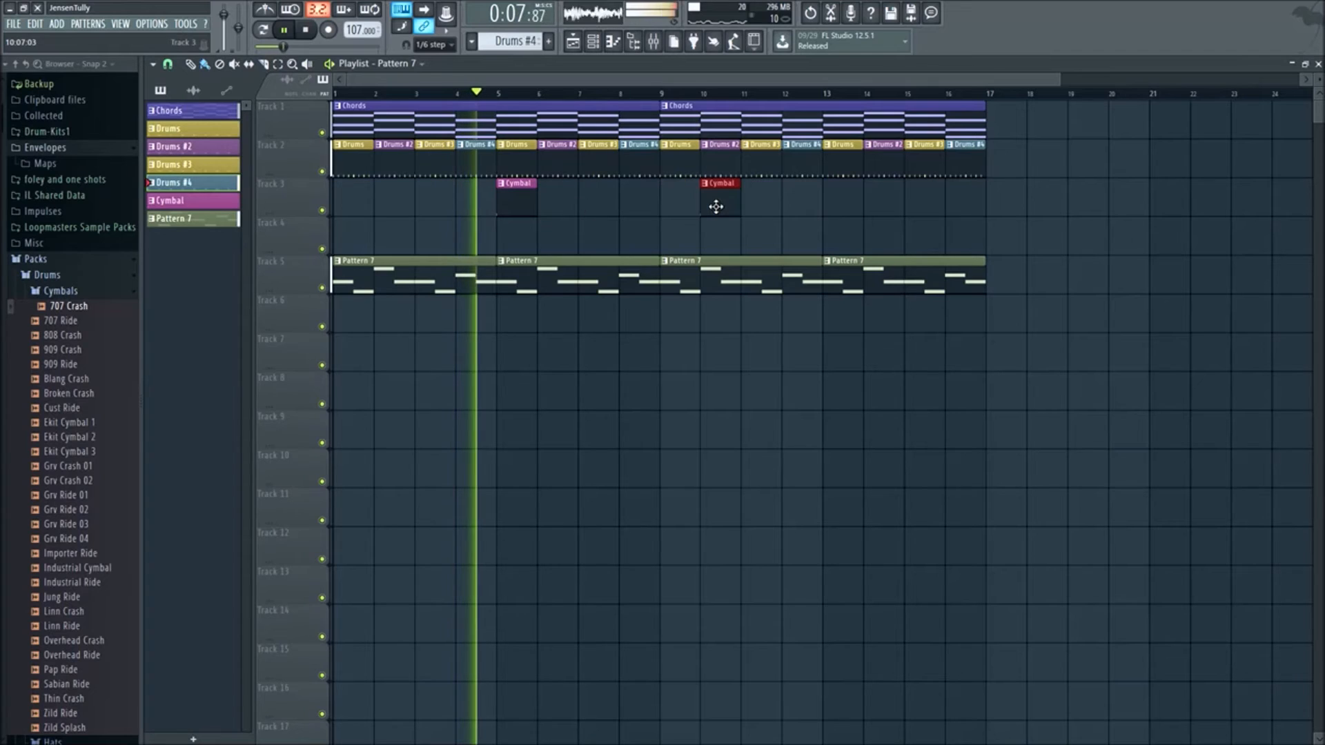
drag(875, 202, 979, 199)
right_click(979, 198)
key(space)
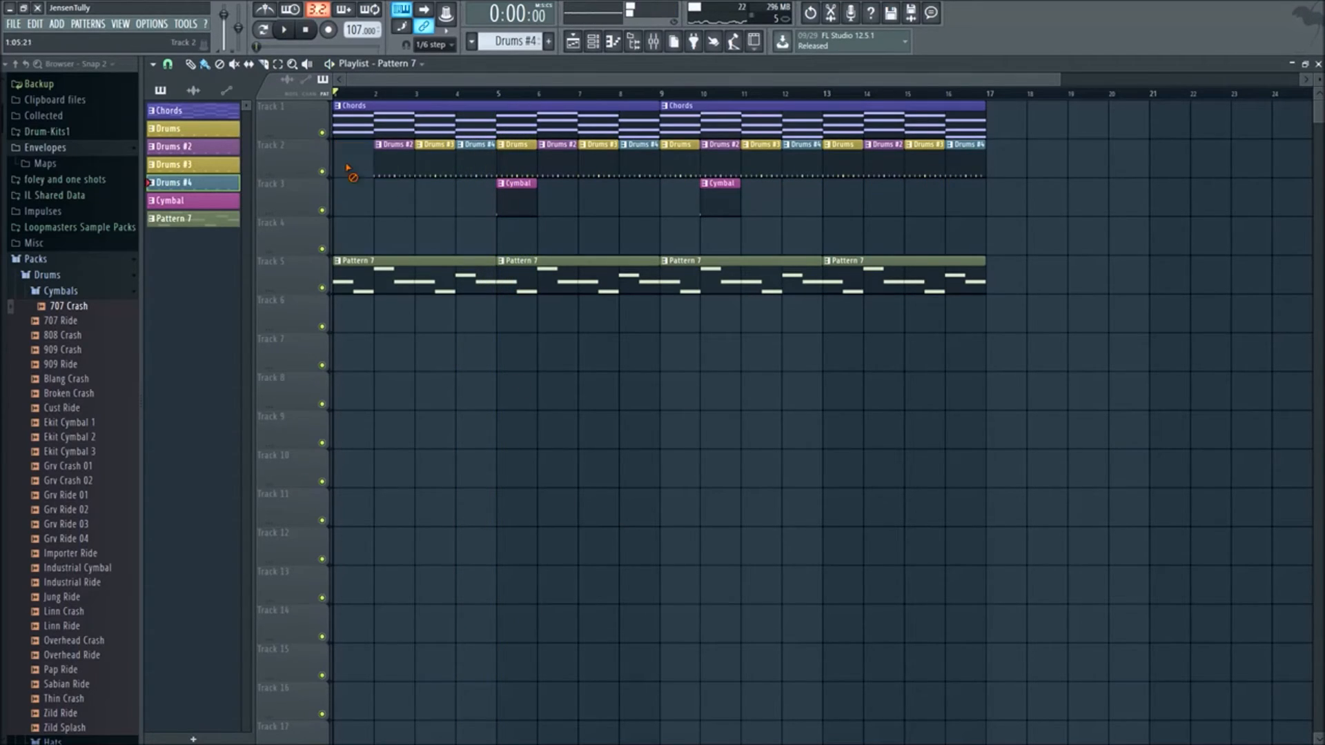
- Delete the drum clips in bars 1 to 8 of Track 2 and the Pattern 7 clip at bar 1 of Track 5
right_click(378, 262)
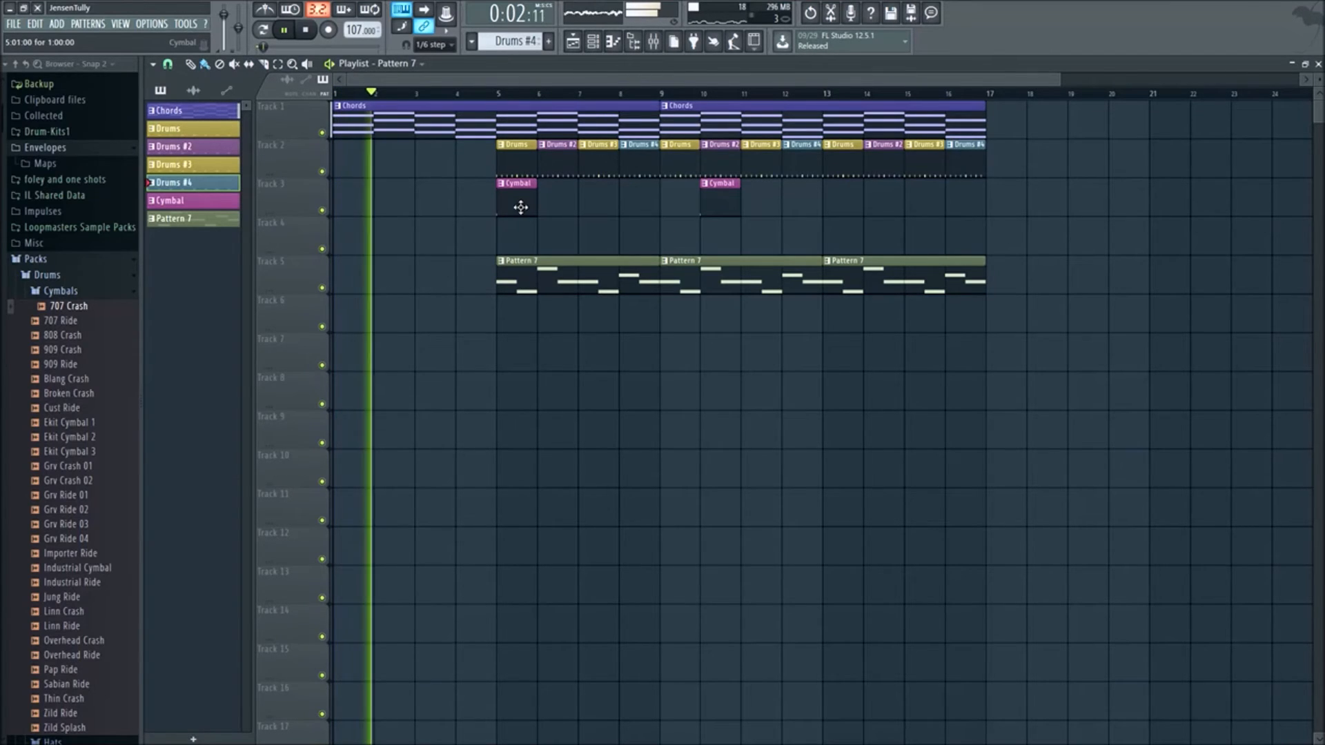
right_click(516, 166)
right_click(557, 169)
right_click(601, 167)
right_click(641, 163)
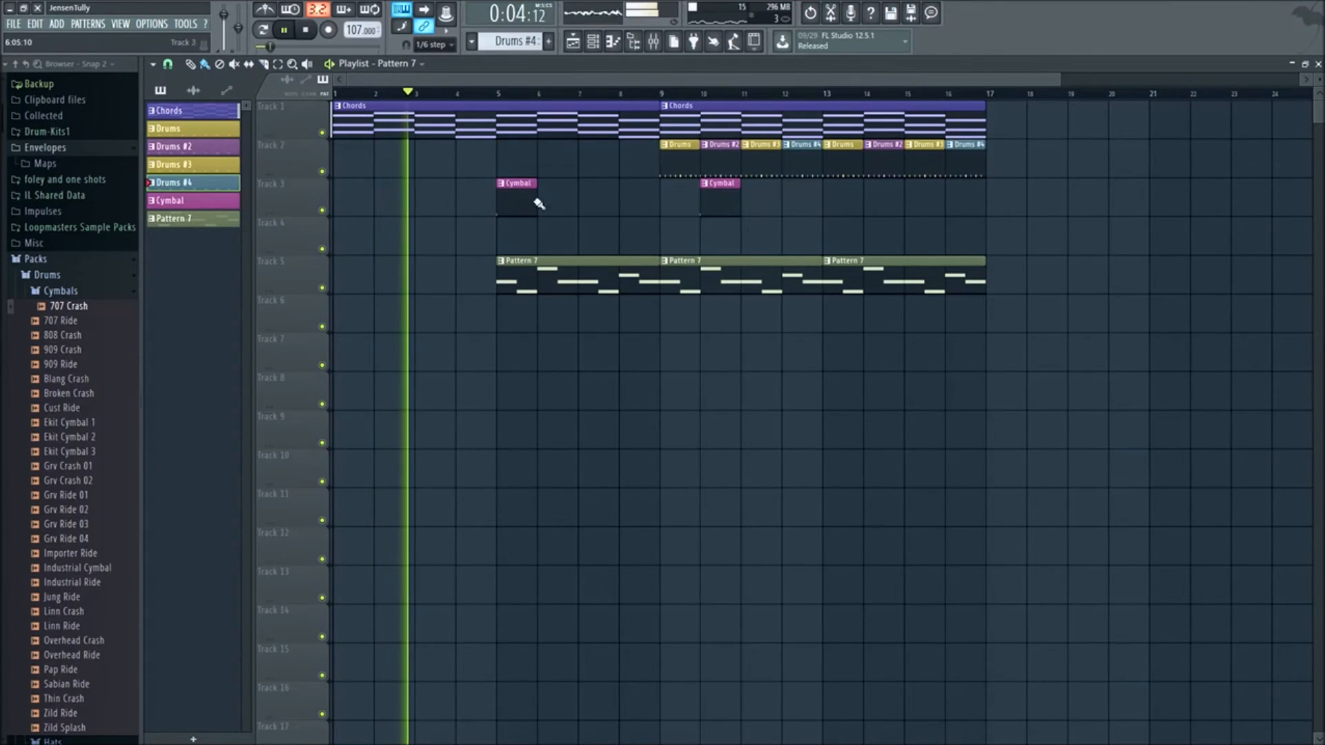
- Delete and re-place the Pattern 7 clip at bar 5 of Track 5, and move the second Cymbal clip to bar 9
right_click(588, 284)
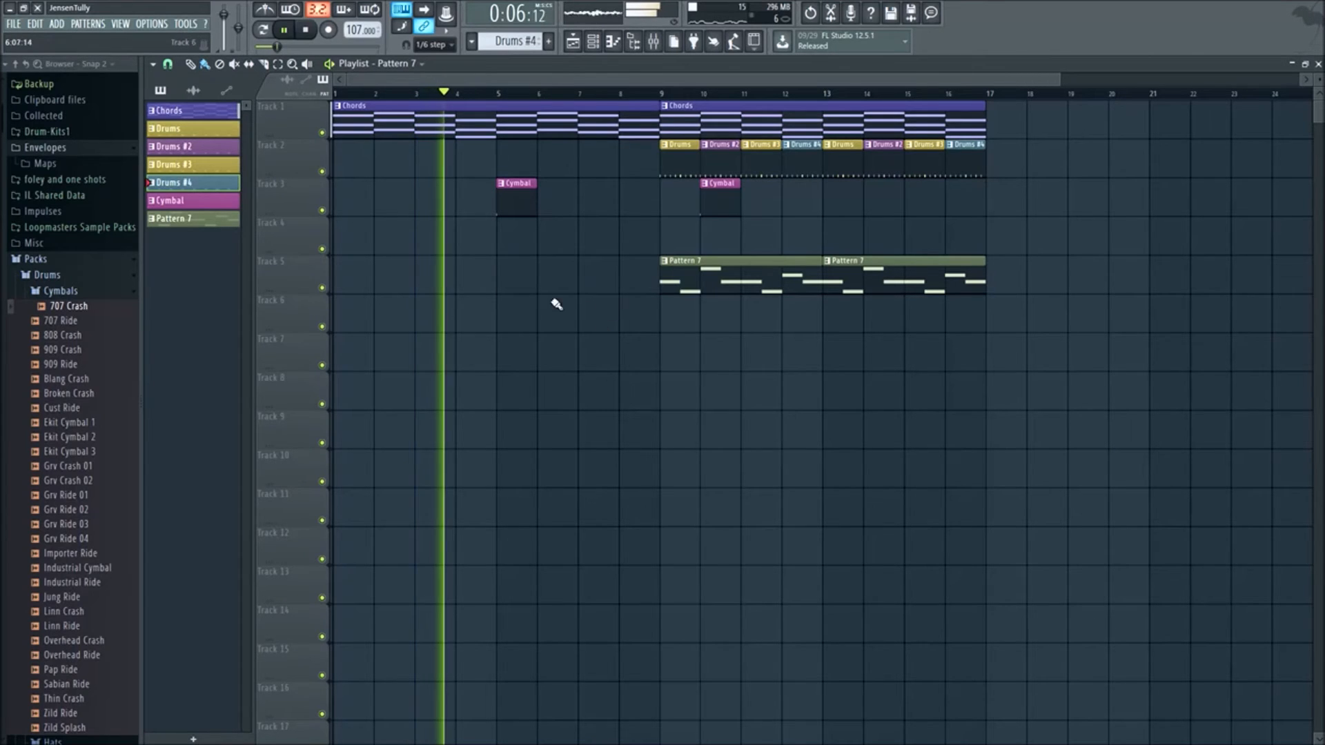
mouse_move(536, 284)
mouse_down()
mouse_move(503, 284)
mouse_move(537, 287)
mouse_up()
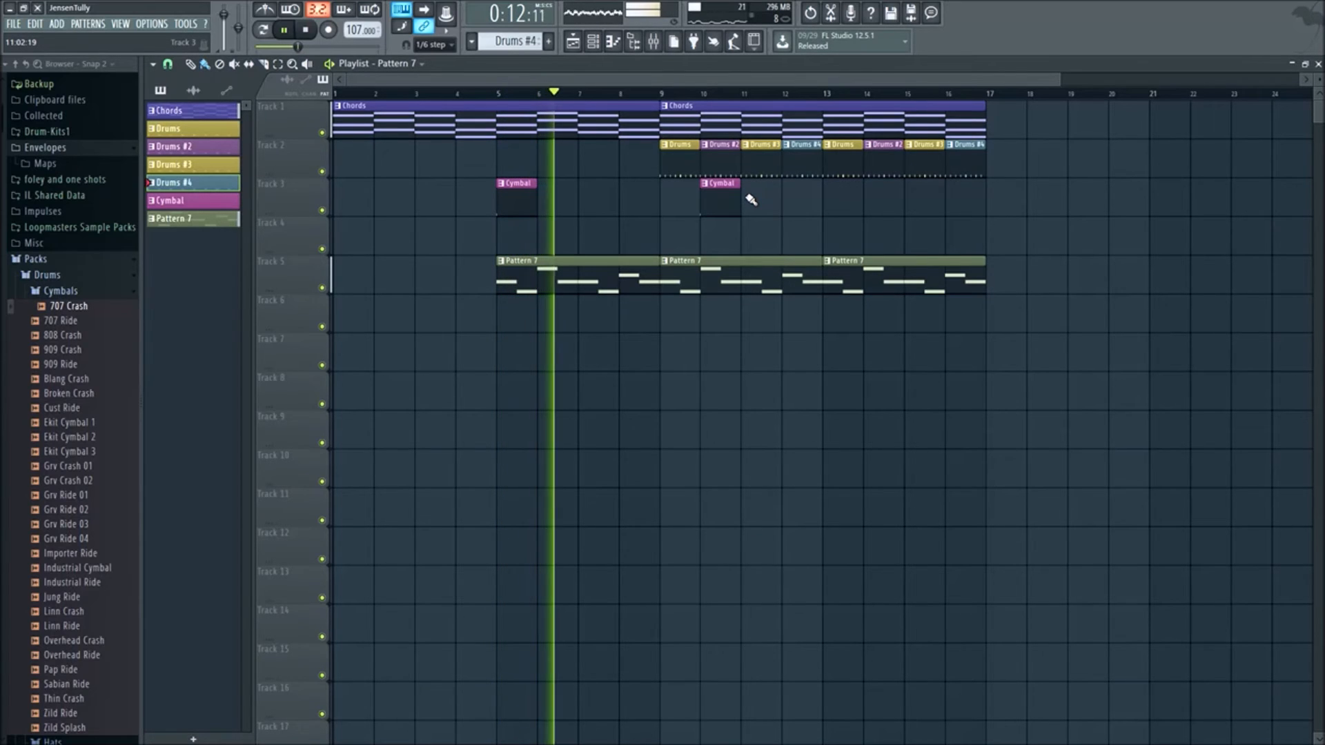
drag(776, 215, 692, 213)
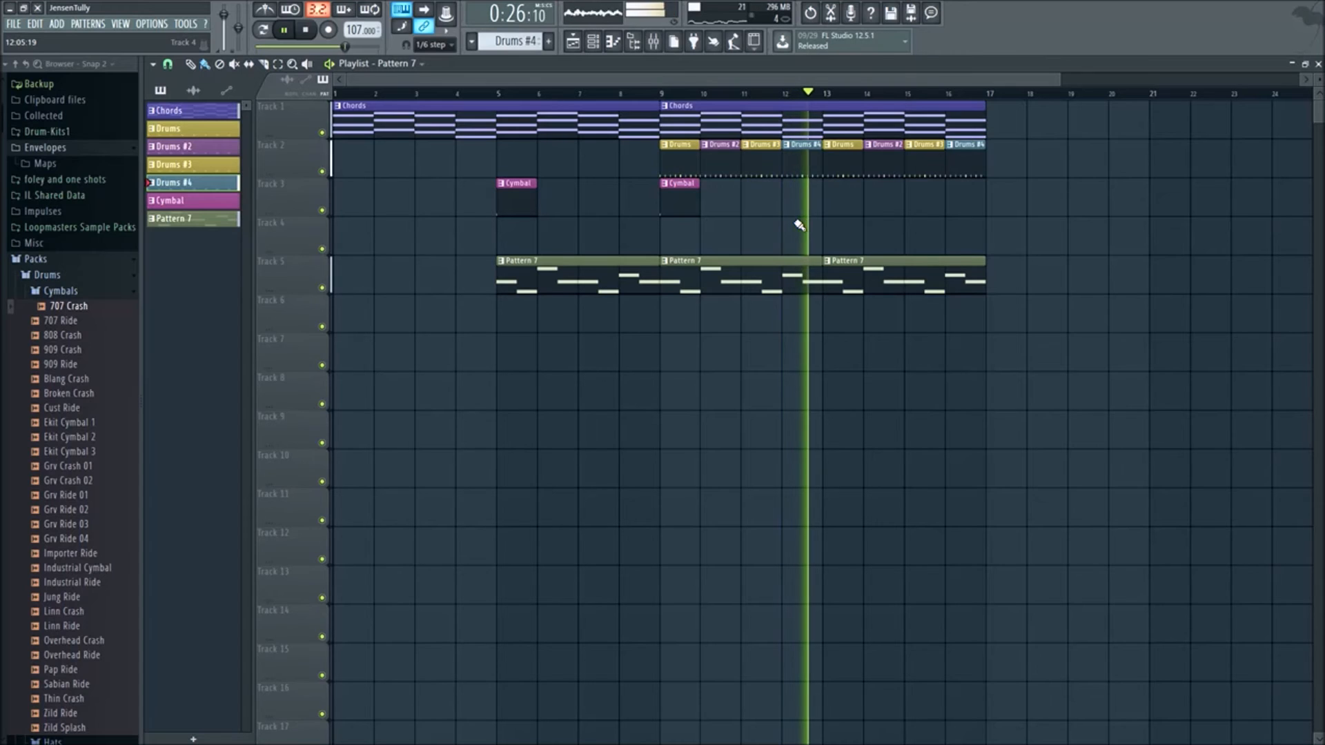
- Collapse the Cymbals sample folder in the browser and stop the playback
click(112, 292)
click(100, 419)
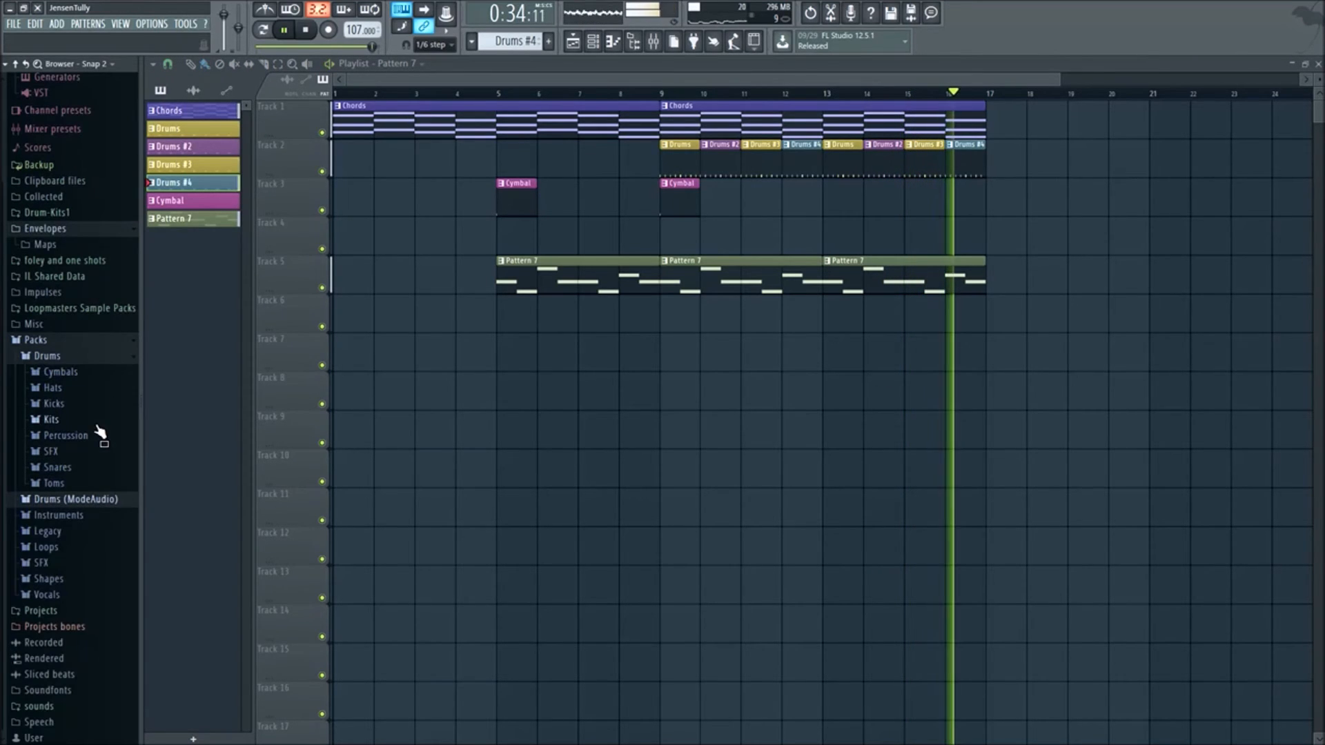
key(space)
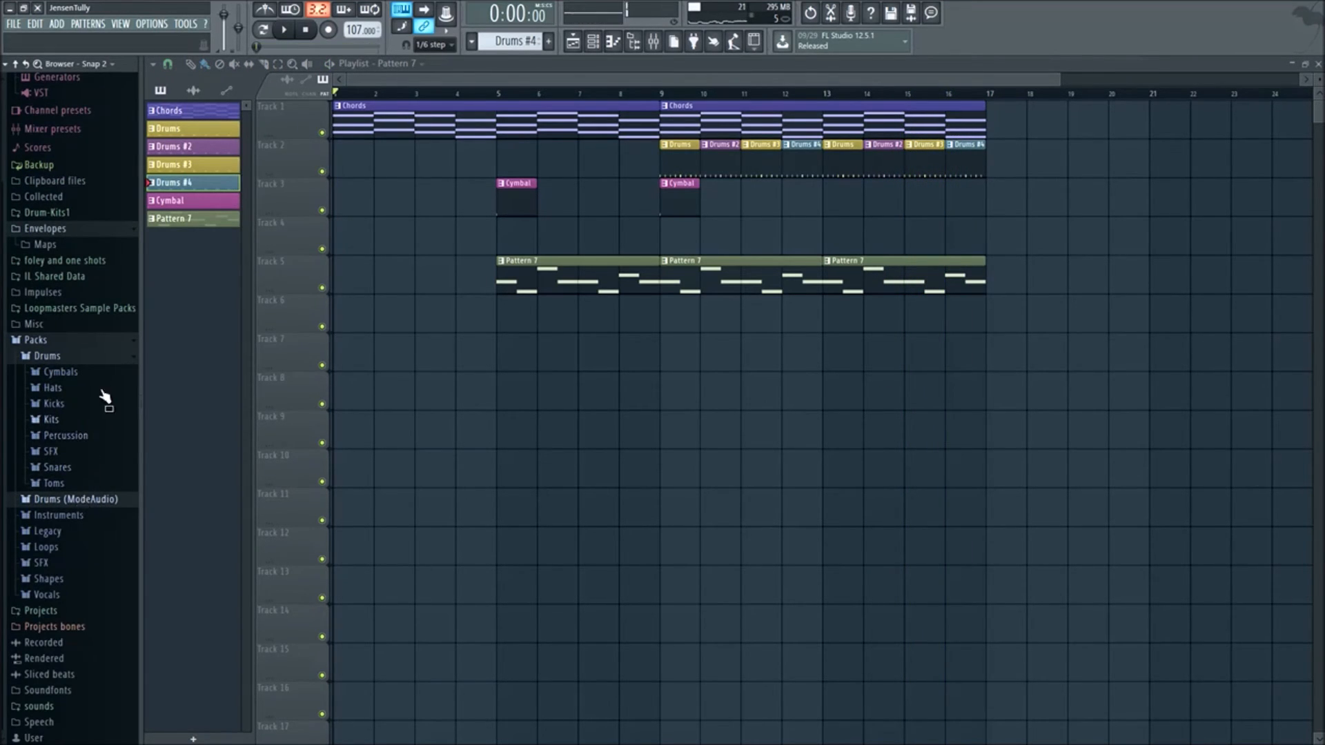
- Add a 3x Osc channel to the channel rack and close its plugin window
click(589, 48)
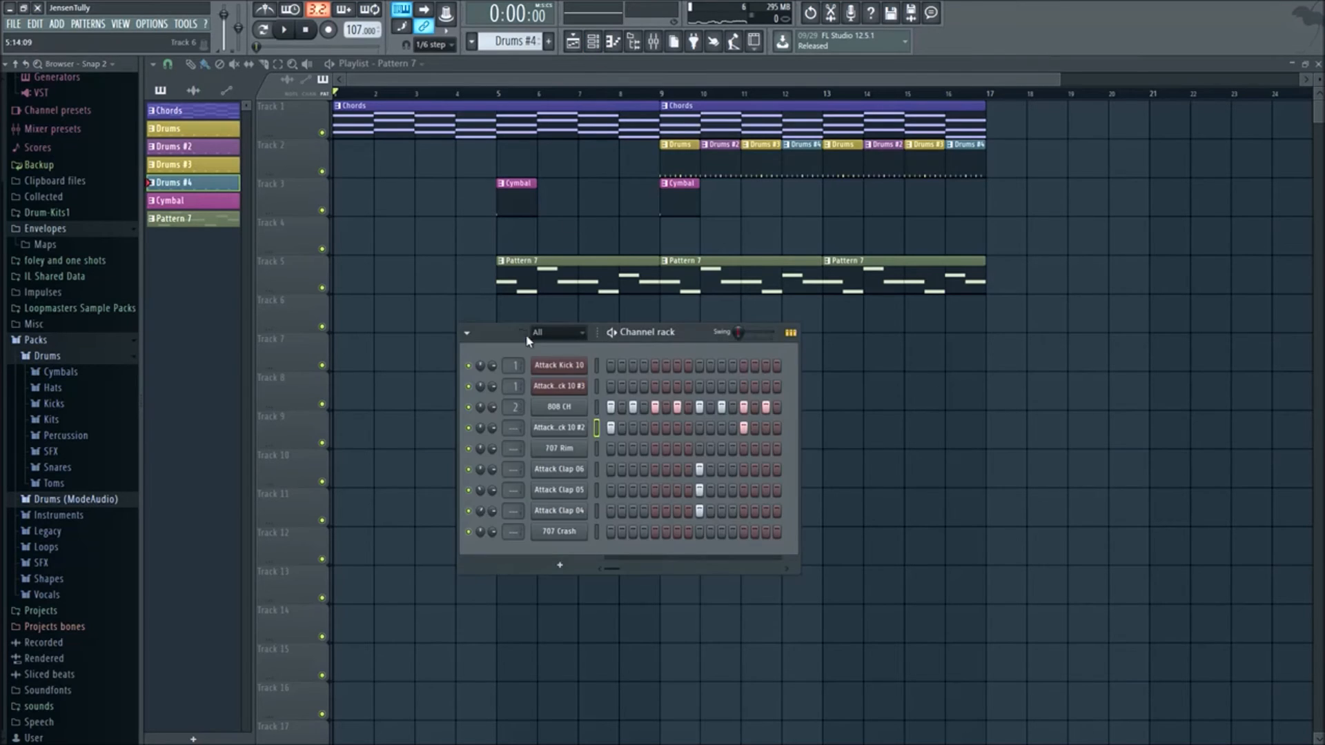
click(552, 571)
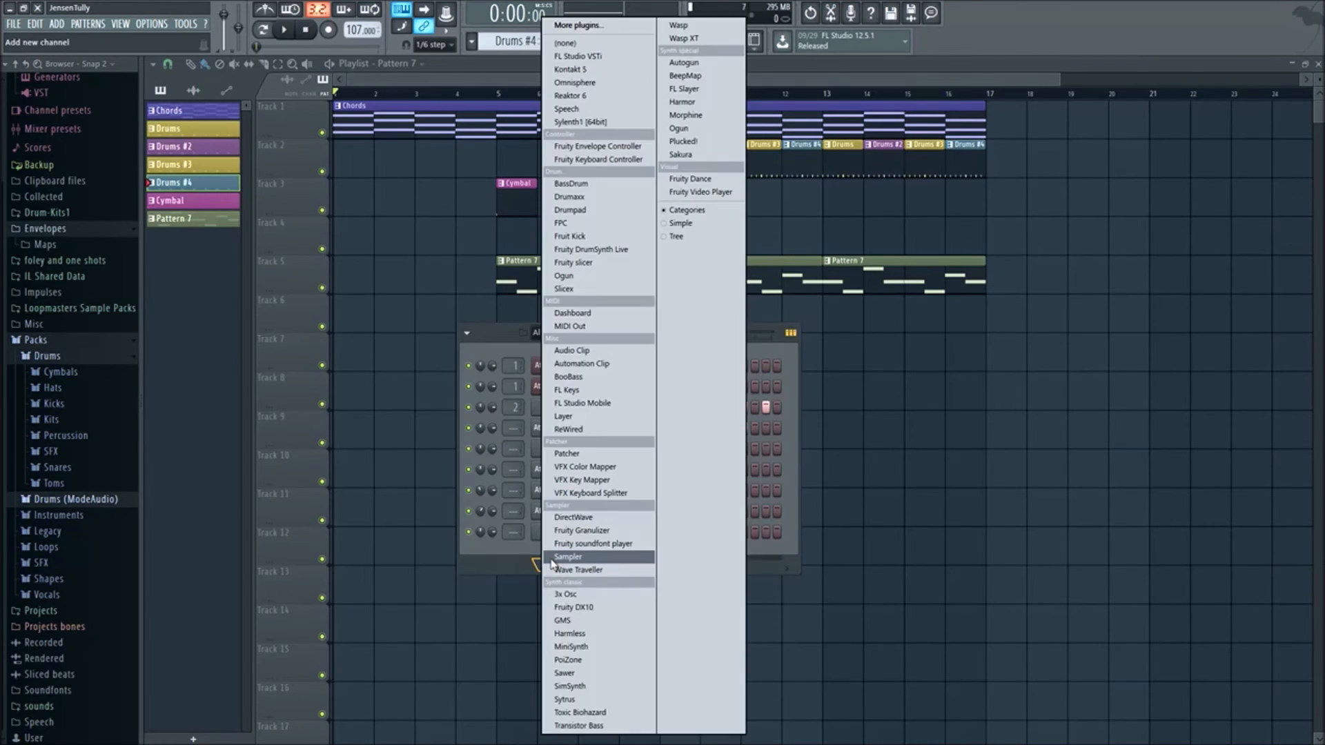
click(584, 598)
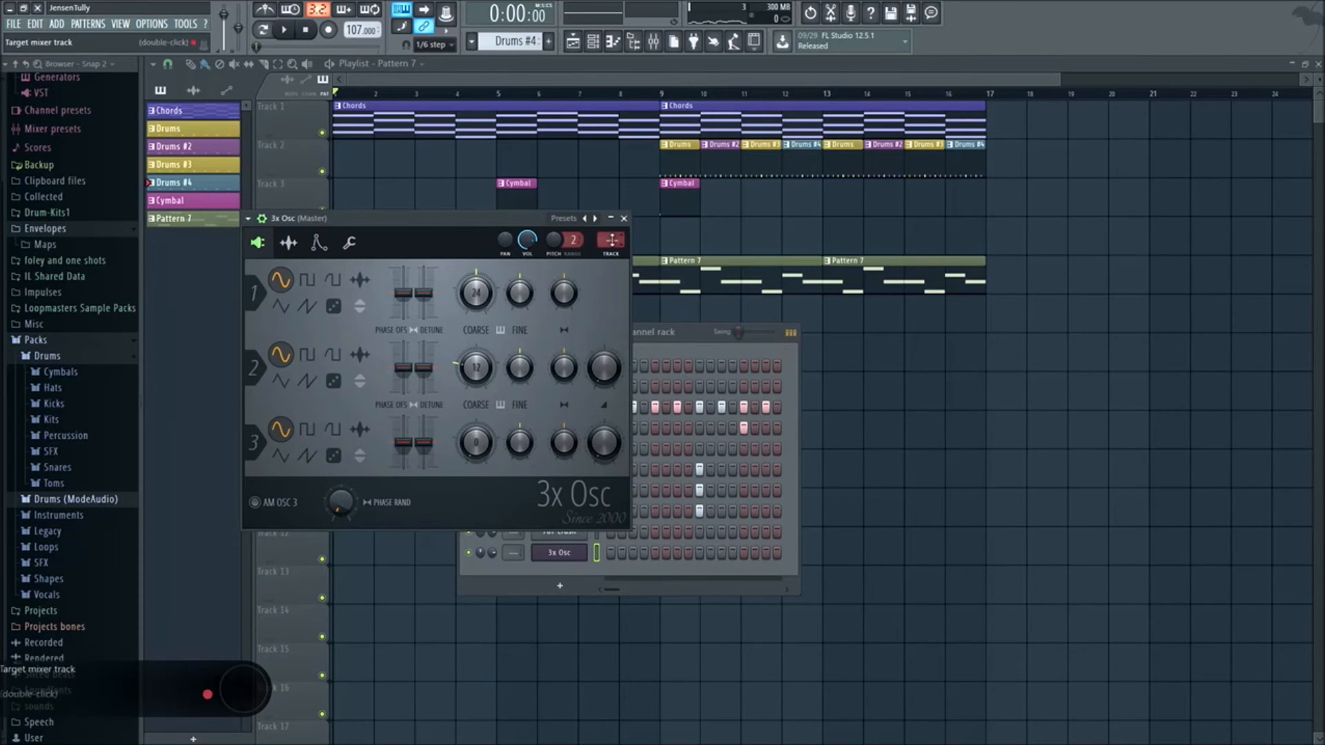
click(625, 218)
- Draw a half-bar A1 note at the start of the new Pattern 8 in the 3x Osc piano roll
right_click(557, 558)
click(603, 552)
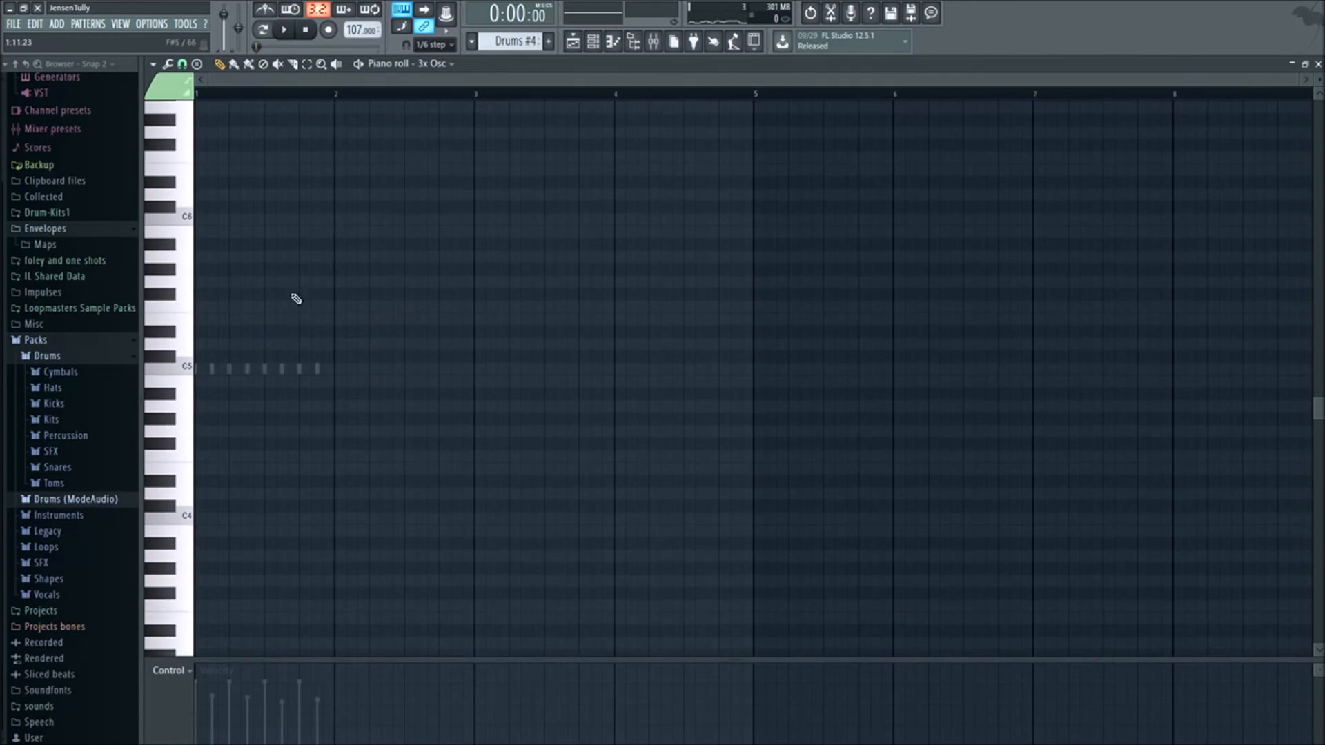
scroll(505, 42, down, 3)
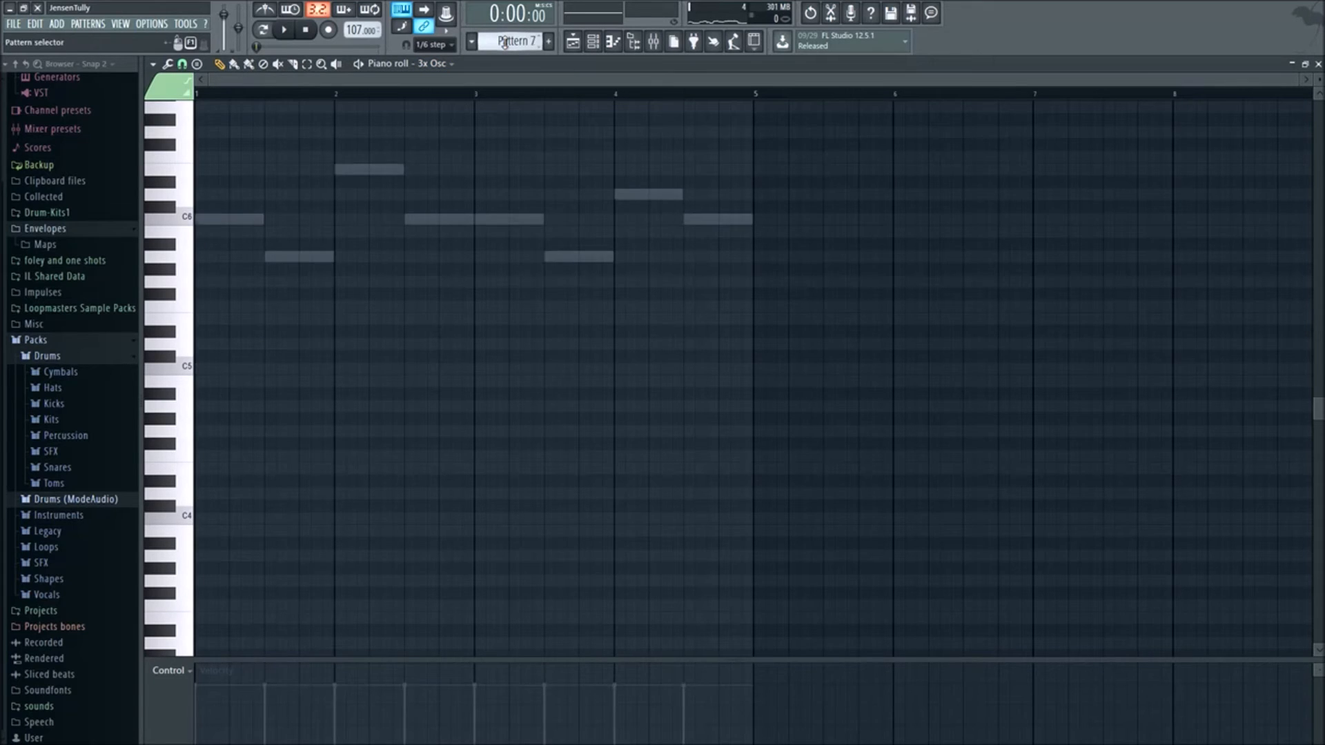
scroll(505, 42, down, 1)
mouse_move(174, 479)
mouse_down()
mouse_move(194, 662)
mouse_move(186, 495)
mouse_up()
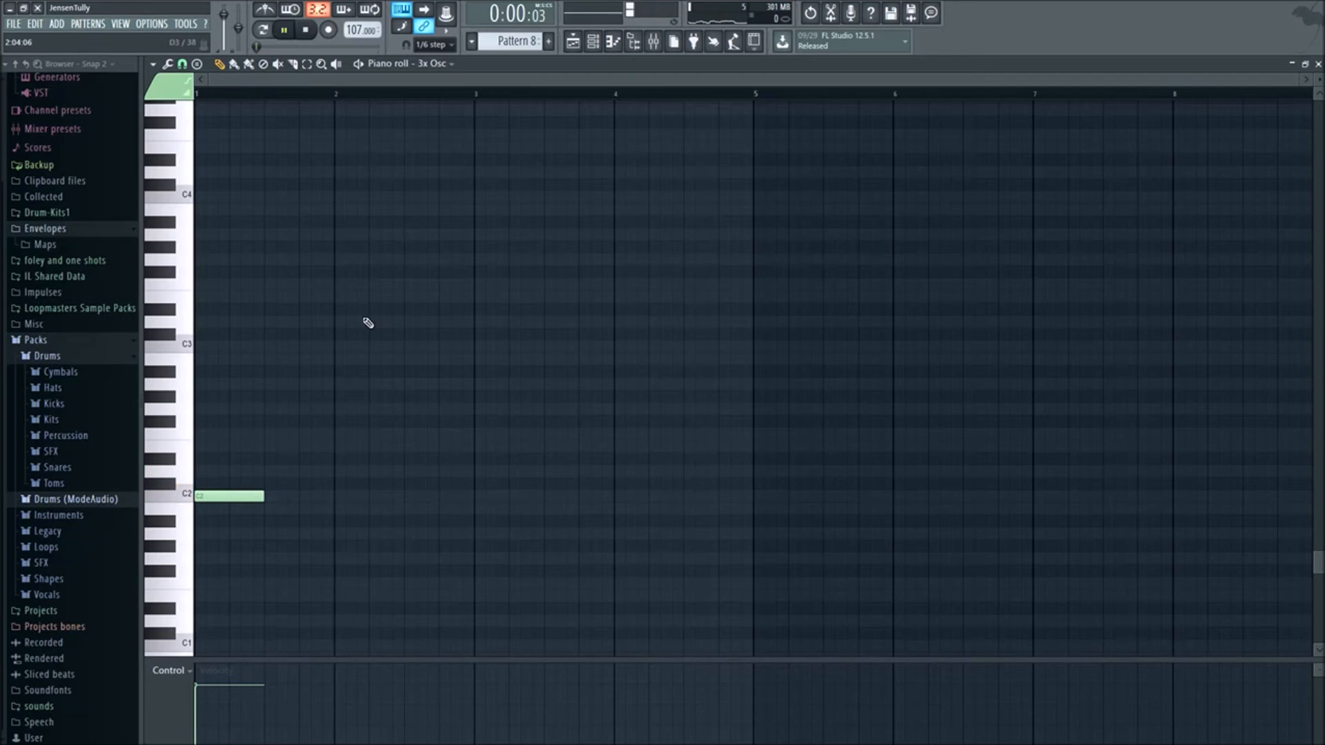
scroll(389, 209, up, 1)
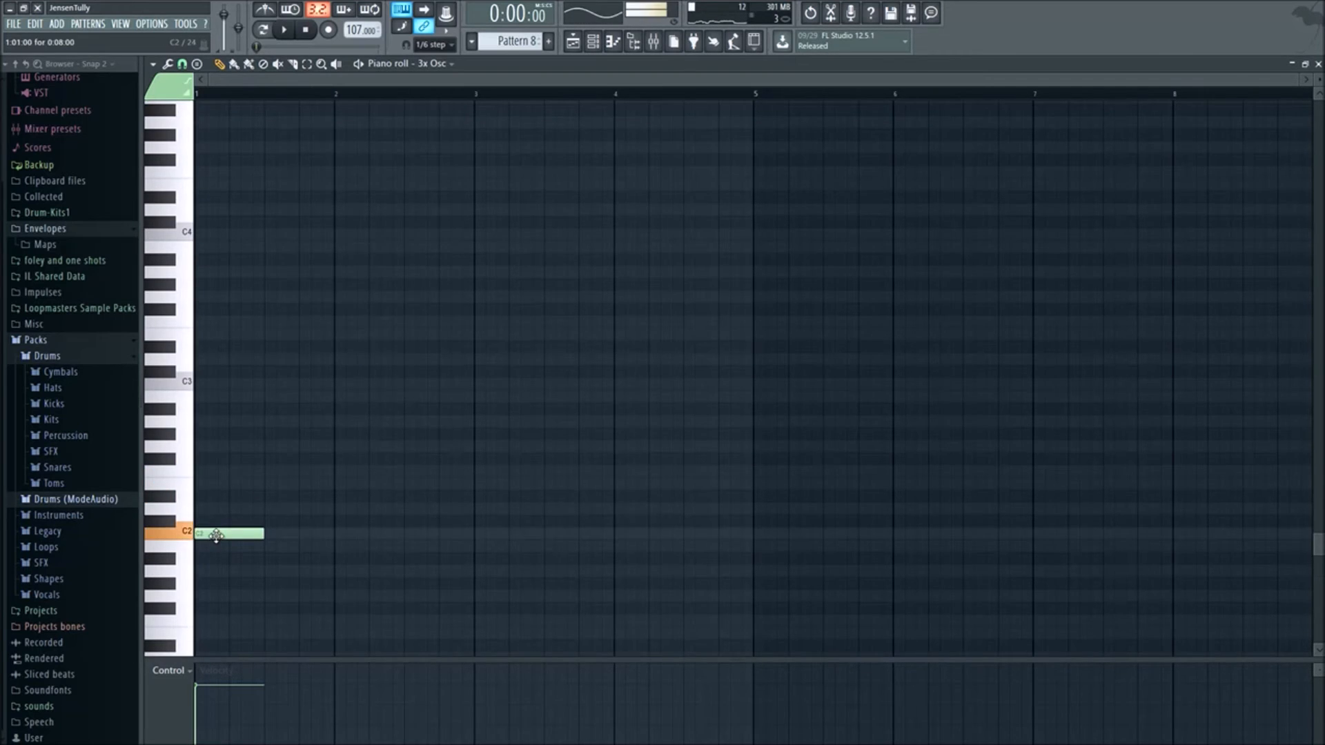
scroll(217, 576, down, 4)
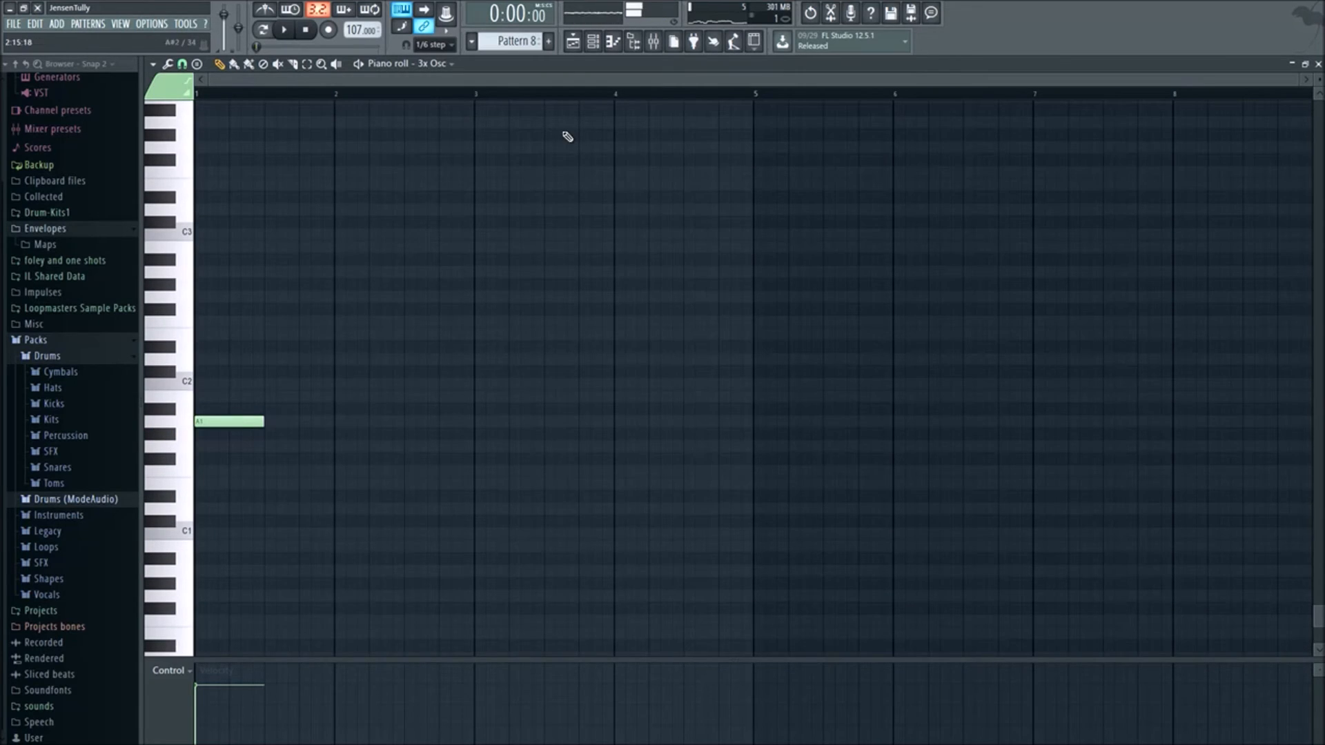
- Place a Pattern 8 clip on Track 5 and the four drum clips on Track 2 at bar 17, and play from there
click(571, 44)
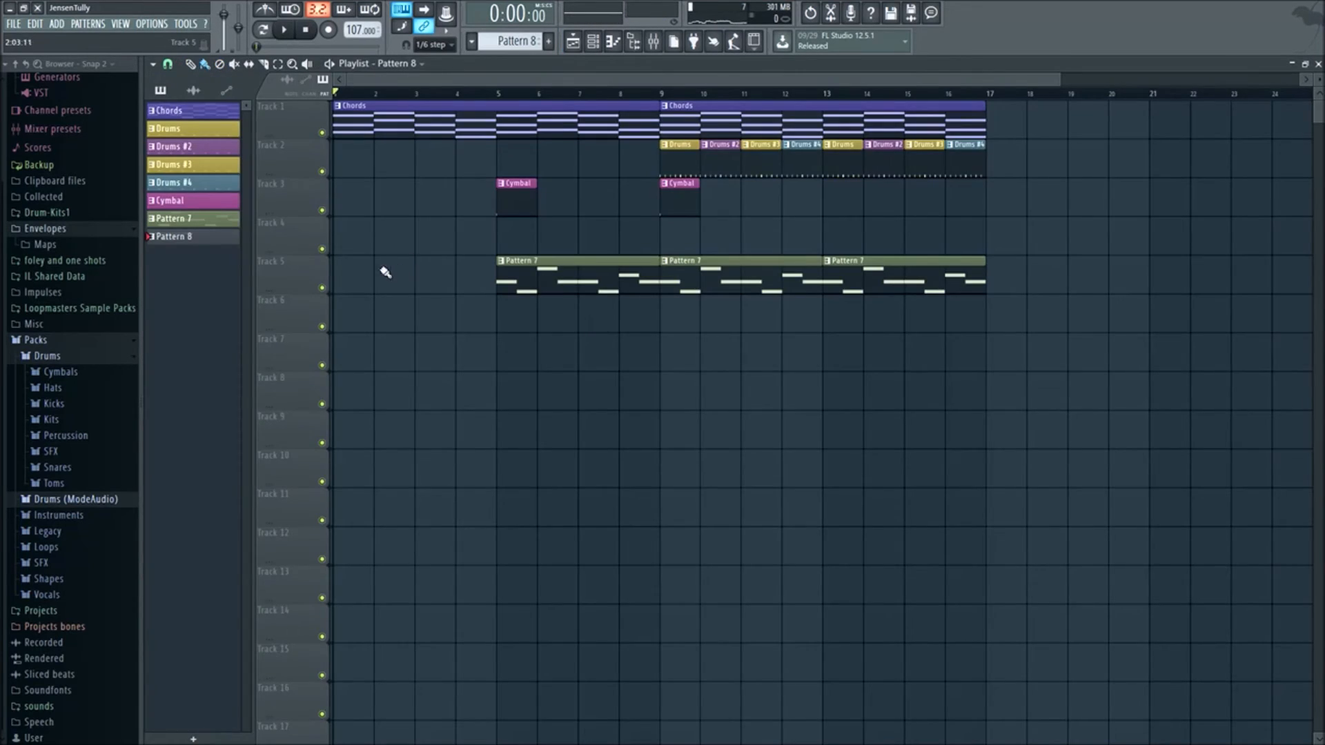
scroll(605, 359, down, 2)
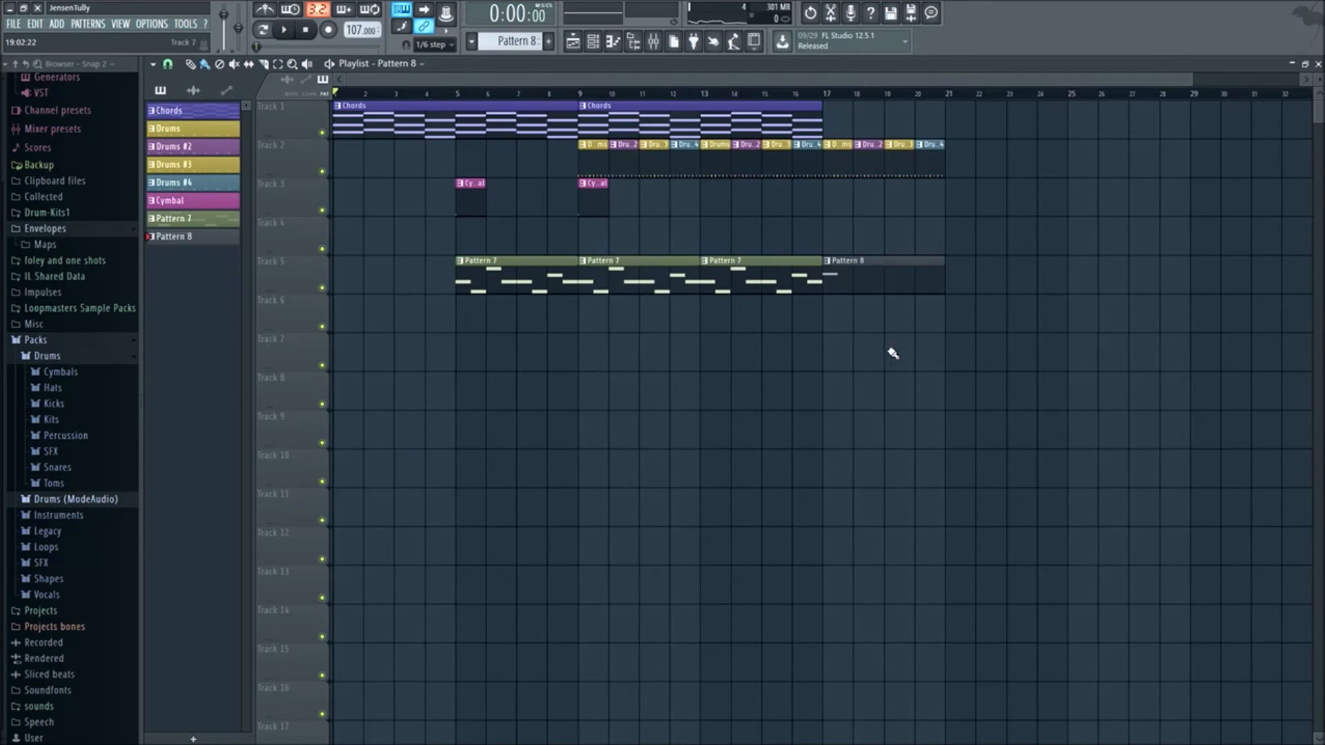
double_click(857, 268)
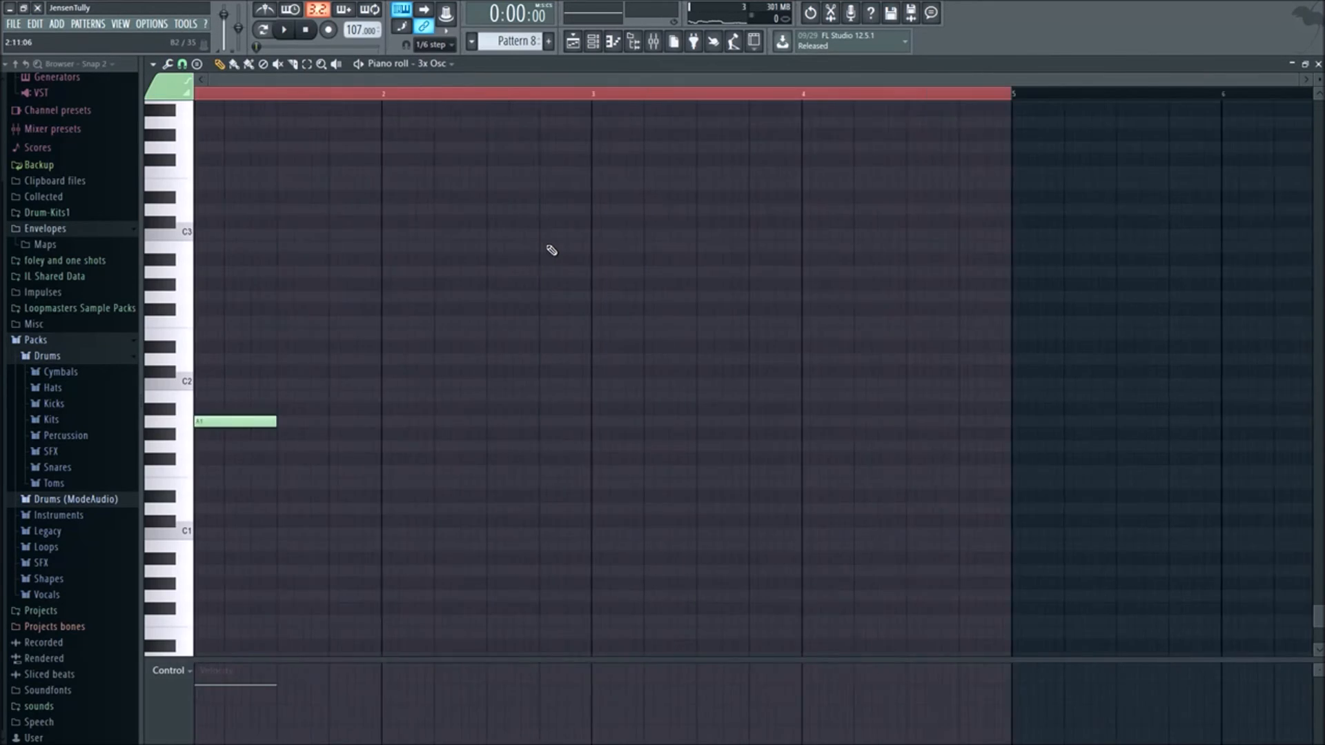
click(572, 47)
key(space)
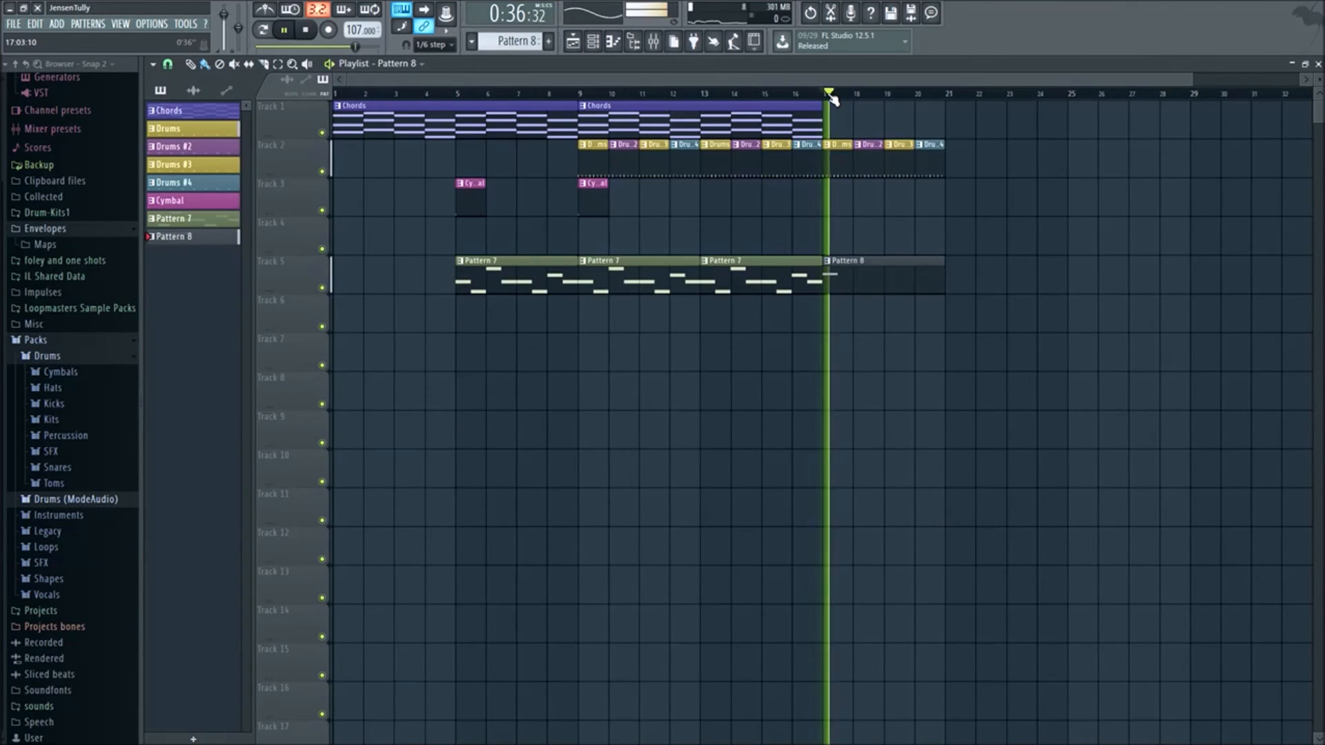
key(space)
- Lengthen the A1 note of 3x Osc in Pattern 8 to one full bar and play it back
click(593, 42)
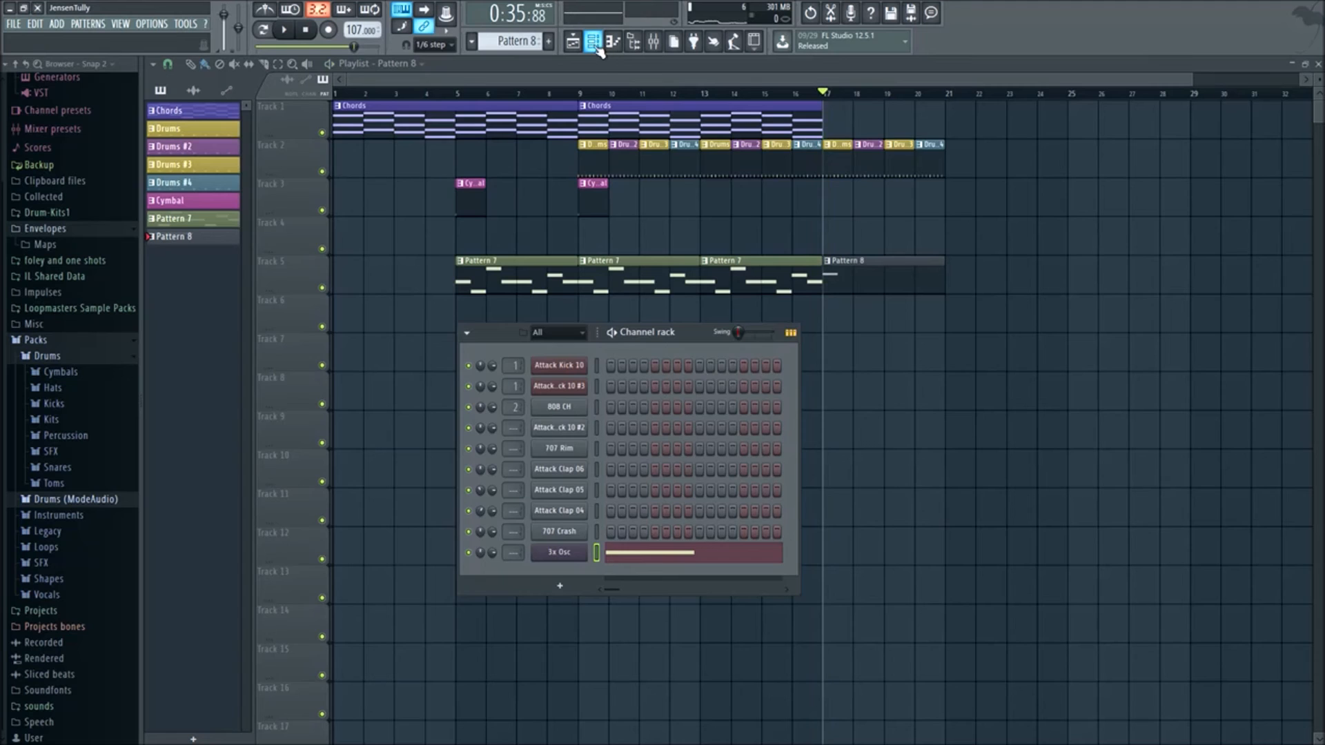
click(644, 562)
key(space)
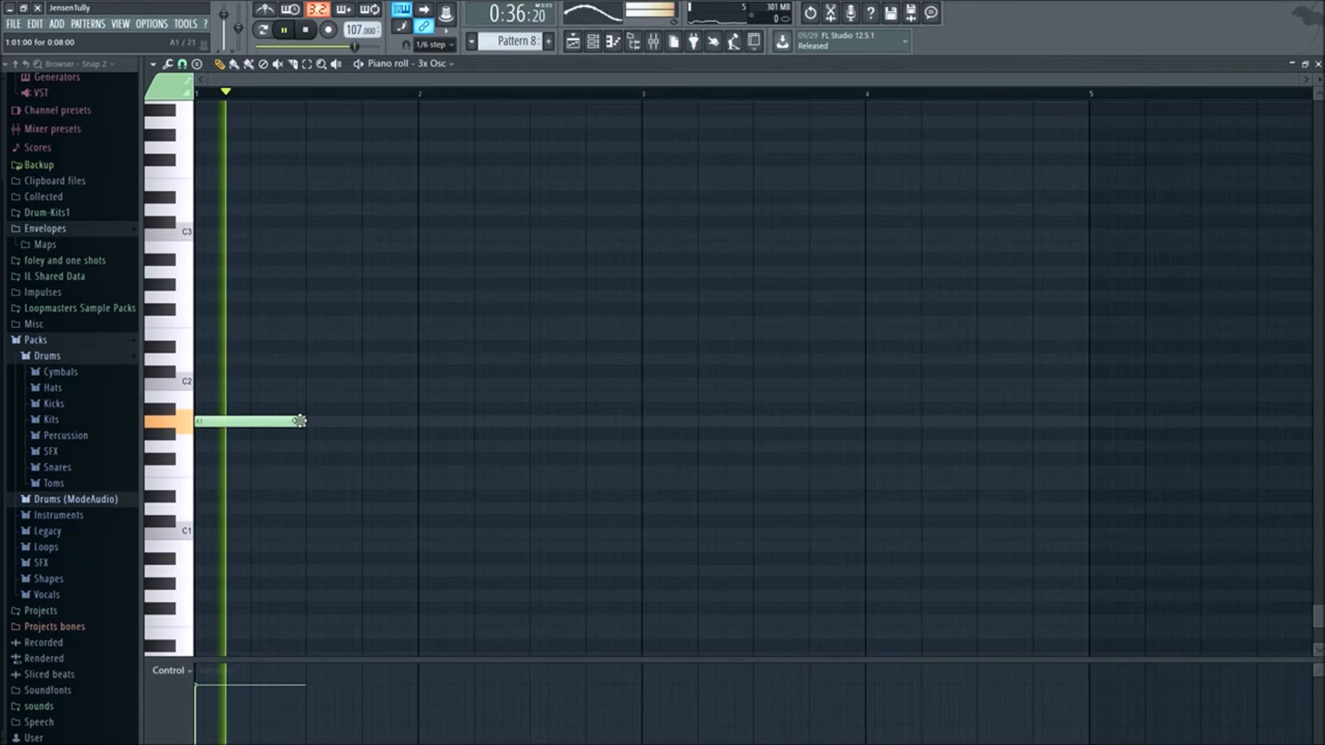
key(space)
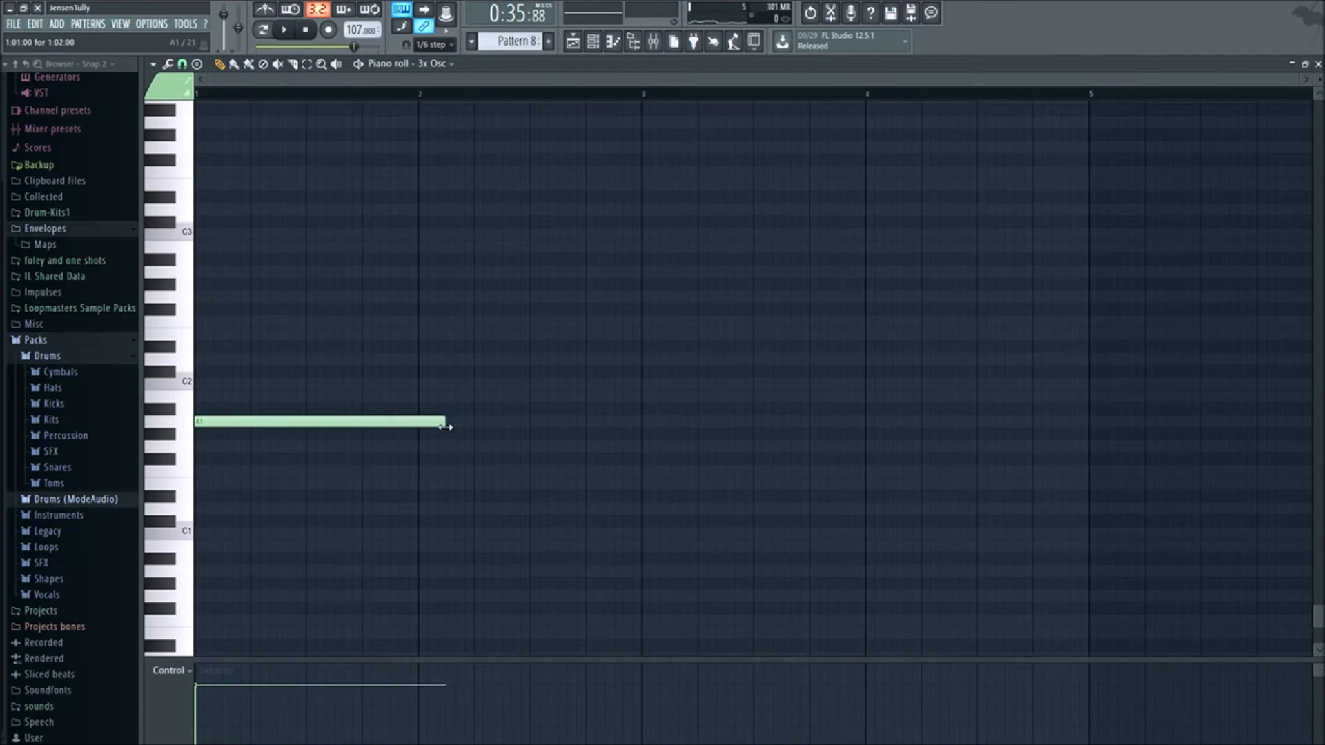
key(space)
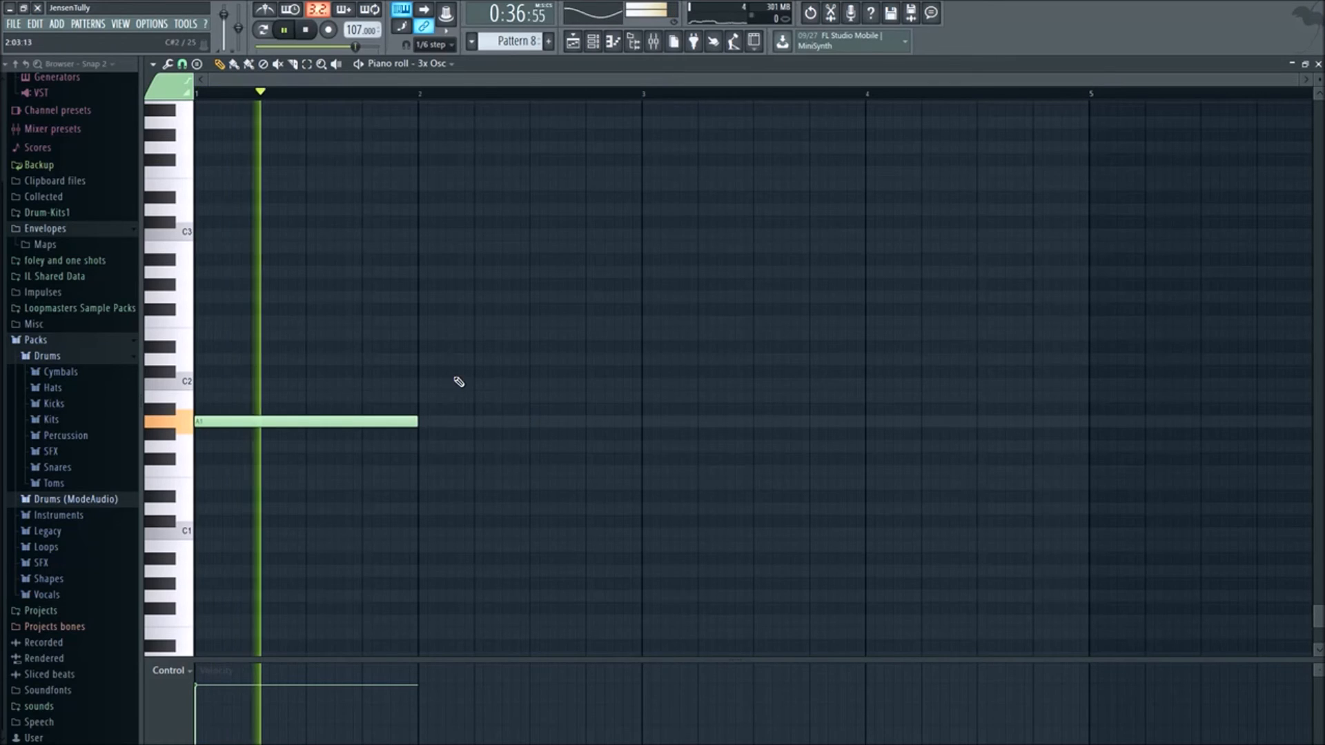
- Add one-bar bass notes D2, B1 and G1 at bars 2, 3 and 4 of Pattern 8
click(423, 359)
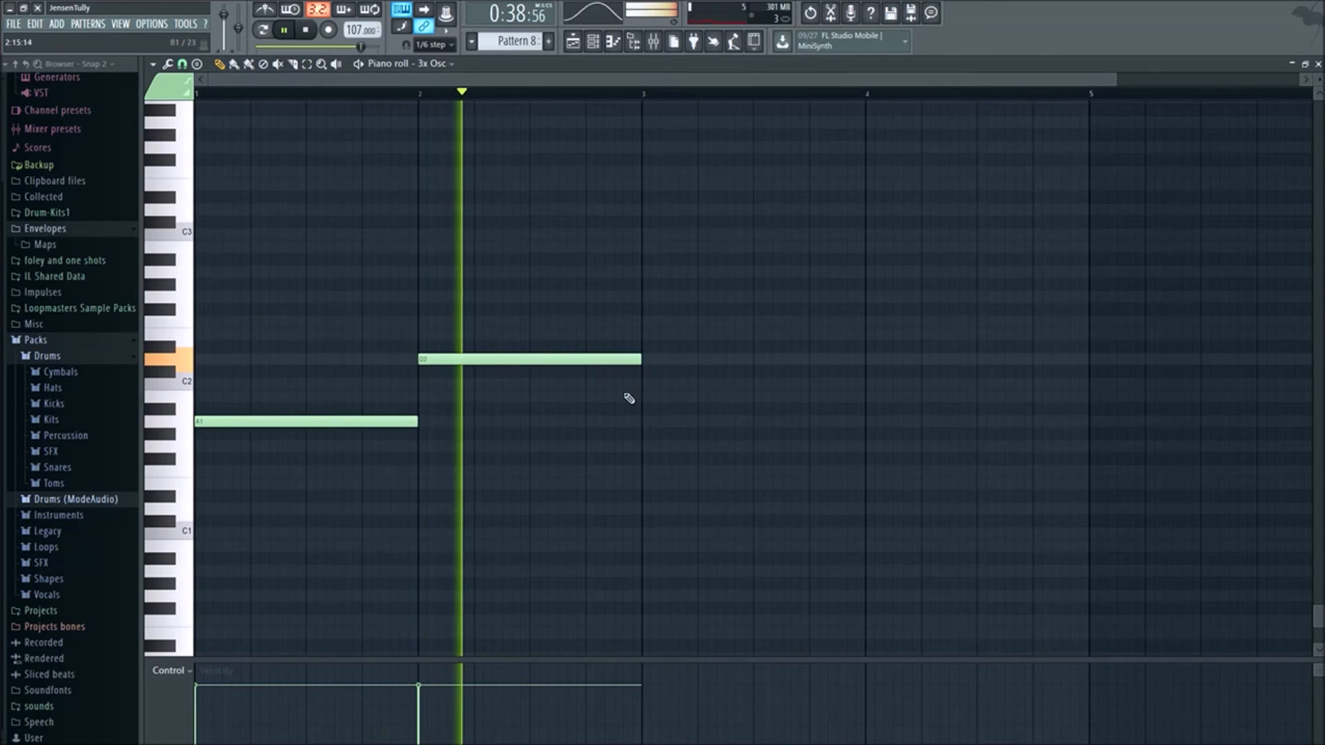
click(648, 397)
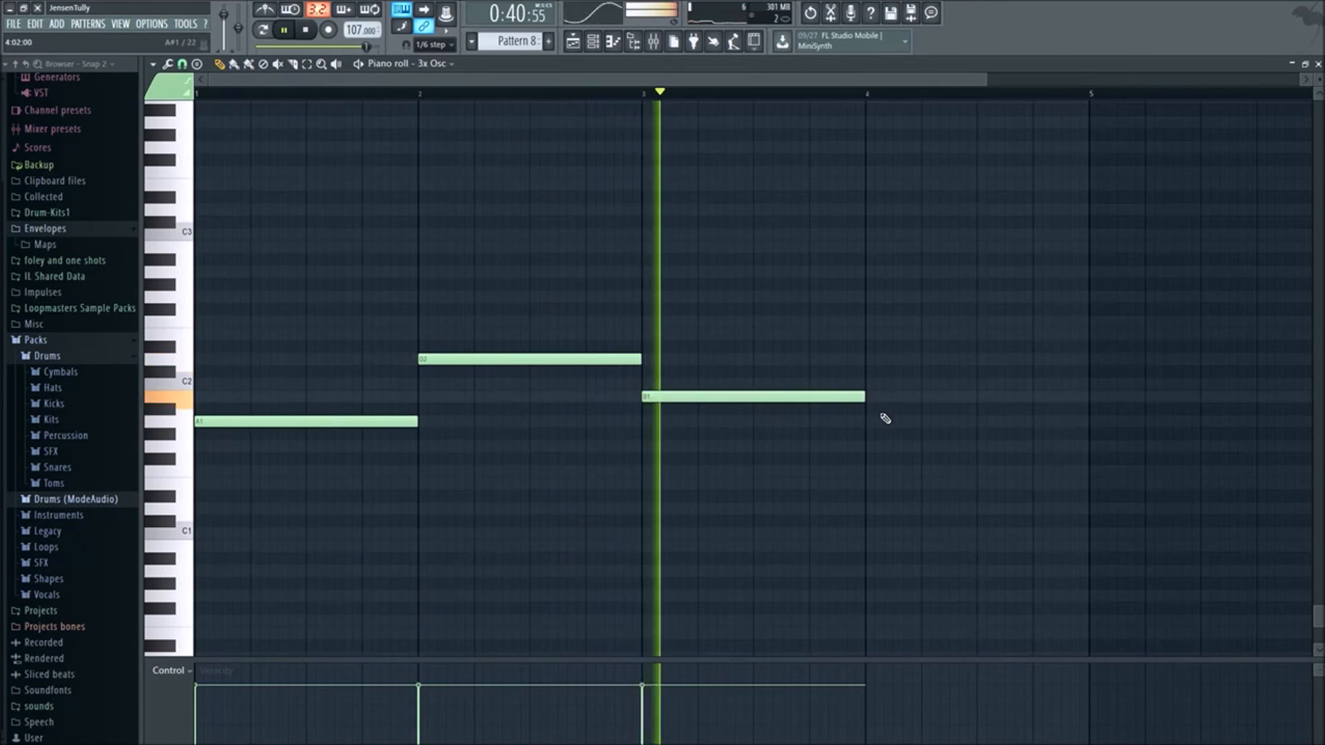
click(864, 447)
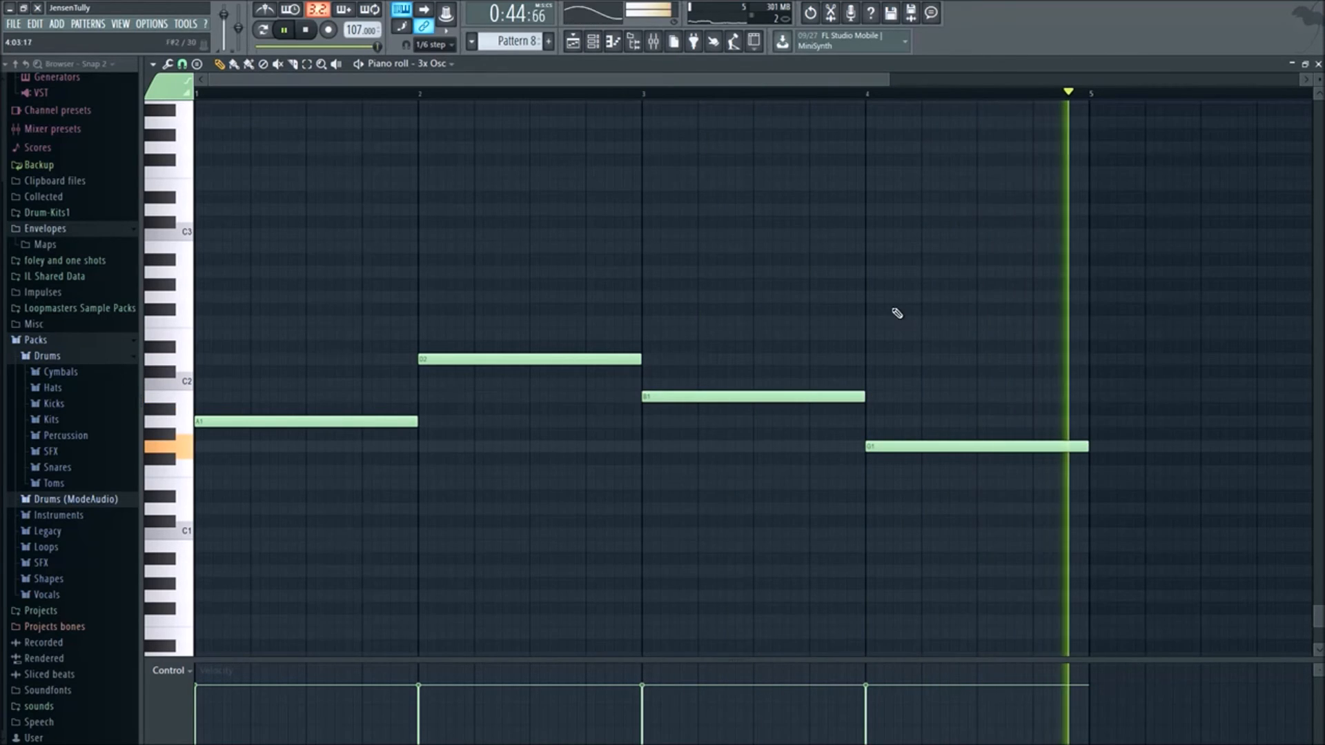
- Copy all playlist clips from bars 1 to 16 so that the copy starts at bar 21
click(582, 47)
key(space)
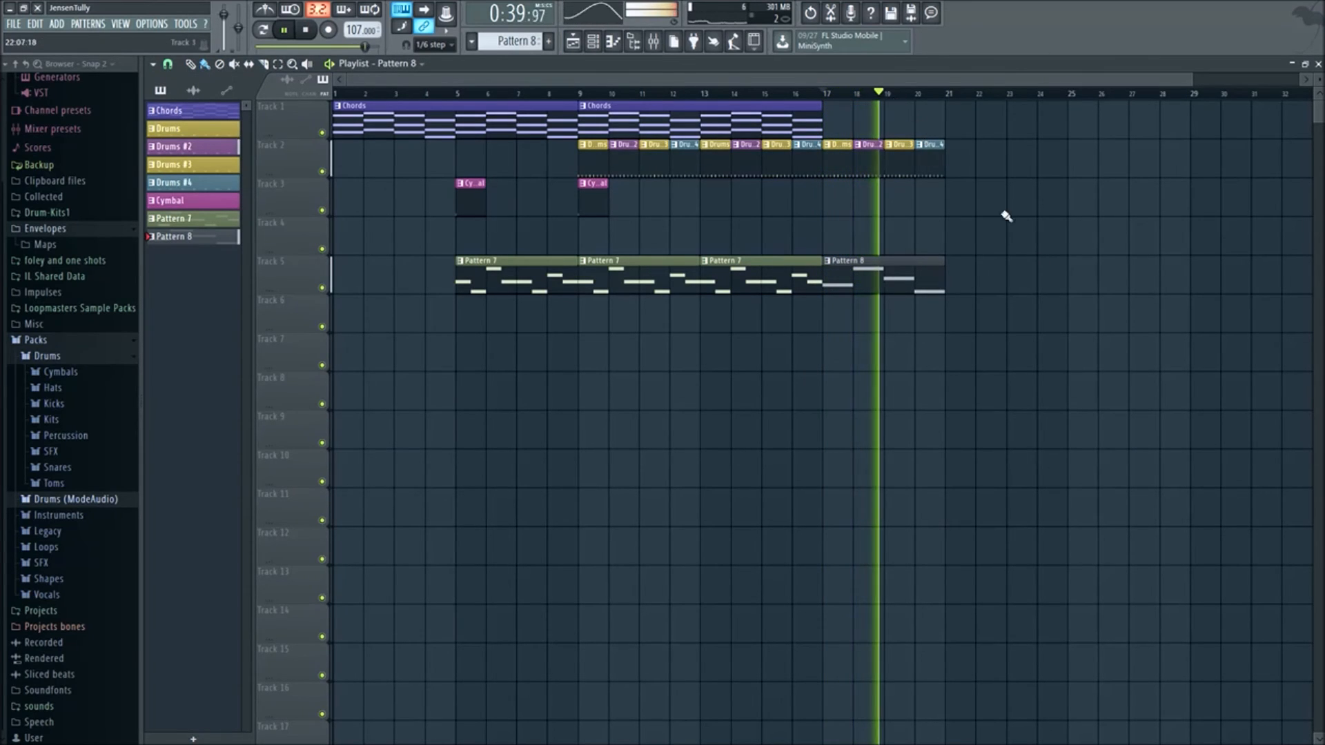
mouse_move(797, 331)
mouse_down()
mouse_move(700, 138)
mouse_move(336, 85)
mouse_up()
drag(381, 124, 992, 186)
ctrl+click(1122, 391)
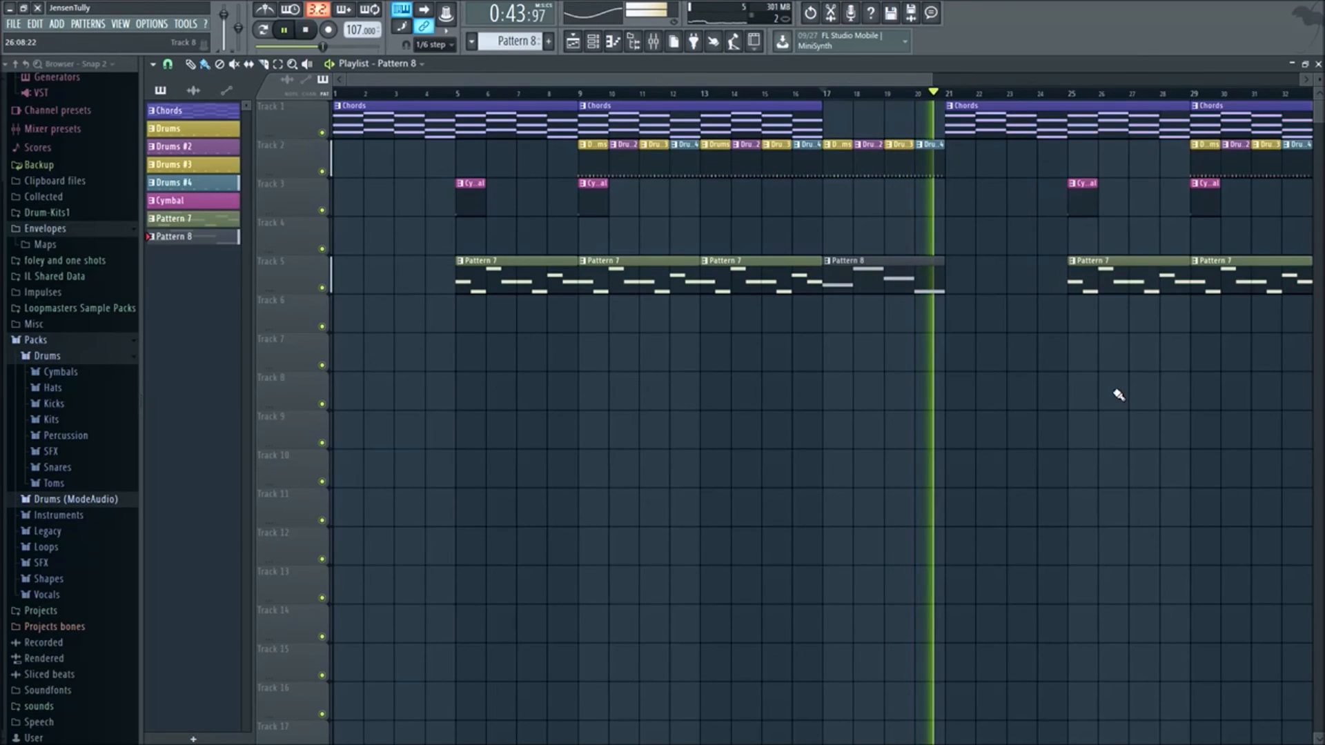
ctrl+scroll(1122, 392, down, 3)
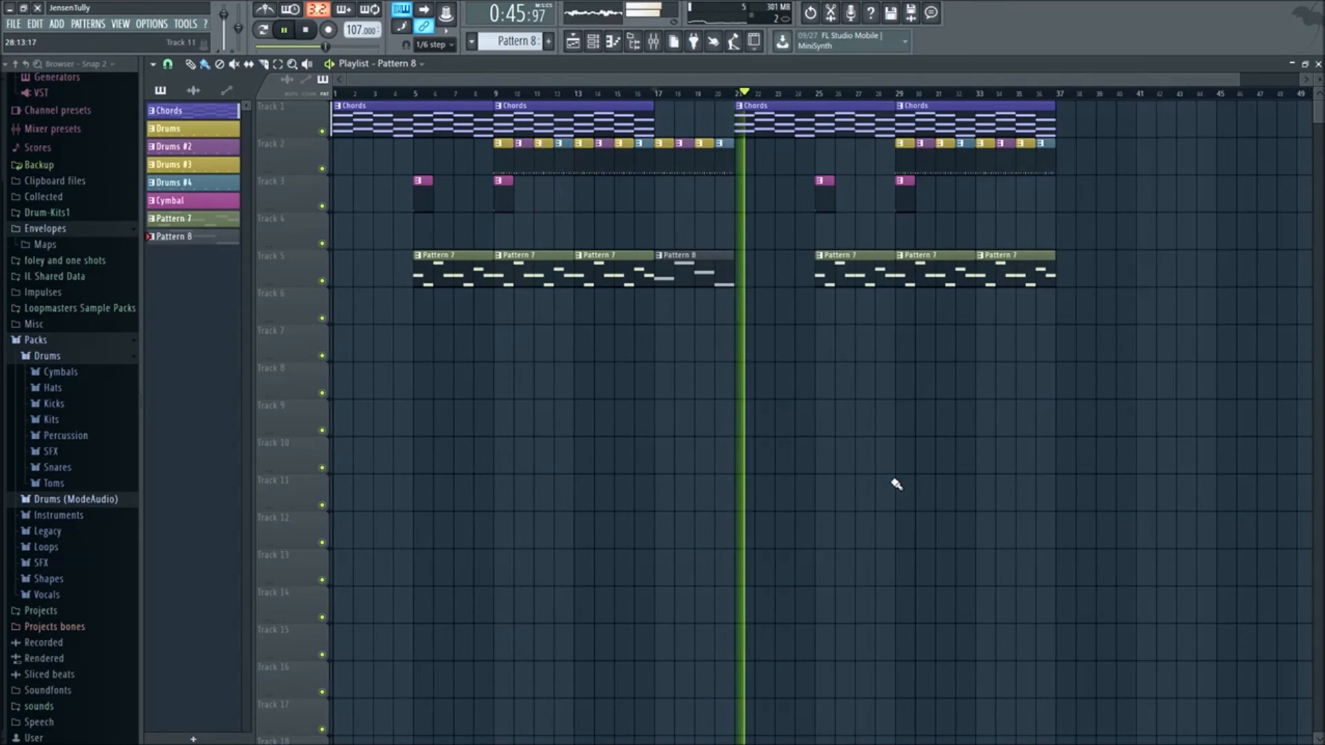
- Play from bar 17, and replace the Chords clip at bar 21 with a copy of the Chords and drum clips from bars 29 to 36
key(space)
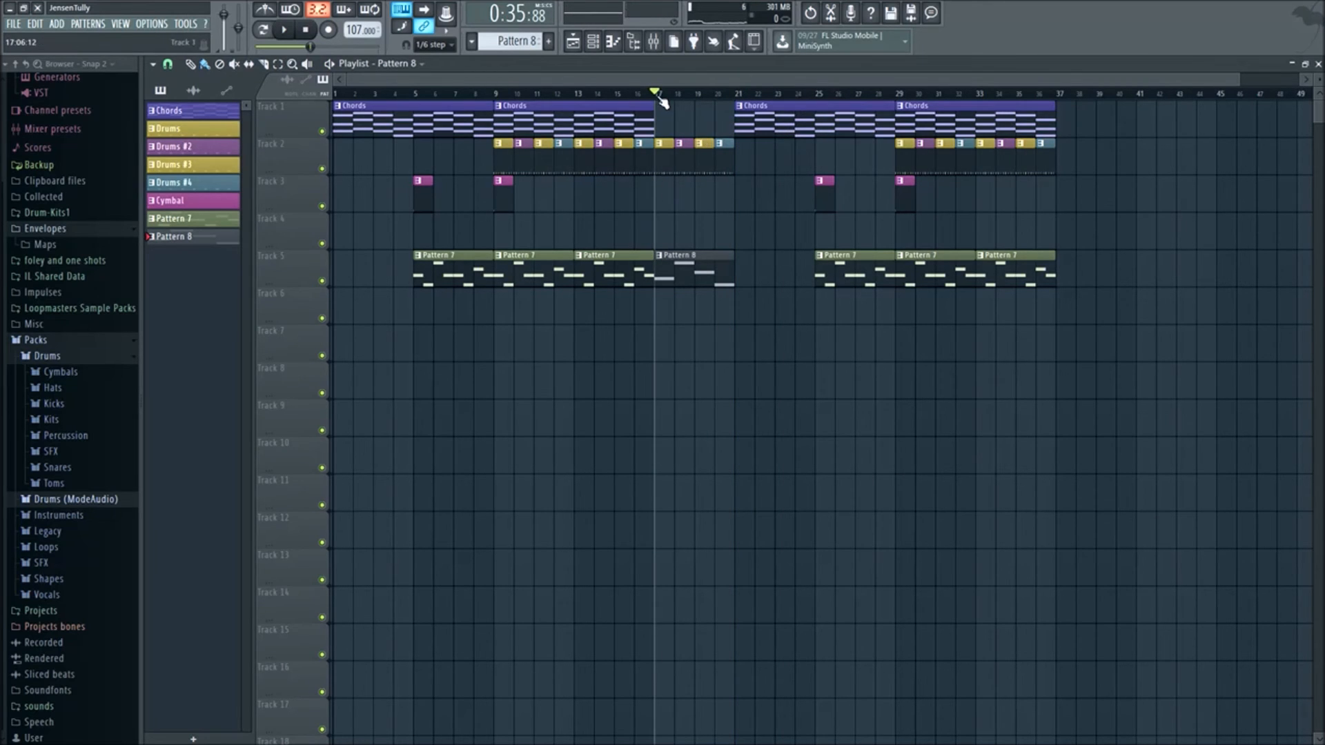
key(space)
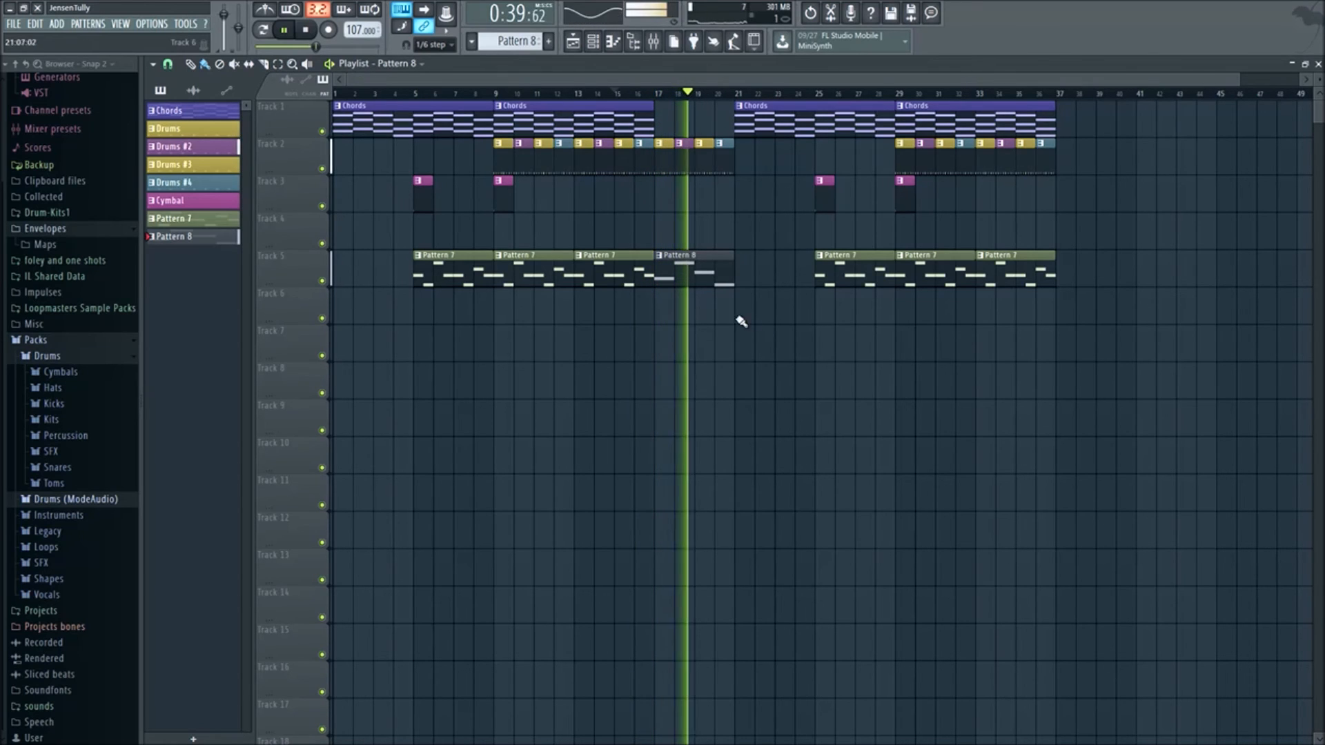
right_click(772, 120)
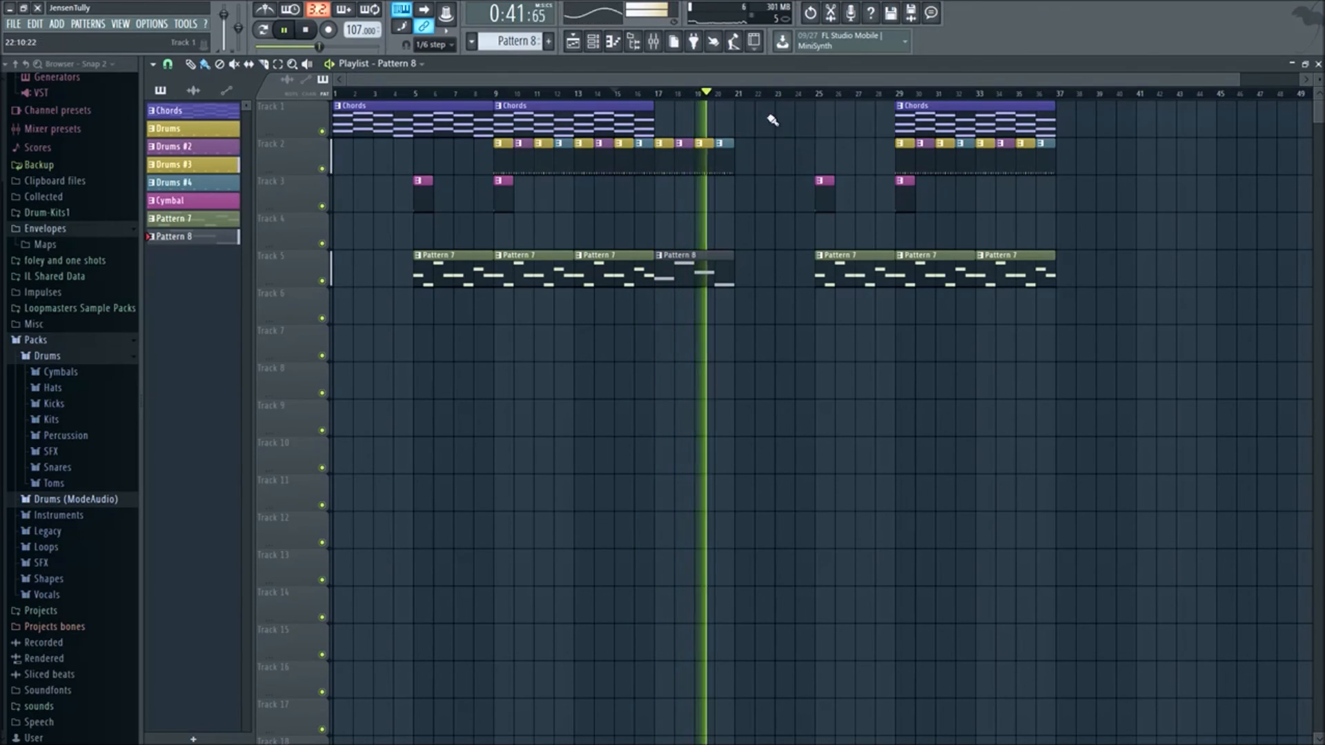
drag(832, 127, 1061, 164)
drag(958, 120, 797, 118)
click(1085, 225)
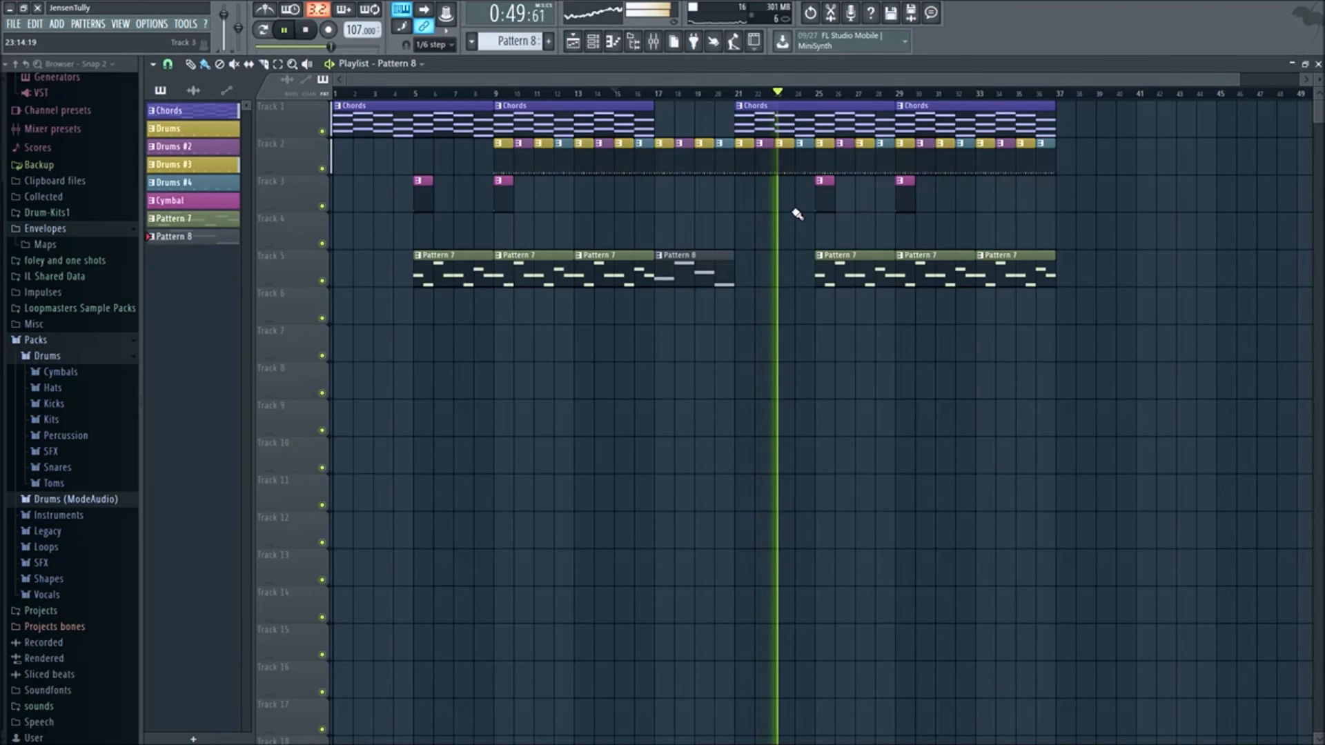
- Delete the Cymbal clip at bar 25 on Track 3 and place a Cymbal clip back in the same spot
click(827, 202)
right_click(855, 202)
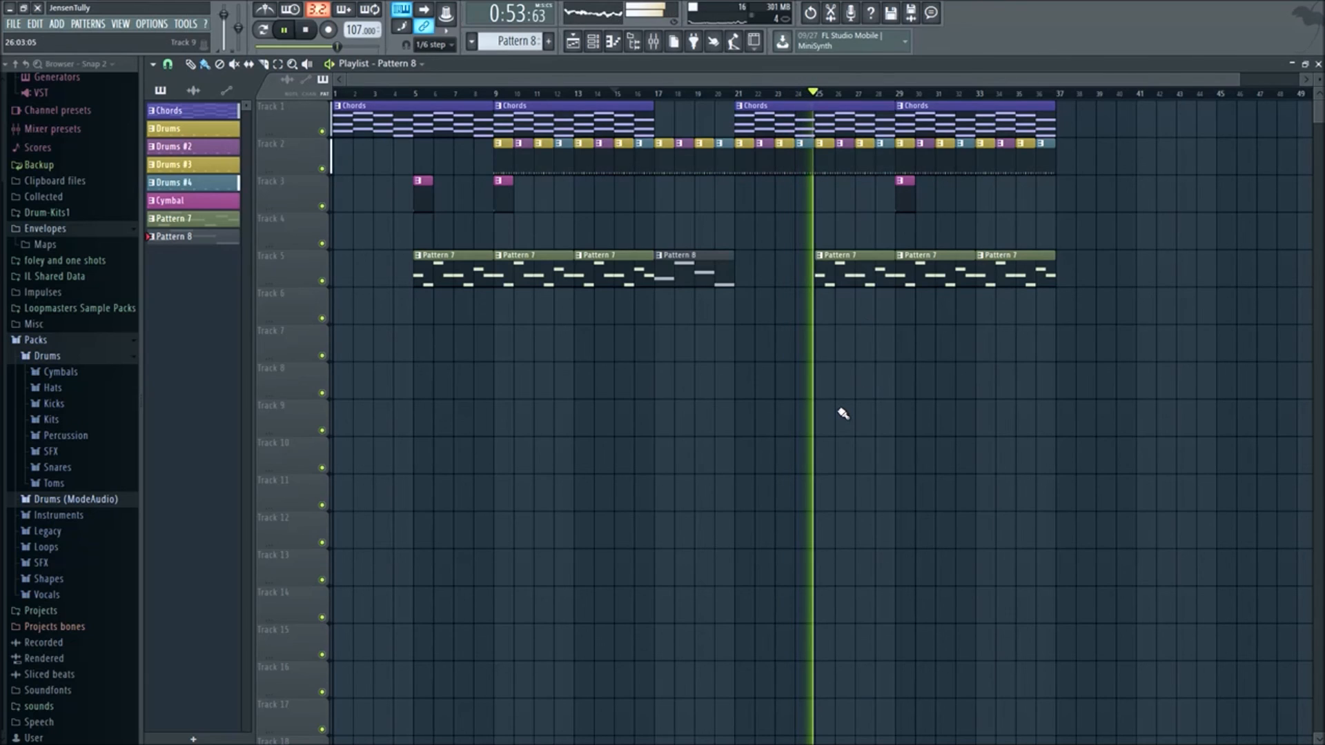
click(901, 192)
click(821, 194)
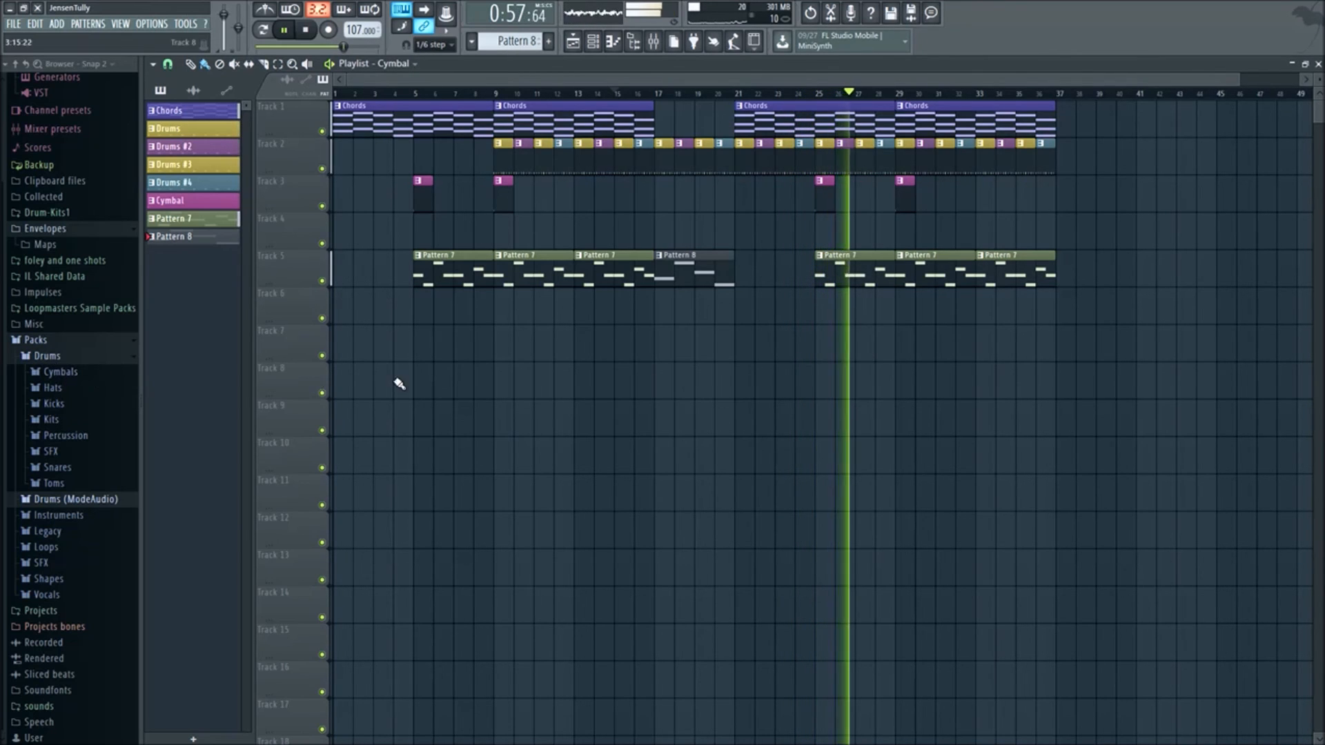
- Move the bar 17 Pattern 8 clip to Track 6, add Pattern 8 clips there at bars 29 and 33, and stop playback
drag(683, 287, 936, 314)
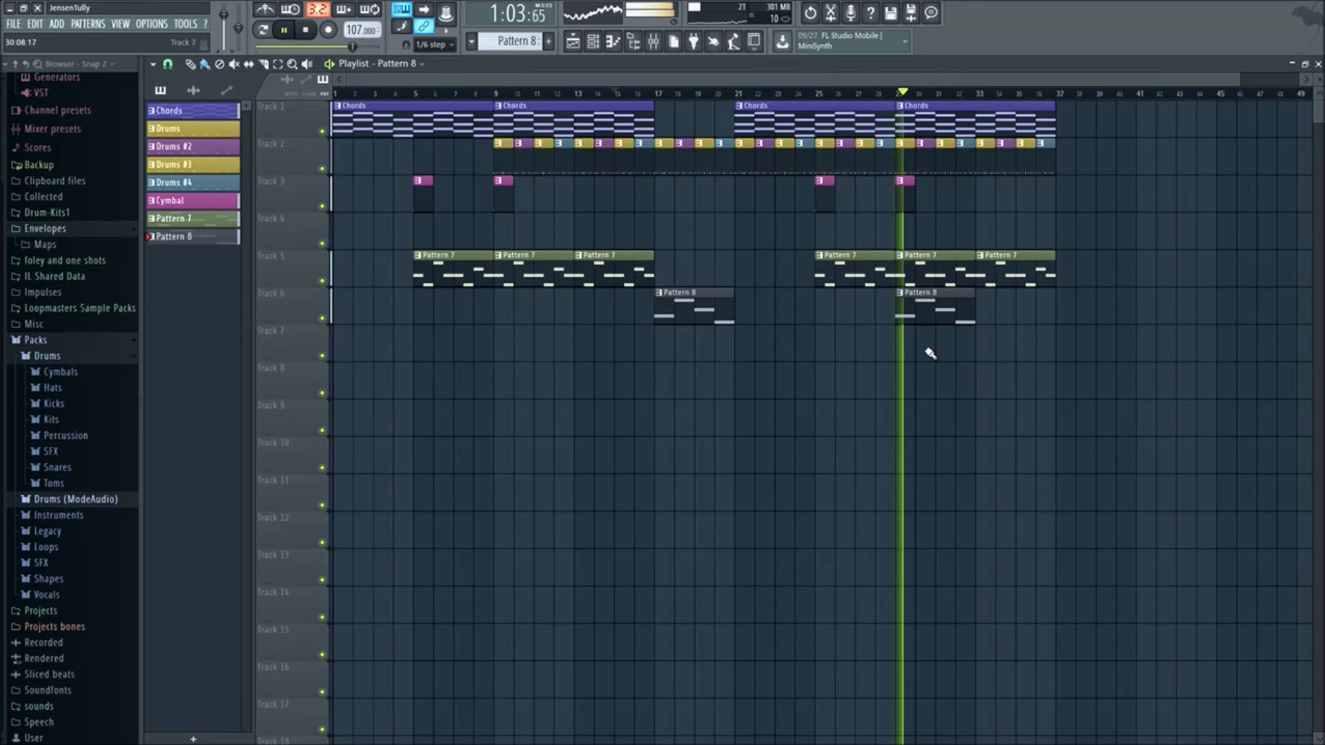
click(1004, 310)
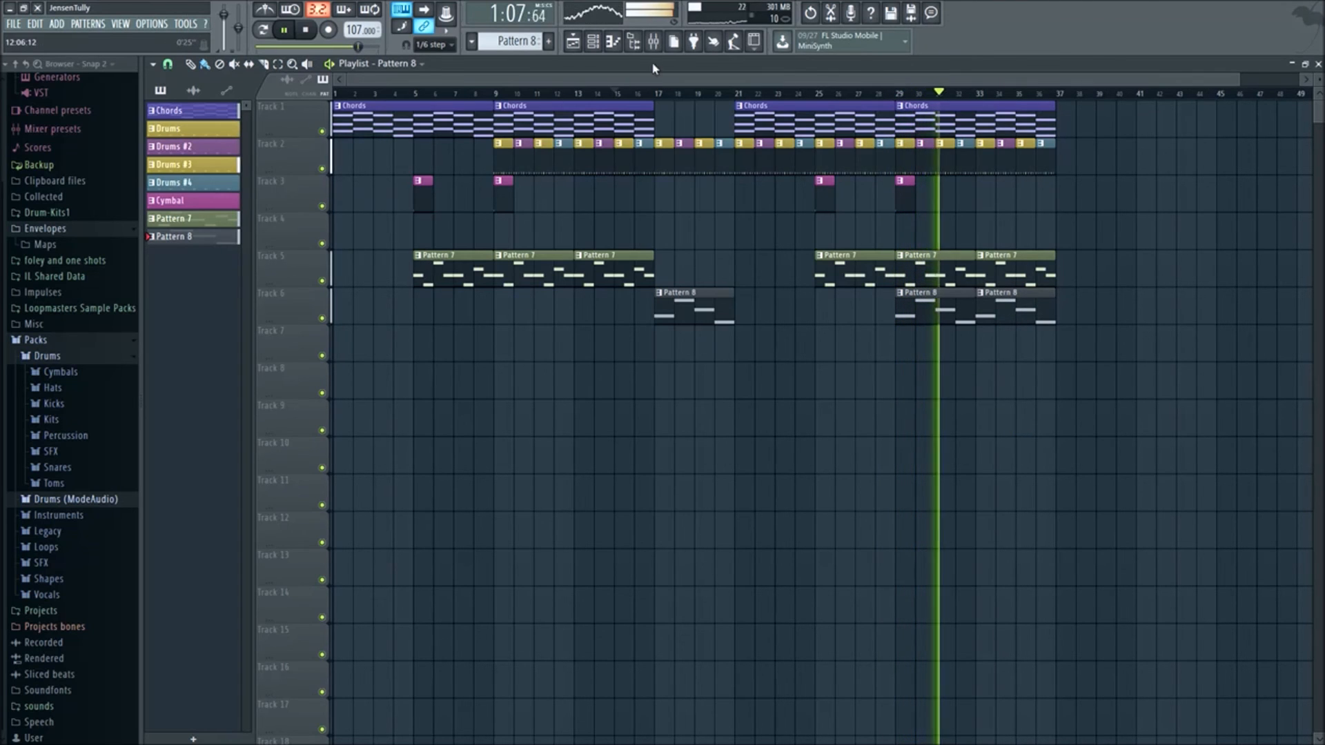
click(662, 44)
click(662, 43)
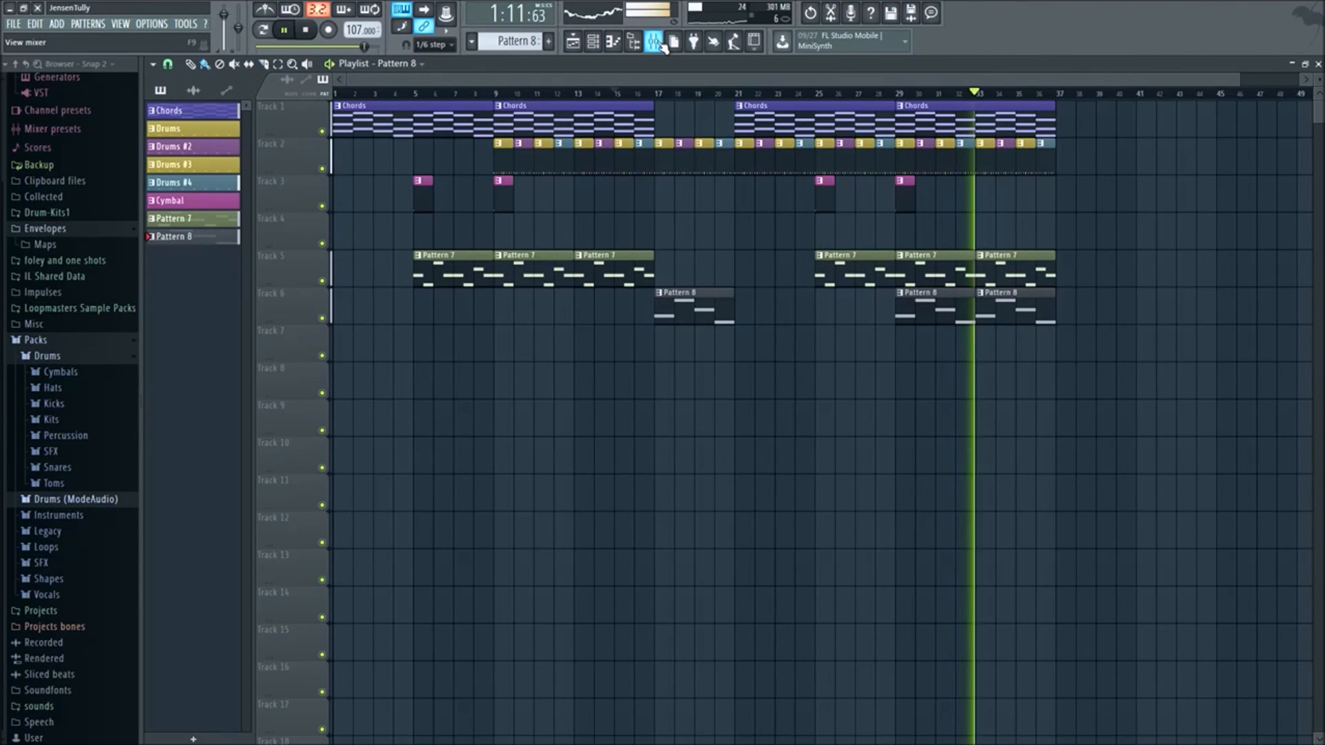
key(space)
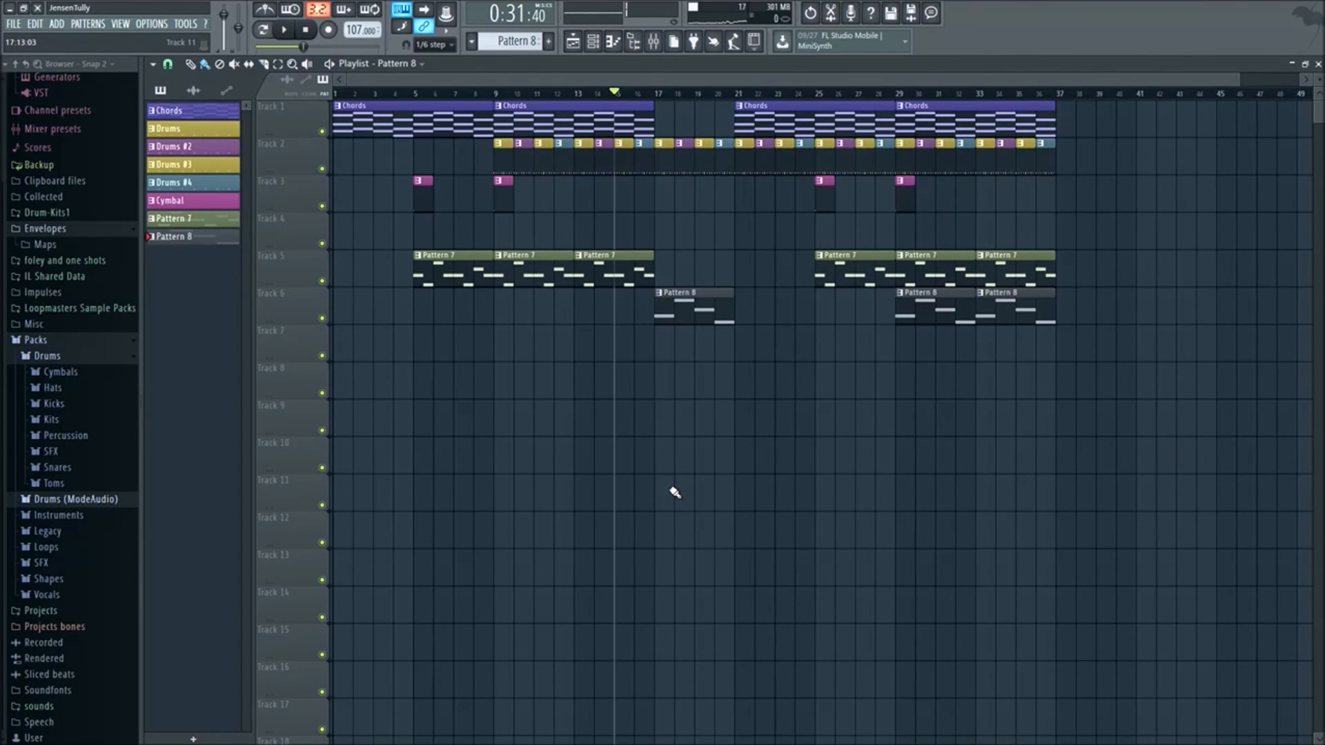